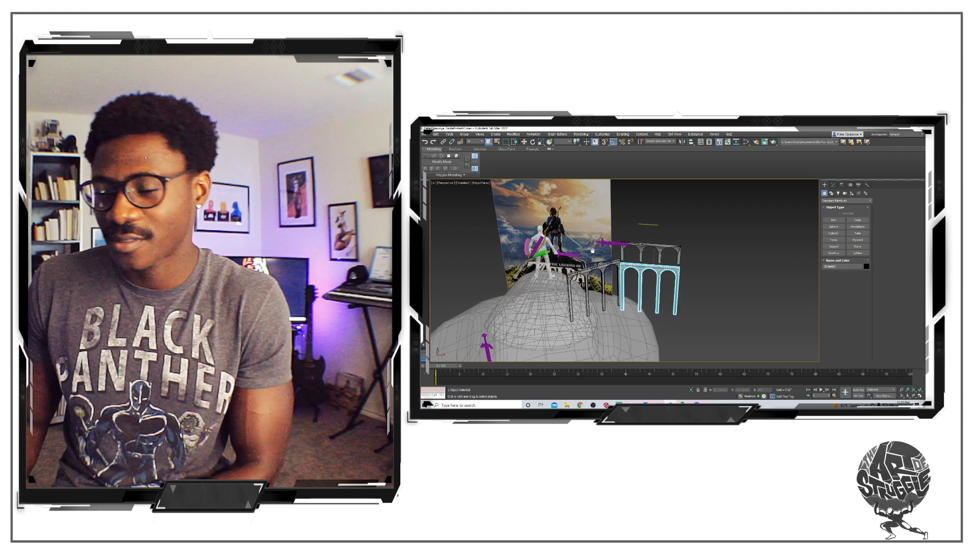
Look over the scene with the arches, the rock mound, the character and the reference image
{"action": "scroll", "coordinate": [600, 260], "scroll_direction": "up", "scroll_amount": 4}
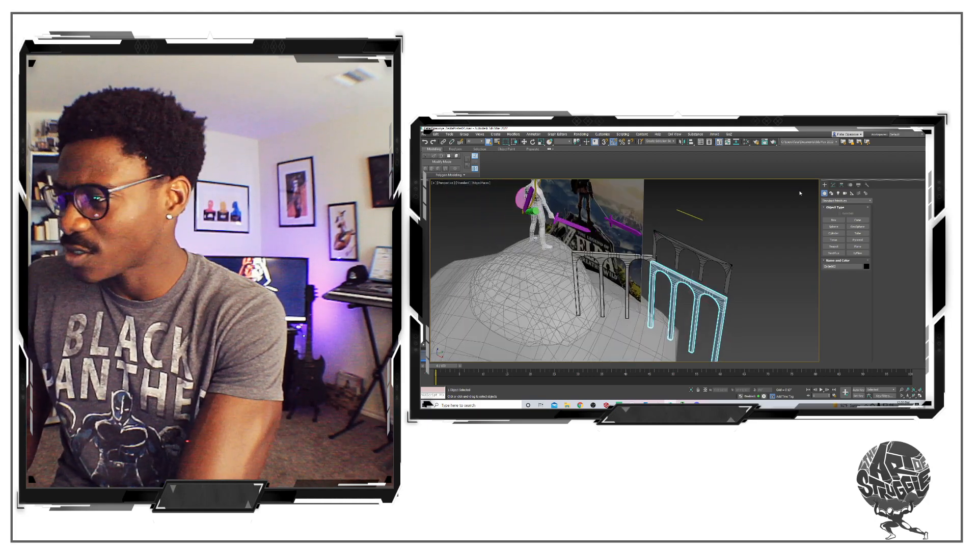
{"action": "left_click", "coordinate": [613, 206]}
{"action": "scroll", "coordinate": [614, 206], "scroll_direction": "down", "scroll_amount": 7}
{"action": "middle_click_drag", "start_coordinate": [614, 206], "coordinate": [625, 199], "text": "alt"}
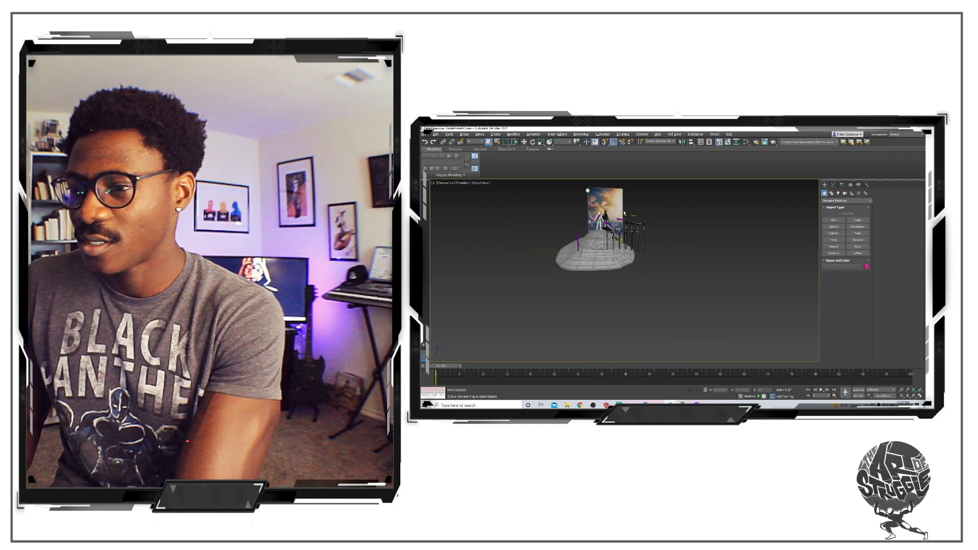
{"action": "right_click", "coordinate": [625, 199]}
{"action": "left_click", "coordinate": [639, 178]}
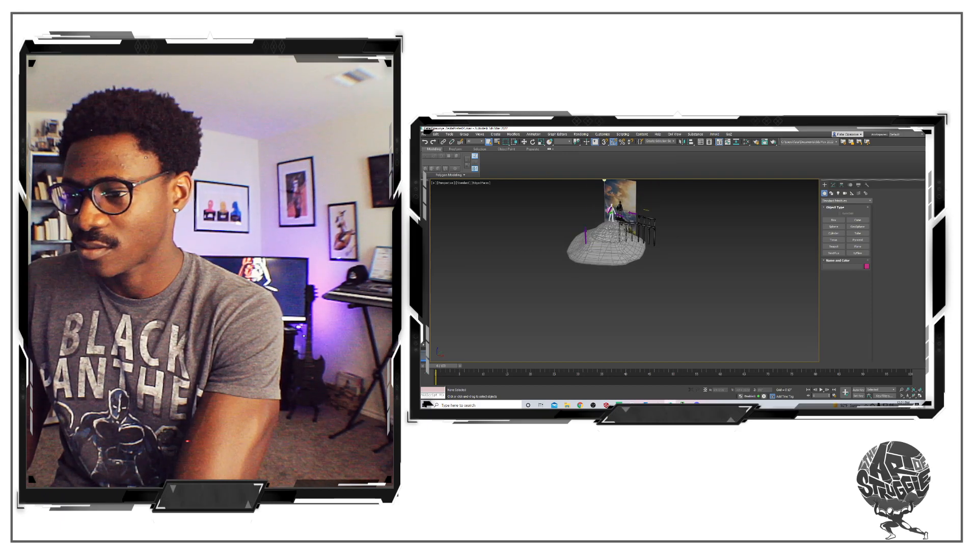
{"action": "scroll", "coordinate": [626, 233], "scroll_direction": "up", "scroll_amount": 6}
{"action": "scroll", "coordinate": [626, 233], "scroll_direction": "up", "scroll_amount": 8}
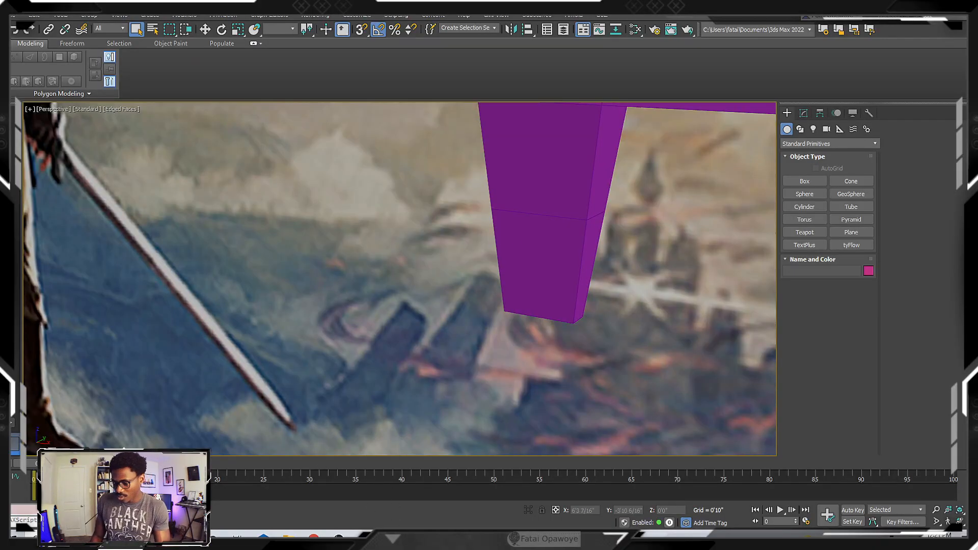
{"action": "left_click", "coordinate": [466, 538]}
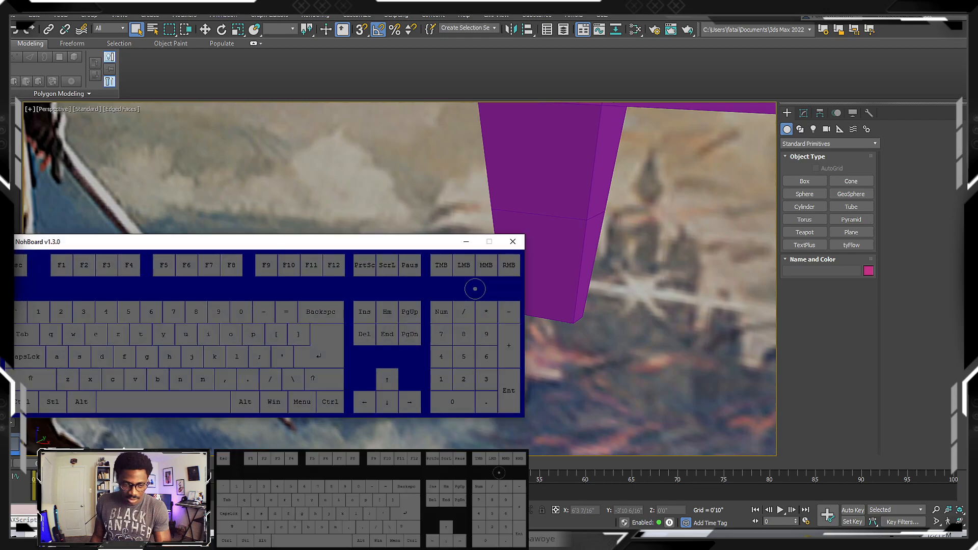
{"action": "left_click", "coordinate": [439, 93]}
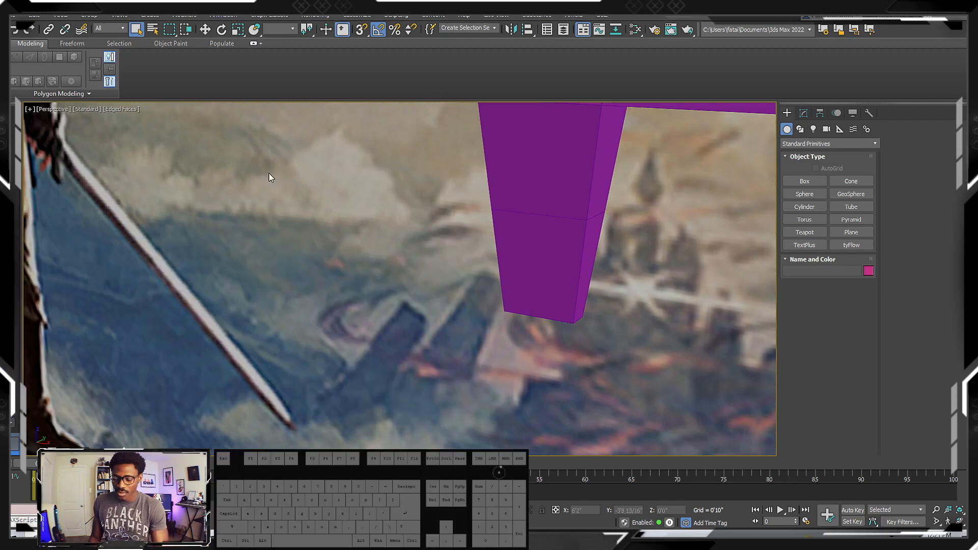
Examine the character's blockout accessories up close, including the green cylinder at the waist and the round shield
{"action": "middle_click_drag", "start_coordinate": [397, 216], "coordinate": [436, 215], "text": "alt"}
{"action": "key", "text": "z"}
{"action": "scroll", "coordinate": [396, 246], "scroll_direction": "up", "scroll_amount": 7}
{"action": "left_click", "coordinate": [397, 240]}
{"action": "key", "text": "z"}
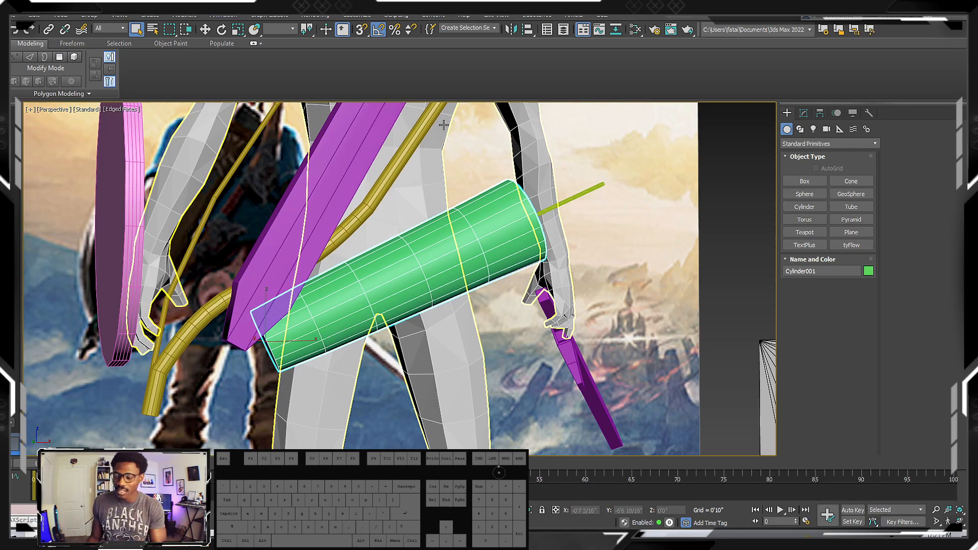
{"action": "middle_click_drag", "start_coordinate": [532, 274], "coordinate": [493, 216], "text": "alt"}
{"action": "key", "text": "z"}
{"action": "scroll", "coordinate": [454, 238], "scroll_direction": "down", "scroll_amount": 4}
{"action": "middle_click_drag", "start_coordinate": [306, 222], "coordinate": [435, 250]}
{"action": "left_click", "coordinate": [454, 215]}
{"action": "key", "text": "z"}
{"action": "middle_click_drag", "start_coordinate": [454, 215], "coordinate": [422, 230], "text": "alt"}
{"action": "scroll", "coordinate": [422, 231], "scroll_direction": "down", "scroll_amount": 2}
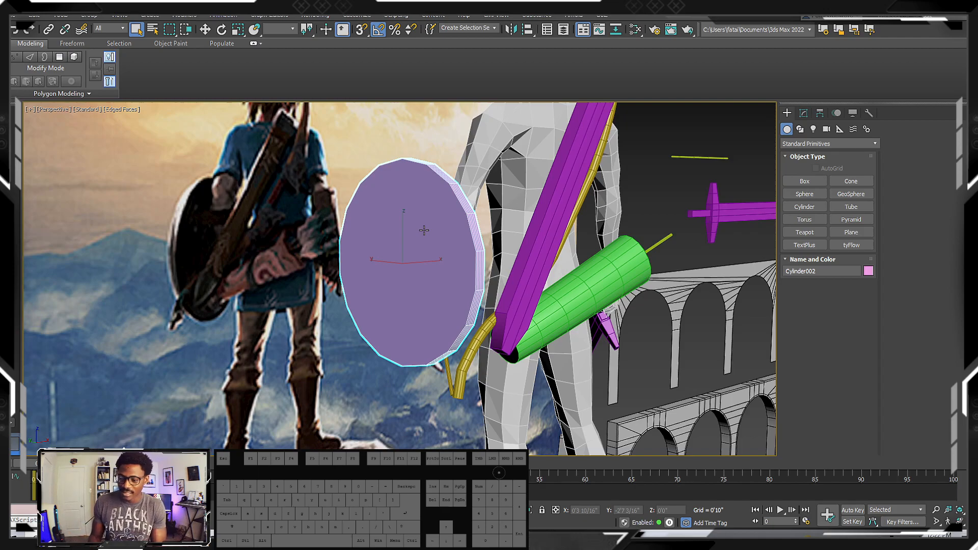
Compare the bow, sheath and shield blockouts on the character with the reference image behind them
{"action": "middle_click_drag", "start_coordinate": [424, 230], "coordinate": [463, 243]}
{"action": "scroll", "coordinate": [407, 230], "scroll_direction": "down", "scroll_amount": 5}
{"action": "scroll", "coordinate": [412, 222], "scroll_direction": "up", "scroll_amount": 4}
{"action": "scroll", "coordinate": [413, 224], "scroll_direction": "down", "scroll_amount": 4}
{"action": "scroll", "coordinate": [459, 206], "scroll_direction": "up", "scroll_amount": 5}
{"action": "left_click", "coordinate": [538, 172]}
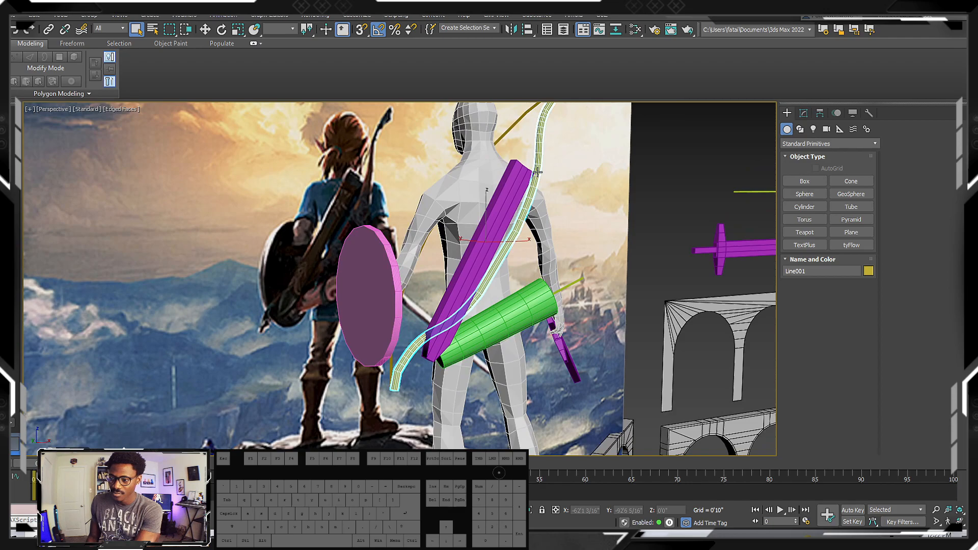
{"action": "scroll", "coordinate": [488, 184], "scroll_direction": "down", "scroll_amount": 6}
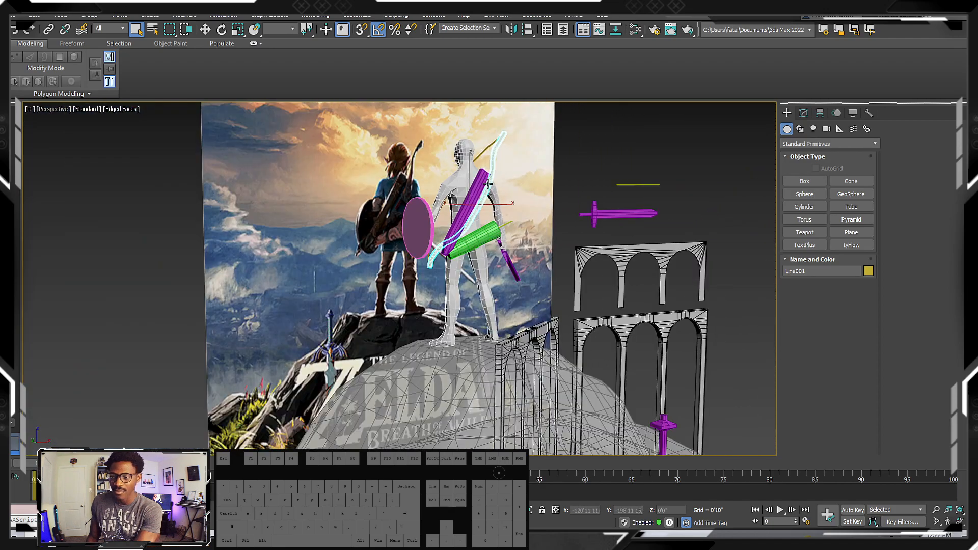
{"action": "scroll", "coordinate": [488, 183], "scroll_direction": "up", "scroll_amount": 3}
{"action": "middle_click_drag", "start_coordinate": [488, 183], "coordinate": [435, 194]}
{"action": "scroll", "coordinate": [397, 220], "scroll_direction": "down", "scroll_amount": 5}
{"action": "scroll", "coordinate": [392, 217], "scroll_direction": "up", "scroll_amount": 7}
{"action": "scroll", "coordinate": [391, 216], "scroll_direction": "down", "scroll_amount": 4}
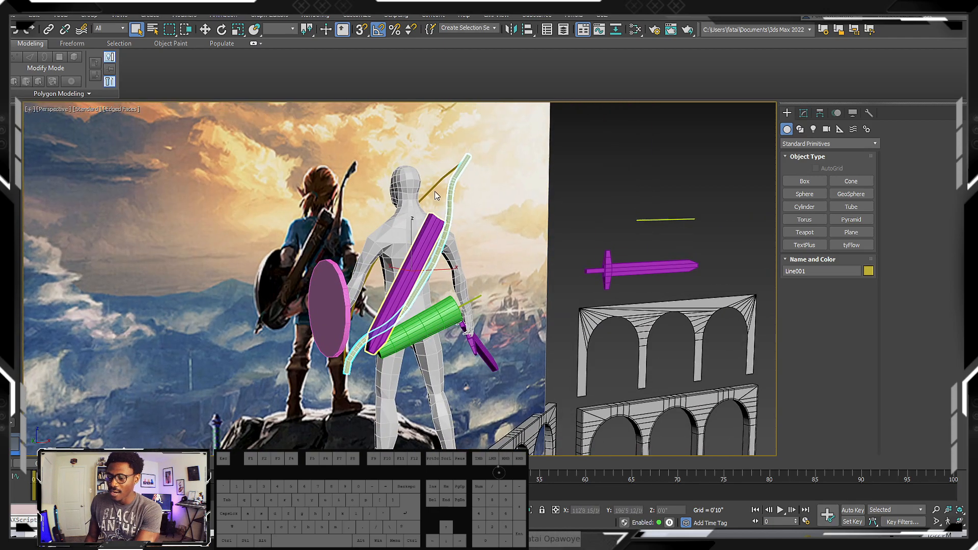
{"action": "scroll", "coordinate": [320, 255], "scroll_direction": "up", "scroll_amount": 5}
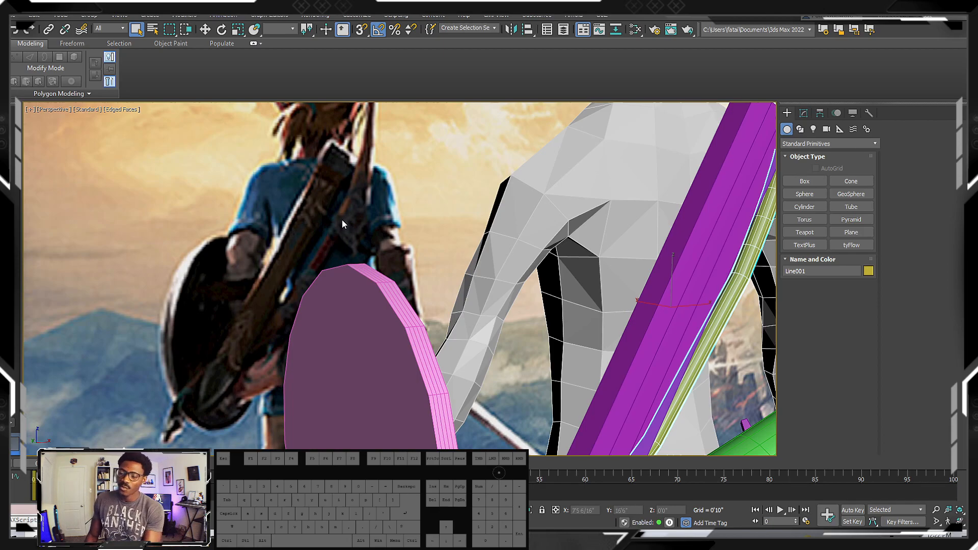
{"action": "scroll", "coordinate": [435, 230], "scroll_direction": "down", "scroll_amount": 6}
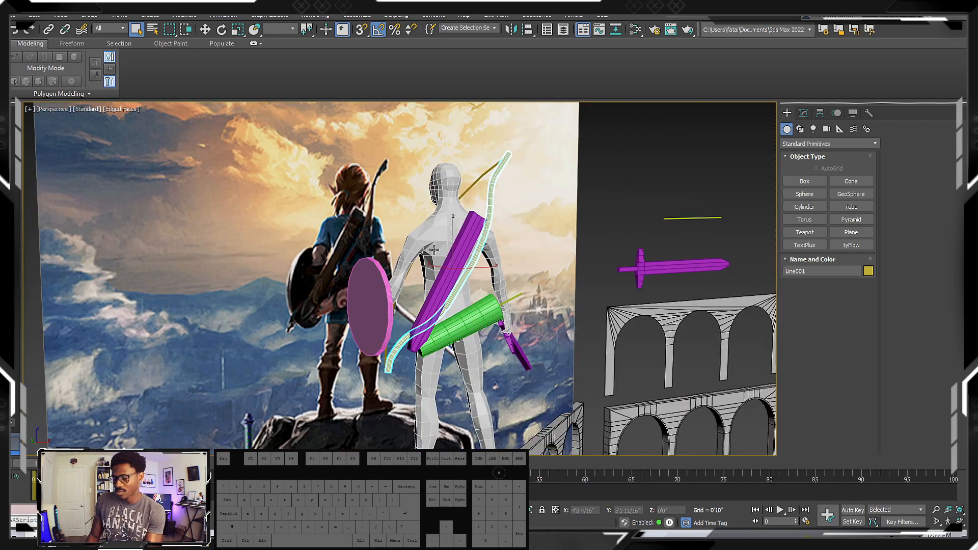
Deselect the bow and switch the viewport to the Front view, framing the empty space beside the arches
{"action": "scroll", "coordinate": [432, 246], "scroll_direction": "down", "scroll_amount": 3}
{"action": "left_click", "coordinate": [503, 197]}
{"action": "scroll", "coordinate": [451, 204], "scroll_direction": "down", "scroll_amount": 4}
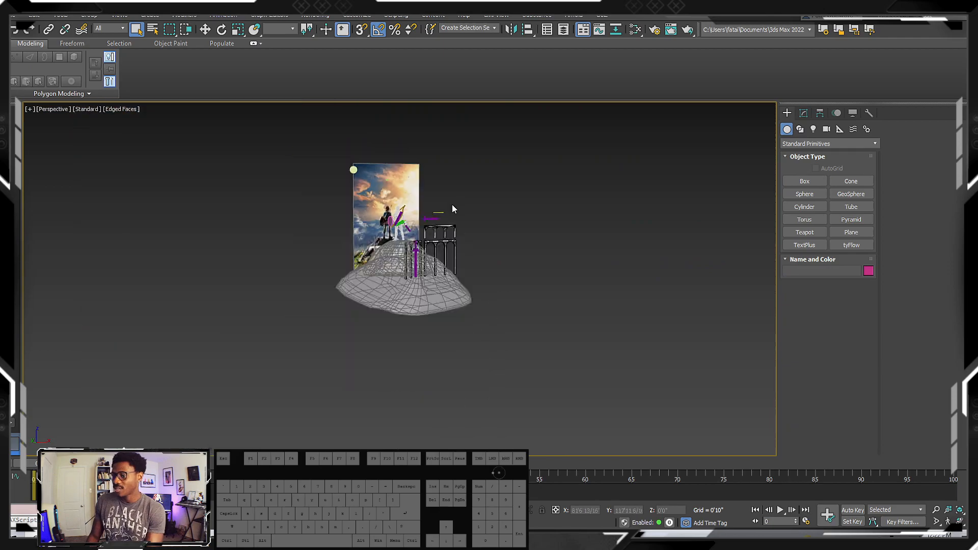
{"action": "scroll", "coordinate": [447, 214], "scroll_direction": "up", "scroll_amount": 2}
{"action": "key", "text": "f"}
{"action": "scroll", "coordinate": [426, 215], "scroll_direction": "down", "scroll_amount": 4}
{"action": "middle_click_drag", "start_coordinate": [427, 215], "coordinate": [407, 201]}
{"action": "scroll", "coordinate": [457, 216], "scroll_direction": "down", "scroll_amount": 2}
{"action": "scroll", "coordinate": [448, 220], "scroll_direction": "up", "scroll_amount": 3}
{"action": "scroll", "coordinate": [422, 214], "scroll_direction": "up", "scroll_amount": 2}
{"action": "scroll", "coordinate": [428, 201], "scroll_direction": "down", "scroll_amount": 4}
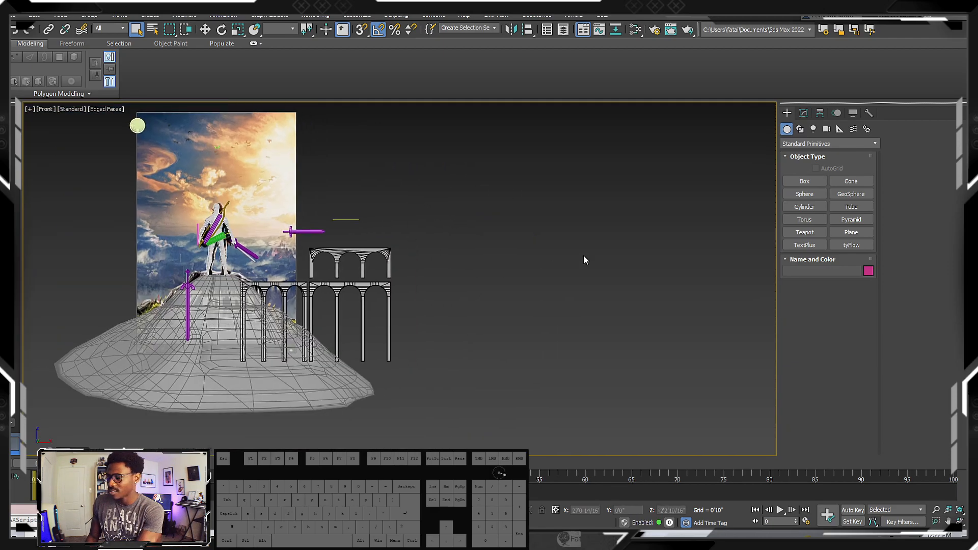
{"action": "left_click_drag", "start_coordinate": [182, 175], "coordinate": [209, 244]}
{"action": "scroll", "coordinate": [225, 207], "scroll_direction": "up", "scroll_amount": 2}
{"action": "left_click_drag", "start_coordinate": [176, 166], "coordinate": [247, 259]}
{"action": "left_click", "coordinate": [628, 218]}
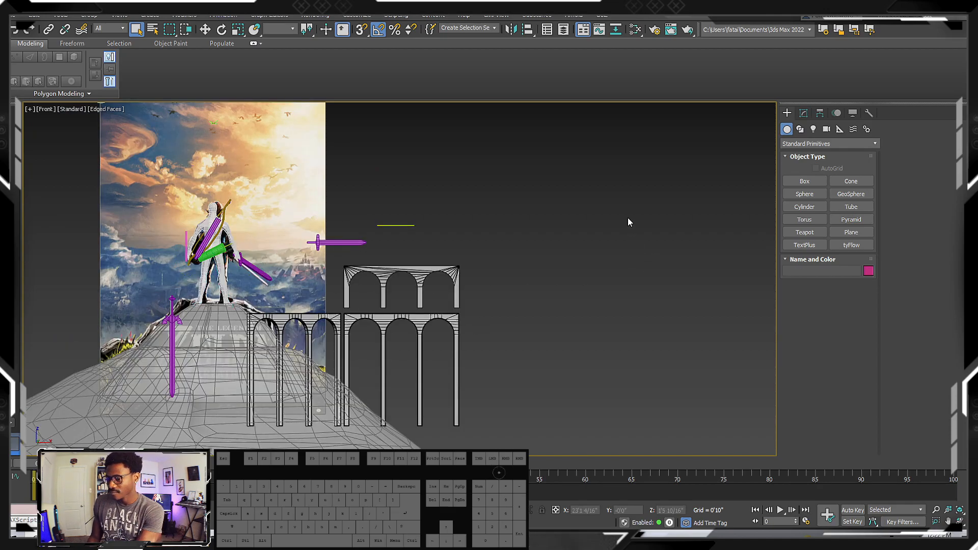
{"action": "middle_click_drag", "start_coordinate": [647, 189], "coordinate": [616, 191]}
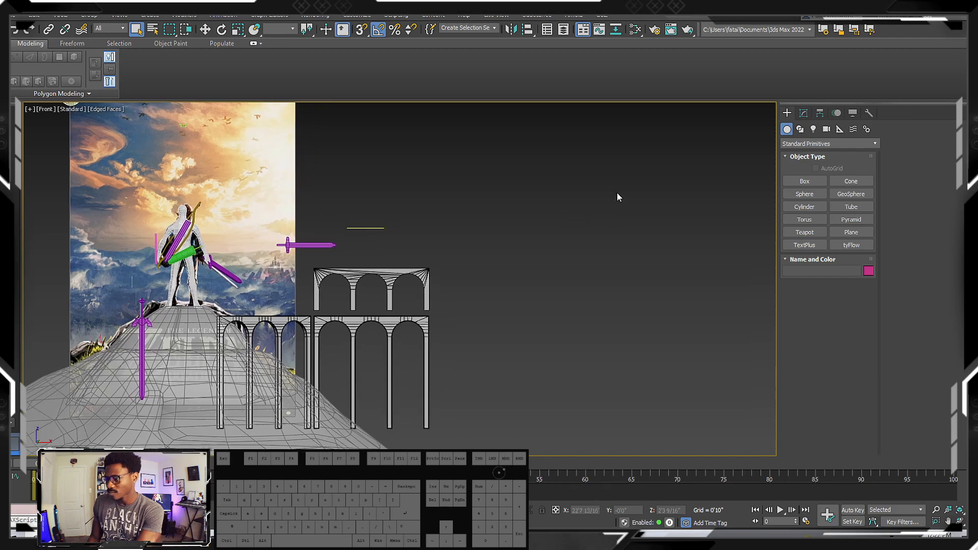
Create a Standard Primitives Plane beside the arches, about 14'4" long and 21' wide
{"action": "left_click", "coordinate": [805, 142]}
{"action": "left_click", "coordinate": [852, 142]}
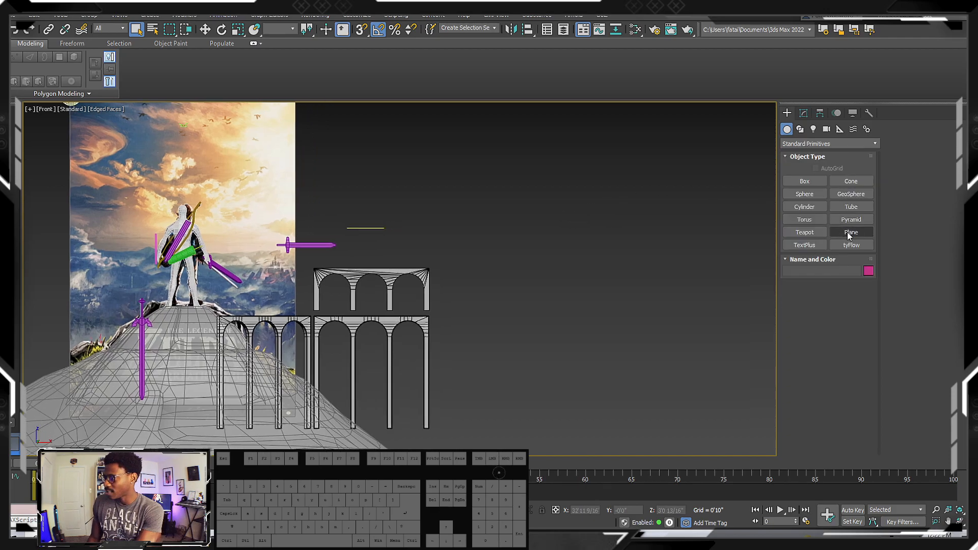
{"action": "left_click", "coordinate": [850, 231]}
{"action": "scroll", "coordinate": [392, 255], "scroll_direction": "down", "scroll_amount": 3}
{"action": "left_click_drag", "start_coordinate": [403, 216], "coordinate": [592, 346]}
{"action": "middle_click_drag", "start_coordinate": [445, 267], "coordinate": [415, 263]}
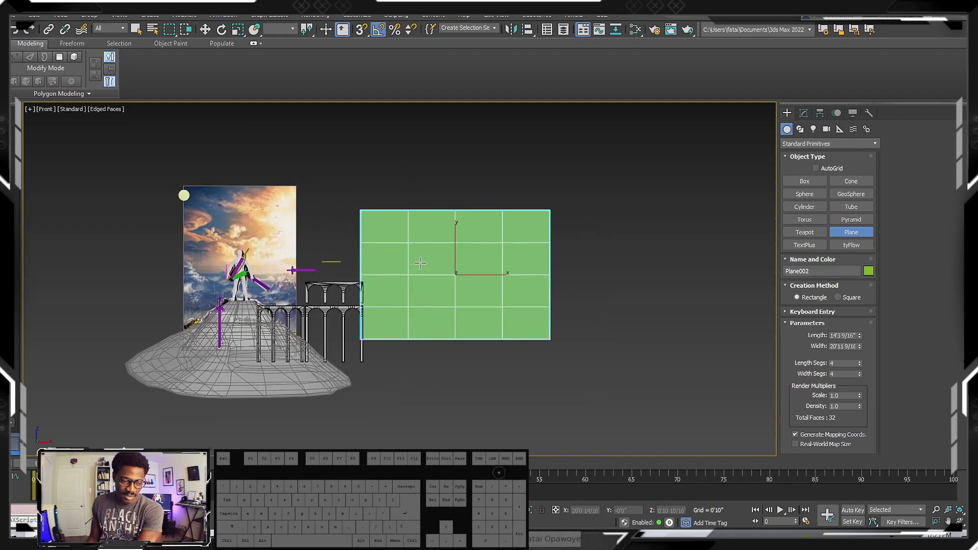
Move the new plane along X away from the arches to about 28'0"
{"action": "scroll", "coordinate": [483, 229], "scroll_direction": "up", "scroll_amount": 2}
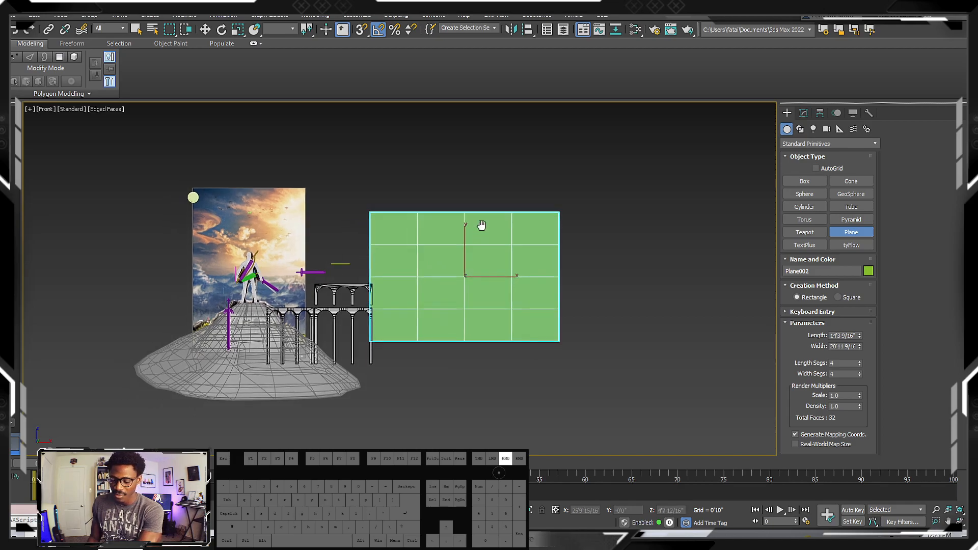
{"action": "key", "text": "w"}
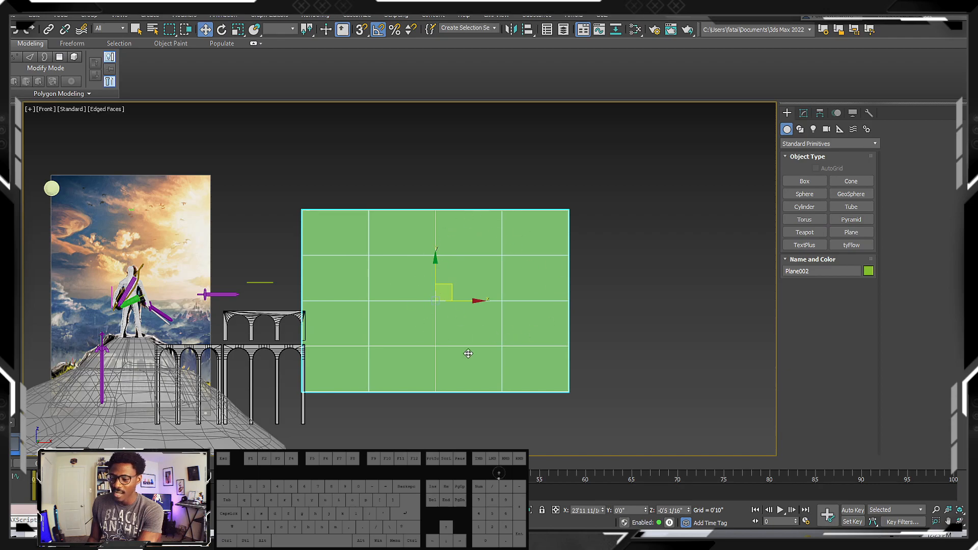
{"action": "left_click_drag", "start_coordinate": [457, 301], "coordinate": [511, 303]}
{"action": "middle_click_drag", "start_coordinate": [534, 304], "coordinate": [500, 306]}
{"action": "scroll", "coordinate": [504, 305], "scroll_direction": "down", "scroll_amount": 2}
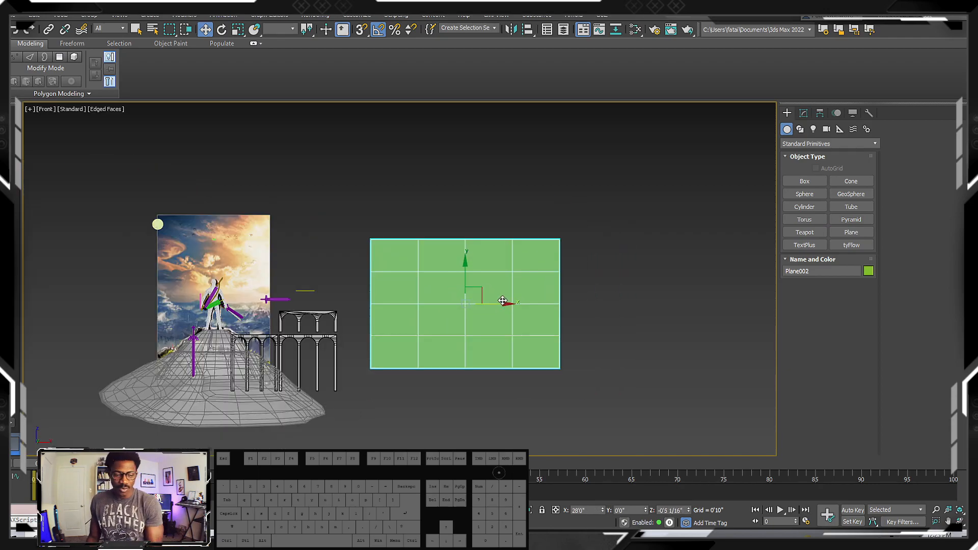
{"action": "middle_click_drag", "start_coordinate": [497, 306], "coordinate": [450, 313]}
{"action": "scroll", "coordinate": [467, 308], "scroll_direction": "up", "scroll_amount": 2}
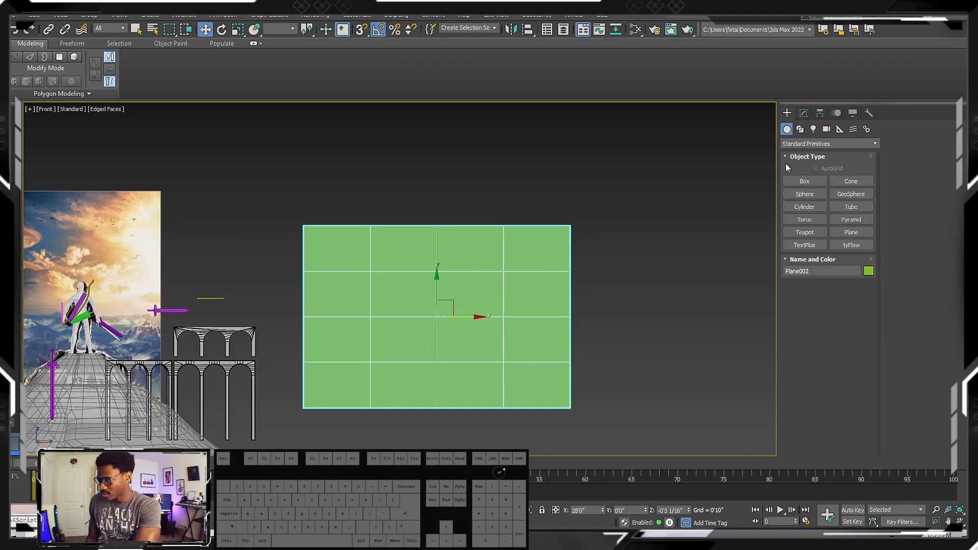
Set the plane's length and width segments to 1
{"action": "left_click", "coordinate": [803, 113]}
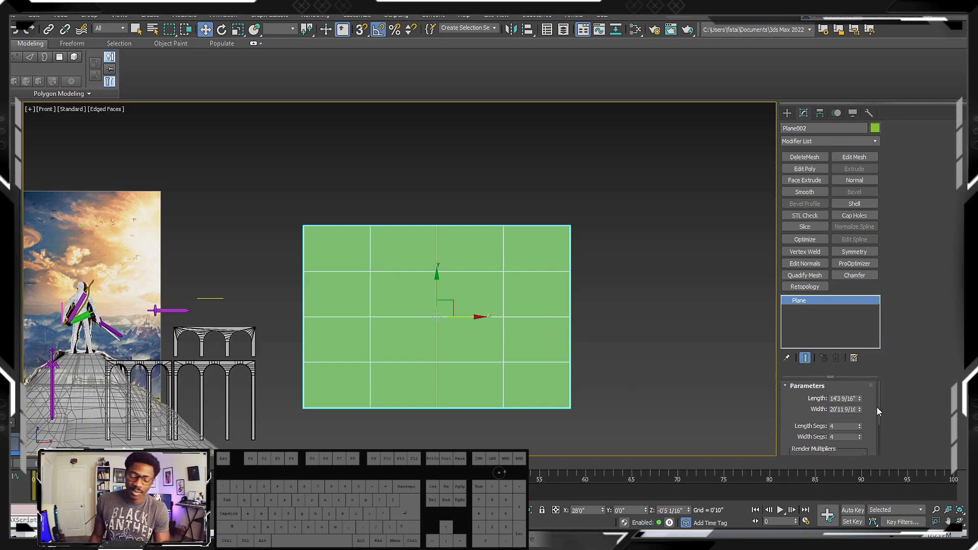
{"action": "left_click_drag", "start_coordinate": [860, 427], "coordinate": [862, 431]}
{"action": "right_click", "coordinate": [859, 438]}
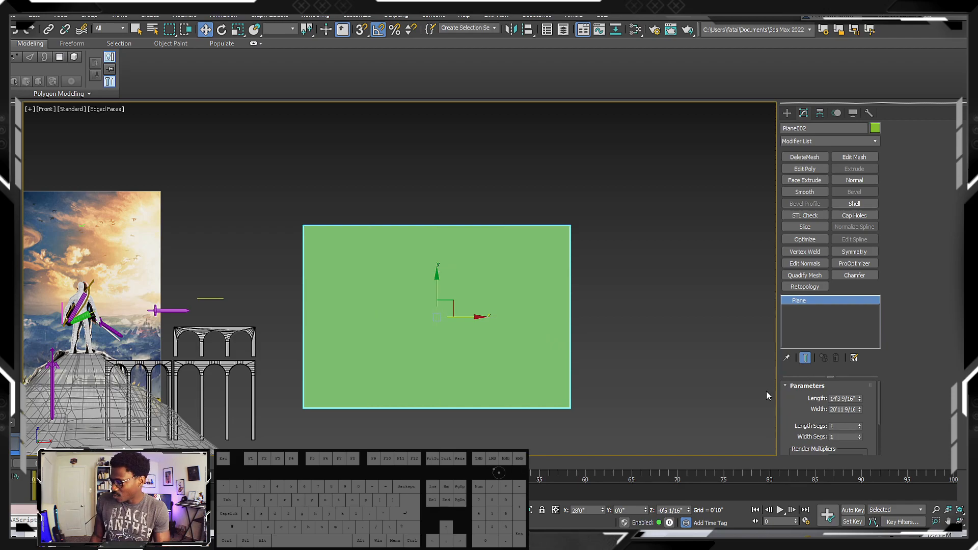
{"action": "middle_click_drag", "start_coordinate": [502, 297], "coordinate": [489, 308]}
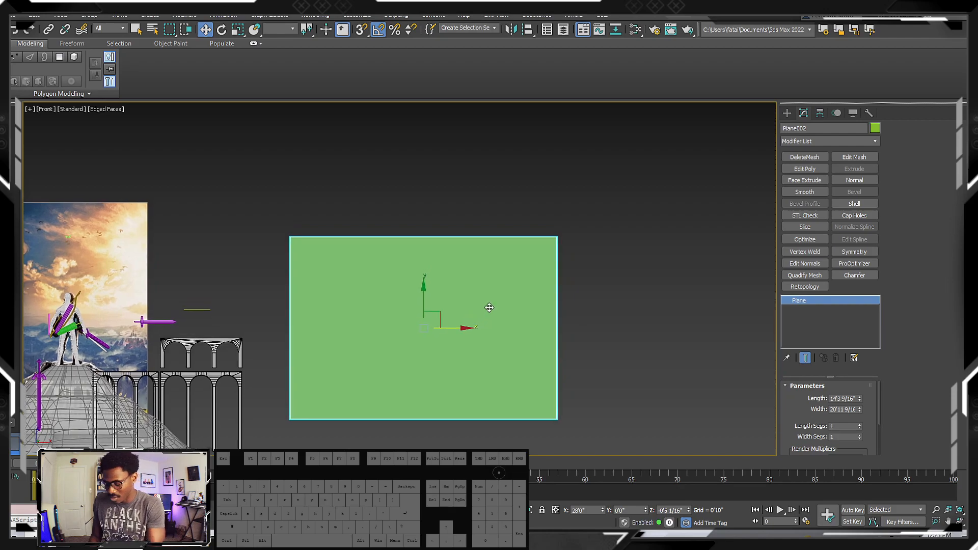
Open the Slate Material Editor and select the existing reference image material with its connected bitmap node
{"action": "key", "text": "m"}
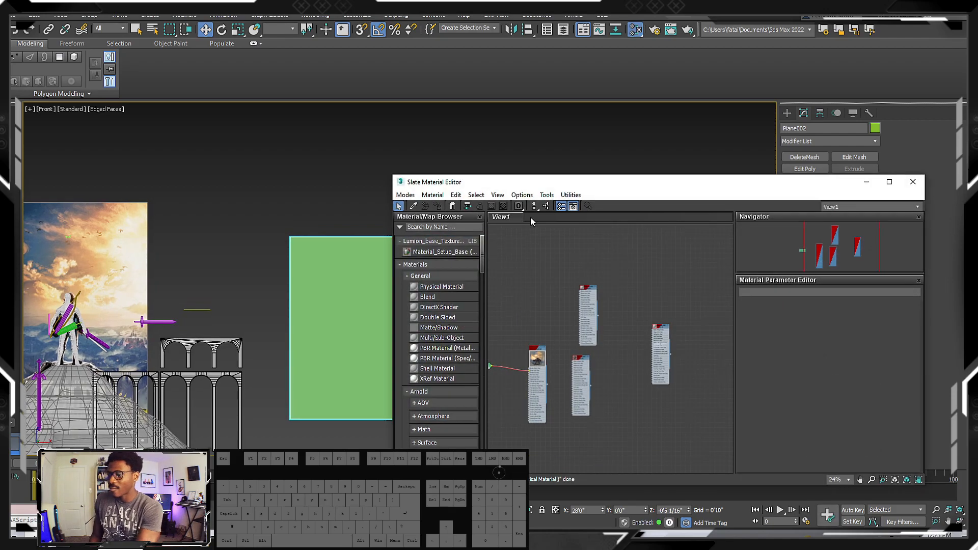
{"action": "left_click_drag", "start_coordinate": [626, 186], "coordinate": [529, 139]}
{"action": "middle_click_drag", "start_coordinate": [556, 336], "coordinate": [579, 296]}
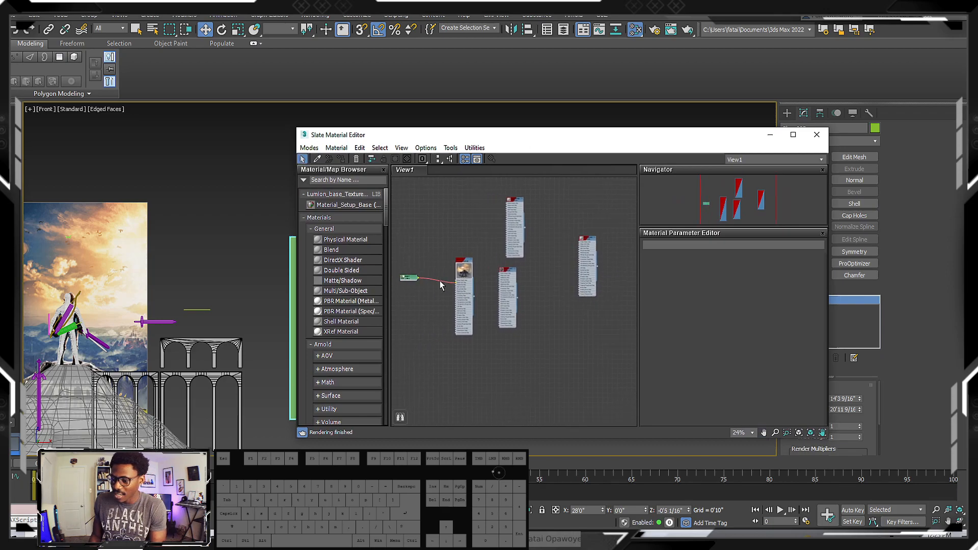
{"action": "middle_click_drag", "start_coordinate": [443, 283], "coordinate": [497, 284]}
{"action": "scroll", "coordinate": [497, 284], "scroll_direction": "up", "scroll_amount": 2}
{"action": "left_click", "coordinate": [443, 237]}
{"action": "left_click_drag", "start_coordinate": [443, 239], "coordinate": [467, 283]}
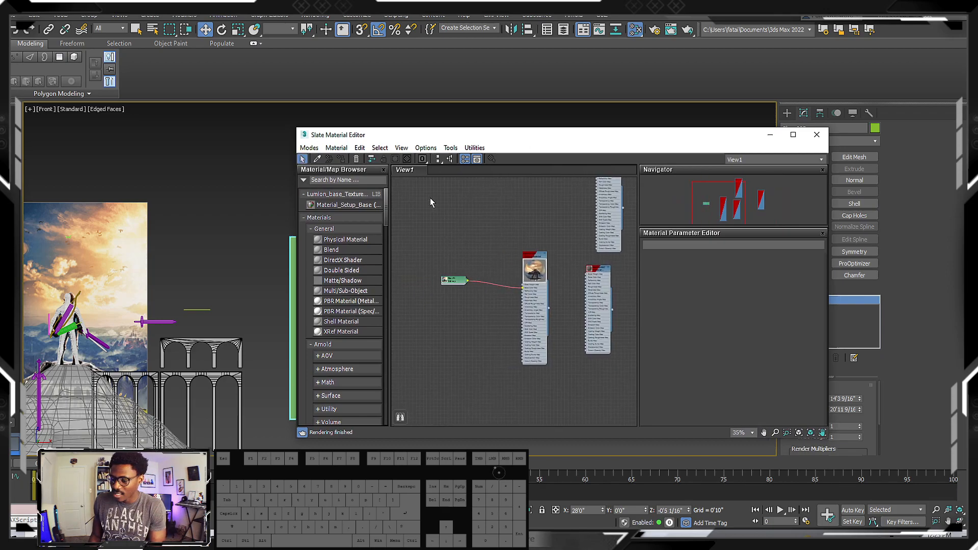
{"action": "left_click", "coordinate": [536, 330]}
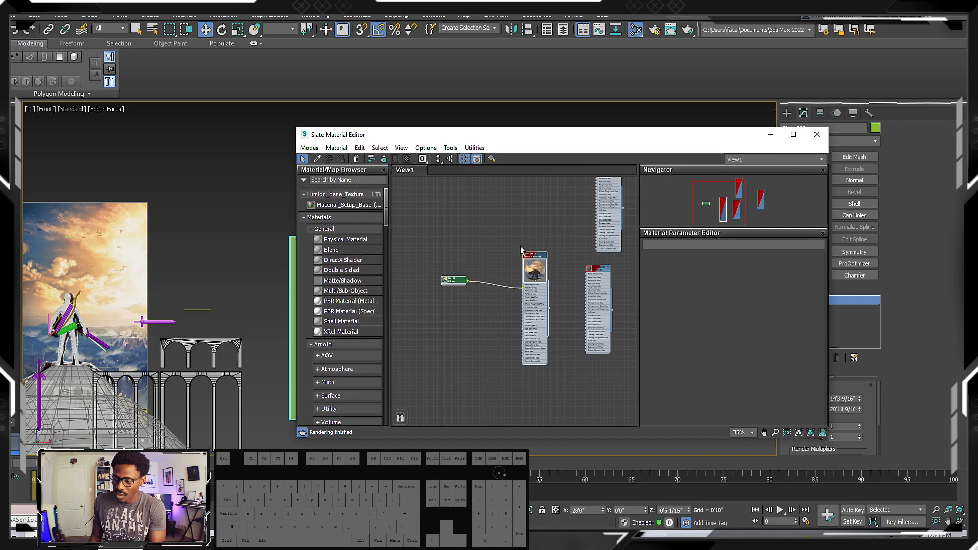
{"action": "middle_click_drag", "start_coordinate": [484, 313], "coordinate": [497, 289]}
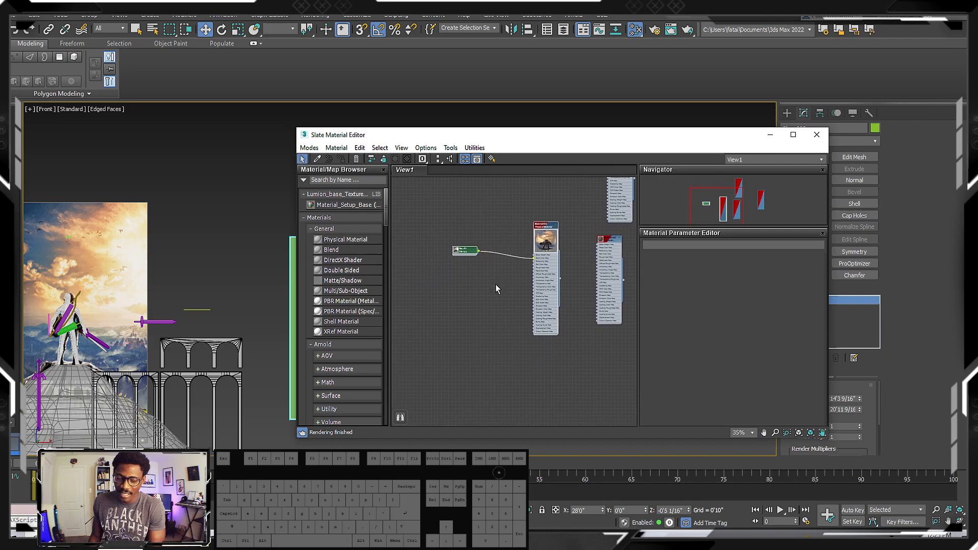
{"action": "left_click_drag", "start_coordinate": [462, 203], "coordinate": [561, 354]}
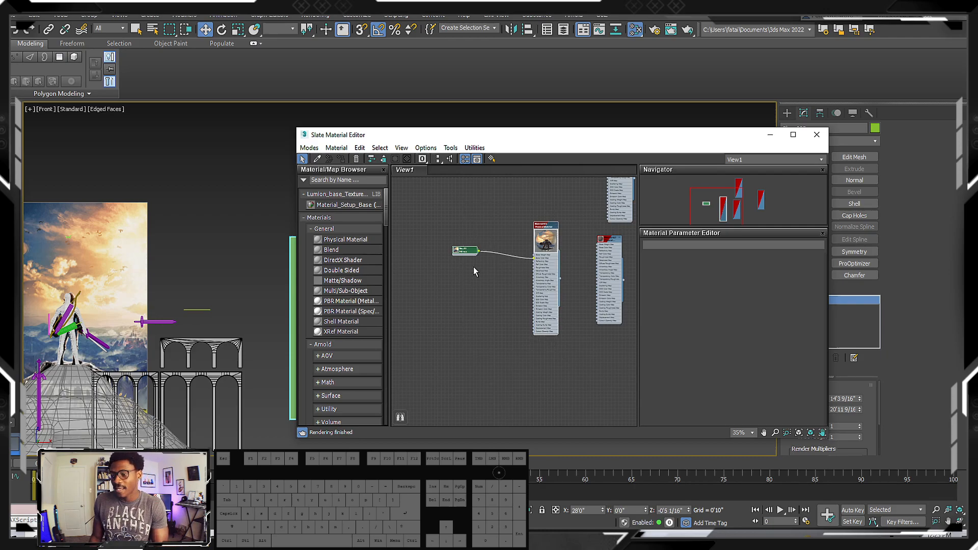
Duplicate the reference image material together with its connected bitmap node, placing the copy below the originals
{"action": "left_click_drag", "start_coordinate": [448, 201], "coordinate": [482, 289]}
{"action": "left_click_drag", "start_coordinate": [448, 201], "coordinate": [558, 321]}
{"action": "mouse_move", "coordinate": [560, 324]}
{"action": "middle_mouse_down"}
{"action": "mouse_move", "coordinate": [556, 310]}
{"action": "mouse_move", "coordinate": [560, 317]}
{"action": "middle_mouse_up"}
{"action": "mouse_move", "coordinate": [576, 352]}
{"action": "left_mouse_down"}
{"action": "mouse_move", "coordinate": [563, 307]}
{"action": "mouse_move", "coordinate": [442, 200]}
{"action": "left_mouse_up"}
{"action": "scroll", "coordinate": [510, 252], "scroll_direction": "down", "scroll_amount": 5}
{"action": "left_click_drag", "start_coordinate": [525, 262], "coordinate": [527, 332], "text": "shift"}
{"action": "middle_click_drag", "start_coordinate": [497, 290], "coordinate": [486, 256]}
{"action": "scroll", "coordinate": [481, 242], "scroll_direction": "up", "scroll_amount": 8}
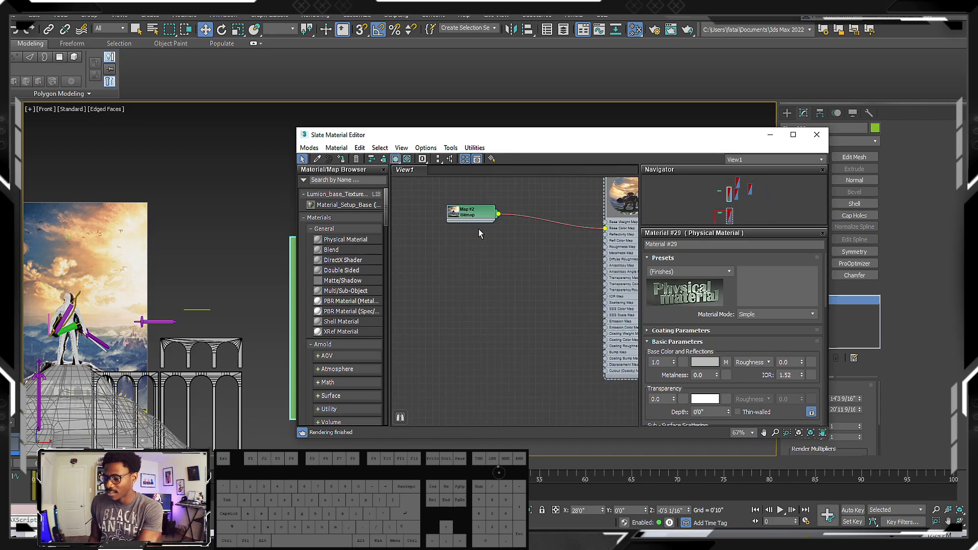
{"action": "double_click", "coordinate": [476, 215]}
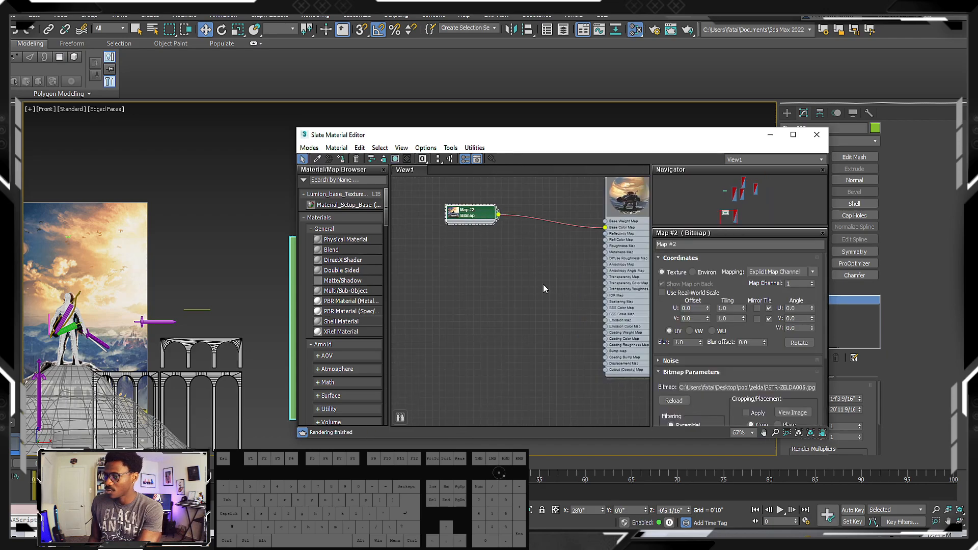
{"action": "middle_click_drag", "start_coordinate": [578, 295], "coordinate": [541, 287]}
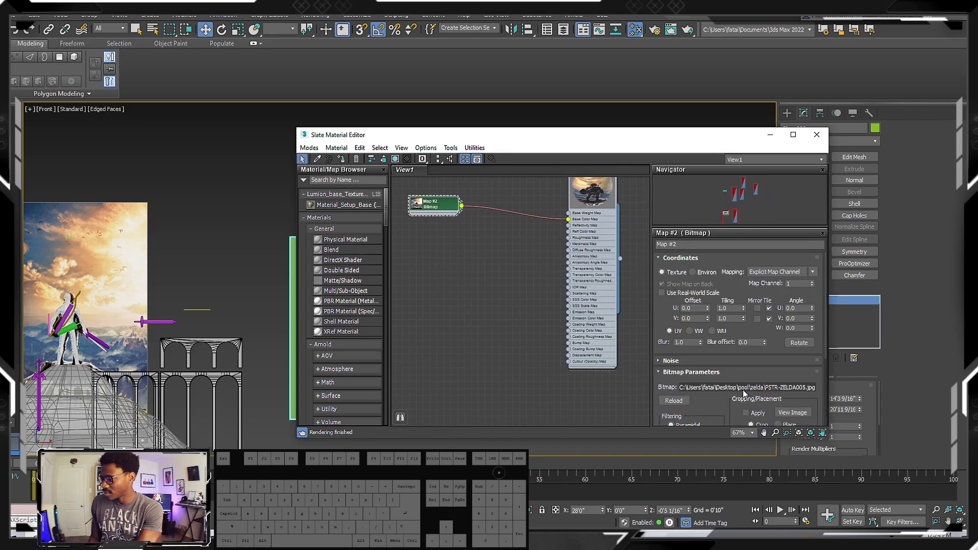
{"action": "left_click", "coordinate": [713, 388]}
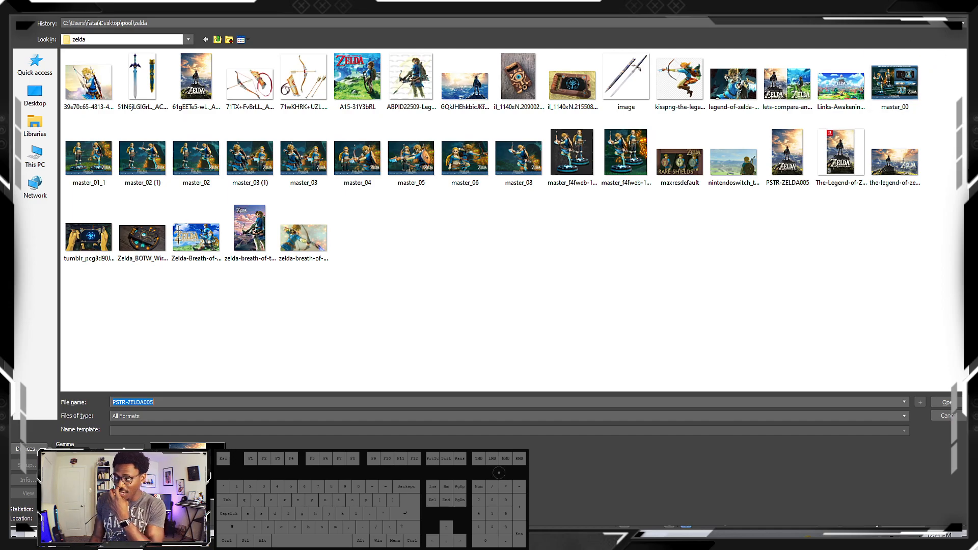
{"action": "key", "text": "Return"}
Delete the duplicated reference image material together with its connected bitmap node
{"action": "scroll", "coordinate": [544, 326], "scroll_direction": "down", "scroll_amount": 3}
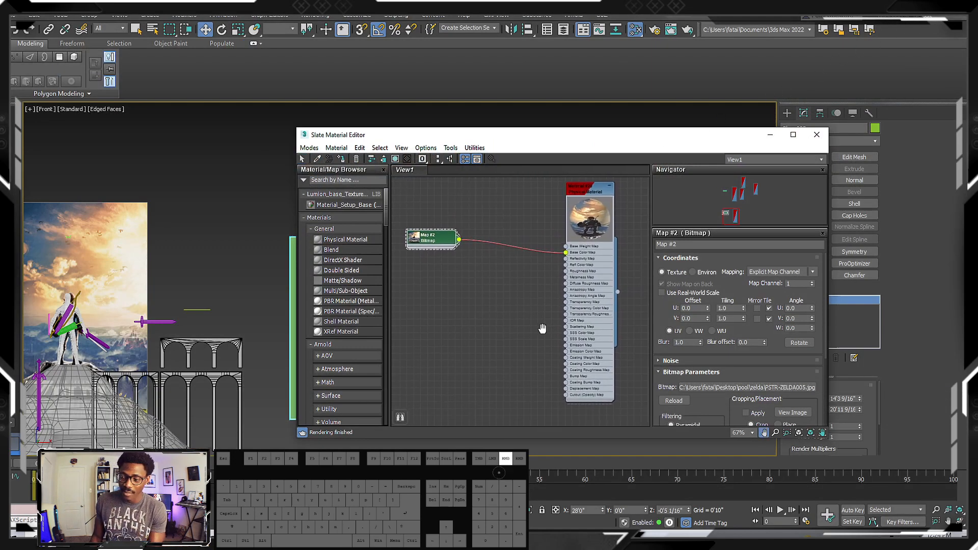
{"action": "middle_click_drag", "start_coordinate": [542, 328], "coordinate": [579, 326]}
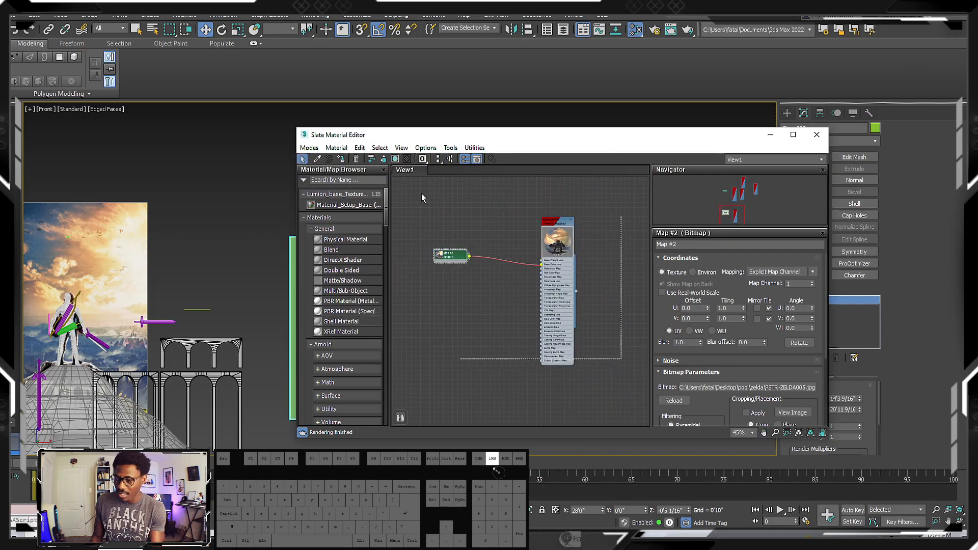
{"action": "scroll", "coordinate": [534, 233], "scroll_direction": "down", "scroll_amount": 4}
{"action": "middle_click_drag", "start_coordinate": [555, 273], "coordinate": [545, 299]}
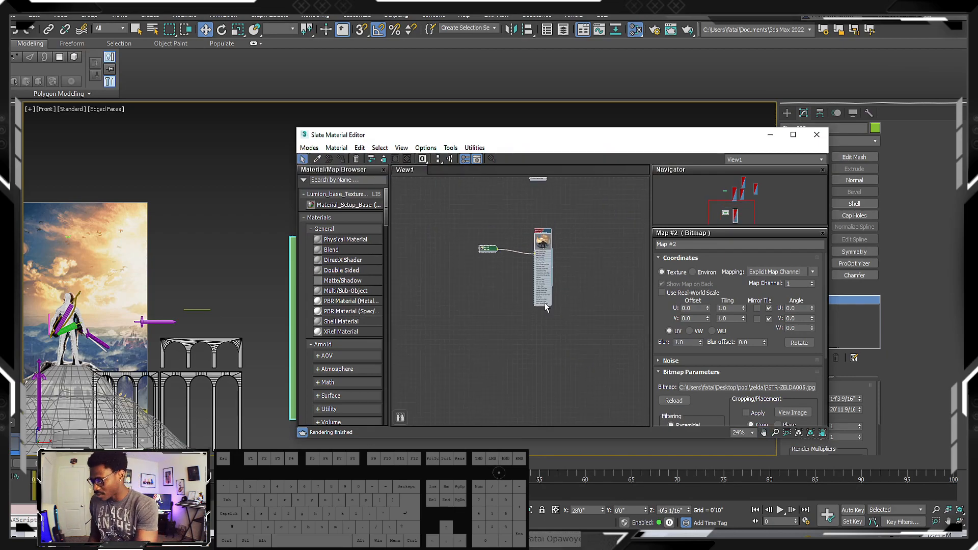
{"action": "key", "text": "Delete"}
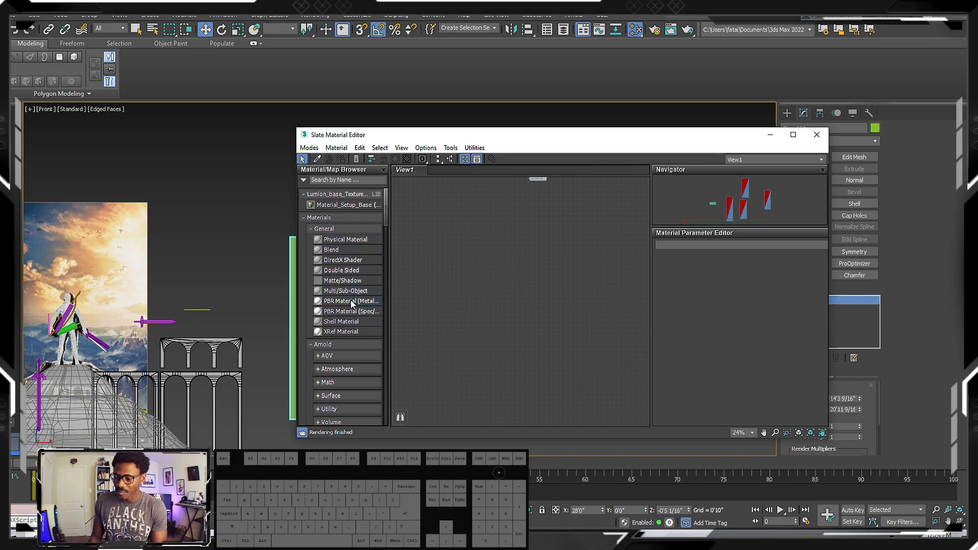
Add a new Physical Material to the empty area of the node view
{"action": "left_click_drag", "start_coordinate": [346, 239], "coordinate": [541, 240]}
{"action": "scroll", "coordinate": [548, 249], "scroll_direction": "up", "scroll_amount": 5}
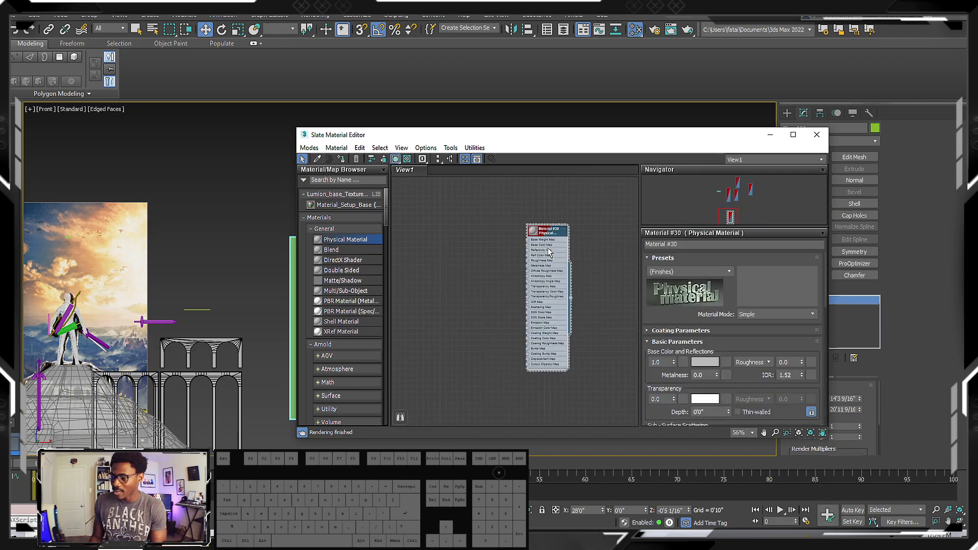
{"action": "middle_click_drag", "start_coordinate": [535, 248], "coordinate": [523, 233]}
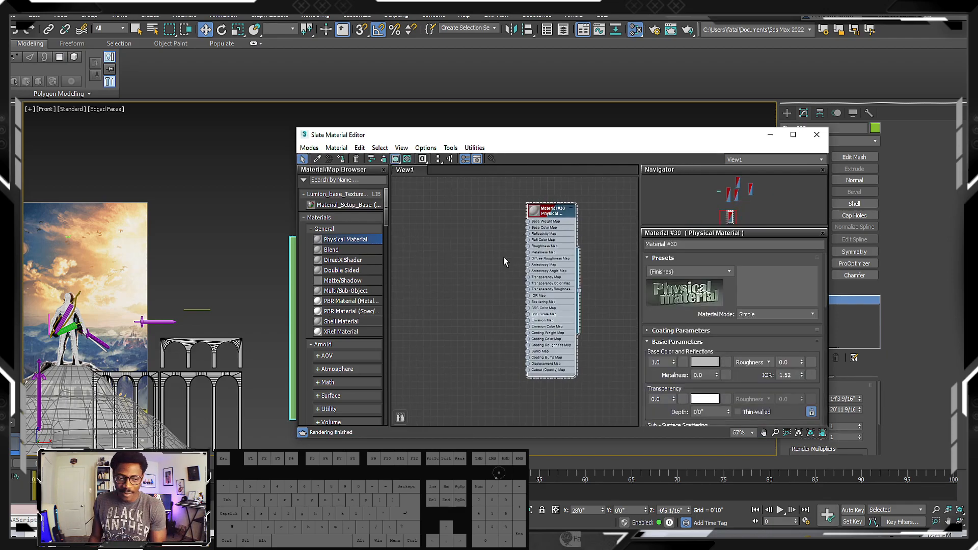
{"action": "scroll", "coordinate": [545, 256], "scroll_direction": "down", "scroll_amount": 2}
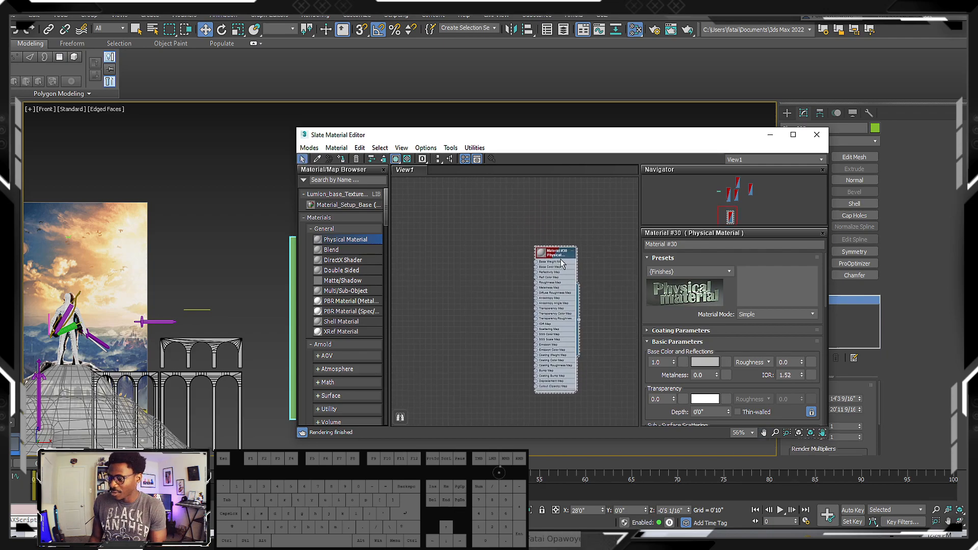
Rename the new physical material as Ref_Image
{"action": "left_click", "coordinate": [712, 244]}
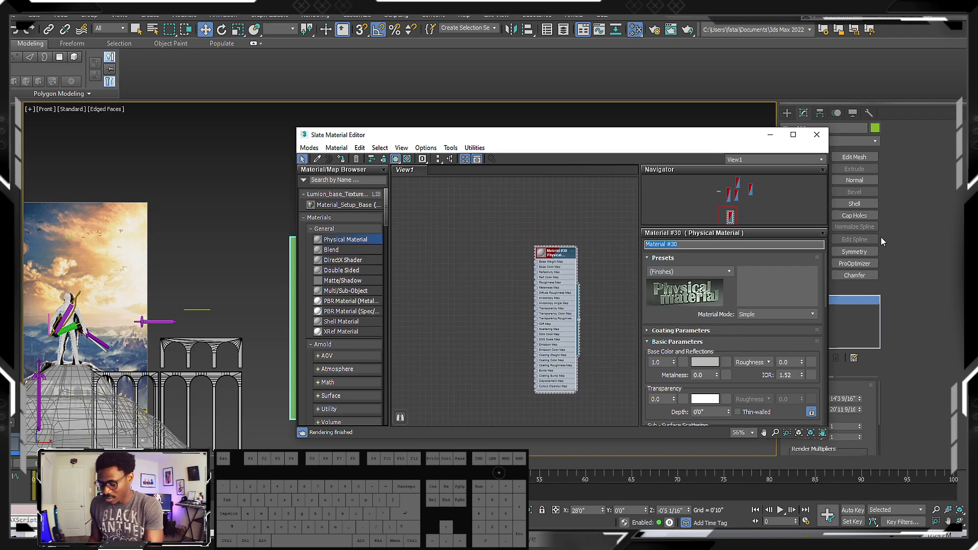
{"action": "type", "text": "Ref"}
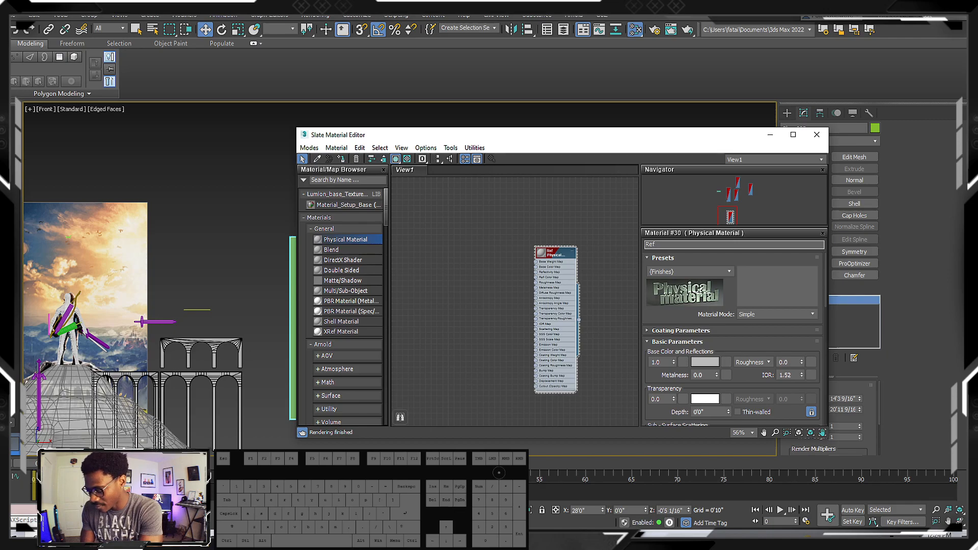
{"action": "type", "text": "i"}
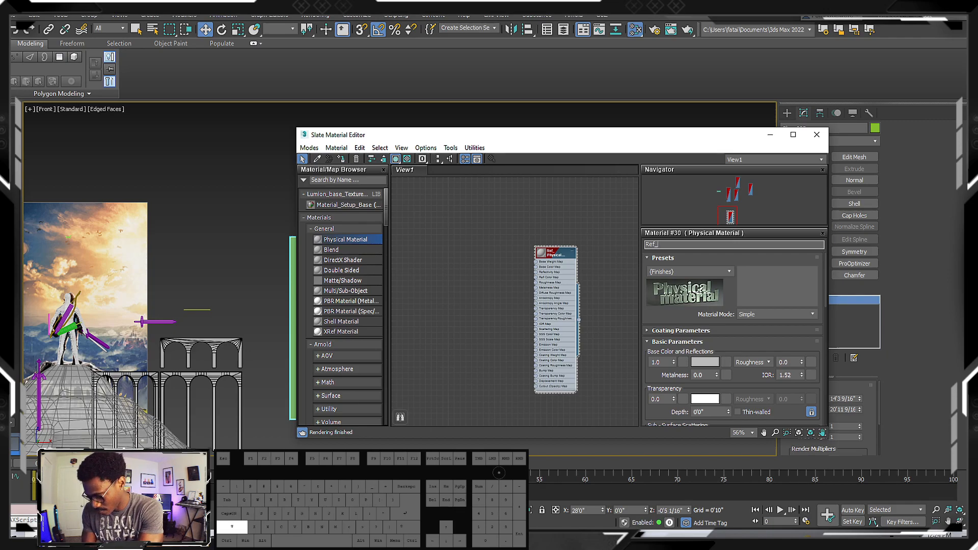
{"action": "type", "text": "Image"}
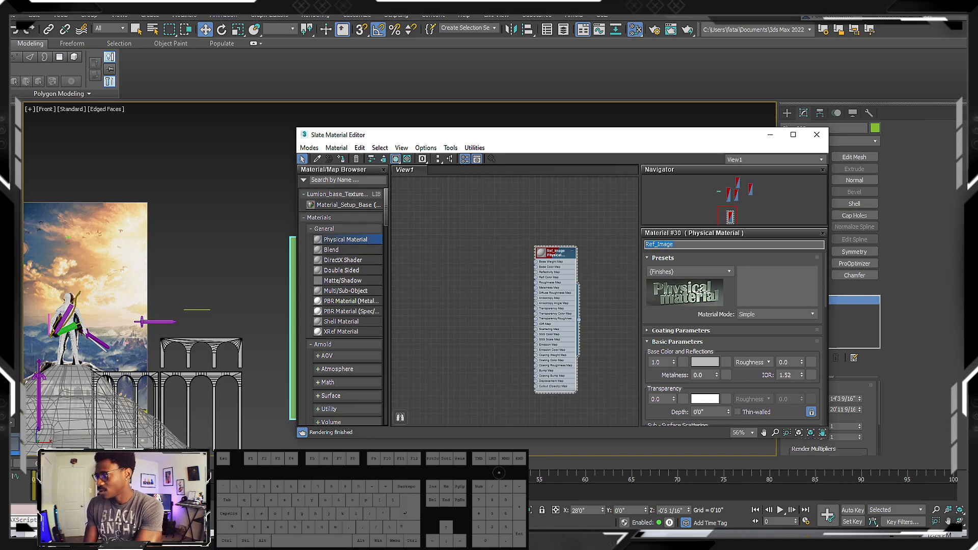
Add a general Bitmap map node beside the Ref_Image material without choosing an image file
{"action": "scroll", "coordinate": [470, 289], "scroll_direction": "down", "scroll_amount": 2}
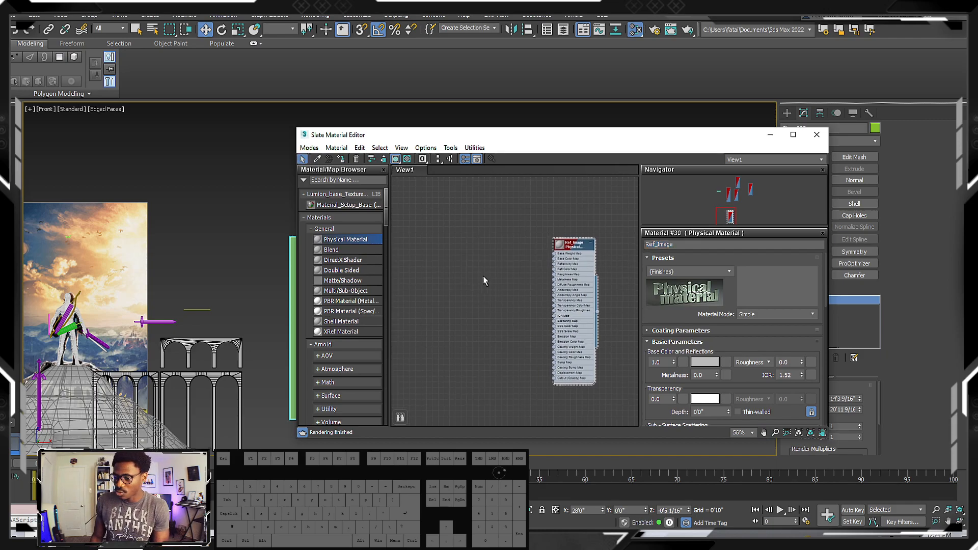
{"action": "right_click", "coordinate": [478, 261]}
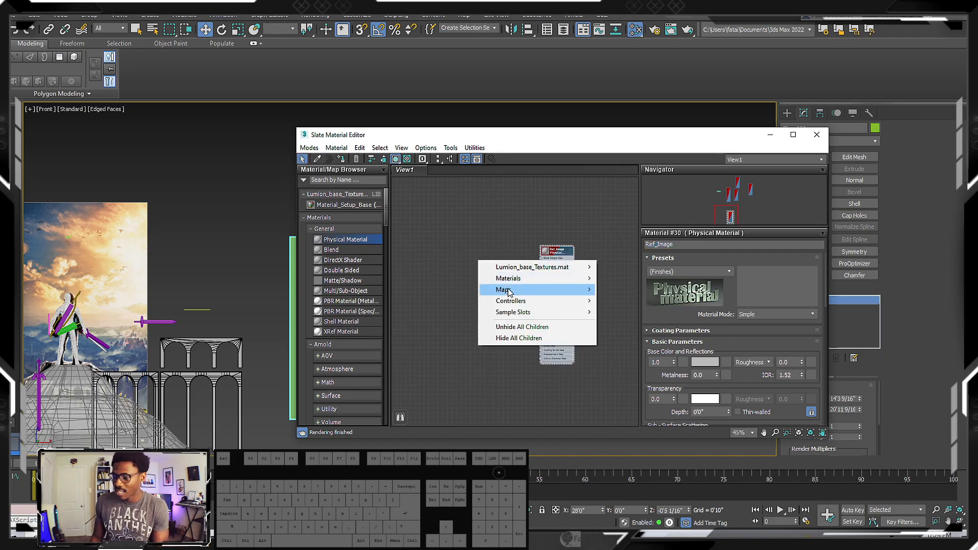
{"action": "mouse_move", "coordinate": [520, 291]}
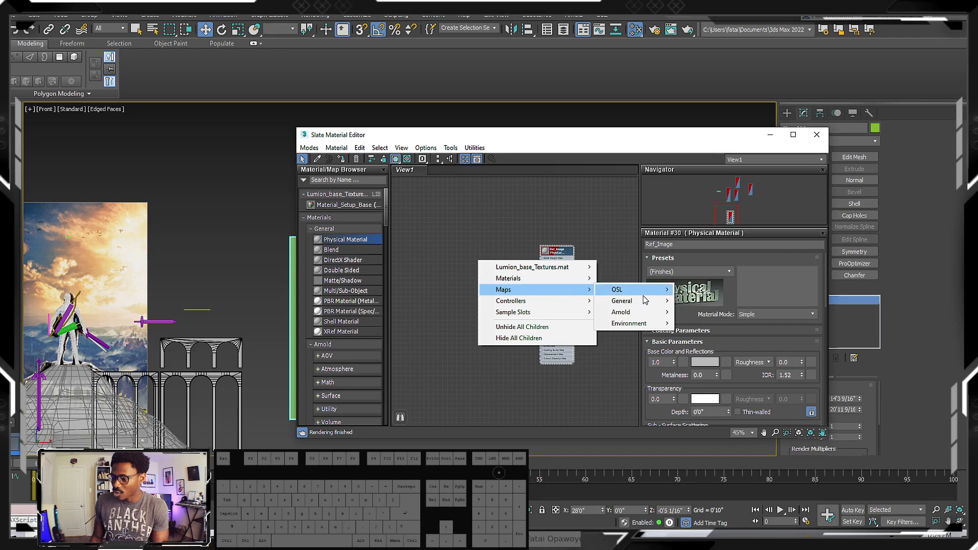
{"action": "mouse_move", "coordinate": [631, 301]}
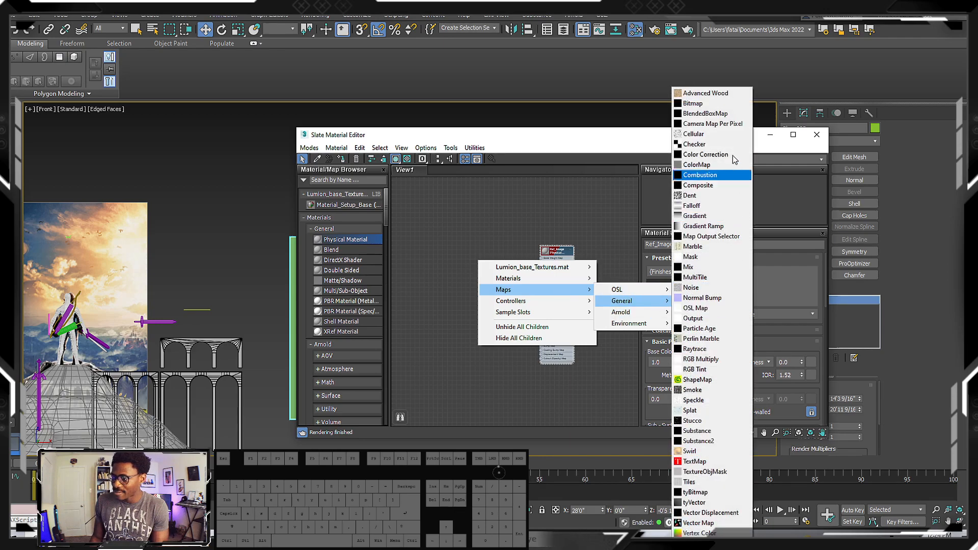
{"action": "left_click", "coordinate": [696, 103]}
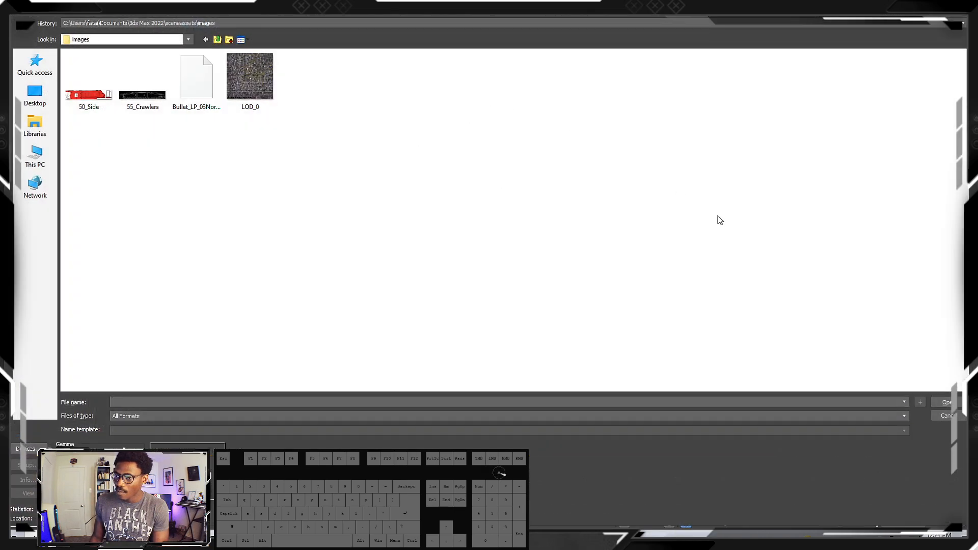
{"action": "left_click", "coordinate": [947, 416]}
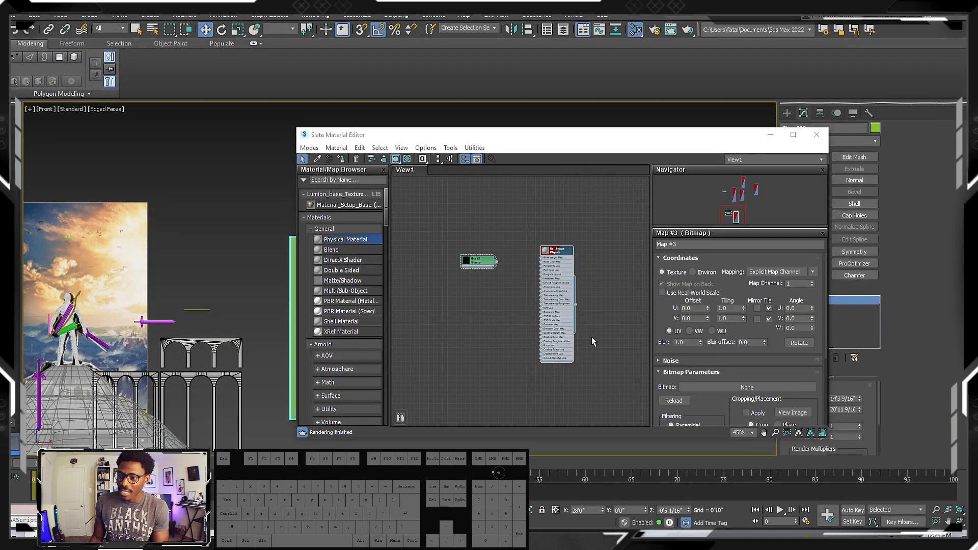
{"action": "scroll", "coordinate": [510, 279], "scroll_direction": "up", "scroll_amount": 4}
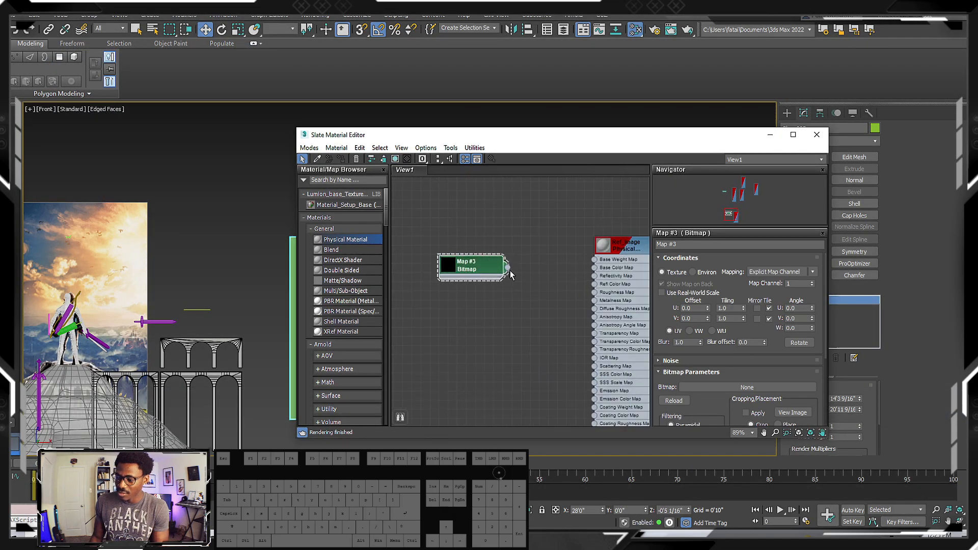
Search the material and map library for "bit" and widen the browser to show the map categories
{"action": "left_click", "coordinate": [330, 180]}
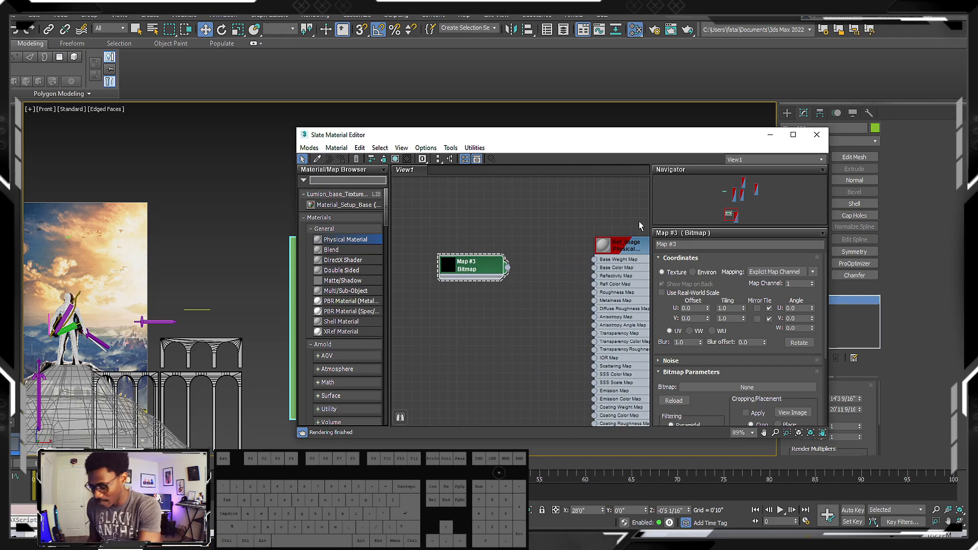
{"action": "type", "text": "bit"}
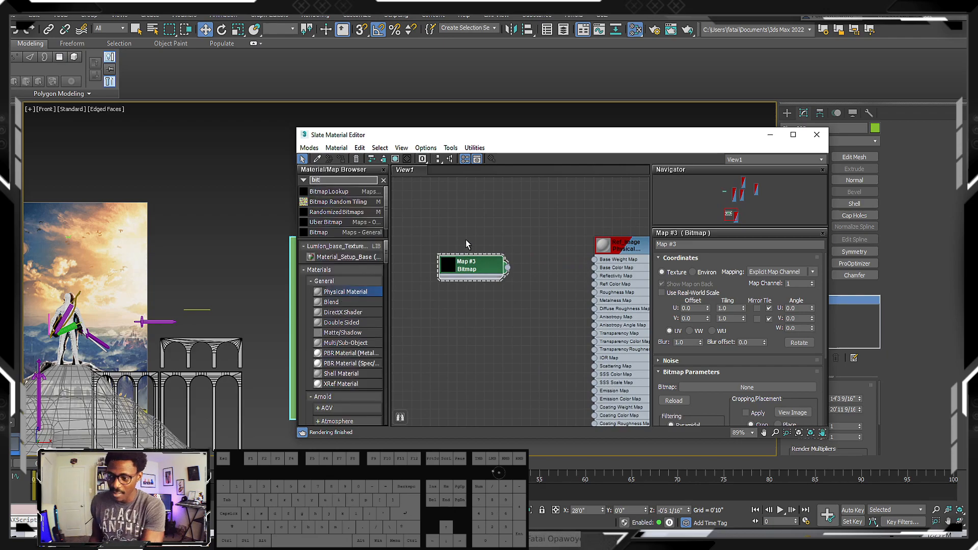
{"action": "left_click_drag", "start_coordinate": [386, 224], "coordinate": [417, 221]}
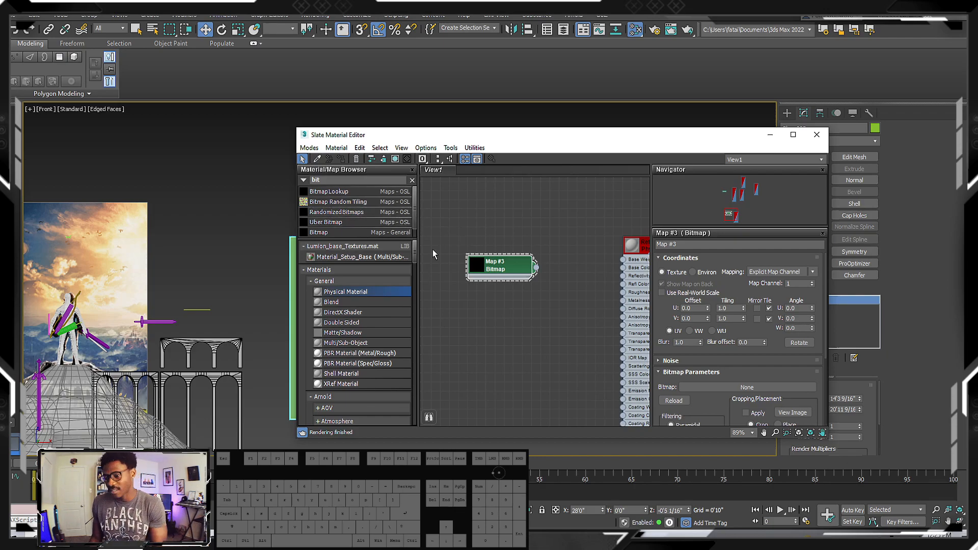
Load the bow image 71wKHRK+UZL._AC_SX679_ from the project's 02_References folder into the new bitmap node
{"action": "middle_click_drag", "start_coordinate": [512, 275], "coordinate": [525, 257]}
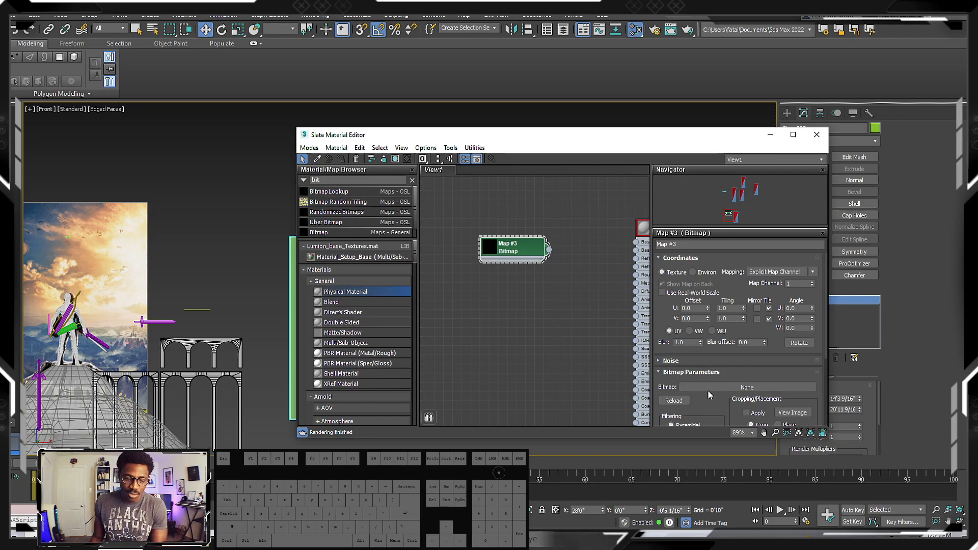
{"action": "left_click", "coordinate": [742, 388]}
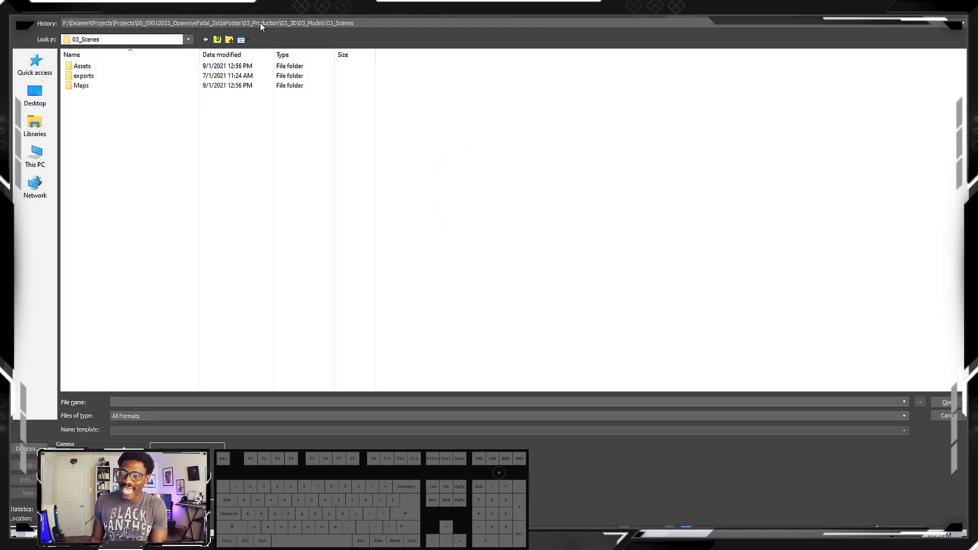
{"action": "left_click", "coordinate": [259, 23]}
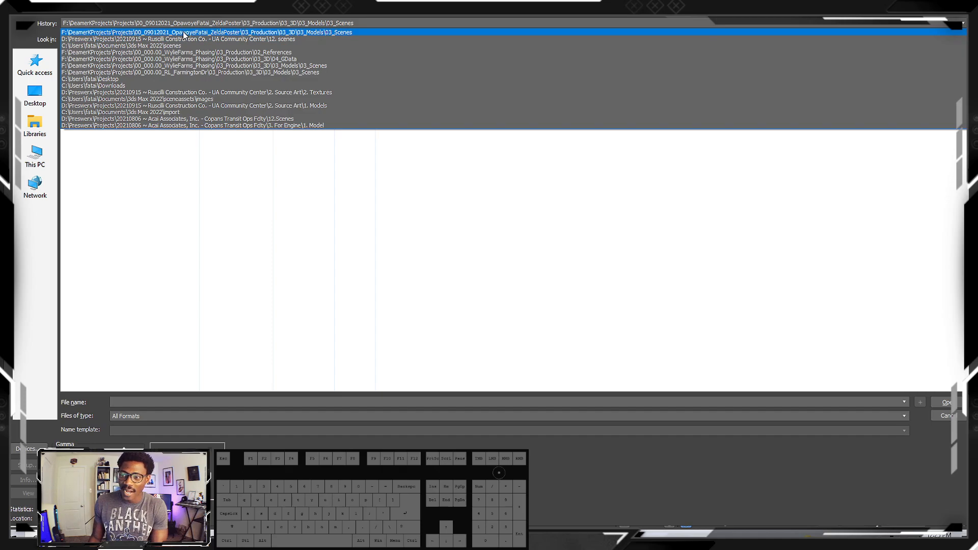
{"action": "left_click", "coordinate": [181, 34]}
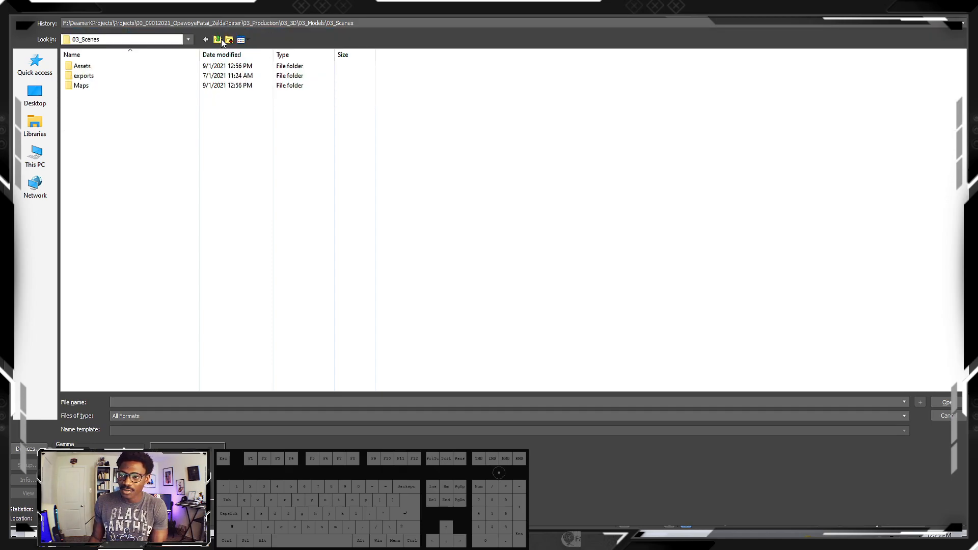
{"action": "left_click", "coordinate": [206, 40]}
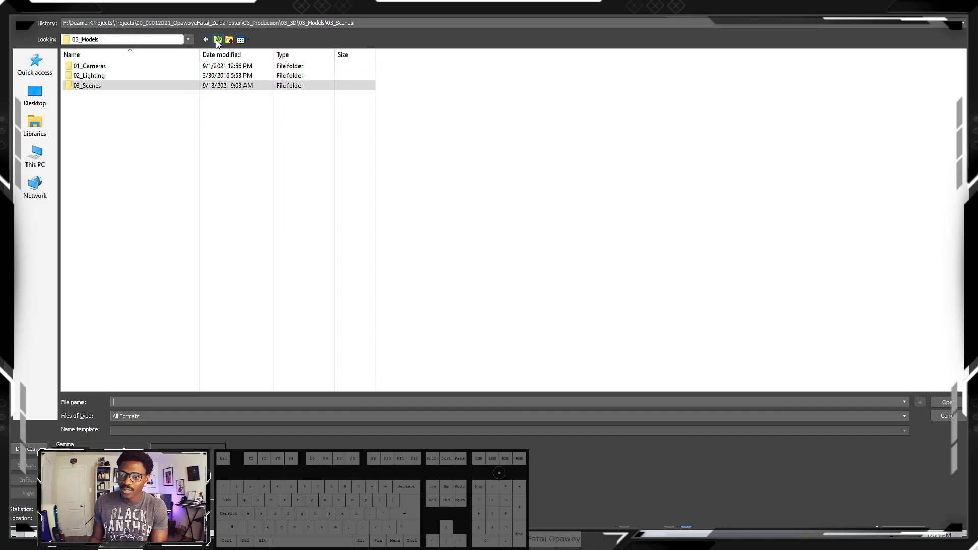
{"action": "left_click", "coordinate": [218, 40]}
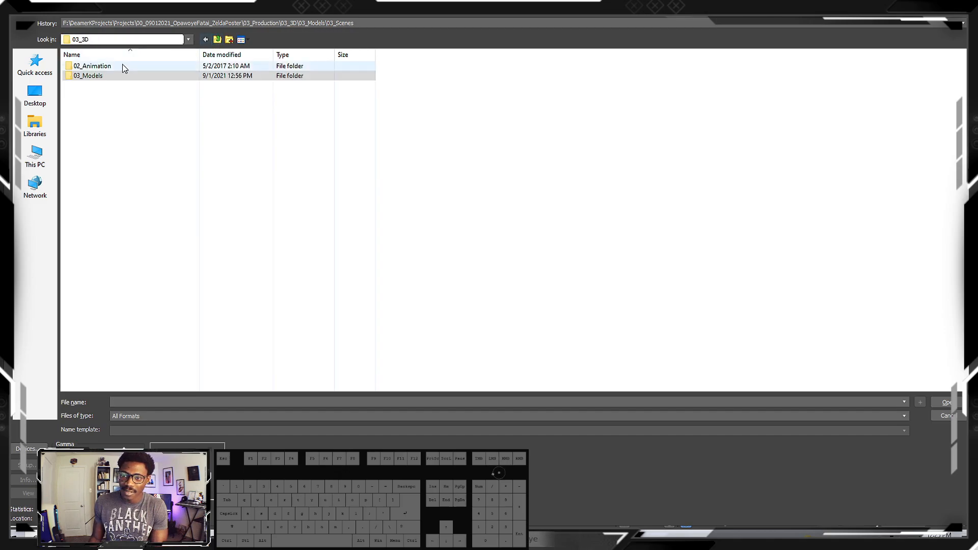
{"action": "left_click", "coordinate": [218, 40]}
{"action": "left_click", "coordinate": [119, 76]}
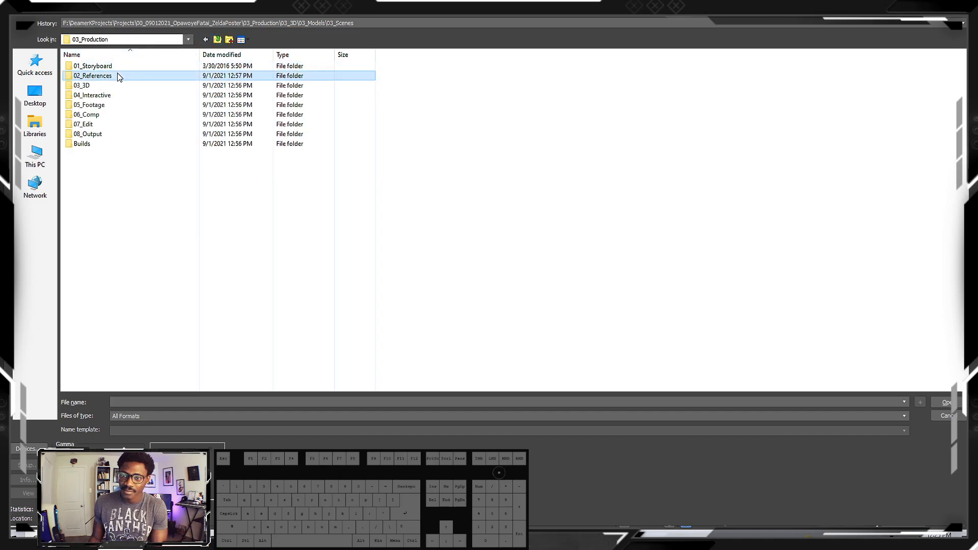
{"action": "double_click", "coordinate": [119, 76]}
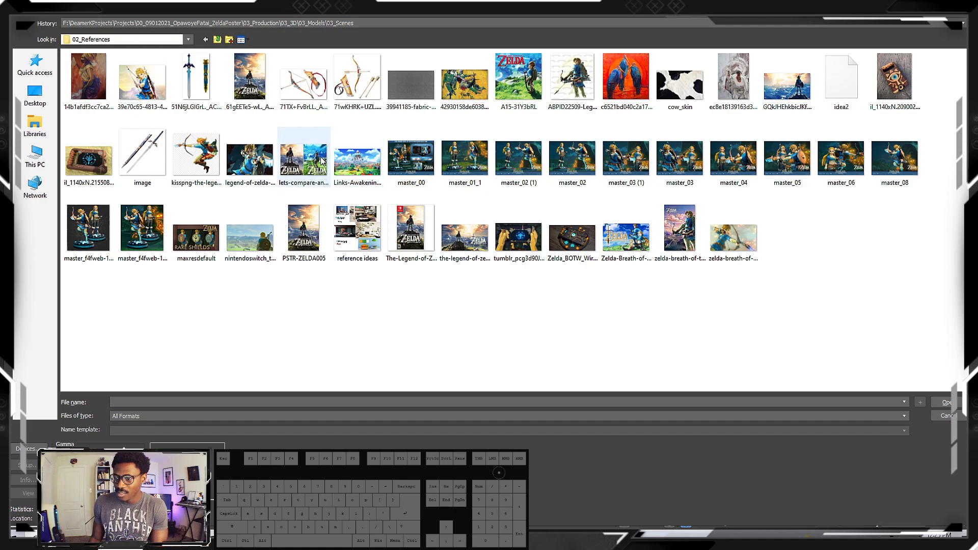
{"action": "left_click", "coordinate": [357, 85]}
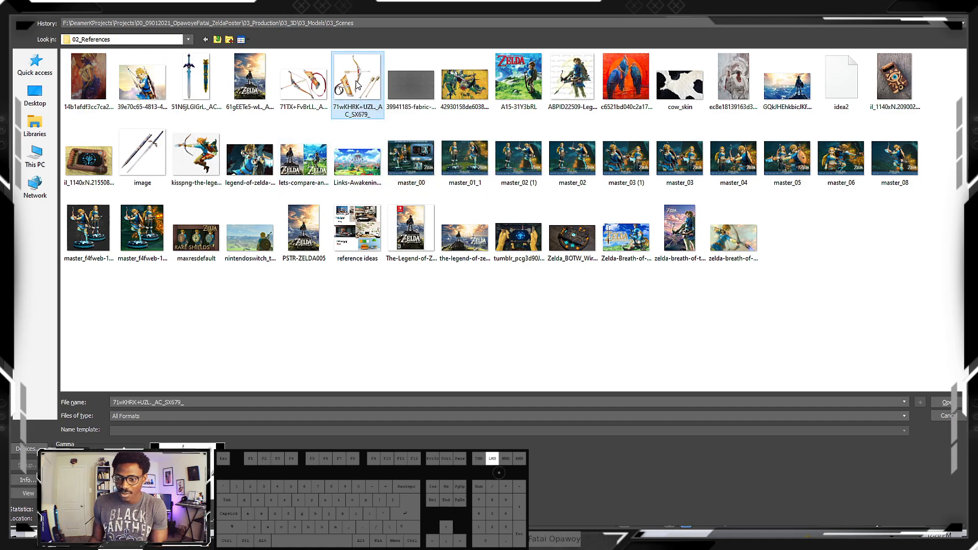
{"action": "double_click", "coordinate": [357, 84]}
Connect the bitmap node to Ref_Image's Base Color Map, select the material, and move the editor aside to uncover the green plane
{"action": "middle_click_drag", "start_coordinate": [535, 262], "coordinate": [503, 262]}
{"action": "scroll", "coordinate": [545, 272], "scroll_direction": "up", "scroll_amount": 1}
{"action": "left_click_drag", "start_coordinate": [501, 259], "coordinate": [596, 259]}
{"action": "left_click", "coordinate": [617, 230]}
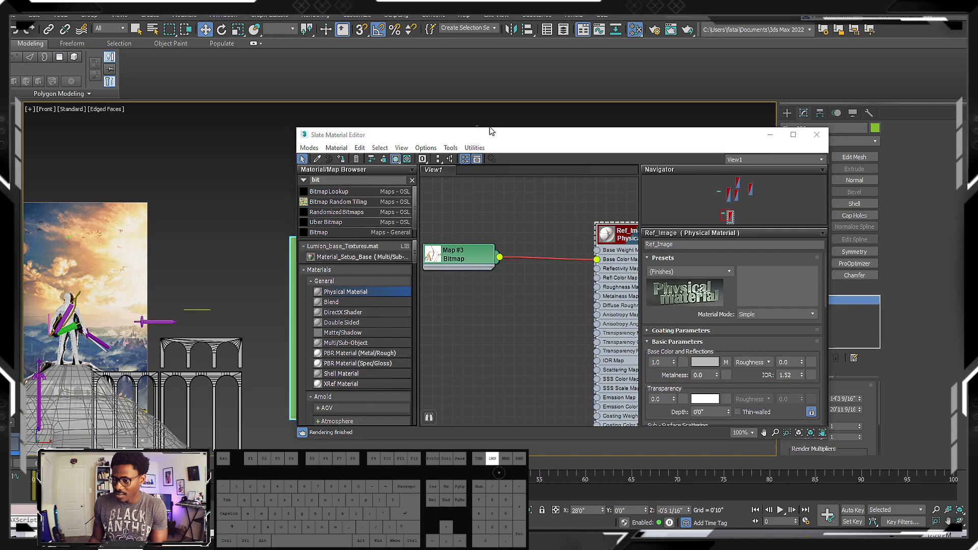
{"action": "left_click_drag", "start_coordinate": [553, 141], "coordinate": [646, 144]}
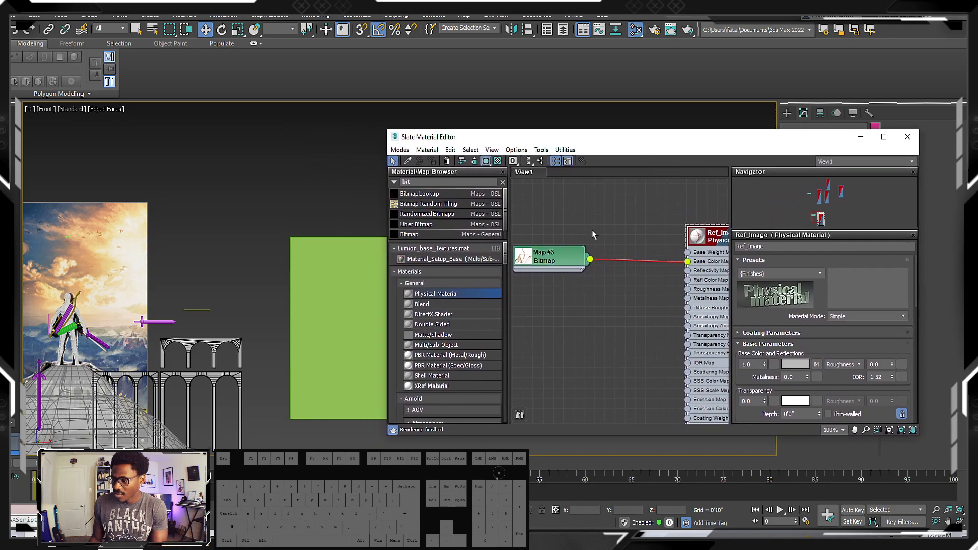
Move the Ref_Image node closer to its bitmap node and select the material
{"action": "left_click", "coordinate": [634, 261]}
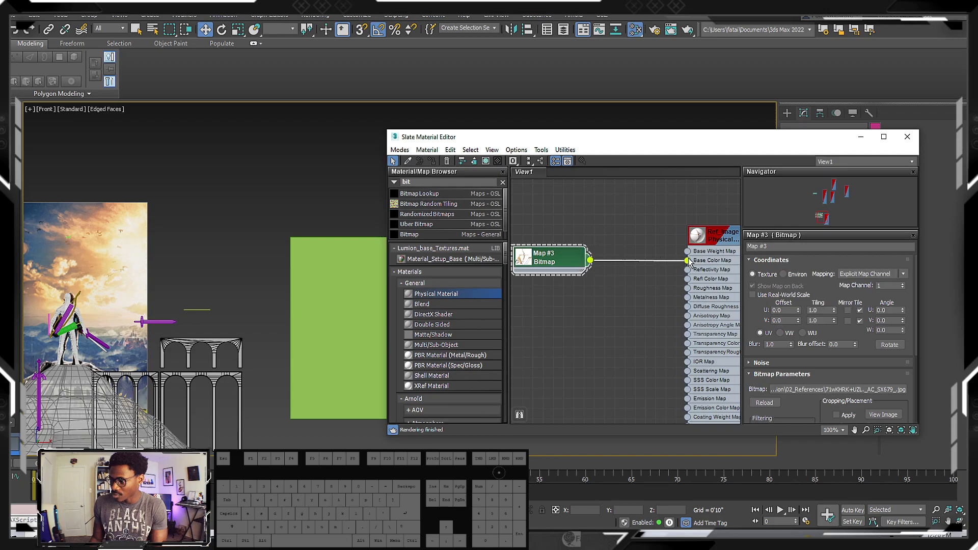
{"action": "left_click_drag", "start_coordinate": [725, 237], "coordinate": [673, 236]}
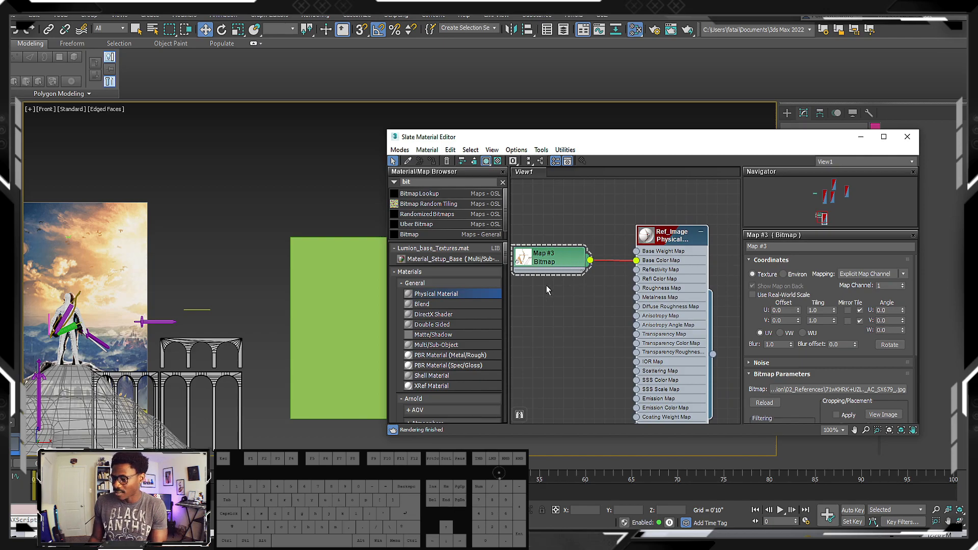
{"action": "left_click", "coordinate": [664, 251]}
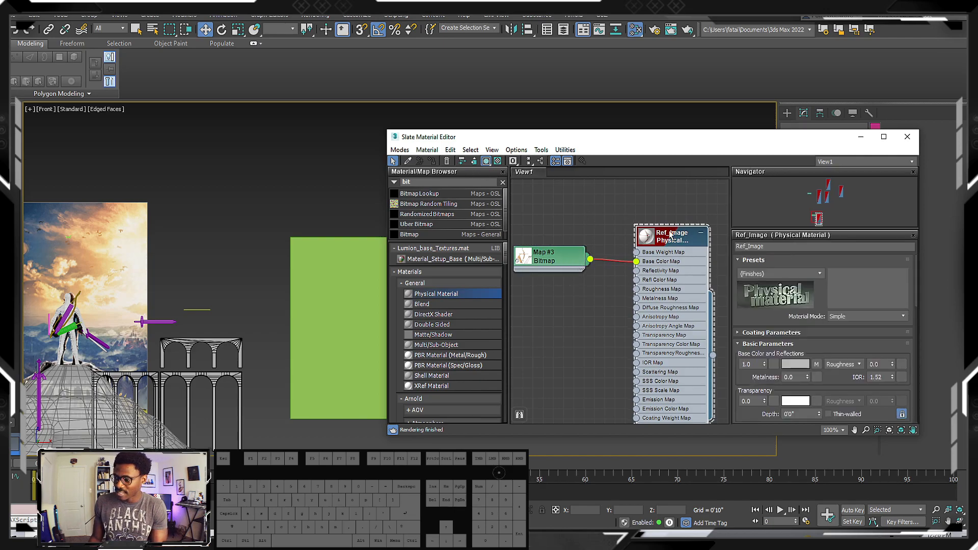
Assign the Ref_Image material to the green plane and minimize the material editor
{"action": "left_click", "coordinate": [320, 256]}
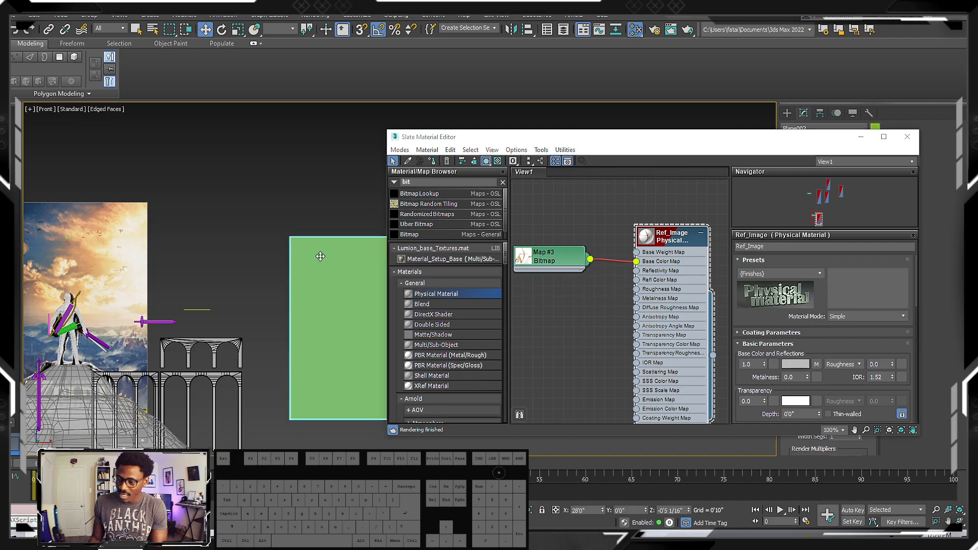
{"action": "middle_click_drag", "start_coordinate": [370, 187], "coordinate": [223, 182]}
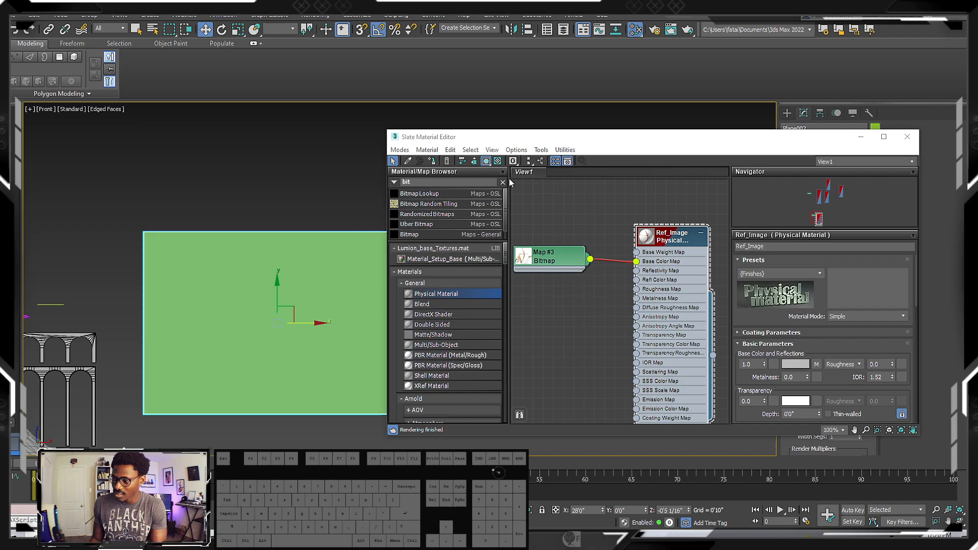
{"action": "left_click", "coordinate": [432, 160]}
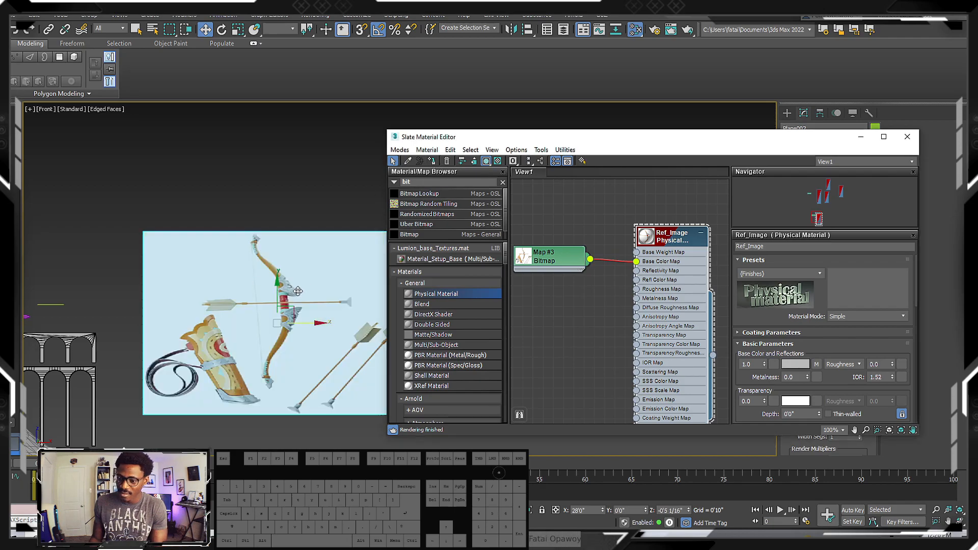
{"action": "left_click", "coordinate": [854, 139]}
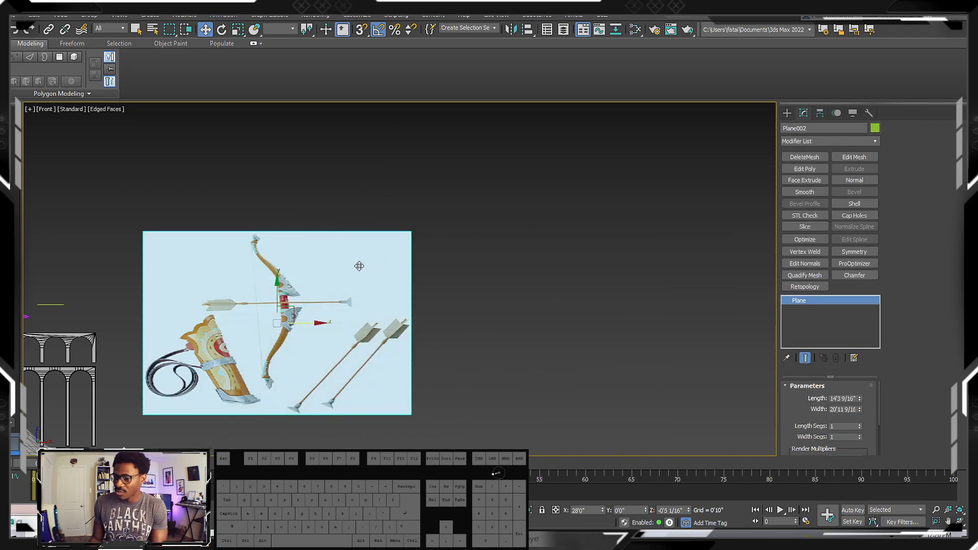
Add a UVW Map modifier to the bow reference plane
{"action": "scroll", "coordinate": [370, 263], "scroll_direction": "up", "scroll_amount": 5}
{"action": "scroll", "coordinate": [344, 266], "scroll_direction": "down", "scroll_amount": 2}
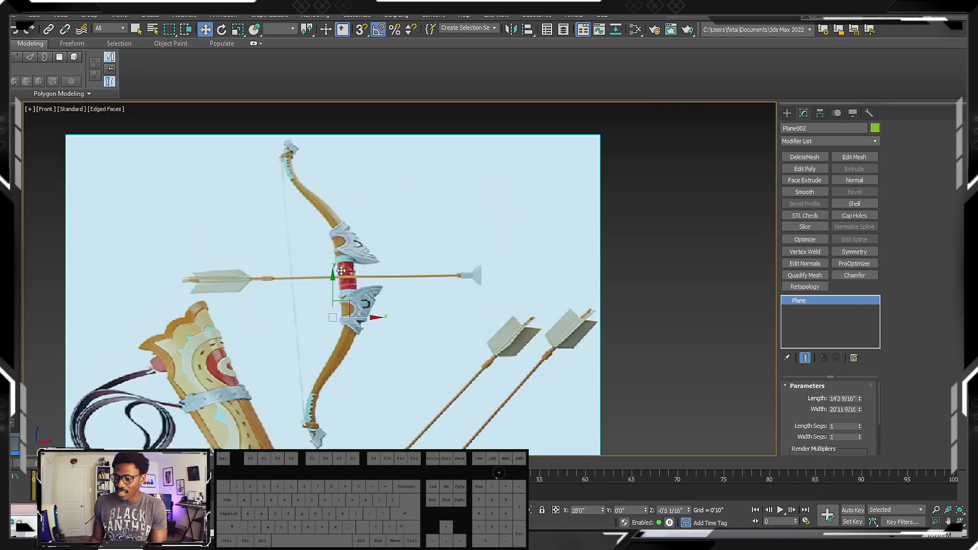
{"action": "middle_click_drag", "start_coordinate": [333, 295], "coordinate": [357, 225]}
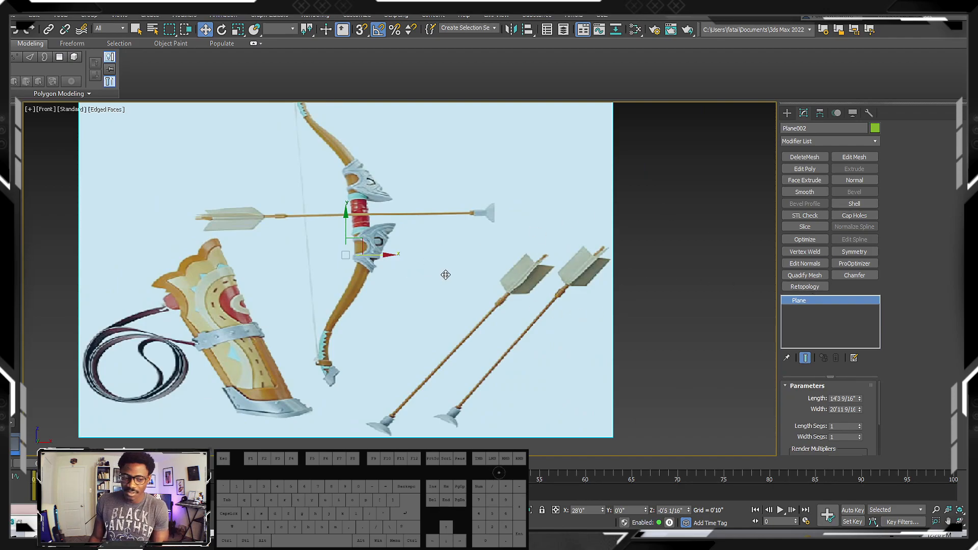
{"action": "middle_click_drag", "start_coordinate": [444, 275], "coordinate": [454, 298]}
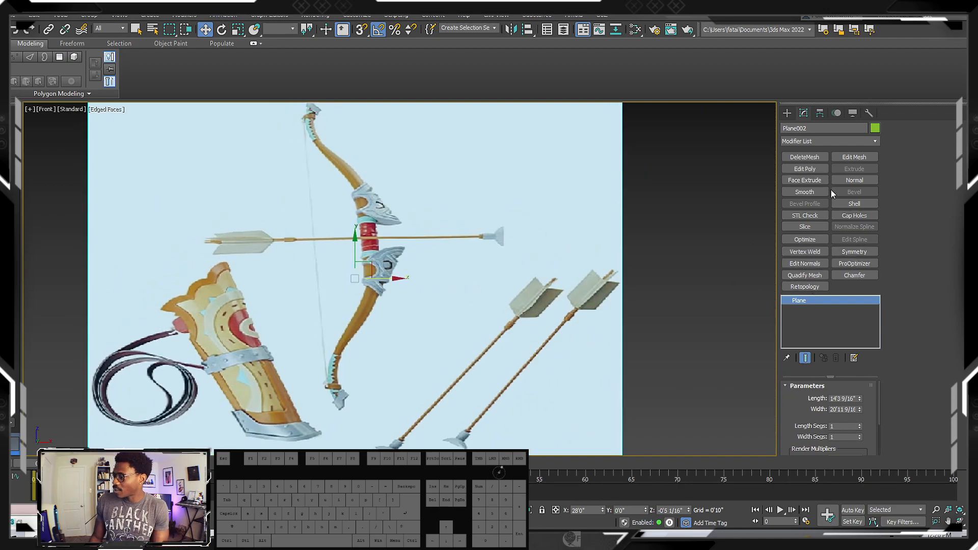
{"action": "left_click", "coordinate": [825, 141]}
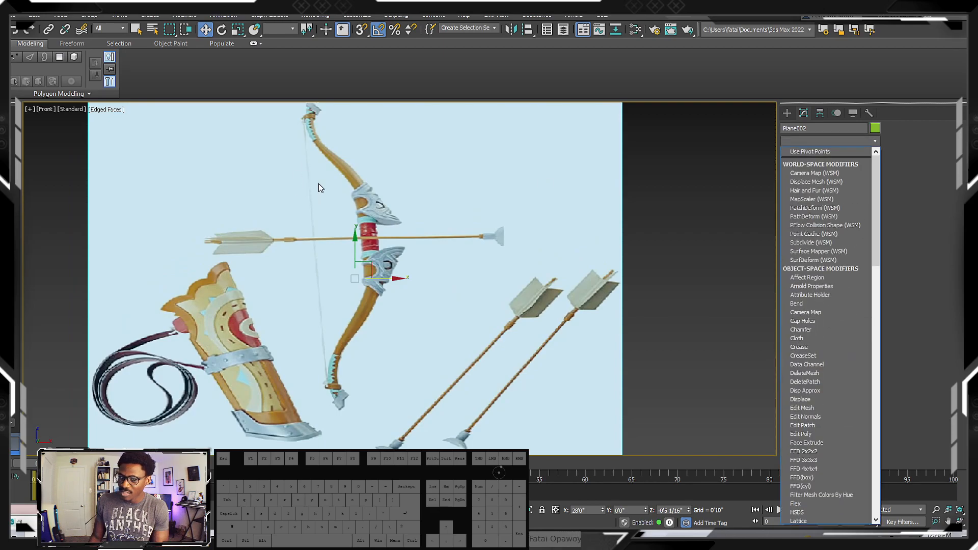
{"action": "scroll", "coordinate": [829, 354], "scroll_direction": "down", "scroll_amount": 6}
{"action": "scroll", "coordinate": [826, 379], "scroll_direction": "down", "scroll_amount": 9}
{"action": "scroll", "coordinate": [825, 380], "scroll_direction": "down", "scroll_amount": 1}
{"action": "key", "text": "u"}
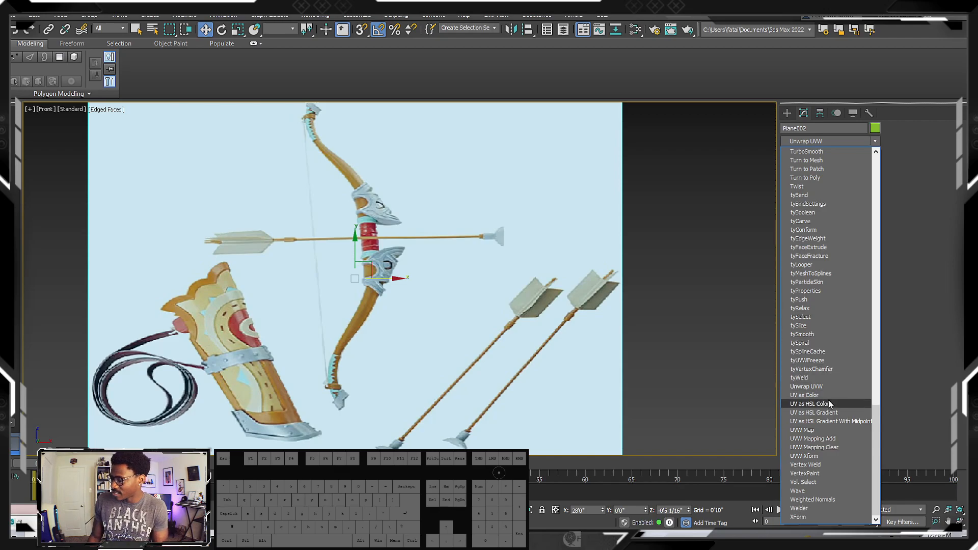
{"action": "left_click", "coordinate": [821, 431]}
Fit the plane's UVW mapping to the proportions of the bow image 71wKHRK+UZL._AC_SX679_ using Bitmap Fit
{"action": "left_click_drag", "start_coordinate": [861, 395], "coordinate": [858, 293]}
{"action": "left_click_drag", "start_coordinate": [853, 376], "coordinate": [853, 348]}
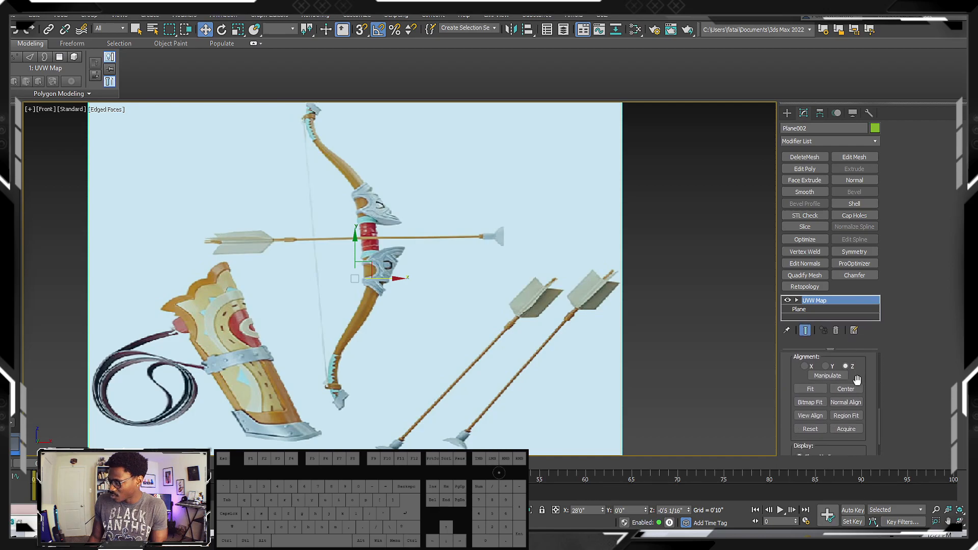
{"action": "left_click", "coordinate": [813, 403]}
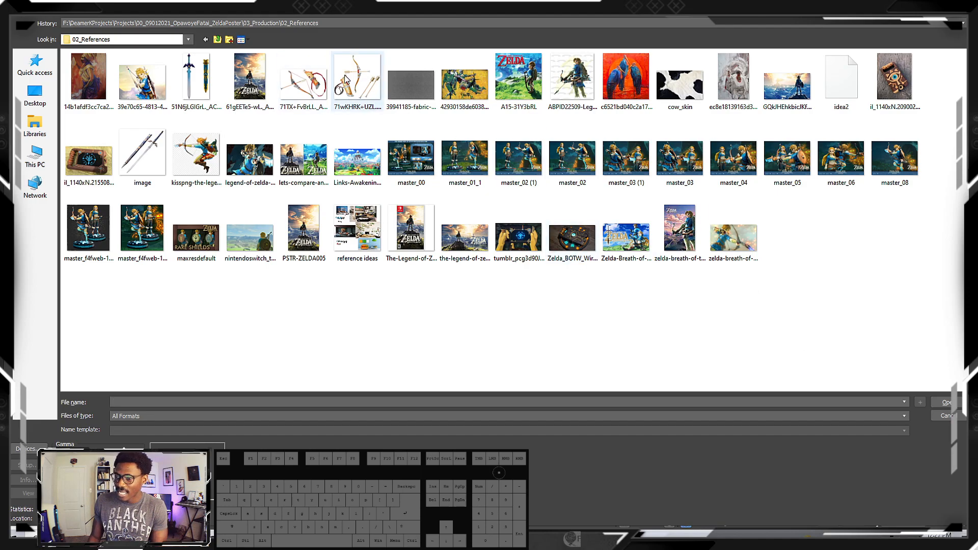
{"action": "double_click", "coordinate": [363, 96]}
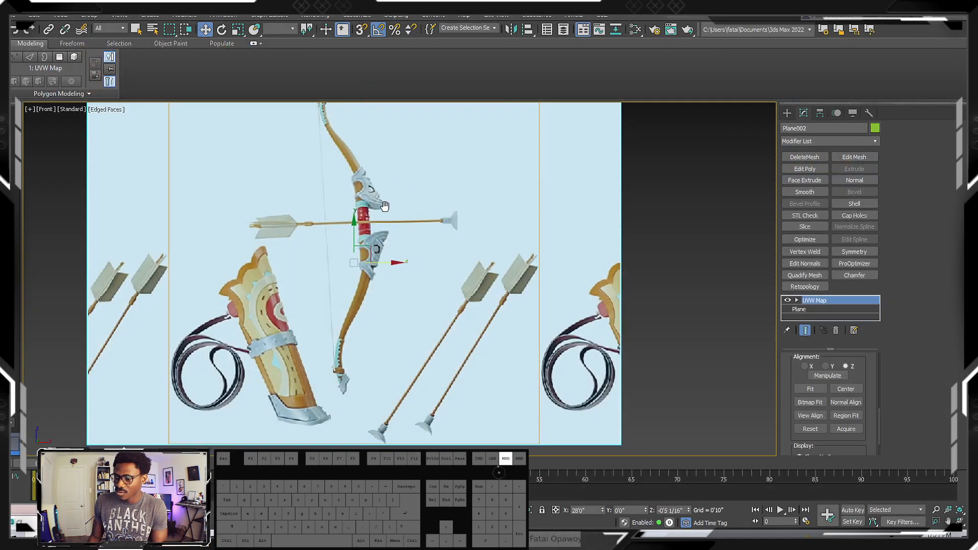
Reduce the base plane's width to 14'3 1/16" so the bow image no longer repeats at the sides
{"action": "scroll", "coordinate": [406, 207], "scroll_direction": "down", "scroll_amount": 5}
{"action": "scroll", "coordinate": [389, 232], "scroll_direction": "up", "scroll_amount": 8}
{"action": "scroll", "coordinate": [387, 227], "scroll_direction": "down", "scroll_amount": 4}
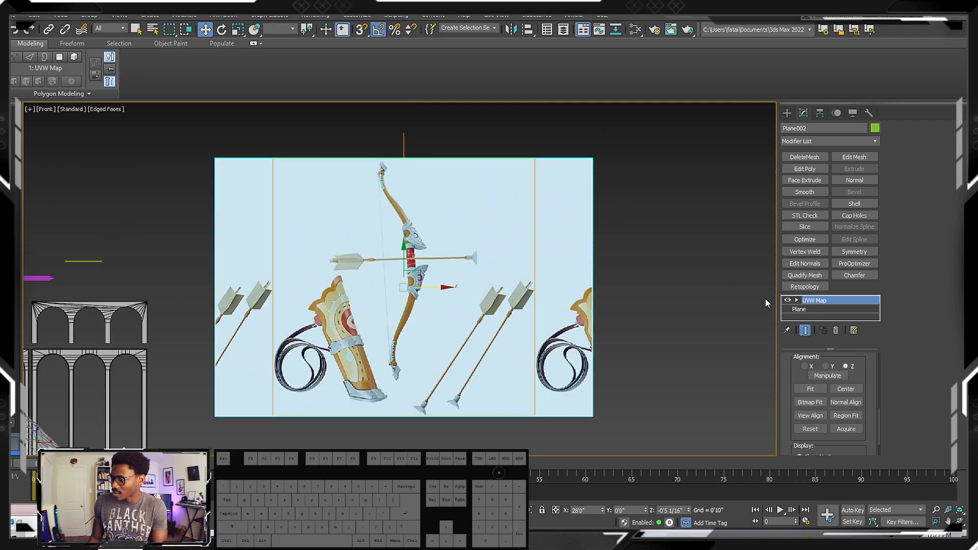
{"action": "left_click", "coordinate": [820, 309]}
{"action": "scroll", "coordinate": [850, 383], "scroll_direction": "up", "scroll_amount": 2}
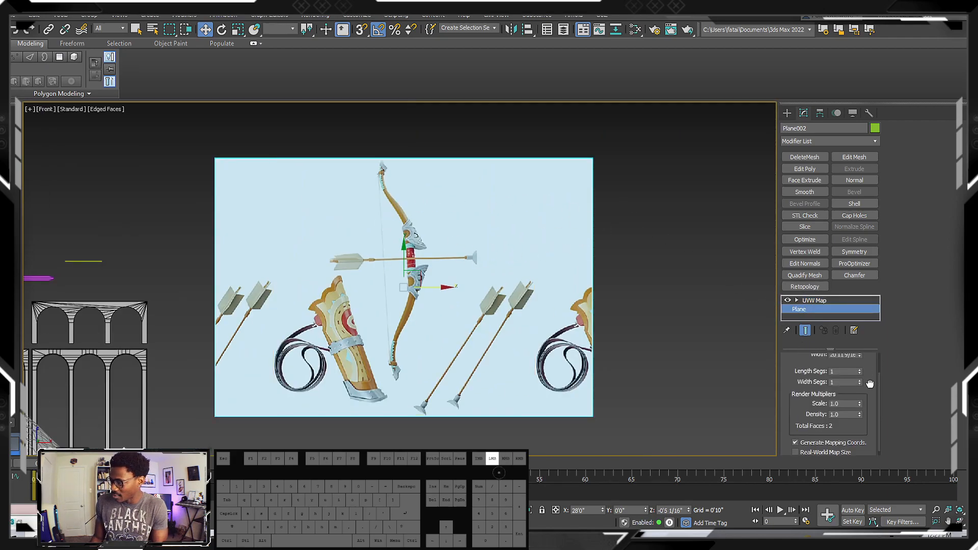
{"action": "left_click_drag", "start_coordinate": [860, 383], "coordinate": [856, 401]}
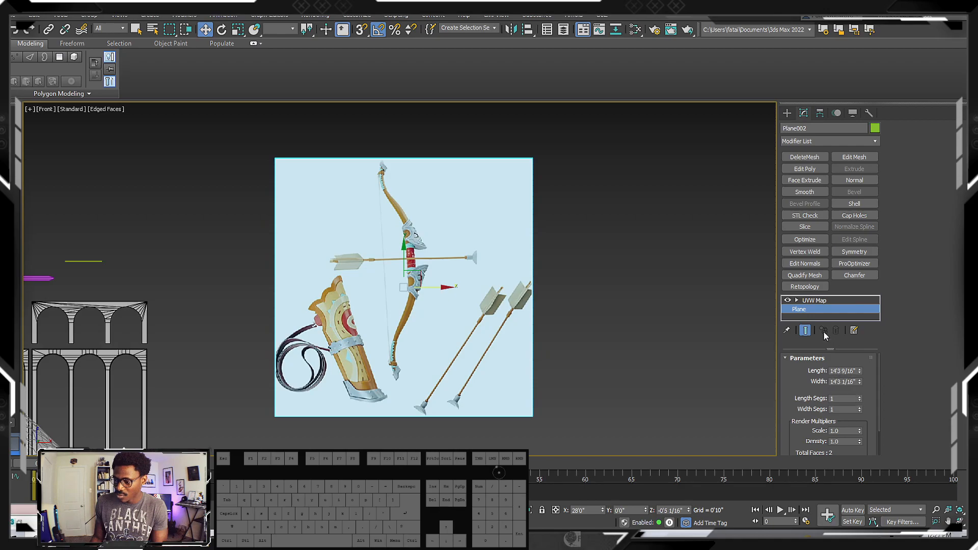
{"action": "scroll", "coordinate": [458, 289], "scroll_direction": "up", "scroll_amount": 3}
{"action": "scroll", "coordinate": [438, 281], "scroll_direction": "down", "scroll_amount": 5}
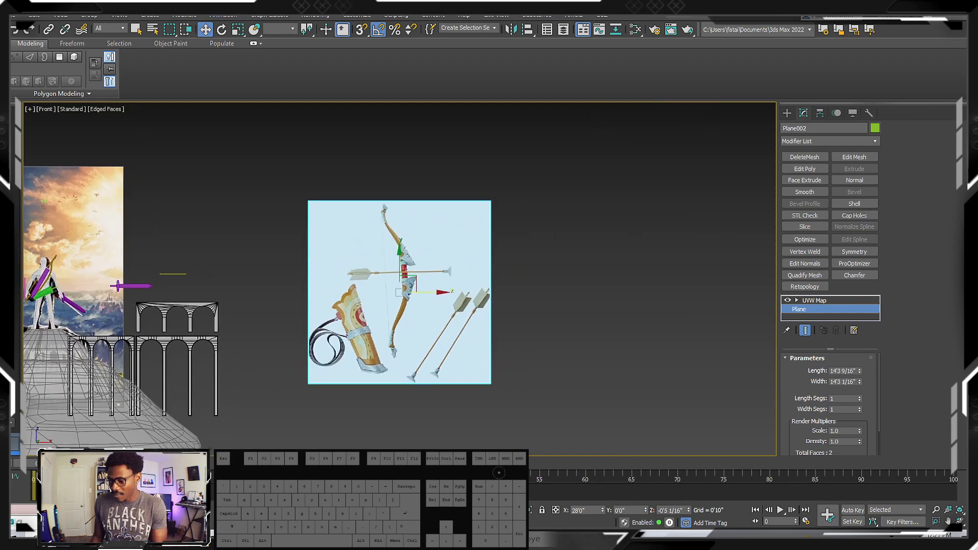
Switch to Discord and open the reference-gathering channel of the Zelda cover project
{"action": "key", "text": "alt+Tab"}
{"action": "scroll", "coordinate": [79, 219], "scroll_direction": "up", "scroll_amount": 15}
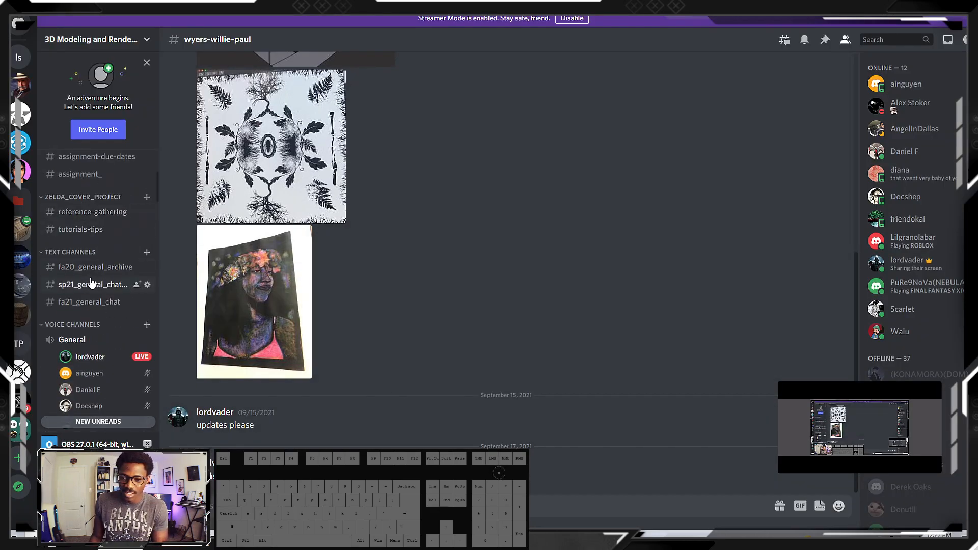
{"action": "scroll", "coordinate": [84, 229], "scroll_direction": "up", "scroll_amount": 2}
{"action": "left_click", "coordinate": [93, 226]}
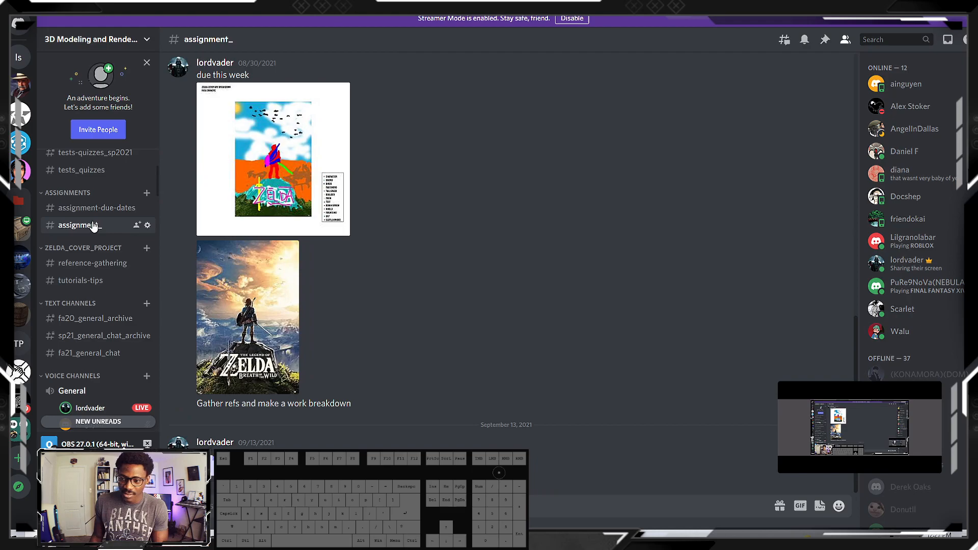
{"action": "left_click", "coordinate": [92, 263]}
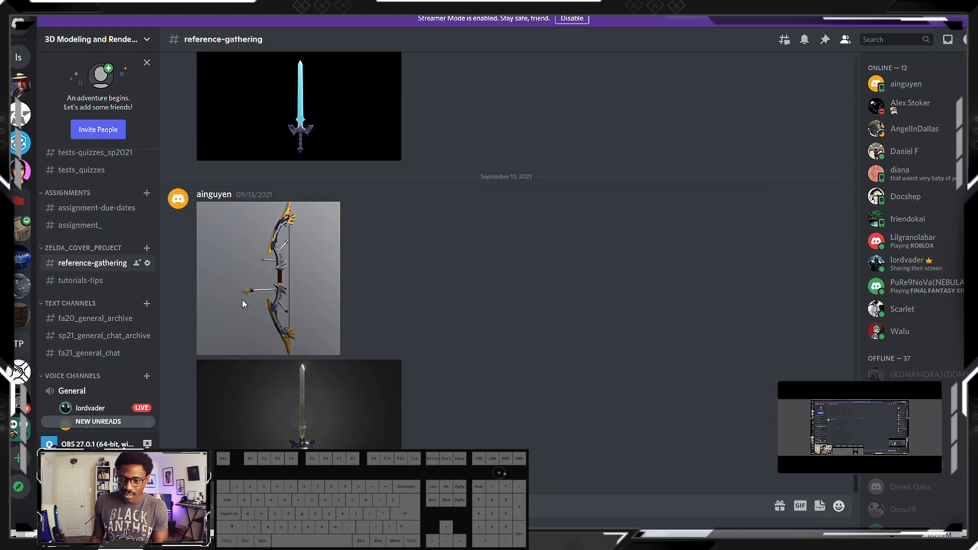
Examine the bow and sword reference pictures posted in the channel, enlarging individual images
{"action": "left_click", "coordinate": [281, 290]}
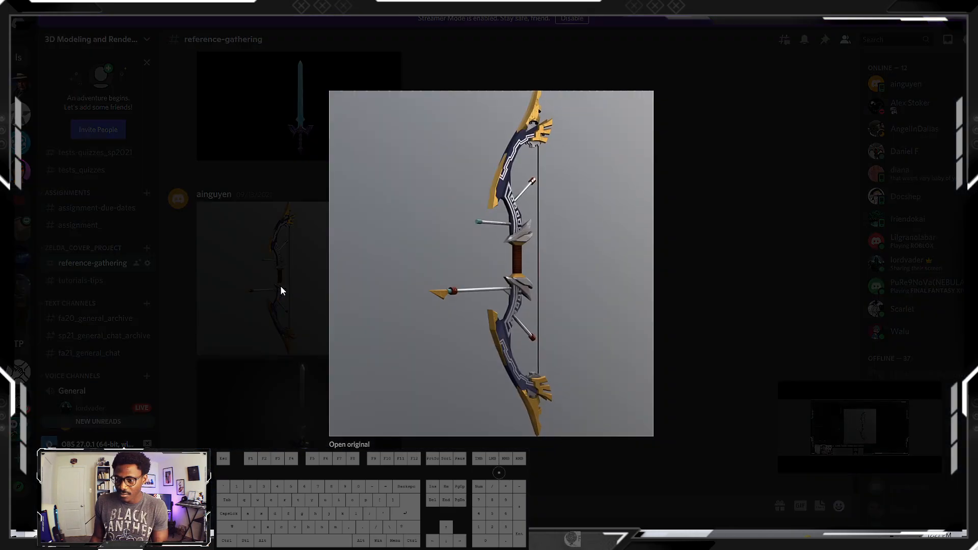
{"action": "left_click", "coordinate": [726, 240]}
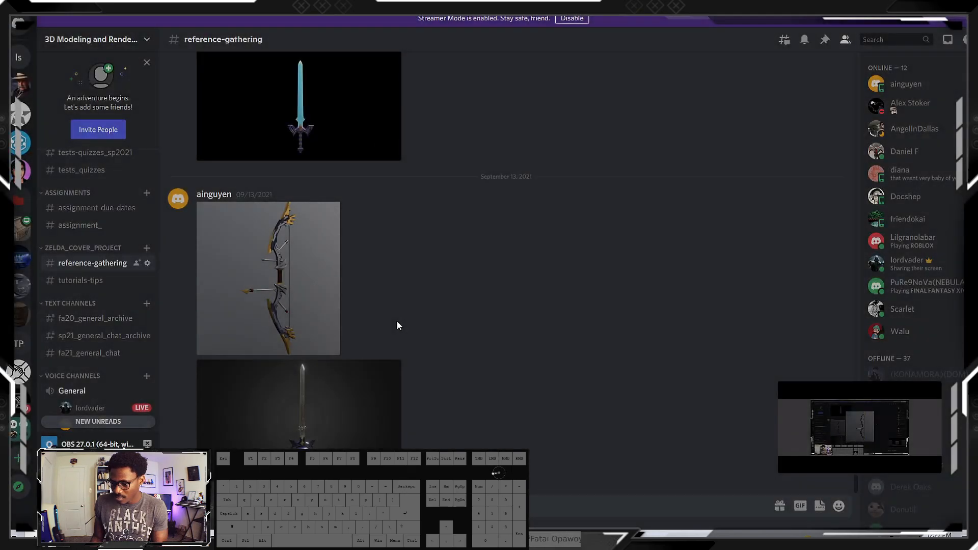
{"action": "left_click", "coordinate": [334, 393]}
{"action": "left_click", "coordinate": [482, 442]}
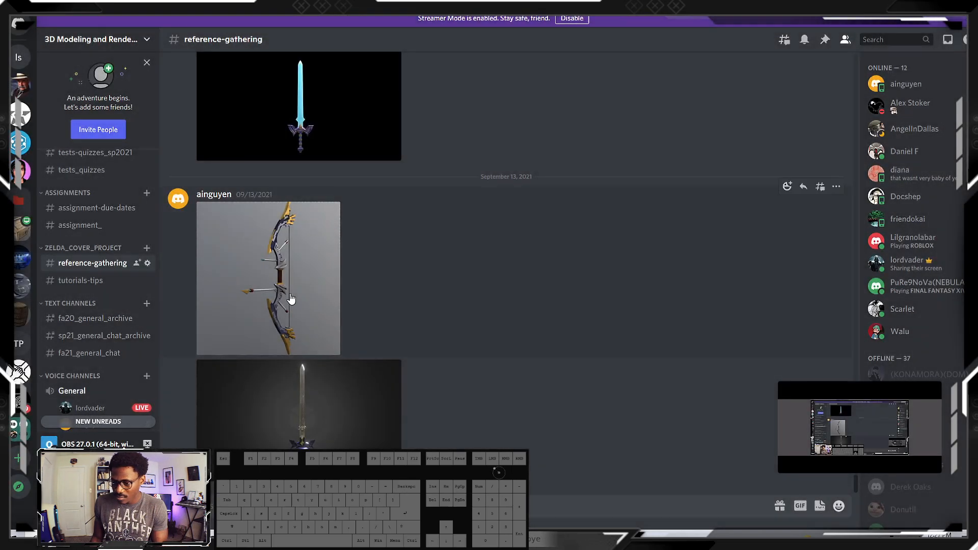
{"action": "scroll", "coordinate": [279, 284], "scroll_direction": "up", "scroll_amount": 10}
{"action": "left_click", "coordinate": [262, 379]}
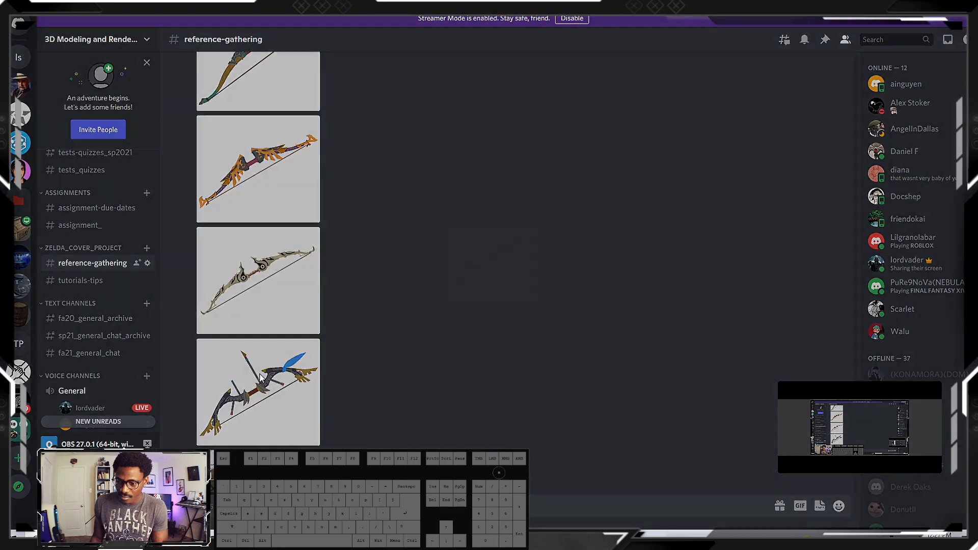
{"action": "left_click", "coordinate": [457, 346]}
{"action": "left_click", "coordinate": [277, 175]}
{"action": "left_click", "coordinate": [401, 258]}
{"action": "scroll", "coordinate": [315, 267], "scroll_direction": "up", "scroll_amount": 10}
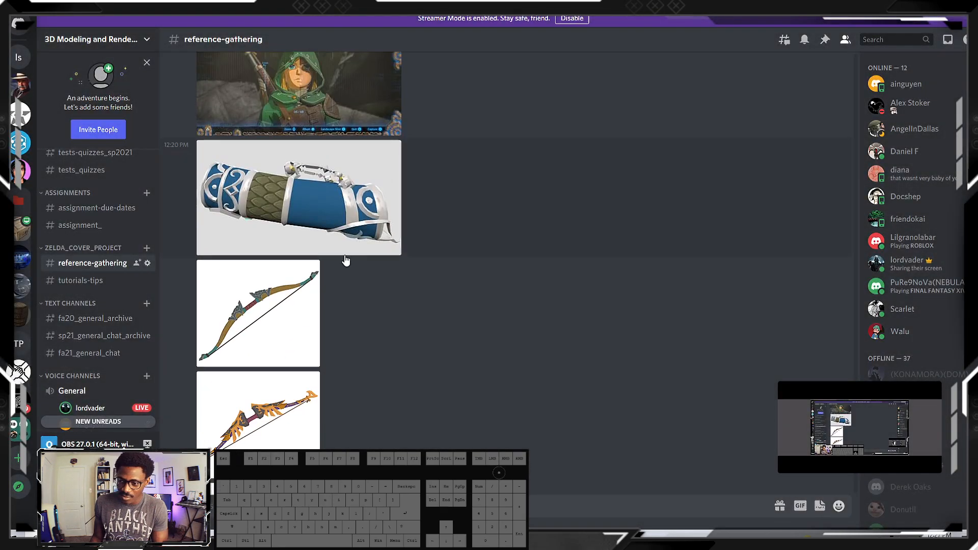
{"action": "scroll", "coordinate": [335, 329], "scroll_direction": "down", "scroll_amount": 4}
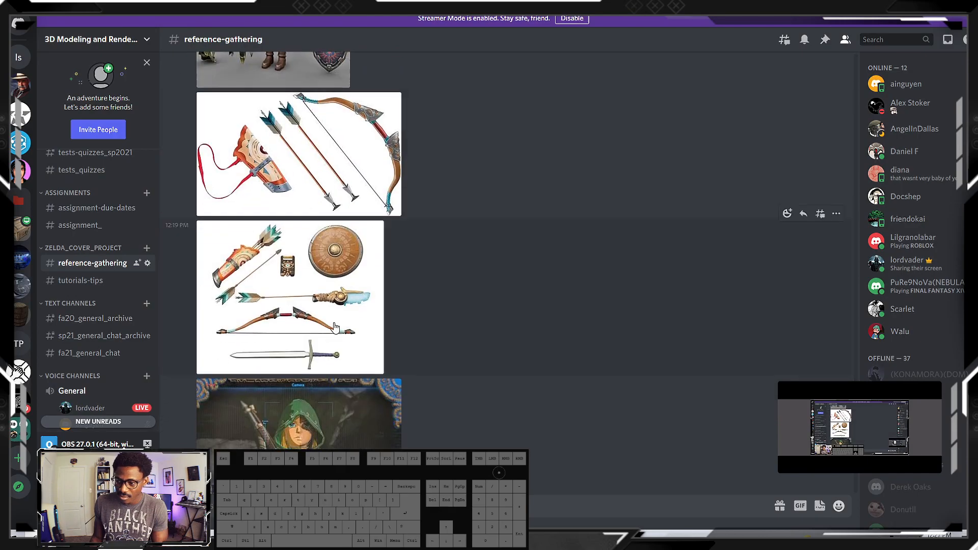
Open the original picture of the quiver, two arrows and bow in the browser and start saving it as an image file
{"action": "left_click", "coordinate": [343, 157]}
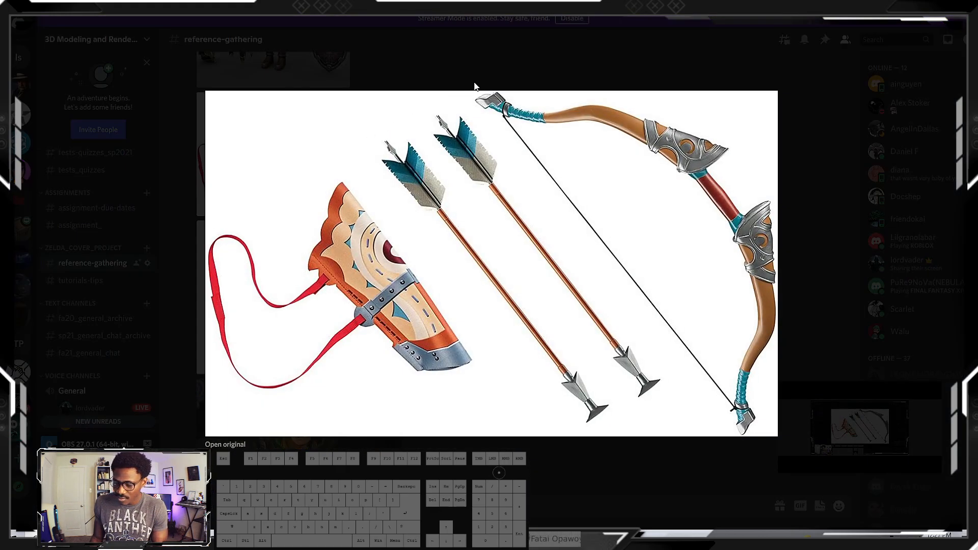
{"action": "left_click", "coordinate": [227, 444]}
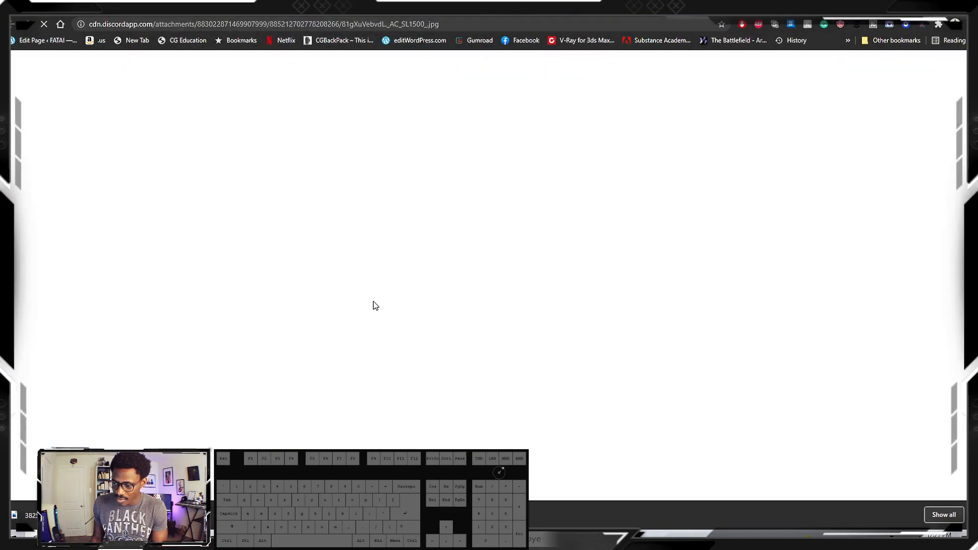
{"action": "right_click", "coordinate": [707, 167]}
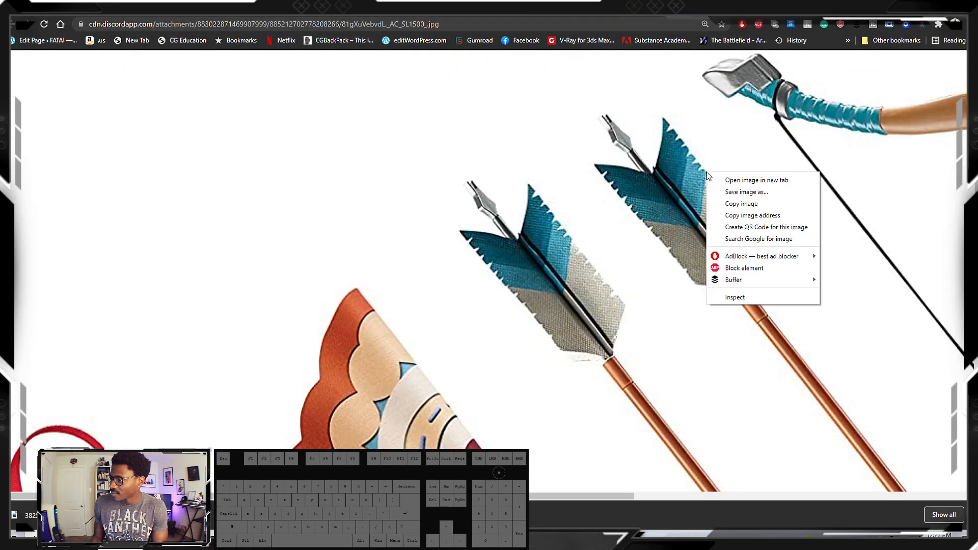
{"action": "left_click", "coordinate": [726, 192]}
Look through the save dialog's folder tree for the drive holding the Zelda project, collapsing the folders under This PC
{"action": "left_click_drag", "start_coordinate": [80, 99], "coordinate": [77, 58]}
{"action": "scroll", "coordinate": [53, 116], "scroll_direction": "up", "scroll_amount": 1}
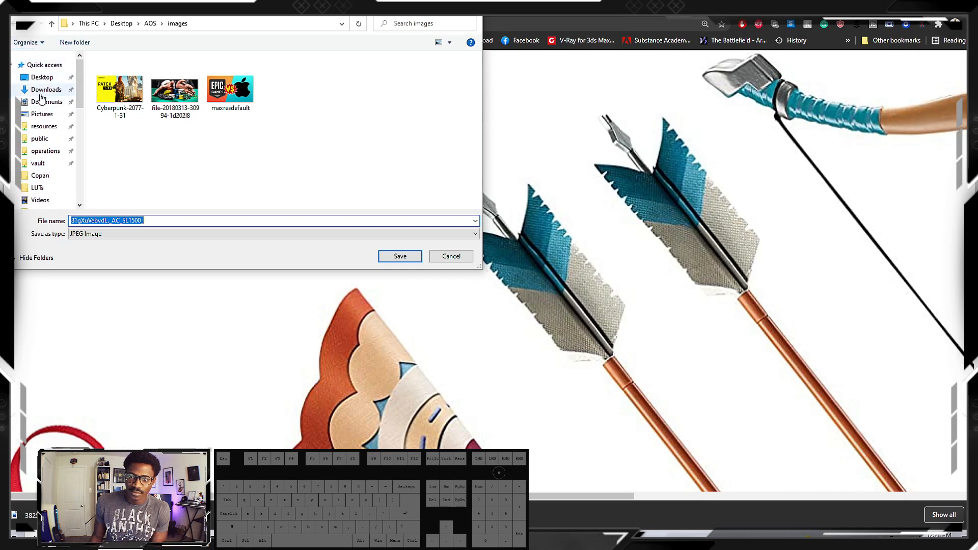
{"action": "scroll", "coordinate": [43, 110], "scroll_direction": "down", "scroll_amount": 2}
{"action": "scroll", "coordinate": [45, 100], "scroll_direction": "up", "scroll_amount": 2}
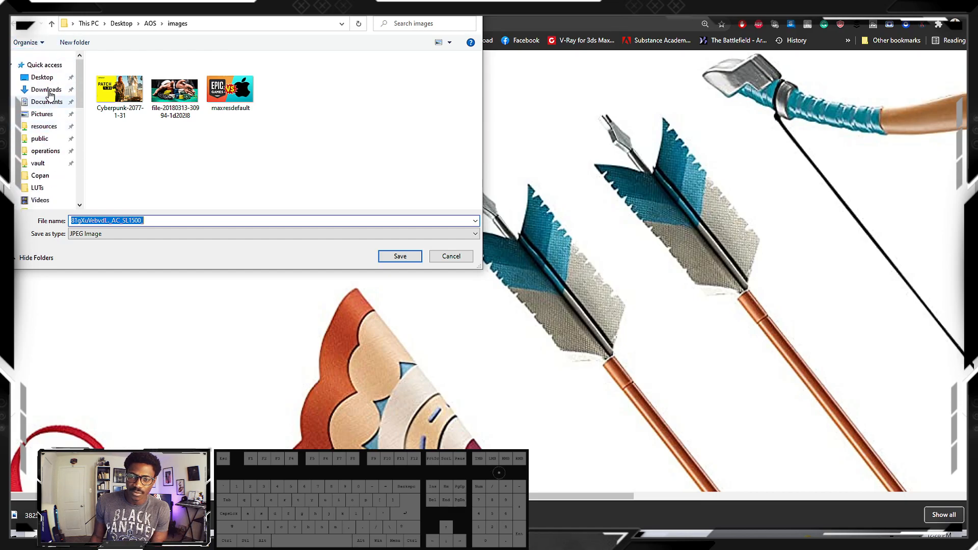
{"action": "scroll", "coordinate": [45, 76], "scroll_direction": "down", "scroll_amount": 5}
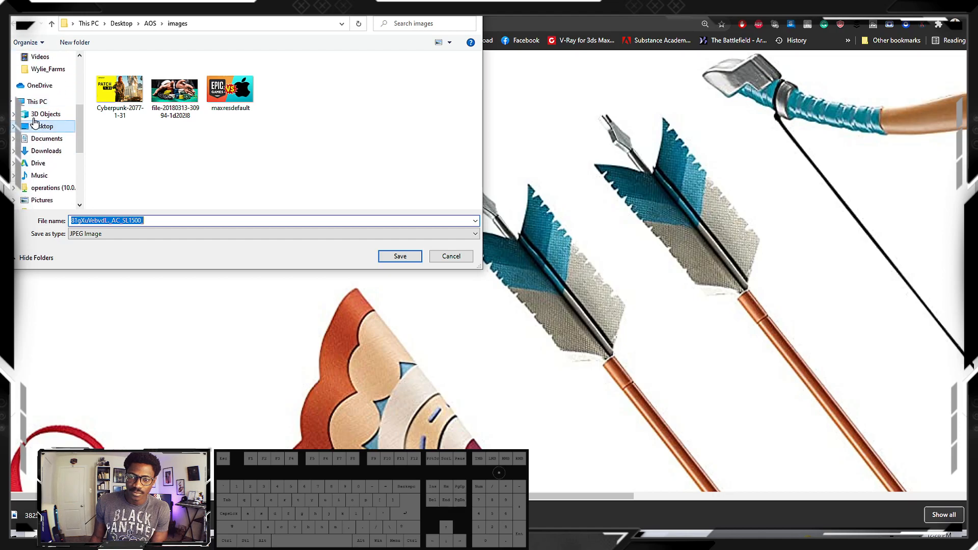
{"action": "left_click", "coordinate": [12, 101]}
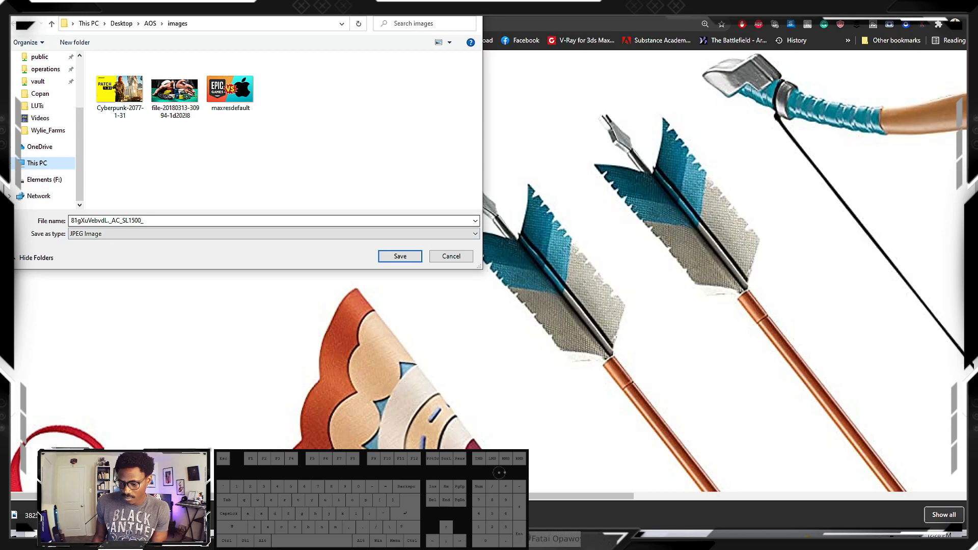
Switch to 3ds Max and check which folder the reference material's bitmap is loaded from, keeping the same image
{"action": "left_click", "coordinate": [493, 539]}
{"action": "left_click", "coordinate": [560, 497]}
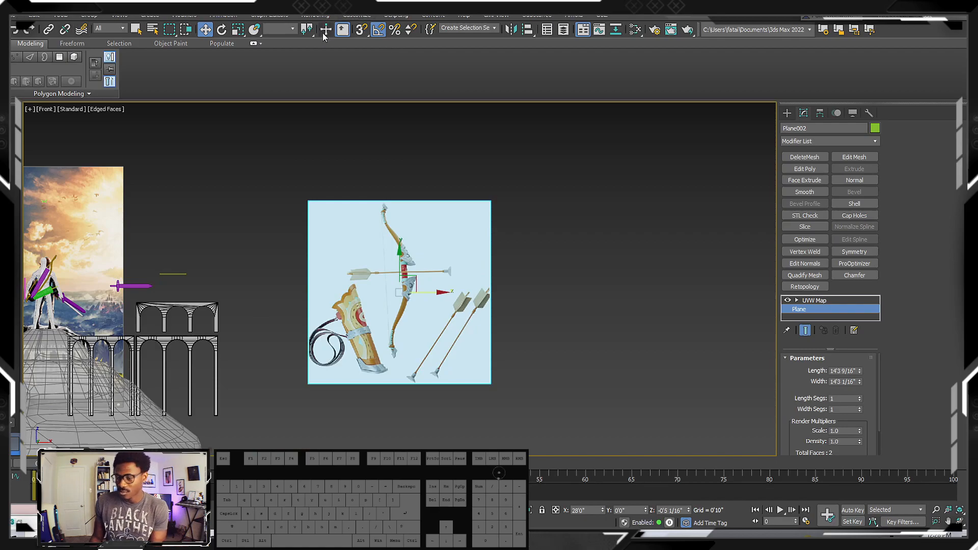
{"action": "key", "text": "m"}
{"action": "double_click", "coordinate": [562, 256]}
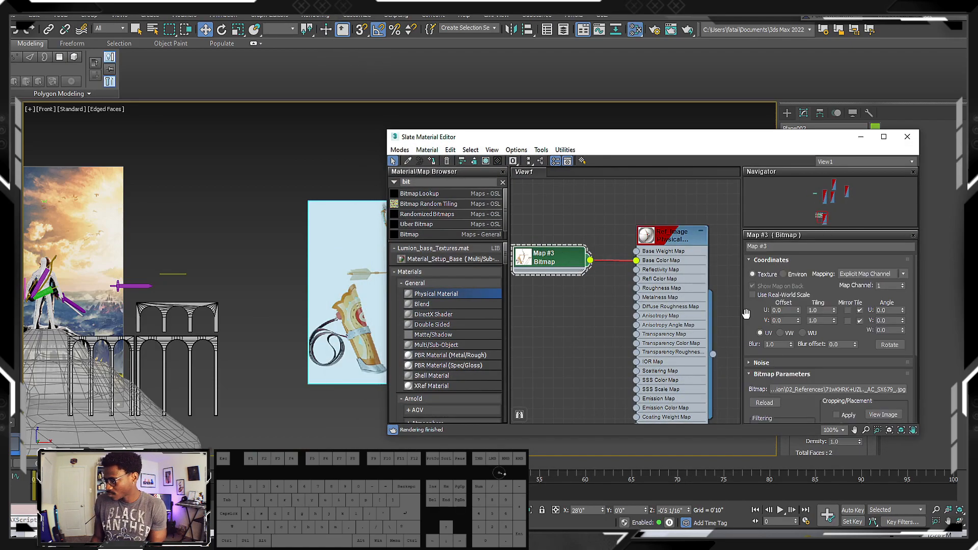
{"action": "left_click", "coordinate": [821, 393]}
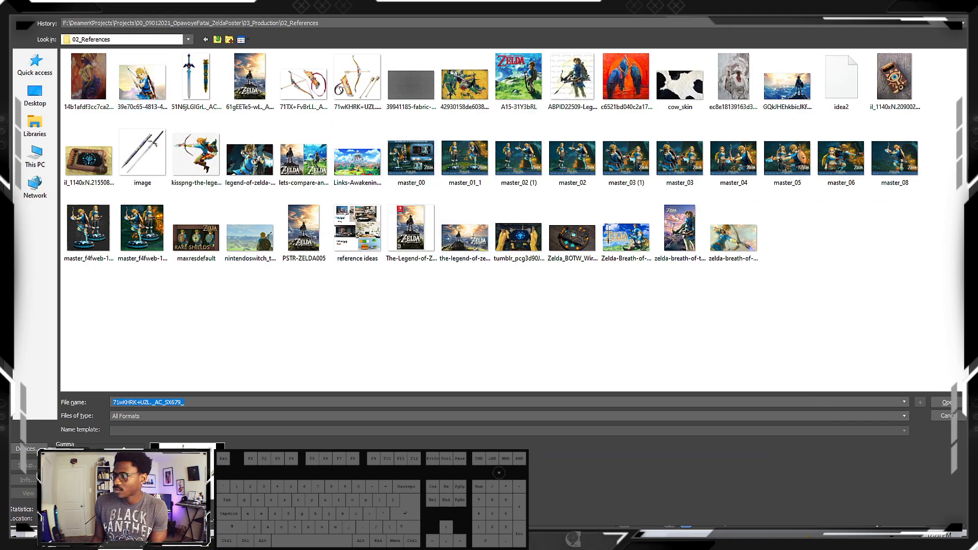
{"action": "key", "text": "Return"}
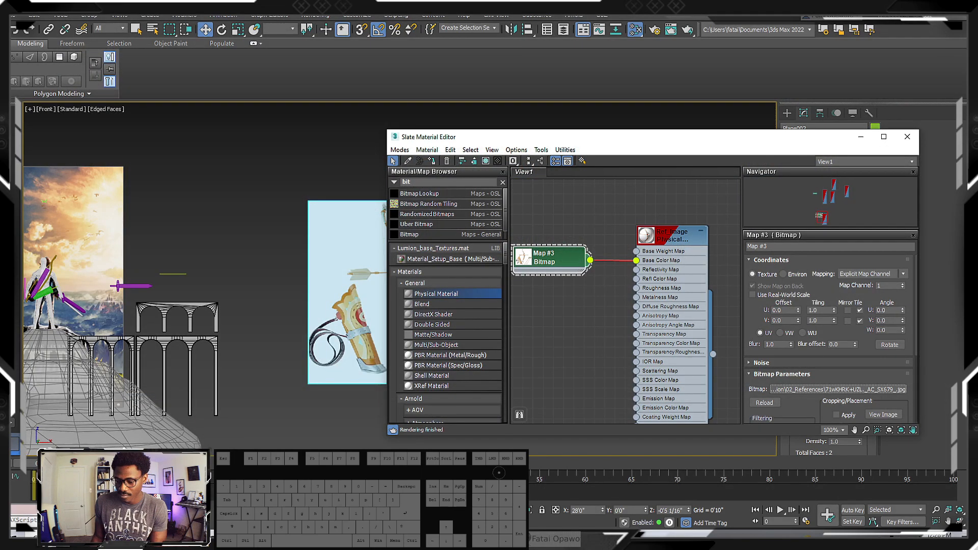
Open a File Explorer window and look for the Zelda project folder on the DATA (D:) drive, returning to This PC
{"action": "key", "text": "super+e"}
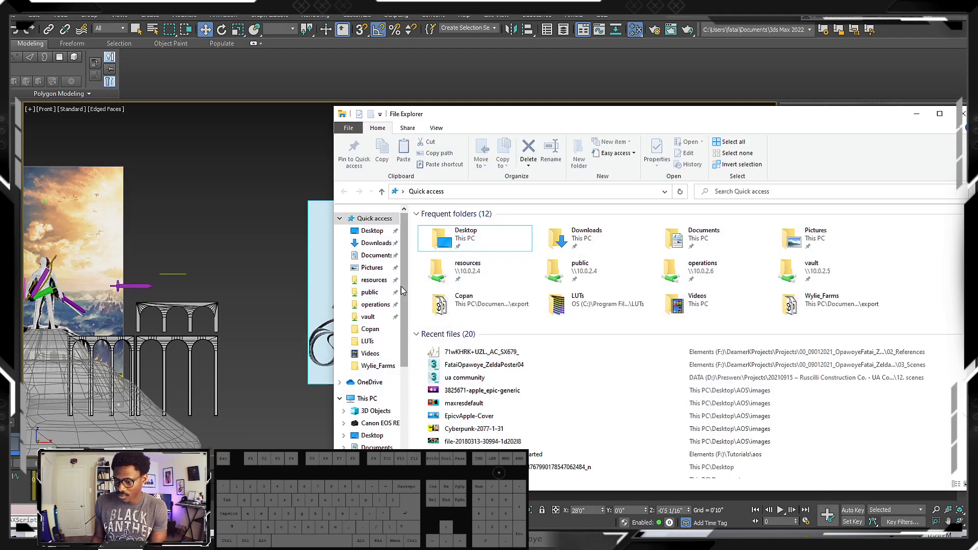
{"action": "scroll", "coordinate": [400, 286], "scroll_direction": "down", "scroll_amount": 5}
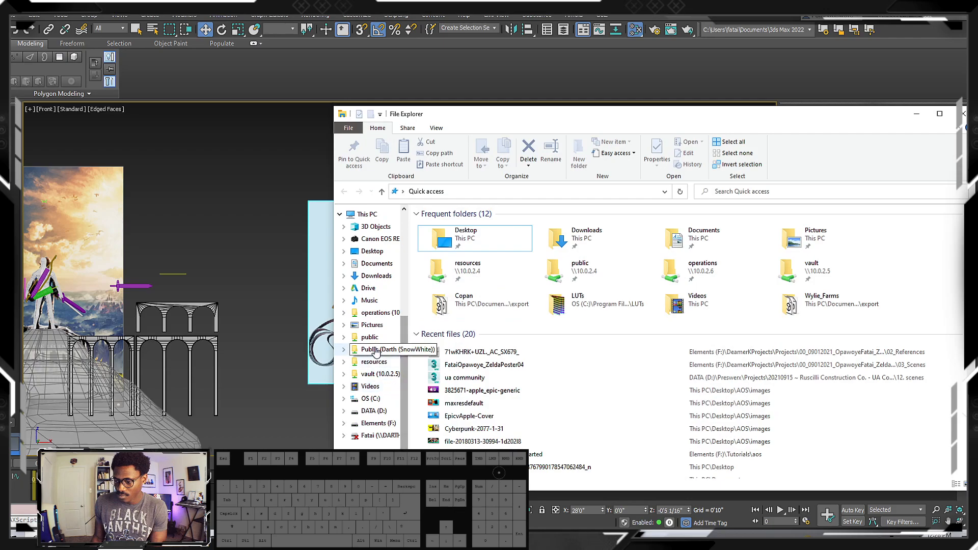
{"action": "scroll", "coordinate": [372, 331], "scroll_direction": "up", "scroll_amount": 3}
{"action": "left_click", "coordinate": [367, 316]}
{"action": "left_click", "coordinate": [854, 309]}
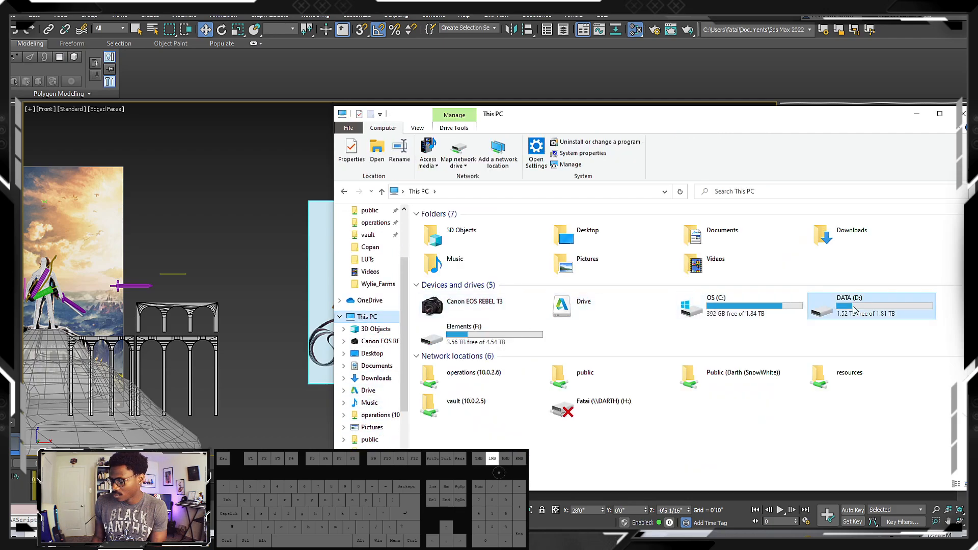
{"action": "double_click", "coordinate": [852, 309]}
{"action": "double_click", "coordinate": [480, 236]}
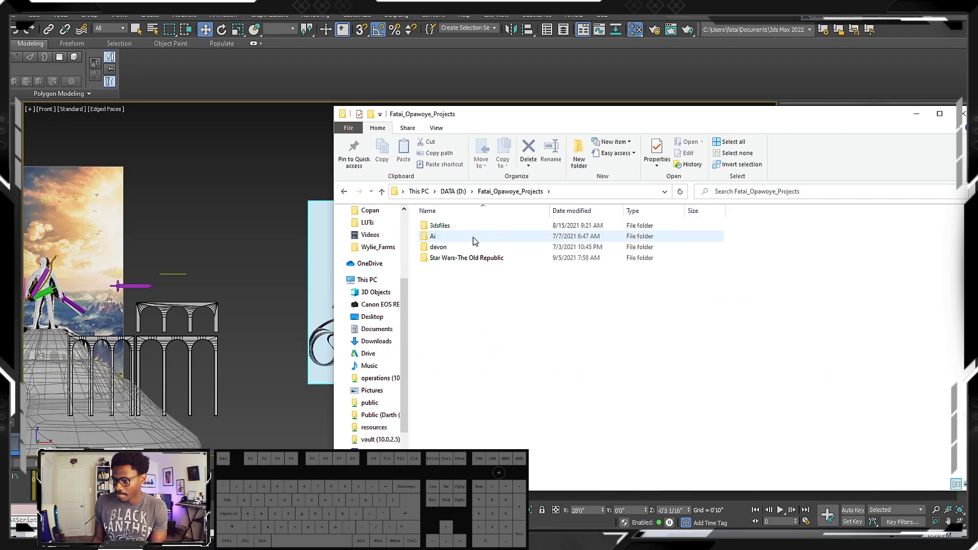
{"action": "left_click", "coordinate": [345, 192]}
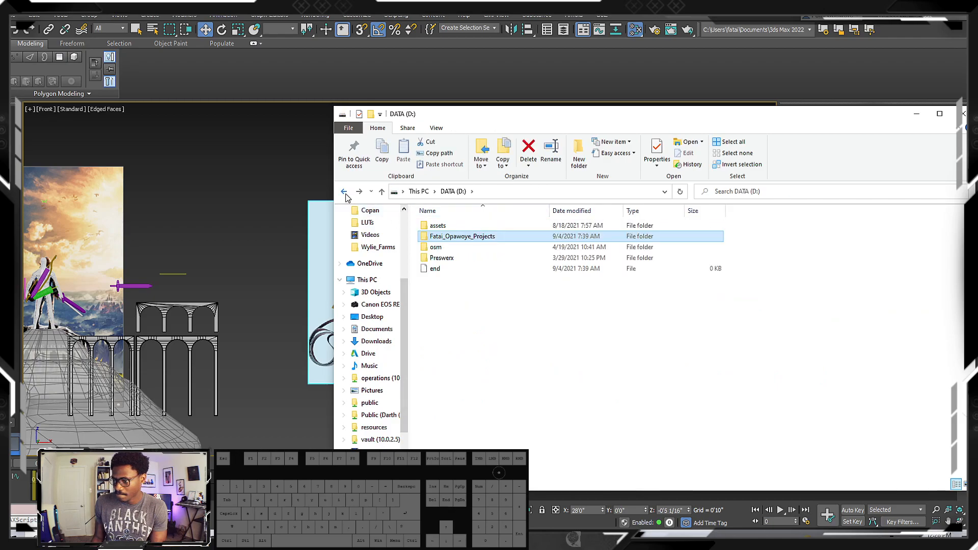
{"action": "left_click", "coordinate": [345, 193]}
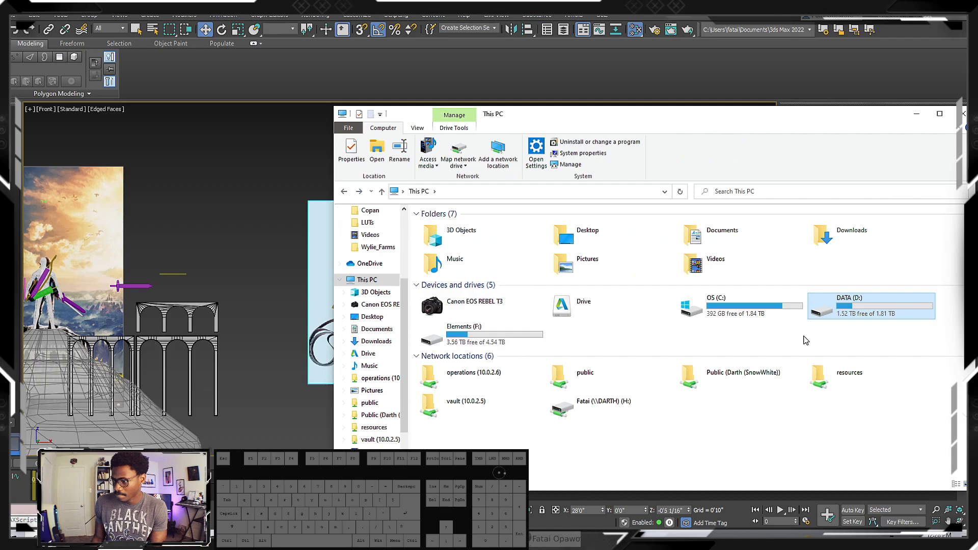
Browse Elements (F:) through DeamerKProjects and the Zelda poster project to 03_Production\02_References, and move the folder window aside
{"action": "double_click", "coordinate": [440, 337]}
{"action": "double_click", "coordinate": [464, 257]}
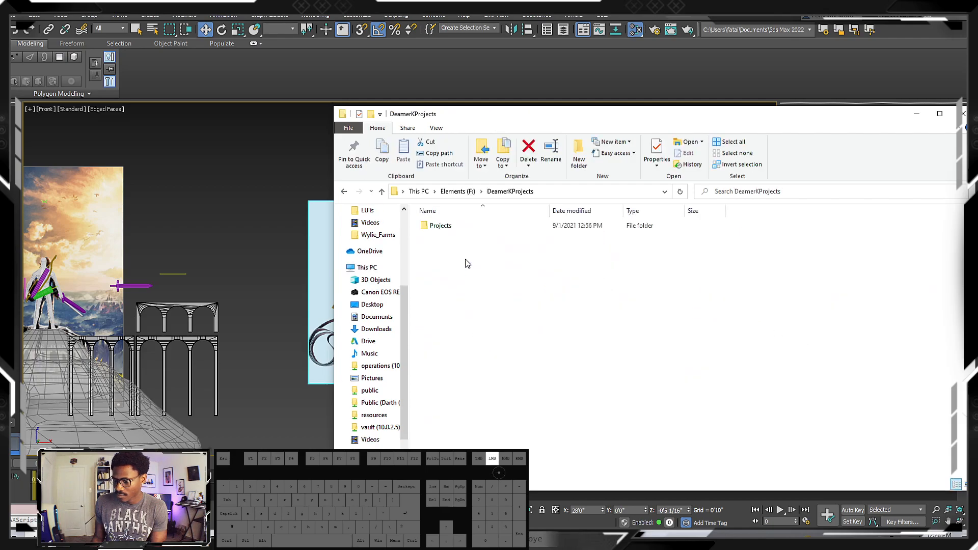
{"action": "double_click", "coordinate": [453, 225]}
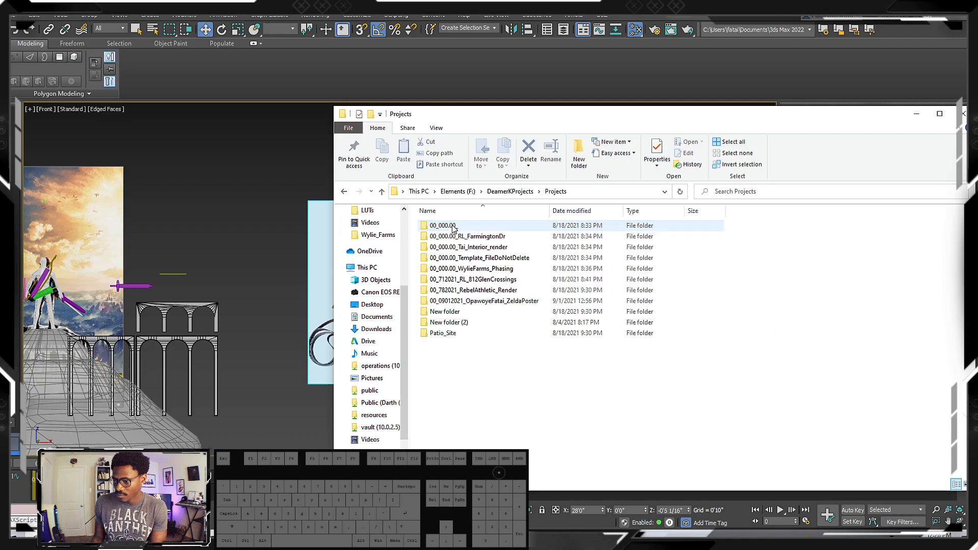
{"action": "double_click", "coordinate": [473, 301]}
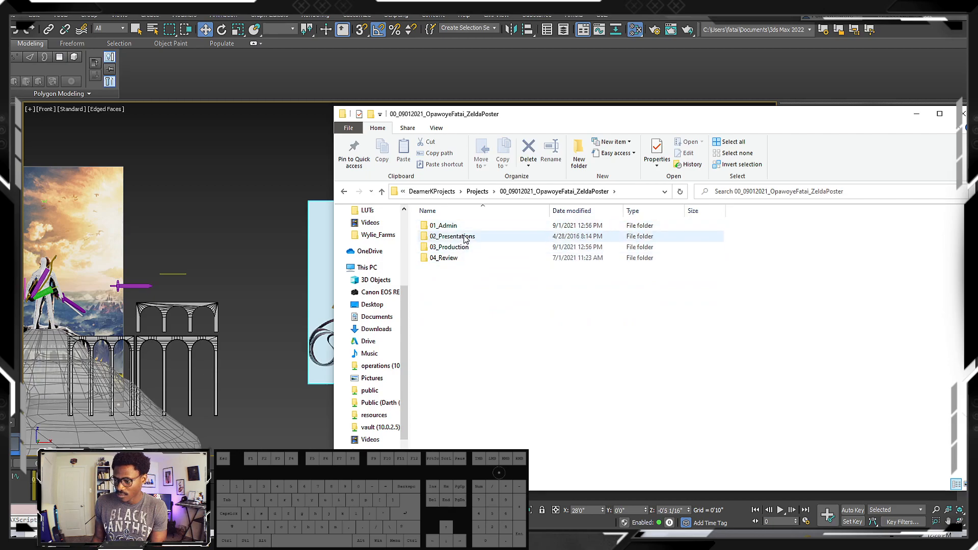
{"action": "double_click", "coordinate": [456, 247]}
{"action": "double_click", "coordinate": [455, 236]}
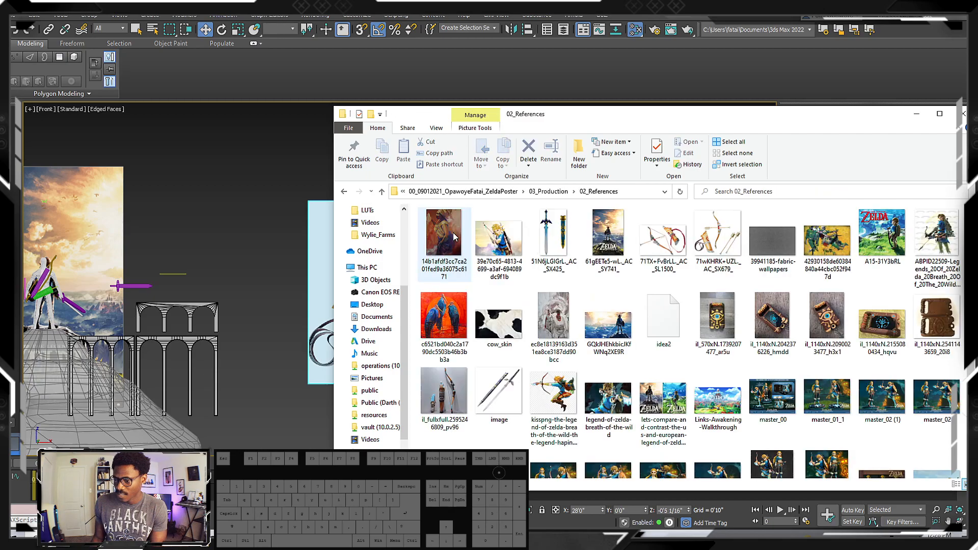
{"action": "left_click_drag", "start_coordinate": [581, 115], "coordinate": [702, 112]}
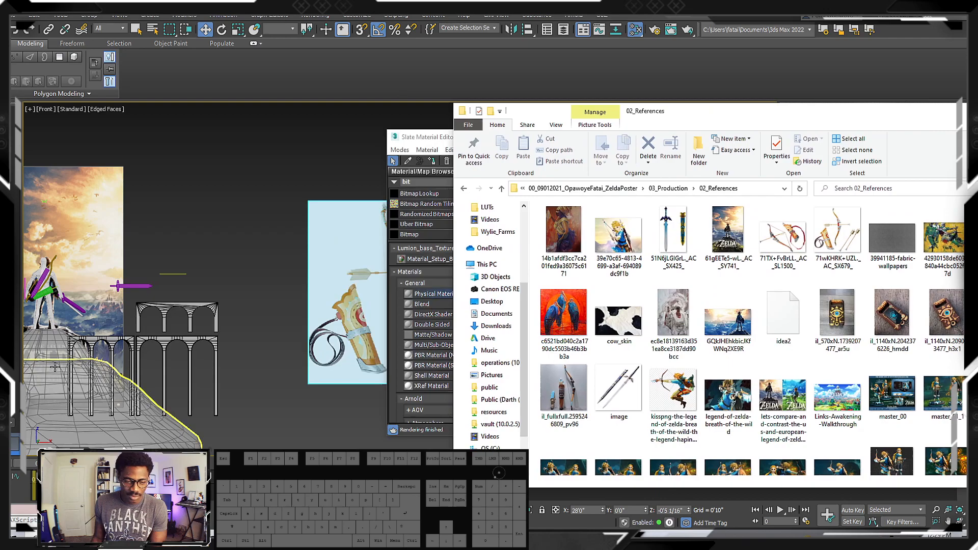
Return to the browser and save the quiver, arrows and bow image as a JPEG in the Zelda poster project's 03_Production\02_References folder
{"action": "left_click", "coordinate": [539, 537]}
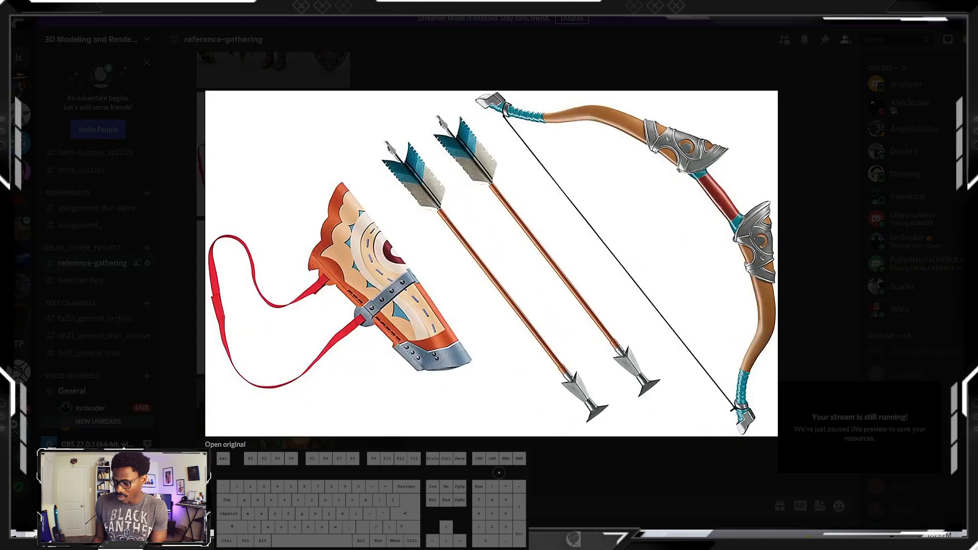
{"action": "left_click", "coordinate": [225, 445]}
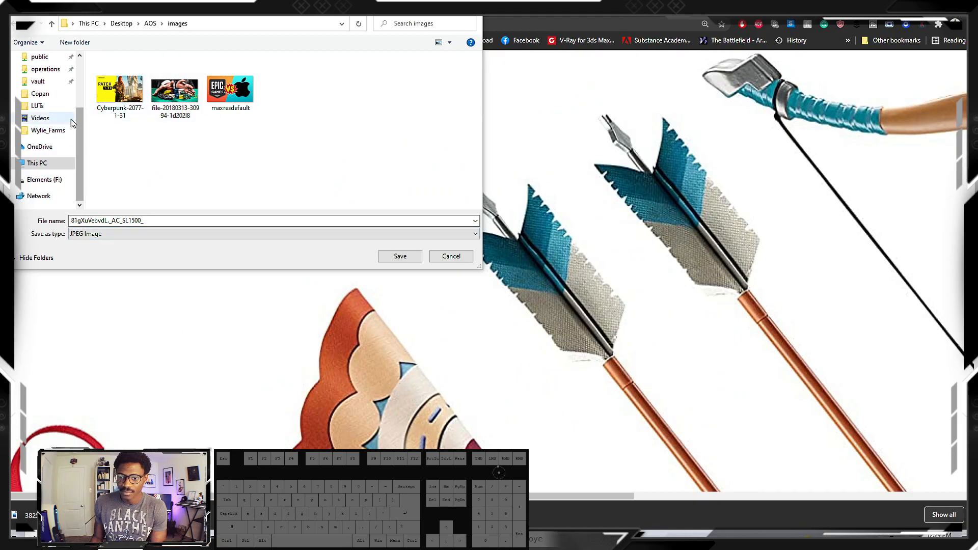
{"action": "left_click", "coordinate": [46, 179]}
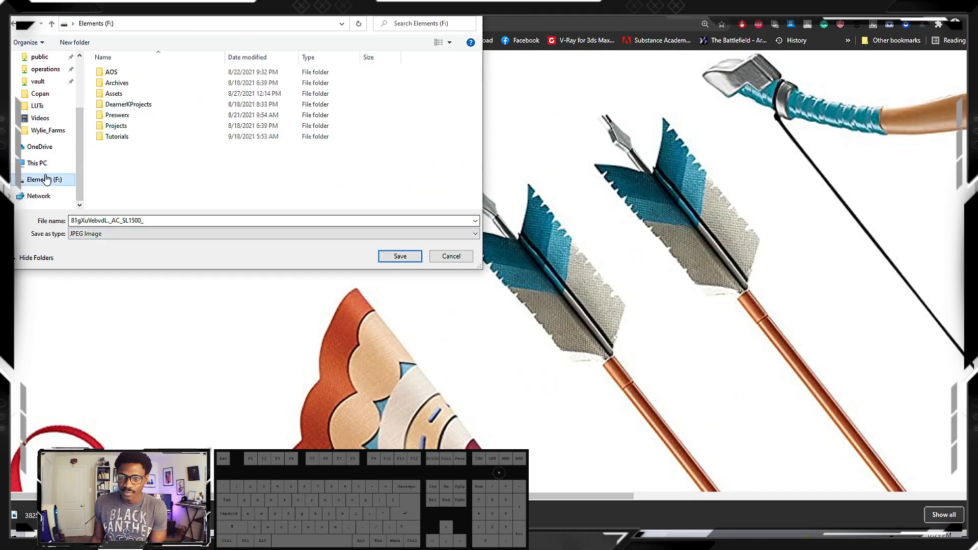
{"action": "double_click", "coordinate": [132, 104]}
{"action": "double_click", "coordinate": [119, 72]}
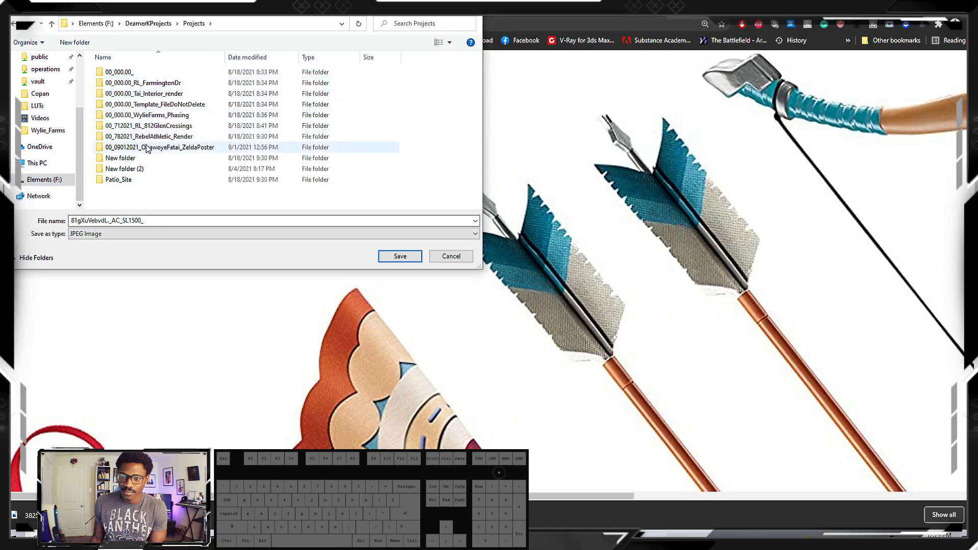
{"action": "double_click", "coordinate": [146, 147]}
{"action": "double_click", "coordinate": [139, 94]}
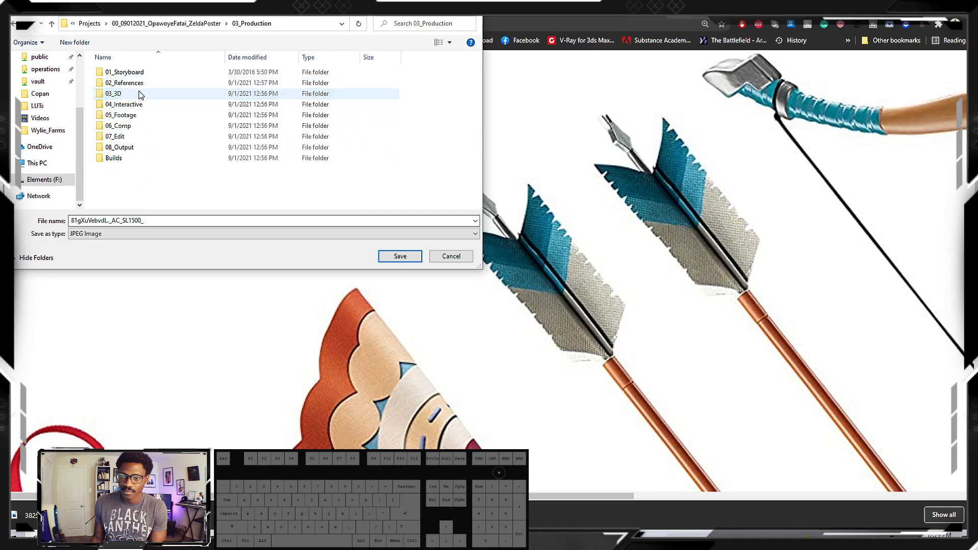
{"action": "double_click", "coordinate": [139, 83]}
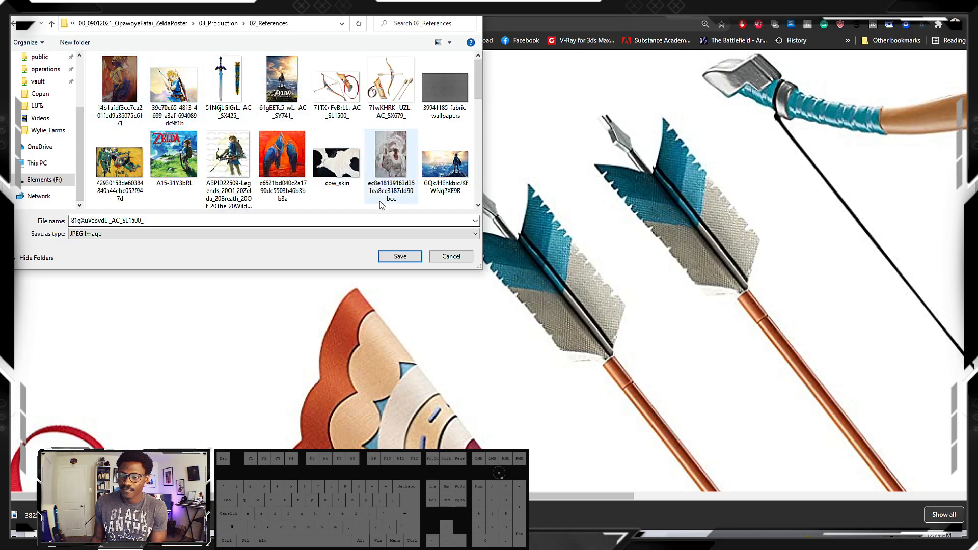
{"action": "left_click", "coordinate": [400, 256]}
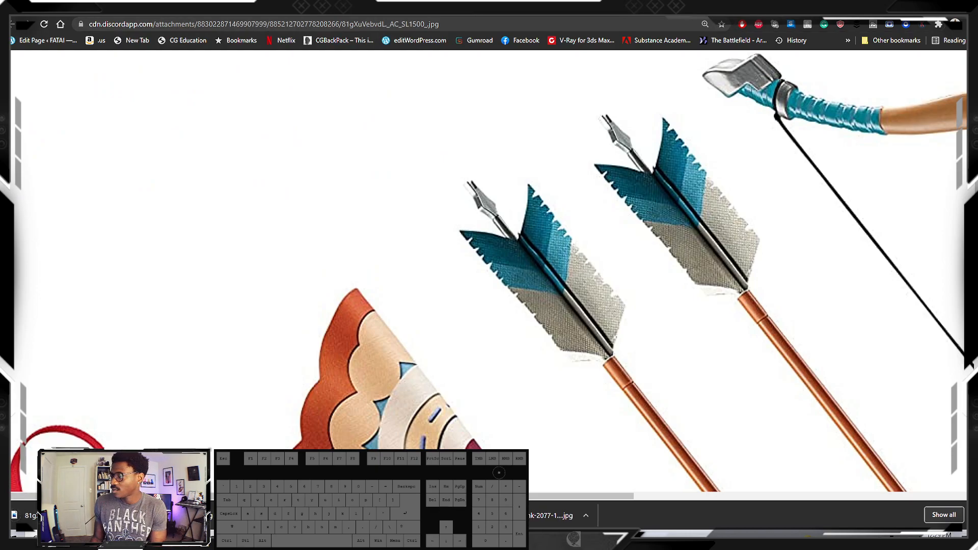
Return to Discord and open the original of the picture with the quiver, shield, horizontal bow and sword in the browser
{"action": "left_click", "coordinate": [918, 7]}
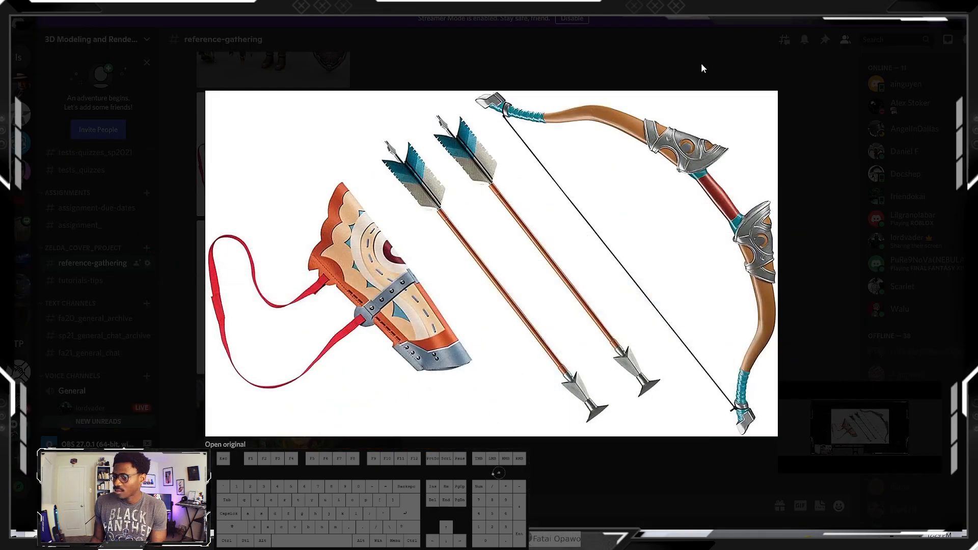
{"action": "key", "text": "Escape"}
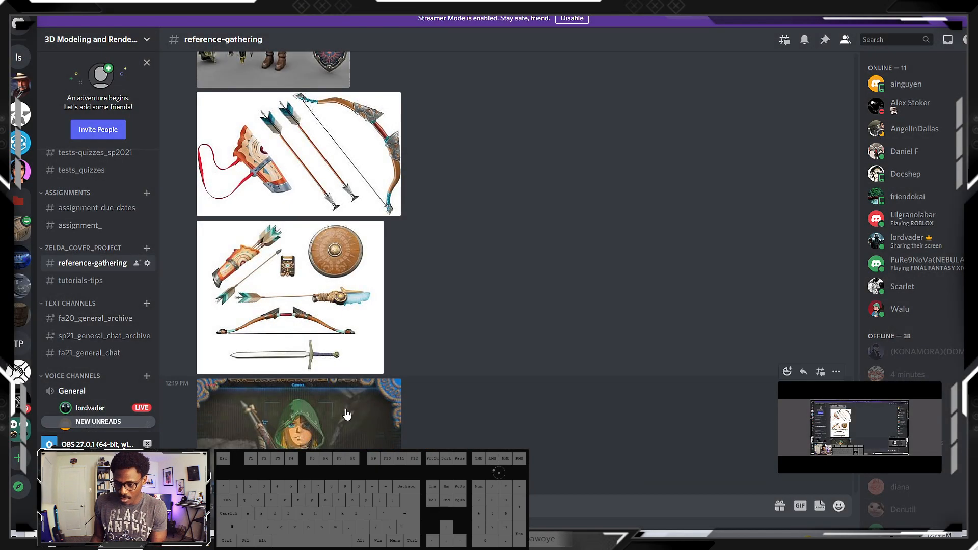
{"action": "left_click", "coordinate": [325, 320]}
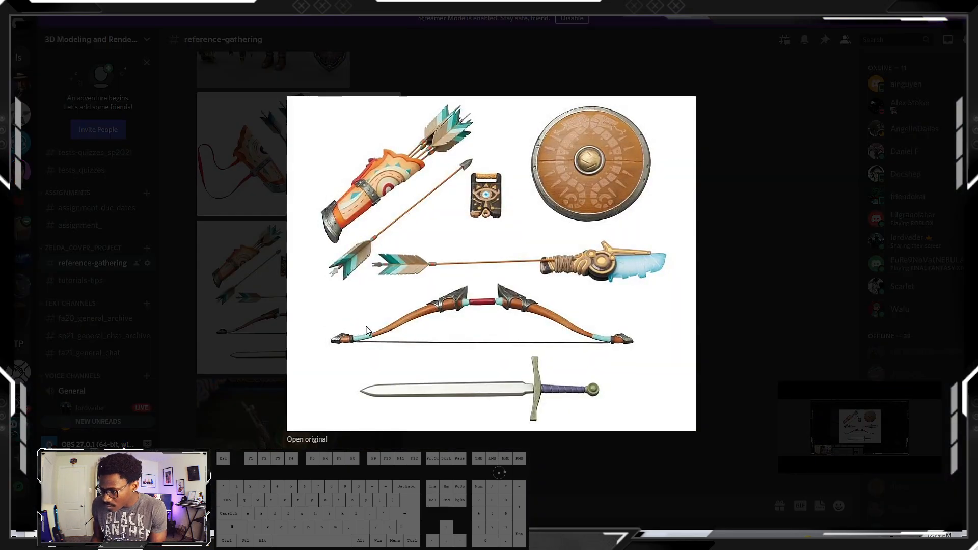
{"action": "left_click", "coordinate": [307, 439]}
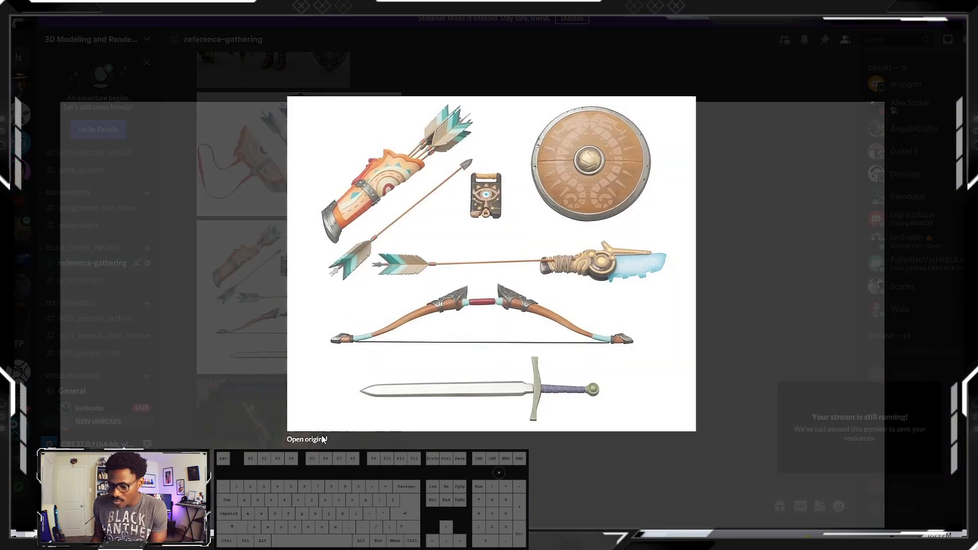
{"action": "scroll", "coordinate": [510, 251], "scroll_direction": "down", "scroll_amount": 2}
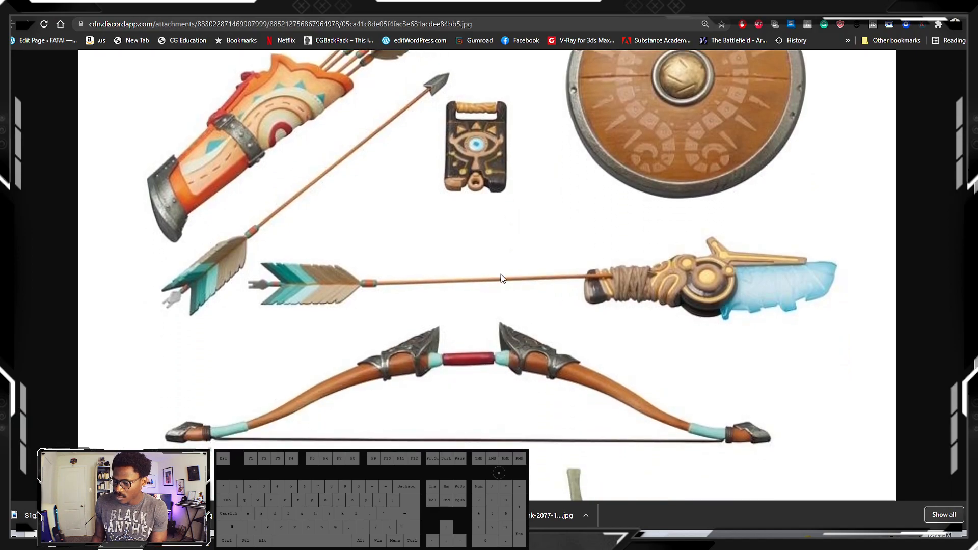
Save the weapons and shield picture as an image file and return to Discord's reference-gathering channel
{"action": "right_click", "coordinate": [500, 279]}
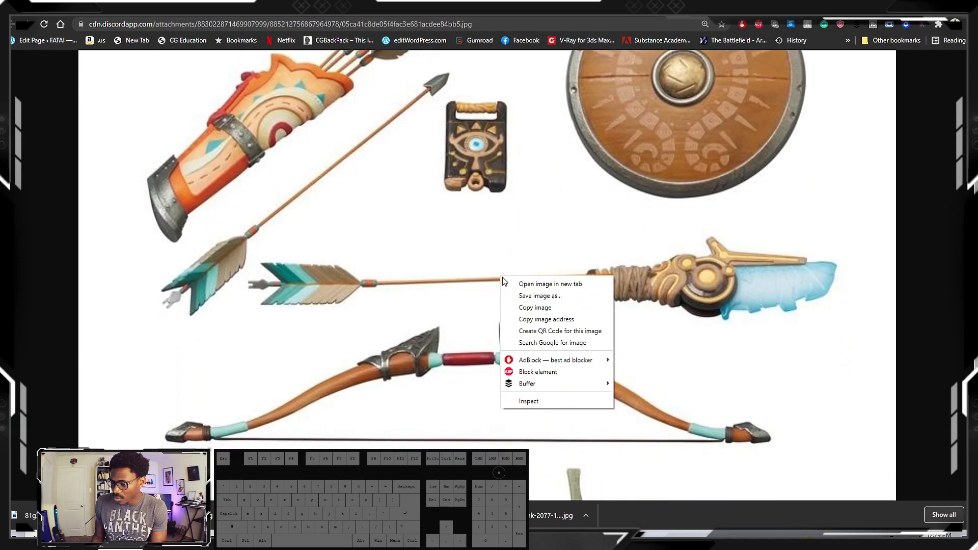
{"action": "left_click", "coordinate": [539, 297]}
{"action": "left_click", "coordinate": [408, 255]}
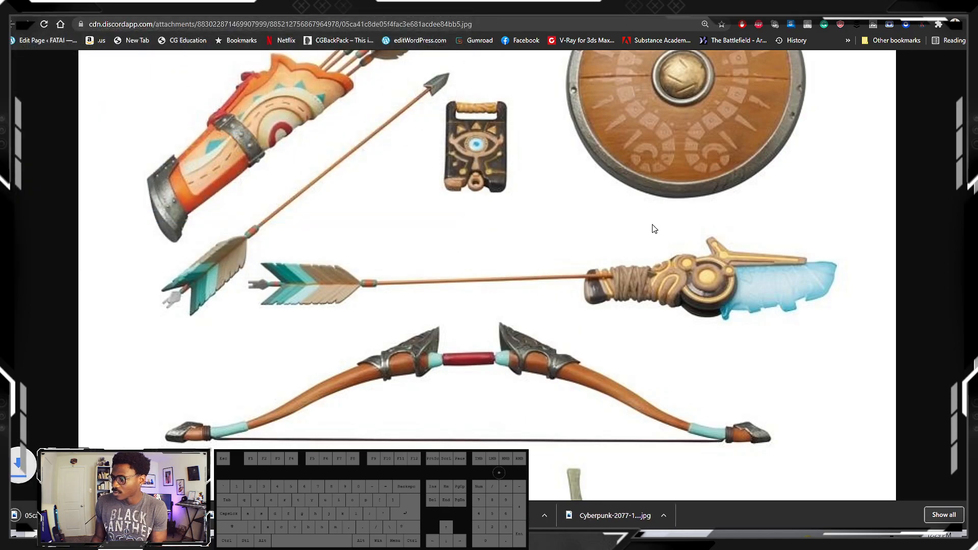
{"action": "scroll", "coordinate": [677, 203], "scroll_direction": "up", "scroll_amount": 2}
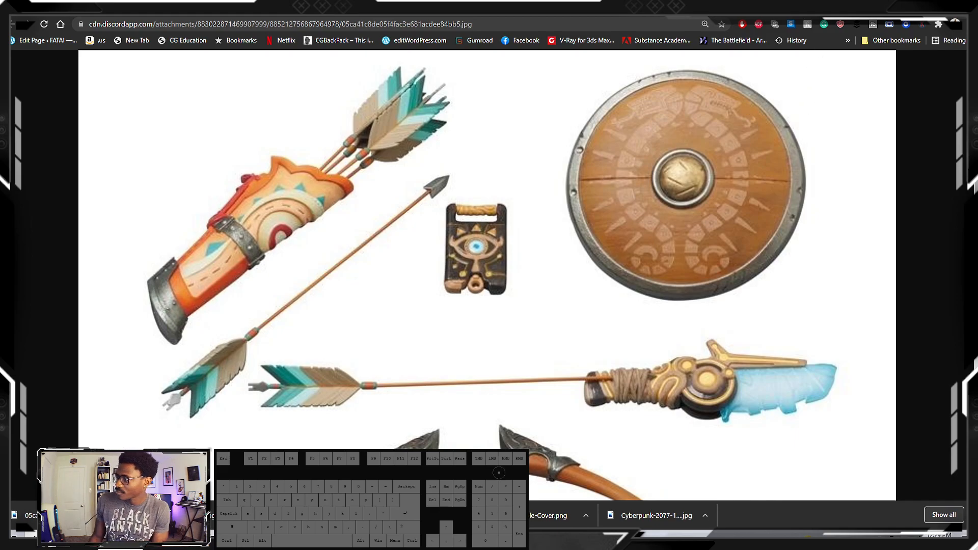
{"action": "left_click", "coordinate": [915, 6]}
{"action": "left_click", "coordinate": [731, 236]}
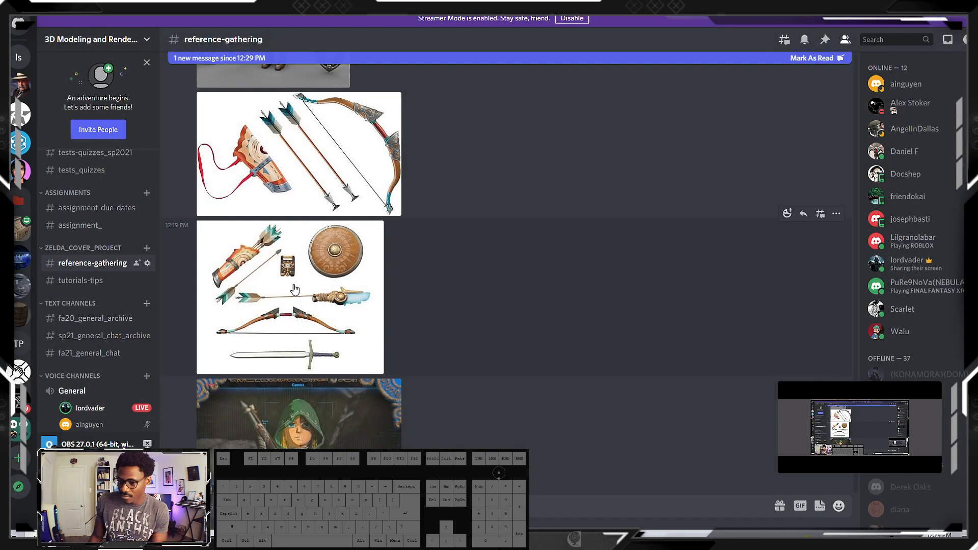
Find the picture of Link in a blue tunic with separate weapons in reference-gathering, open its original in the browser, and return to Discord
{"action": "scroll", "coordinate": [294, 284], "scroll_direction": "up", "scroll_amount": 4}
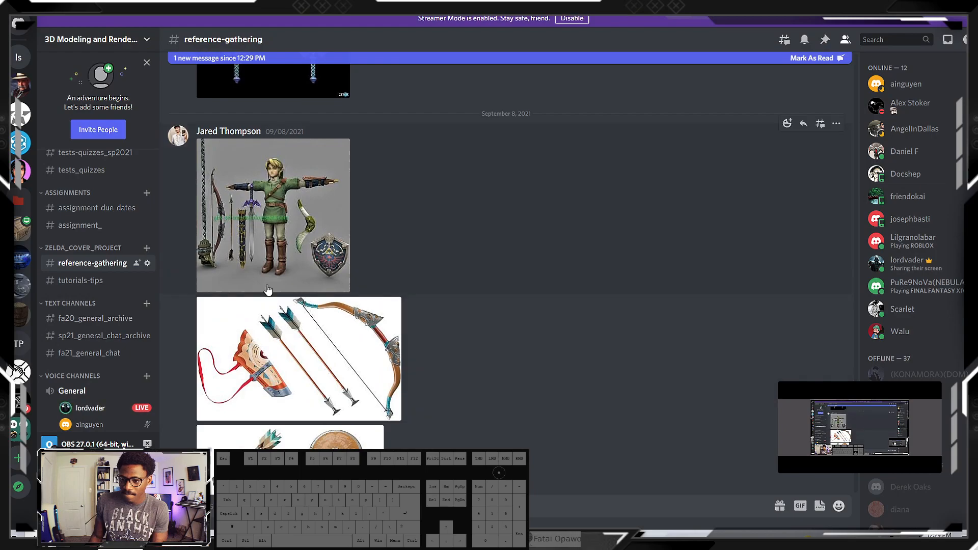
{"action": "scroll", "coordinate": [269, 280], "scroll_direction": "up", "scroll_amount": 1}
{"action": "scroll", "coordinate": [280, 247], "scroll_direction": "up", "scroll_amount": 15}
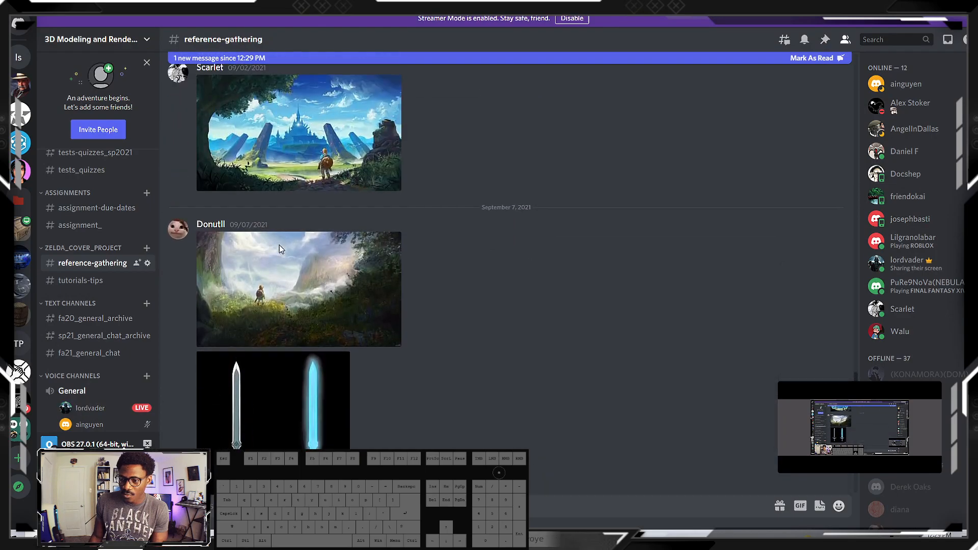
{"action": "scroll", "coordinate": [284, 249], "scroll_direction": "up", "scroll_amount": 5}
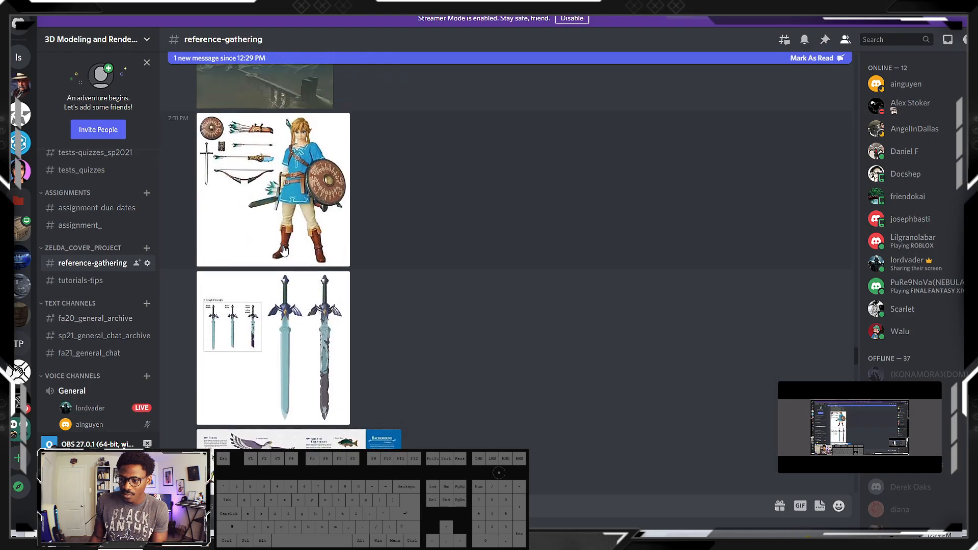
{"action": "left_click", "coordinate": [294, 160]}
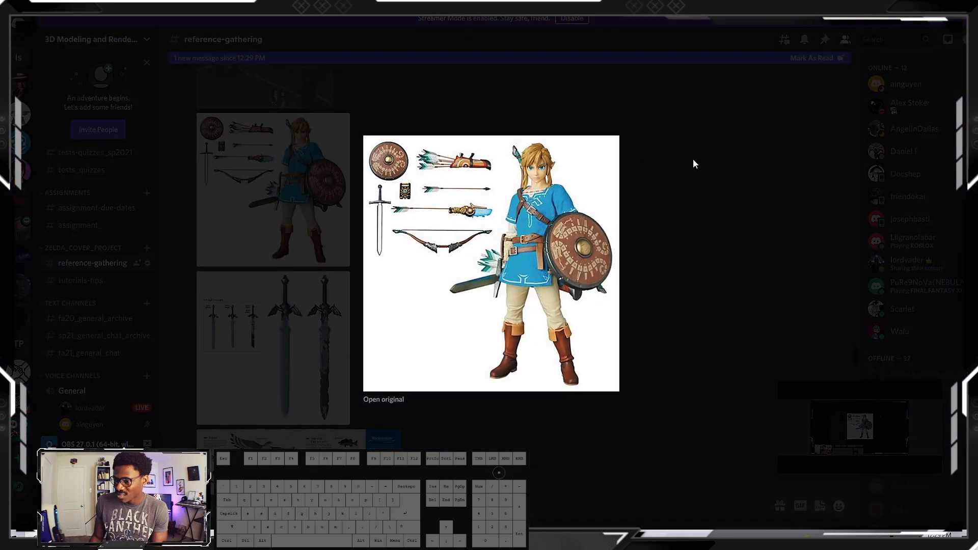
{"action": "left_click", "coordinate": [383, 400]}
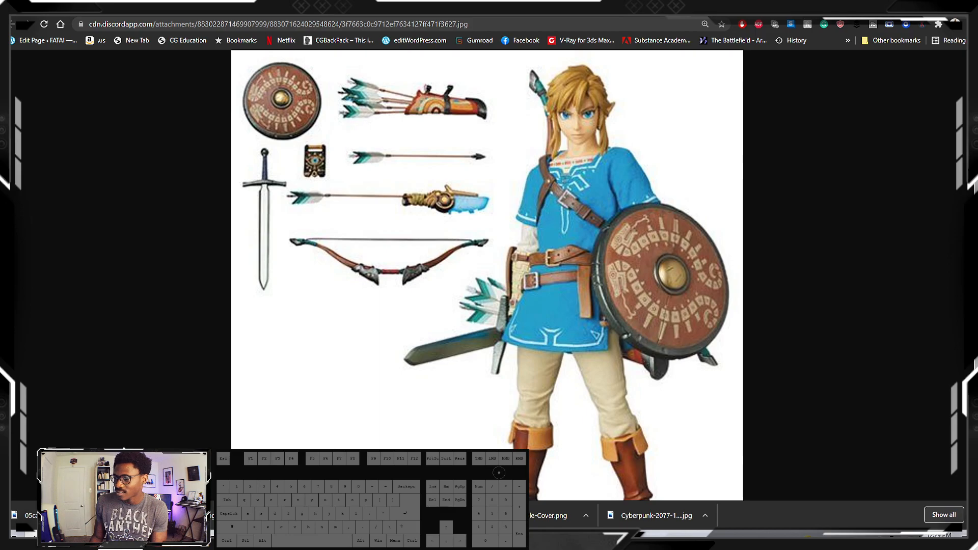
{"action": "key", "text": "alt+Tab"}
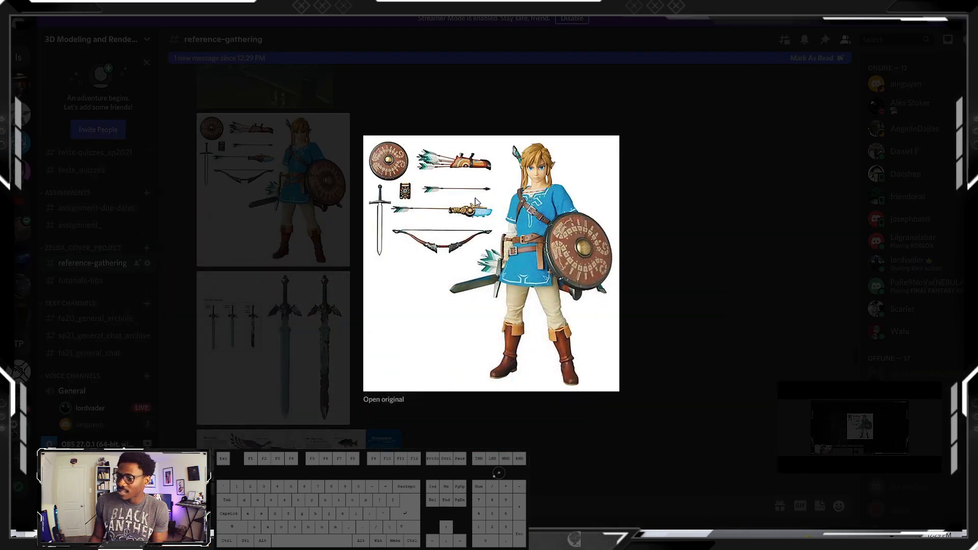
{"action": "left_click", "coordinate": [756, 160]}
Browse the older reference posts and enlarge the Breath of the Wild poster of Link holding a bow, closing the preview after viewing
{"action": "scroll", "coordinate": [282, 256], "scroll_direction": "up", "scroll_amount": 15}
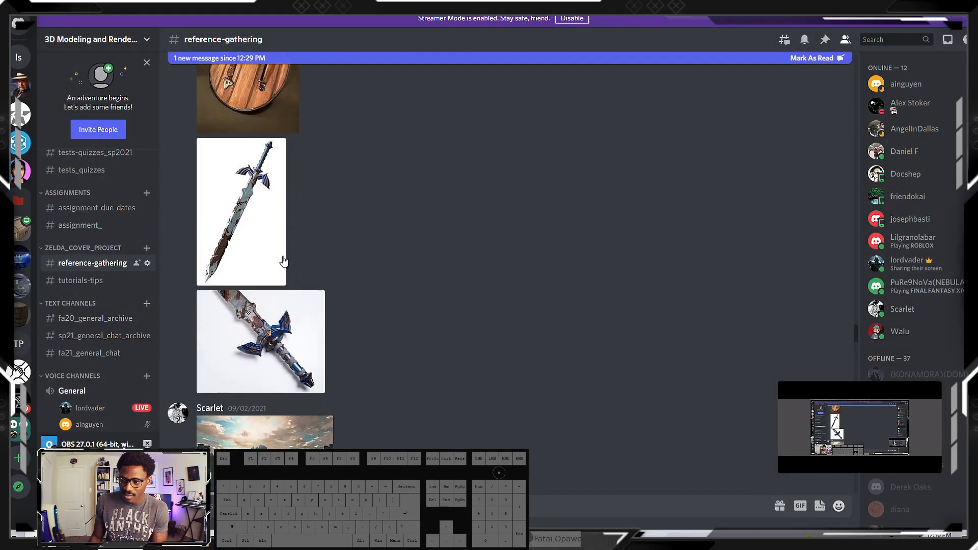
{"action": "scroll", "coordinate": [284, 255], "scroll_direction": "up", "scroll_amount": 15}
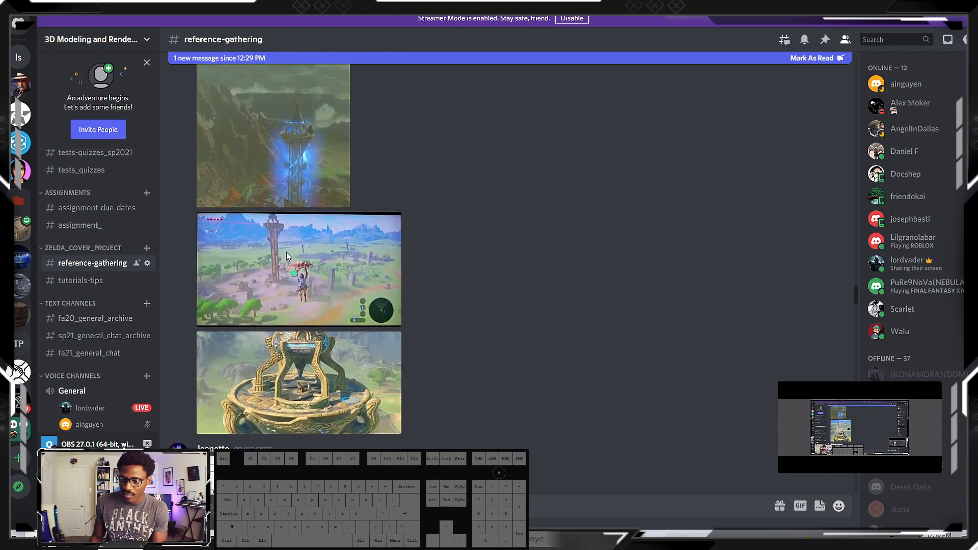
{"action": "scroll", "coordinate": [288, 255], "scroll_direction": "up", "scroll_amount": 15}
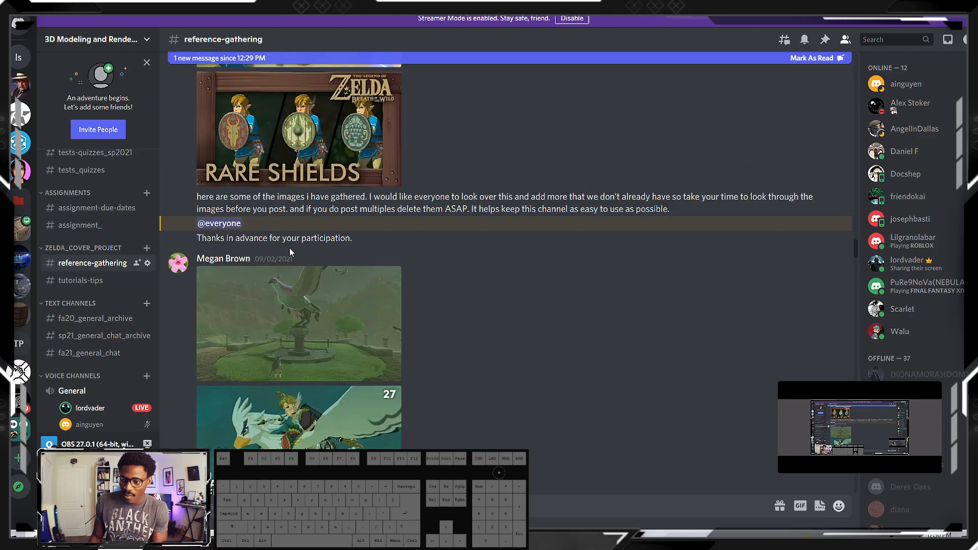
{"action": "scroll", "coordinate": [292, 252], "scroll_direction": "up", "scroll_amount": 4}
{"action": "left_click", "coordinate": [260, 312]}
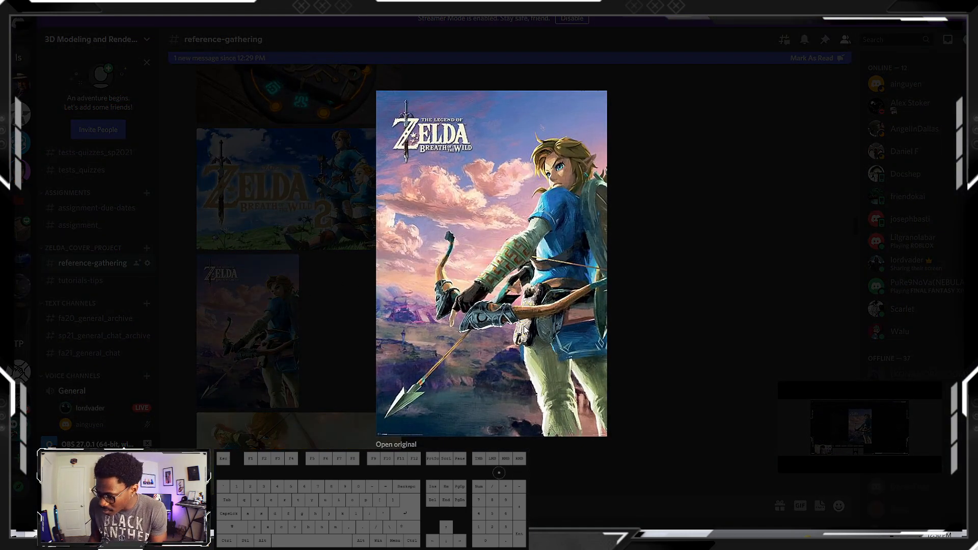
{"action": "left_click", "coordinate": [667, 261]}
Examine earlier reference posts for bow images, including an enlarged view of the photo with the bow, quiver and blue blade standing upright
{"action": "scroll", "coordinate": [283, 224], "scroll_direction": "up", "scroll_amount": 5}
{"action": "scroll", "coordinate": [284, 224], "scroll_direction": "up", "scroll_amount": 10}
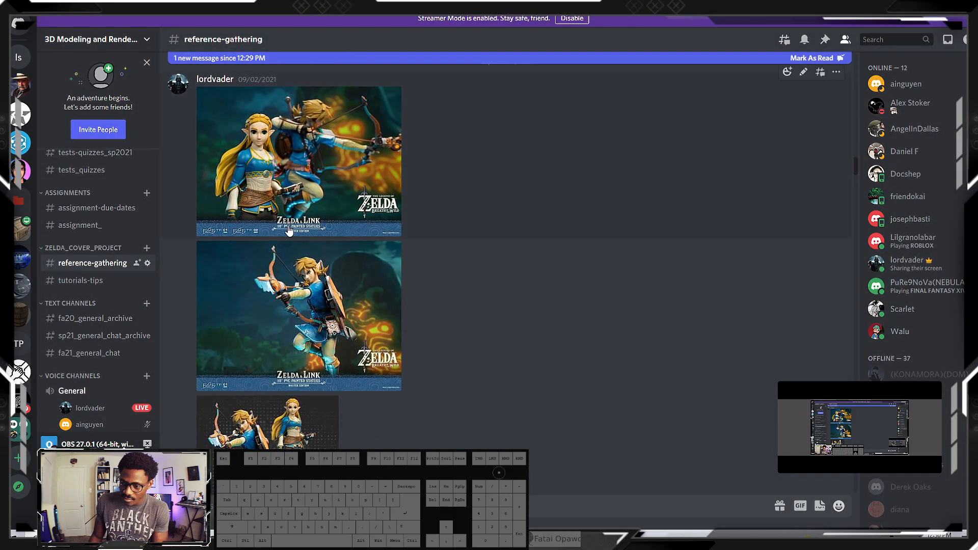
{"action": "scroll", "coordinate": [289, 231], "scroll_direction": "up", "scroll_amount": 10}
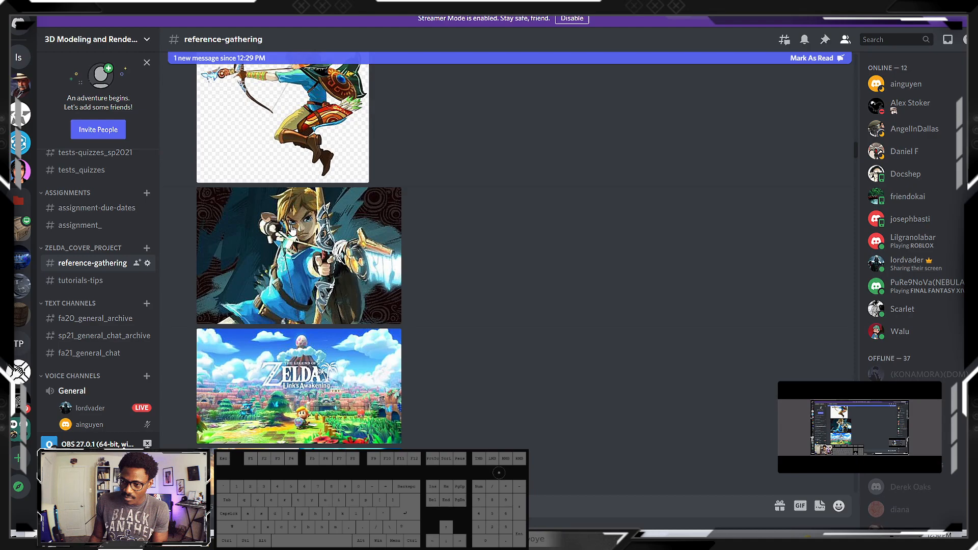
{"action": "scroll", "coordinate": [292, 229], "scroll_direction": "up", "scroll_amount": 10}
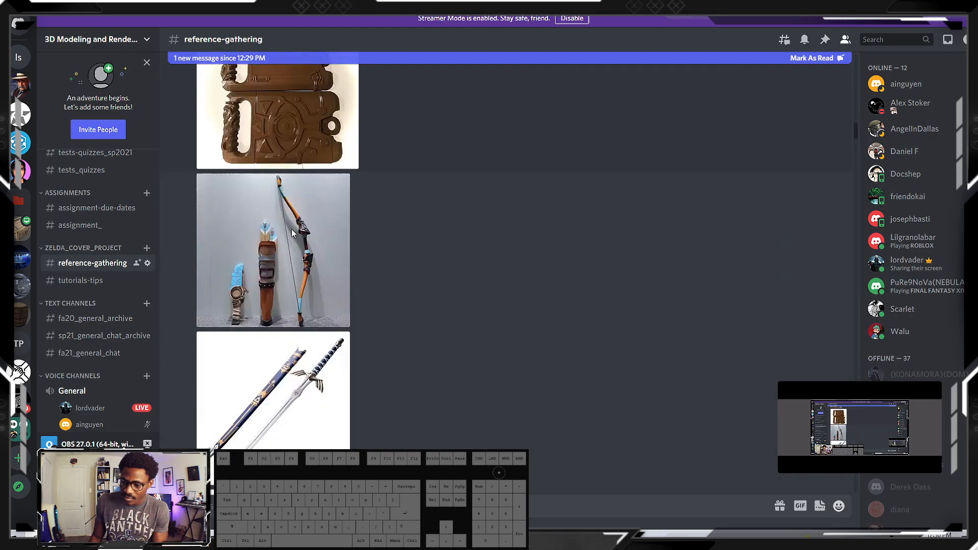
{"action": "left_click", "coordinate": [293, 231]}
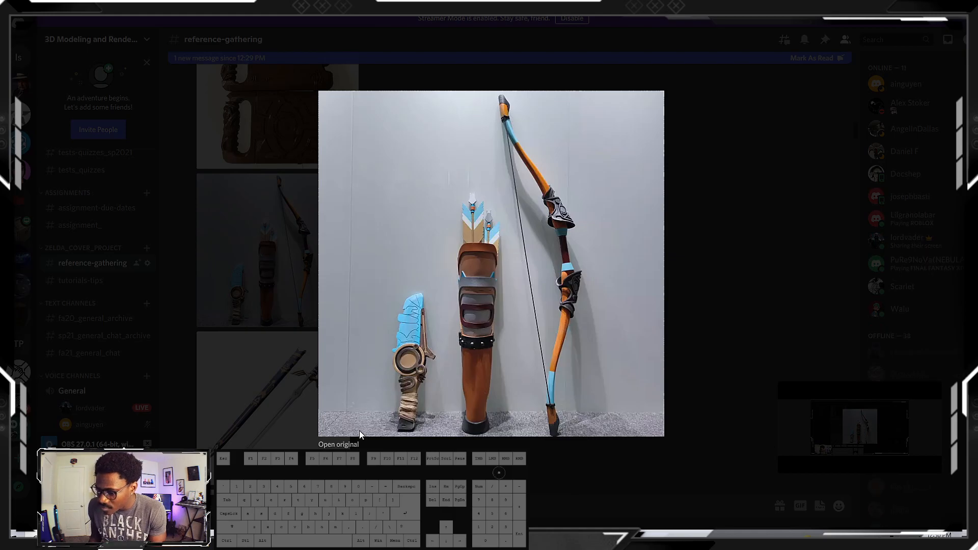
{"action": "left_click", "coordinate": [784, 181]}
{"action": "scroll", "coordinate": [445, 270], "scroll_direction": "up", "scroll_amount": 10}
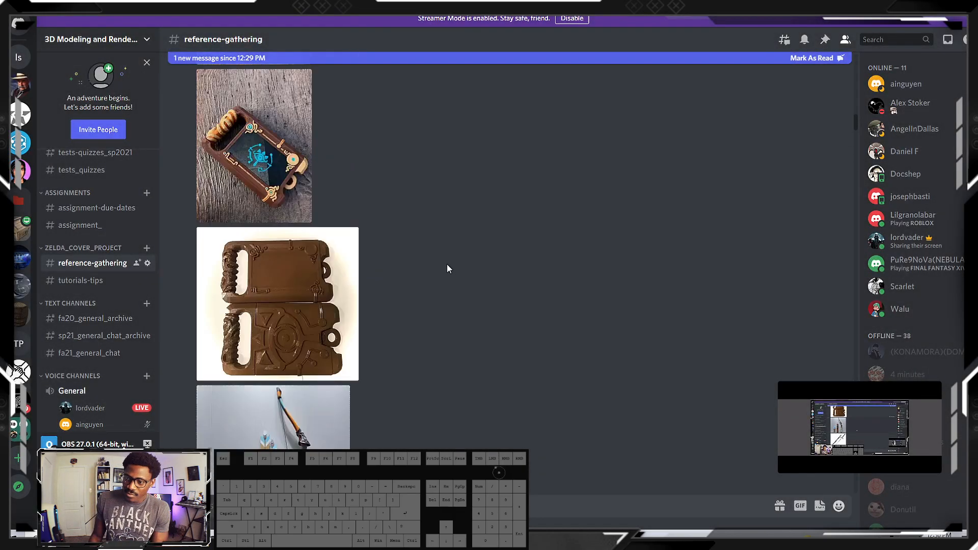
{"action": "scroll", "coordinate": [445, 268], "scroll_direction": "up", "scroll_amount": 5}
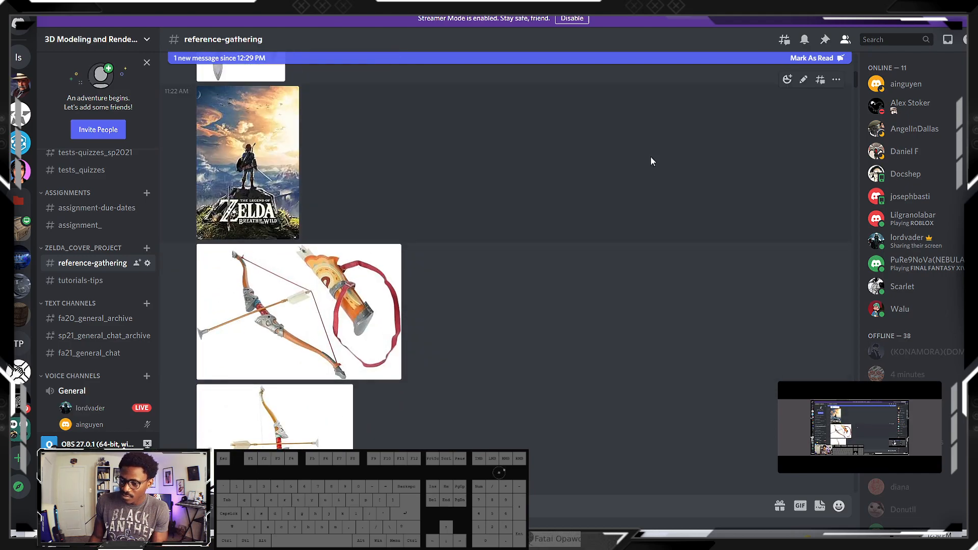
Switch from Discord to 3ds Max, move the 02_References folder window aside, and bring the Slate Material Editor forward
{"action": "left_click", "coordinate": [944, 5]}
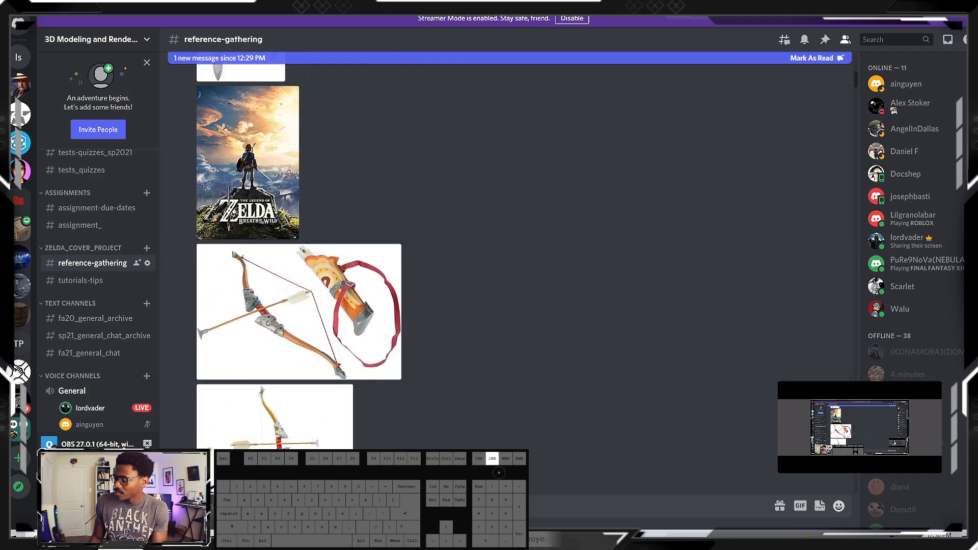
{"action": "scroll", "coordinate": [752, 323], "scroll_direction": "down", "scroll_amount": 3}
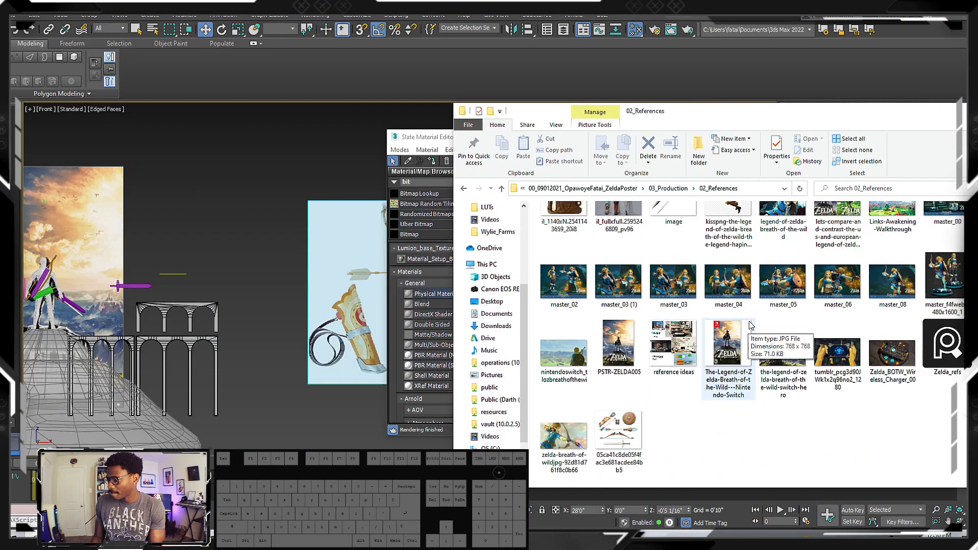
{"action": "left_click_drag", "start_coordinate": [662, 115], "coordinate": [841, 124]}
{"action": "left_click", "coordinate": [560, 235]}
{"action": "left_click_drag", "start_coordinate": [606, 144], "coordinate": [539, 134]}
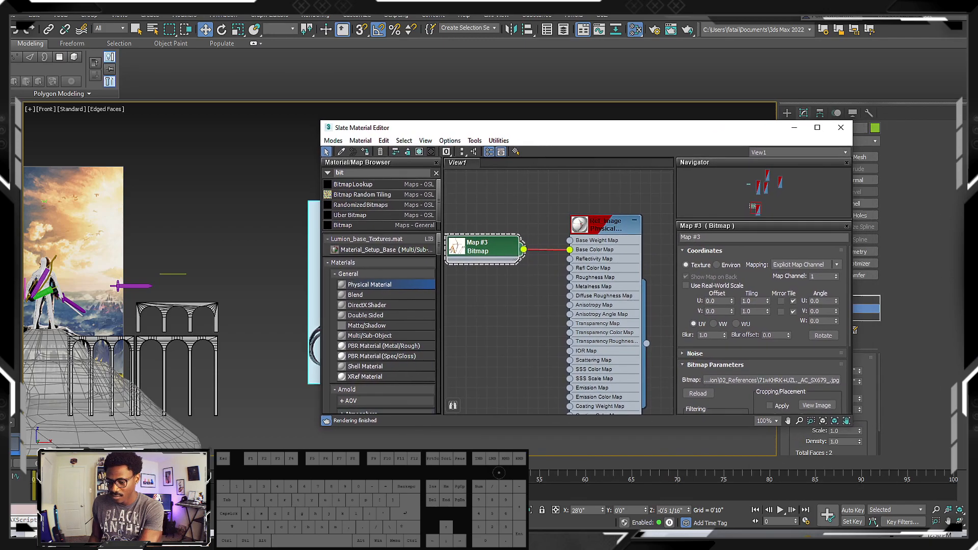
Duplicate the bow reference's physical material together with its bitmap node, placing the copy below the original in the material view
{"action": "scroll", "coordinate": [561, 351], "scroll_direction": "down", "scroll_amount": 6}
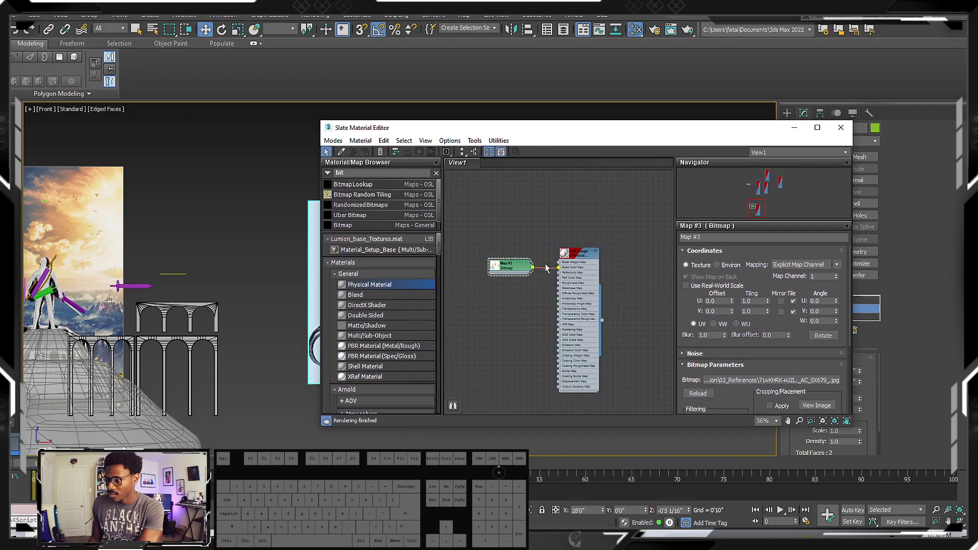
{"action": "left_click_drag", "start_coordinate": [560, 356], "coordinate": [645, 331]}
{"action": "middle_click_drag", "start_coordinate": [565, 316], "coordinate": [582, 296]}
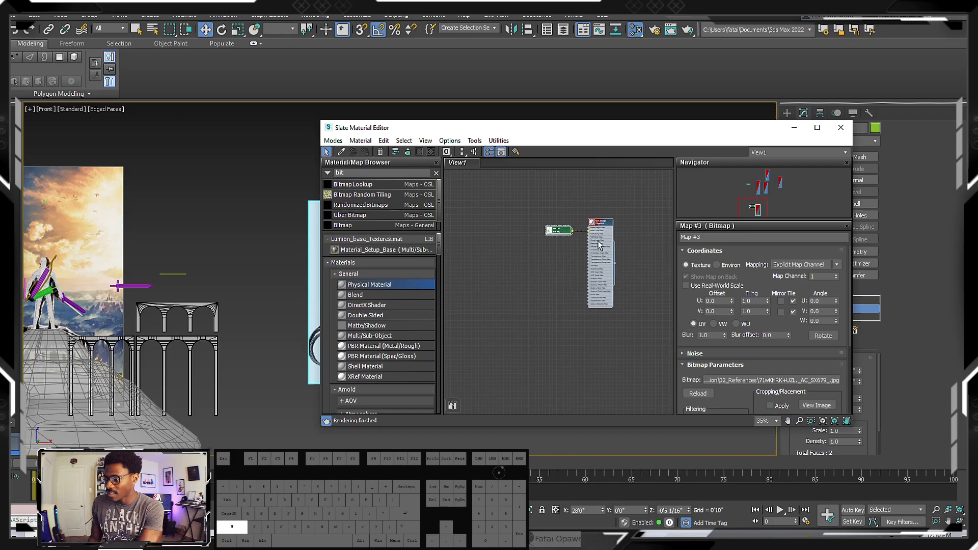
{"action": "left_click_drag", "start_coordinate": [601, 239], "coordinate": [597, 351], "text": "shift"}
{"action": "double_click", "coordinate": [597, 351]}
{"action": "middle_click_drag", "start_coordinate": [624, 320], "coordinate": [617, 272]}
Replace the image in the duplicated bitmap node with 81gXuVebvdL._AC_SL1500_.jpg from the 02_References folder
{"action": "double_click", "coordinate": [548, 294]}
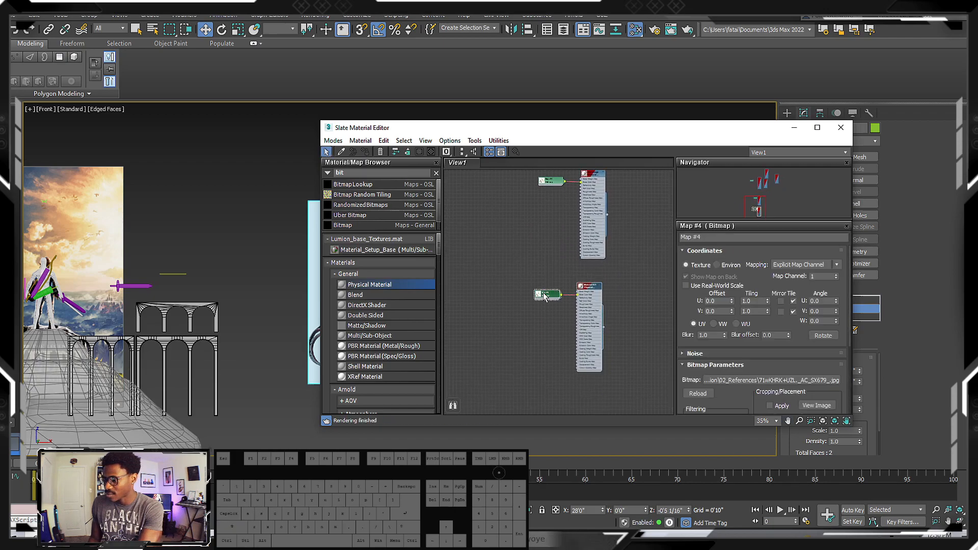
{"action": "left_click", "coordinate": [753, 381]}
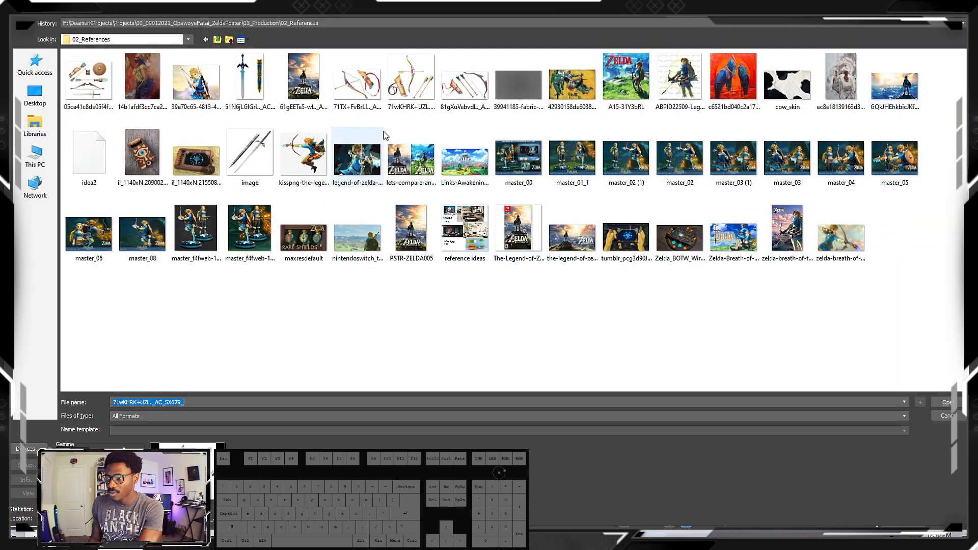
{"action": "left_click", "coordinate": [465, 99]}
{"action": "double_click", "coordinate": [465, 99]}
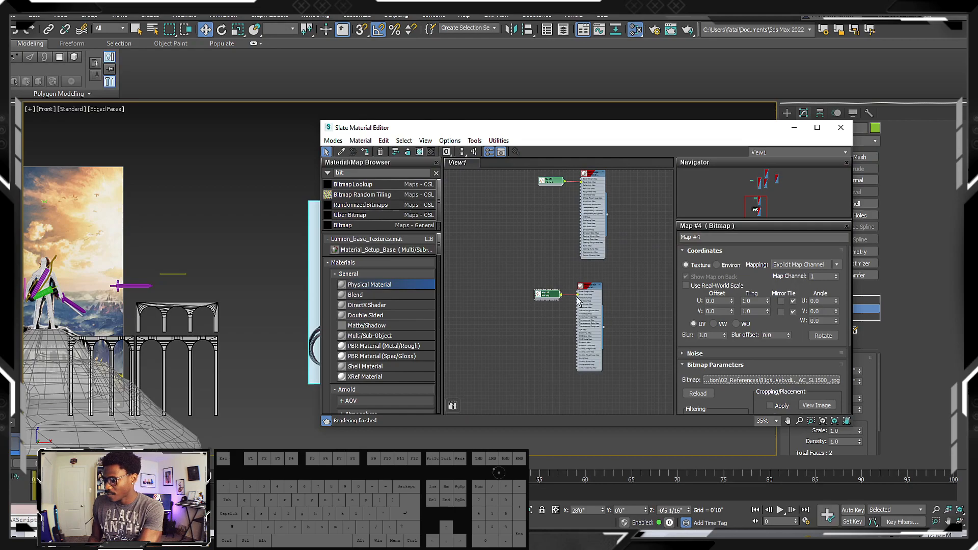
Clone the bow reference plane as a copy named Plane003 beside the original in the front view
{"action": "middle_click_drag", "start_coordinate": [574, 297], "coordinate": [573, 343]}
{"action": "left_click_drag", "start_coordinate": [627, 133], "coordinate": [774, 141]}
{"action": "mouse_move", "coordinate": [405, 287]}
{"action": "middle_mouse_down"}
{"action": "mouse_move", "coordinate": [344, 293]}
{"action": "mouse_move", "coordinate": [204, 270]}
{"action": "middle_mouse_up"}
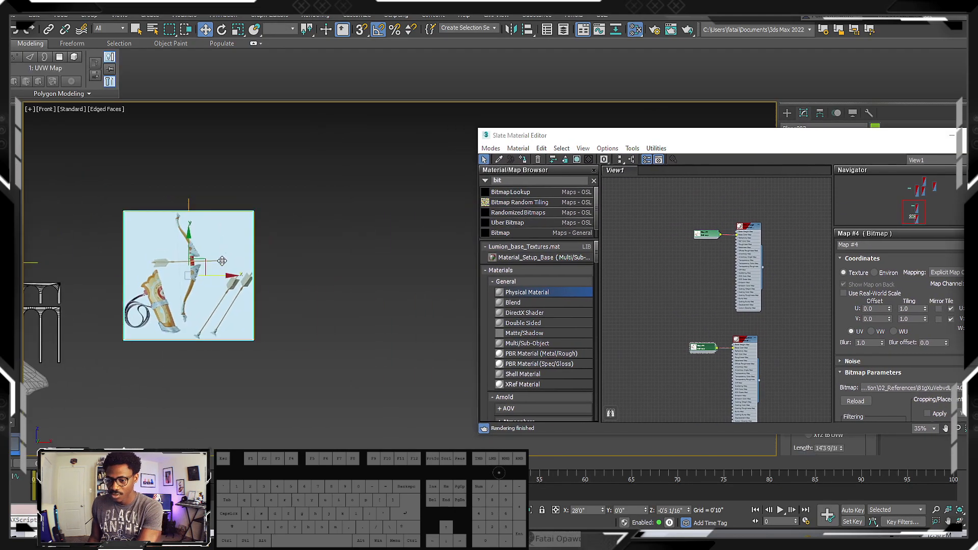
{"action": "left_click_drag", "start_coordinate": [205, 269], "coordinate": [364, 270], "text": "shift"}
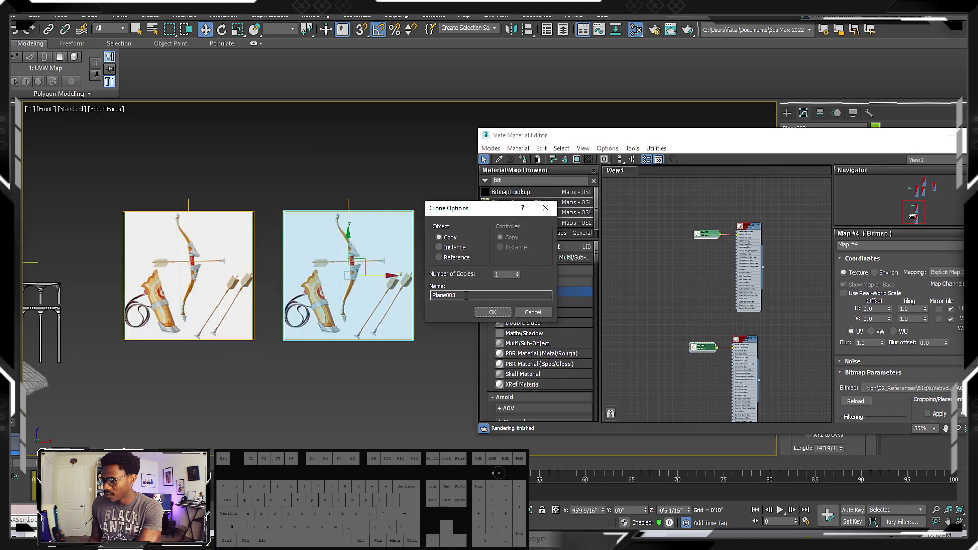
{"action": "key", "text": "Return"}
Assign the duplicated material with the quiver, arrows and bow image to the copied plane
{"action": "double_click", "coordinate": [744, 349]}
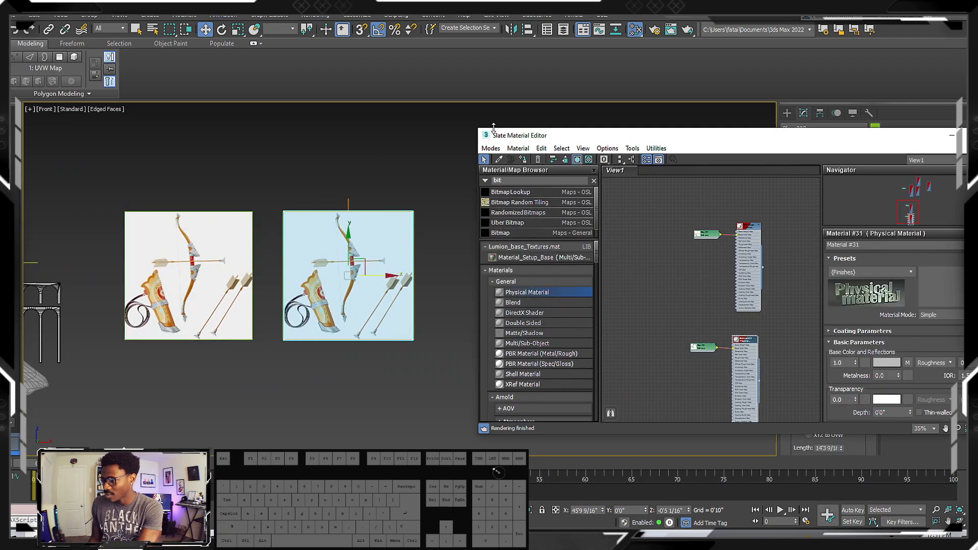
{"action": "left_click", "coordinate": [523, 160]}
{"action": "middle_click_drag", "start_coordinate": [375, 220], "coordinate": [376, 200]}
{"action": "scroll", "coordinate": [400, 204], "scroll_direction": "up", "scroll_amount": 5}
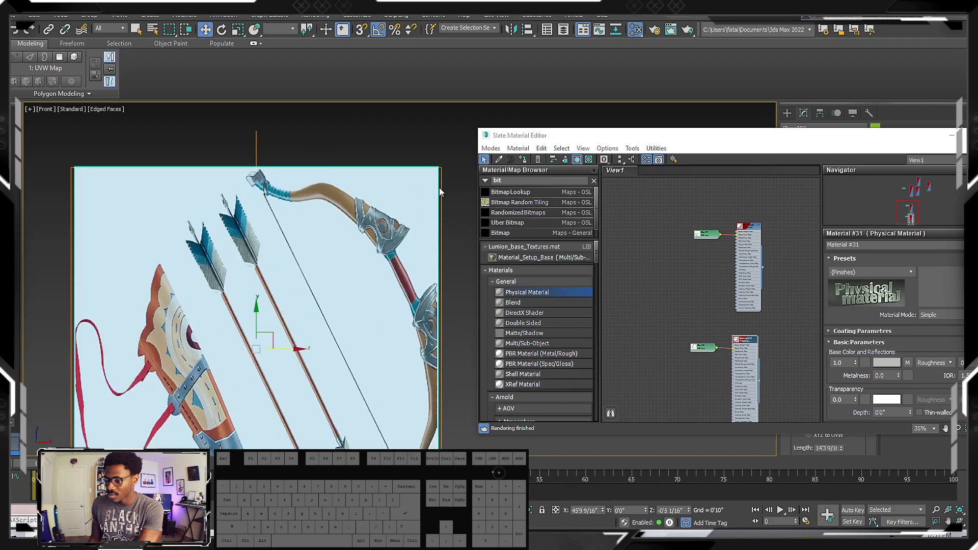
Put the material editor away and bitmap-fit the copied plane's UVW Map to the 81gXuVebvdL image
{"action": "left_click_drag", "start_coordinate": [763, 135], "coordinate": [573, 159]}
{"action": "left_click", "coordinate": [765, 160]}
{"action": "left_click_drag", "start_coordinate": [860, 411], "coordinate": [850, 307]}
{"action": "scroll", "coordinate": [843, 418], "scroll_direction": "down", "scroll_amount": 5}
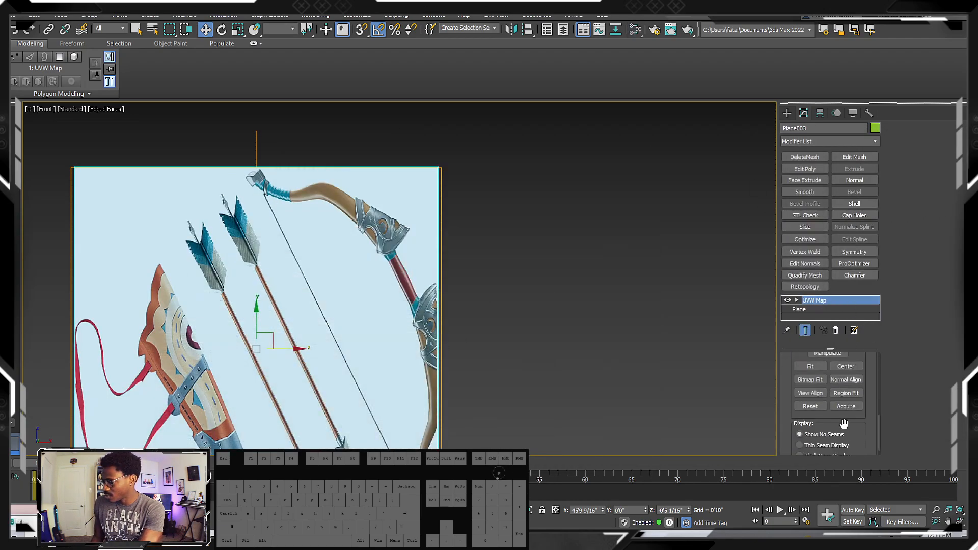
{"action": "left_click", "coordinate": [817, 378]}
{"action": "left_click", "coordinate": [456, 84]}
{"action": "double_click", "coordinate": [455, 83]}
Move the copied plane farther from the original along X, to X 52'0"
{"action": "middle_click_drag", "start_coordinate": [396, 289], "coordinate": [512, 284]}
{"action": "scroll", "coordinate": [465, 277], "scroll_direction": "down", "scroll_amount": 3}
{"action": "left_click_drag", "start_coordinate": [489, 255], "coordinate": [568, 256]}
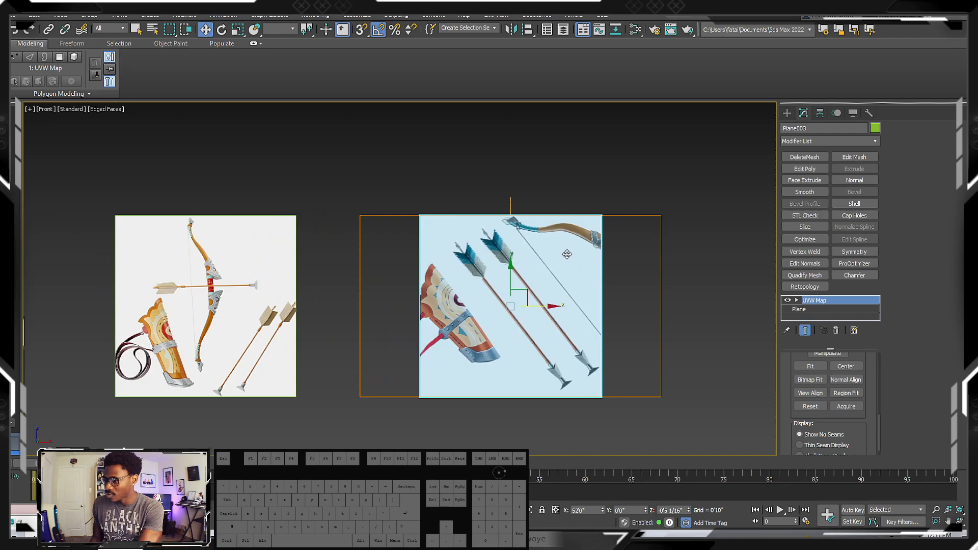
Widen the copied plane to about 23'7 15/16" in its base parameters and inspect the full quiver, arrows and bow image
{"action": "left_click", "coordinate": [815, 309]}
{"action": "left_click_drag", "start_coordinate": [867, 375], "coordinate": [875, 438]}
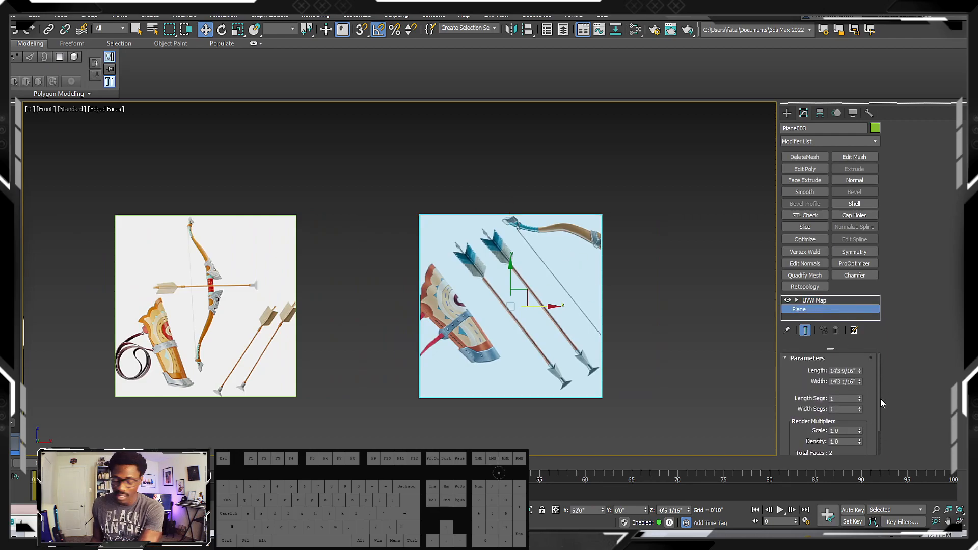
{"action": "left_click_drag", "start_coordinate": [858, 383], "coordinate": [857, 350]}
{"action": "scroll", "coordinate": [498, 239], "scroll_direction": "up", "scroll_amount": 5}
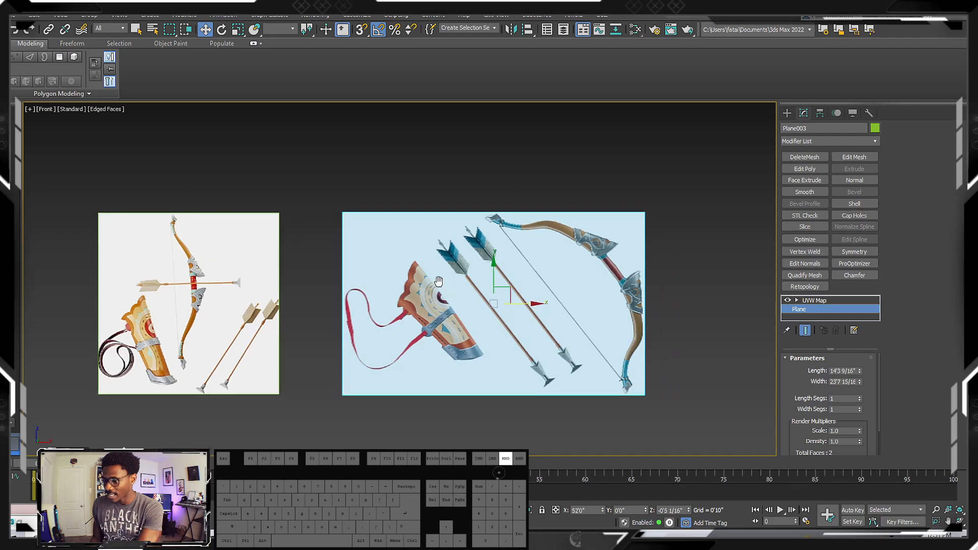
{"action": "middle_click_drag", "start_coordinate": [504, 237], "coordinate": [415, 234]}
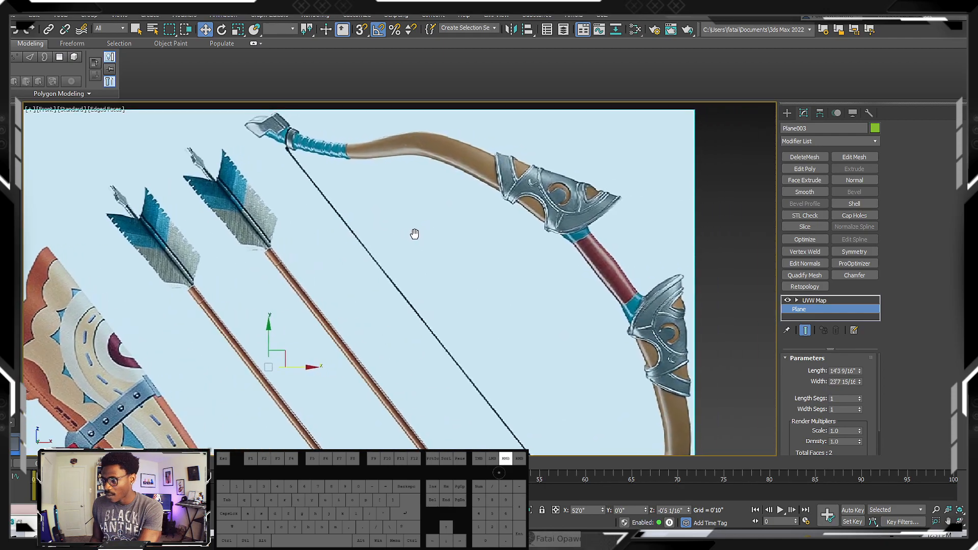
{"action": "scroll", "coordinate": [414, 236], "scroll_direction": "up", "scroll_amount": 2}
{"action": "scroll", "coordinate": [414, 236], "scroll_direction": "down", "scroll_amount": 6}
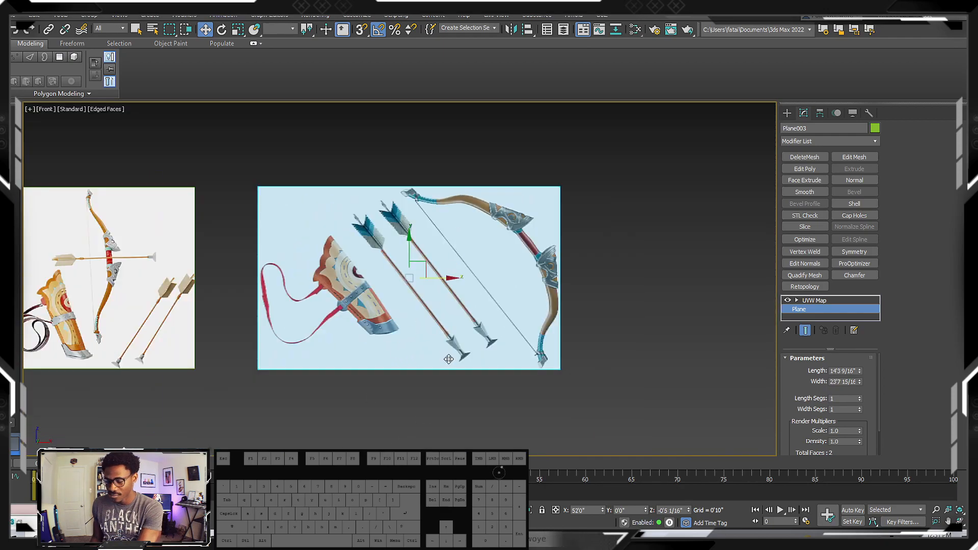
{"action": "scroll", "coordinate": [358, 301], "scroll_direction": "down", "scroll_amount": 1}
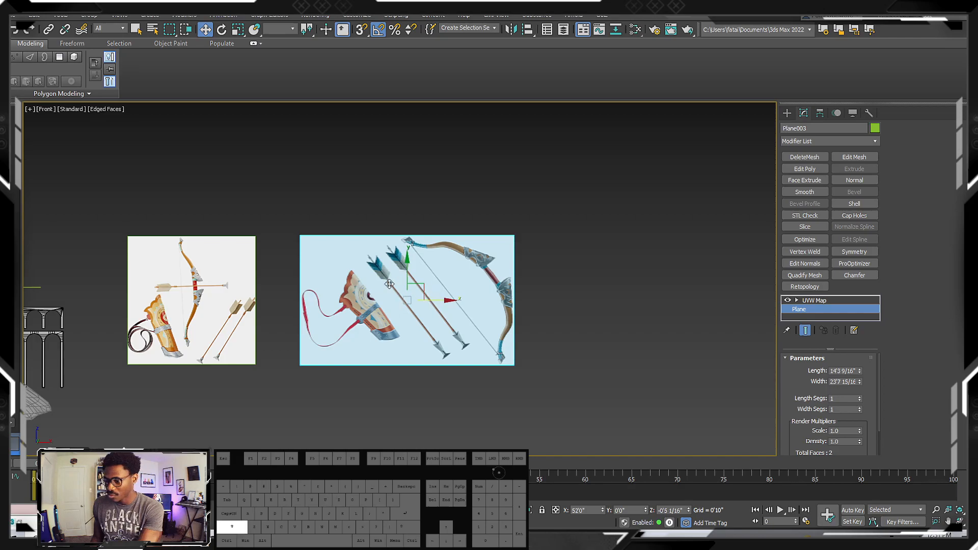
Select both reference planes and make independent copies of them directly above the originals
{"action": "left_click_drag", "start_coordinate": [221, 210], "coordinate": [305, 265]}
{"action": "middle_click_drag", "start_coordinate": [286, 268], "coordinate": [308, 326]}
{"action": "left_click_drag", "start_coordinate": [322, 331], "coordinate": [321, 196], "text": "shift"}
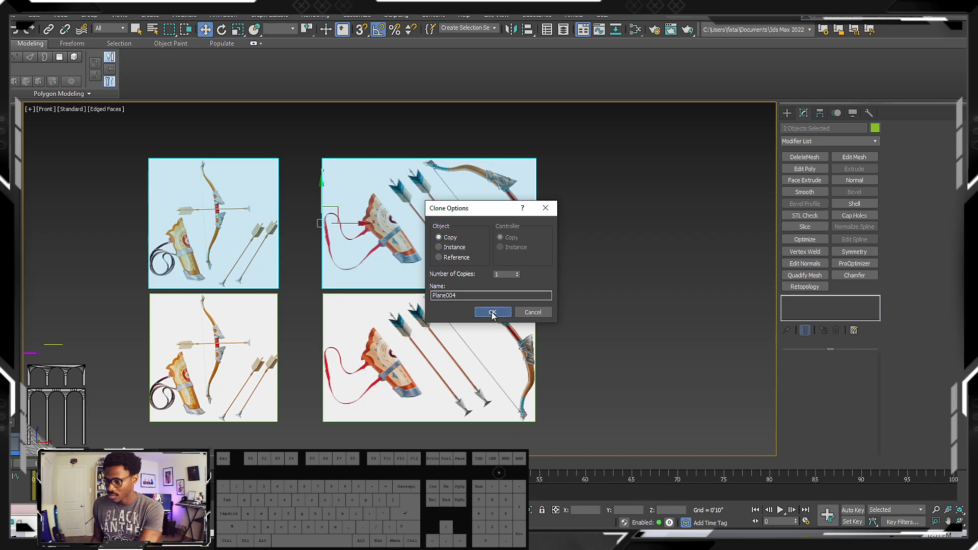
{"action": "left_click", "coordinate": [492, 313]}
{"action": "left_click", "coordinate": [511, 249]}
{"action": "middle_click_drag", "start_coordinate": [563, 359], "coordinate": [533, 359]}
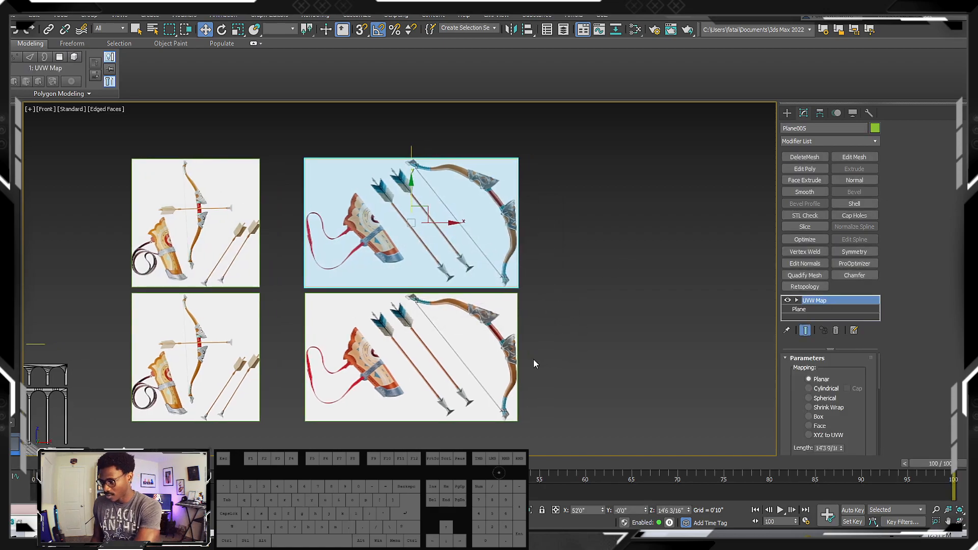
Duplicate a reference material in the material editor and load the 05ca41c8de05f4f image from 02_References into the copy's bitmap
{"action": "key", "text": "m"}
{"action": "left_click_drag", "start_coordinate": [564, 304], "coordinate": [530, 242]}
{"action": "left_click_drag", "start_coordinate": [561, 277], "coordinate": [591, 276], "text": "shift"}
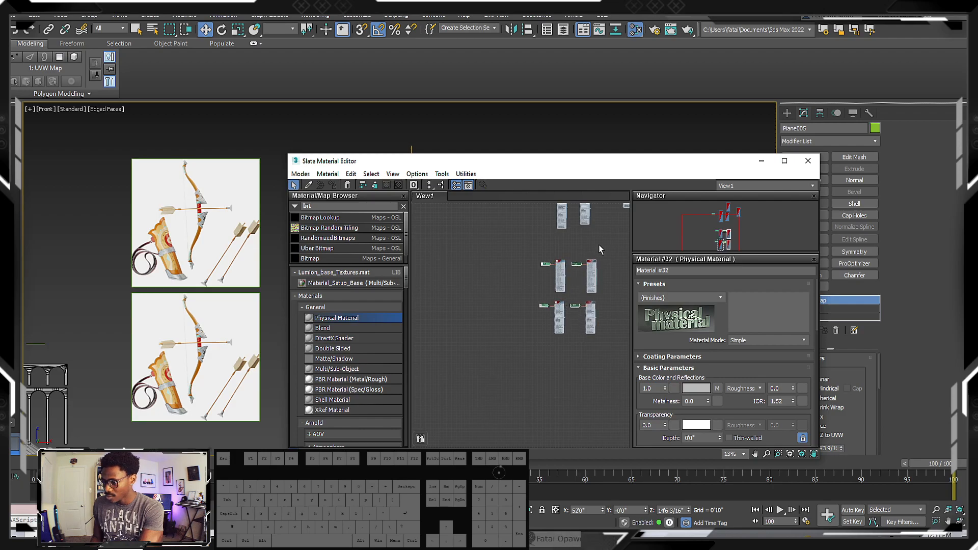
{"action": "double_click", "coordinate": [576, 264]}
{"action": "left_click", "coordinate": [723, 413]}
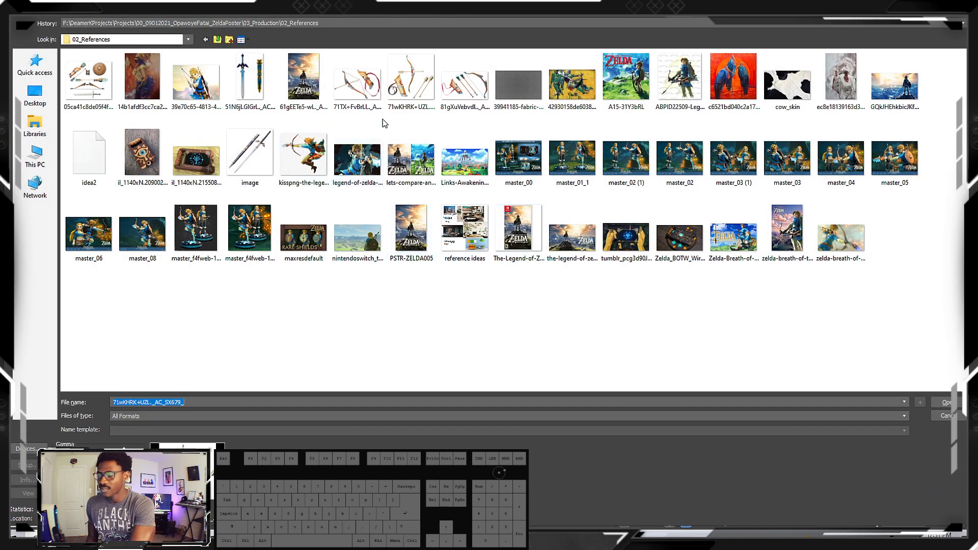
{"action": "double_click", "coordinate": [90, 84]}
Assign the duplicated weapons-and-shield material to the upper copy of the square plane and minimize the material editor
{"action": "scroll", "coordinate": [585, 258], "scroll_direction": "up", "scroll_amount": 6}
{"action": "double_click", "coordinate": [607, 271]}
{"action": "left_click", "coordinate": [256, 182]}
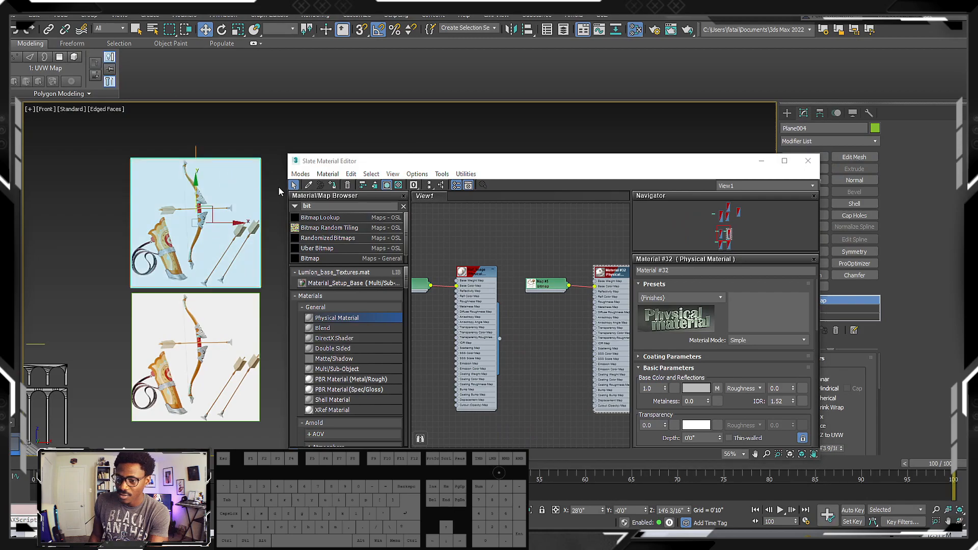
{"action": "left_click", "coordinate": [335, 185]}
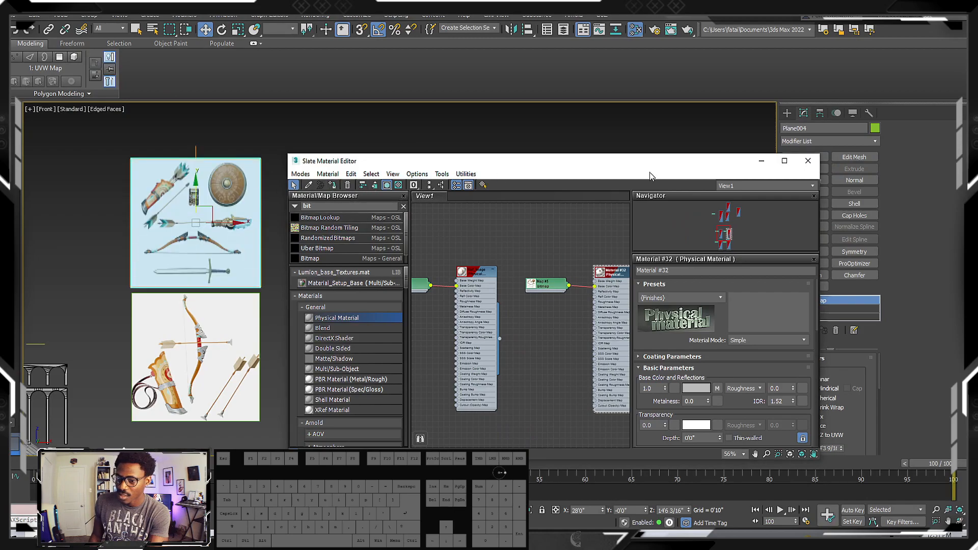
{"action": "left_click", "coordinate": [761, 161]}
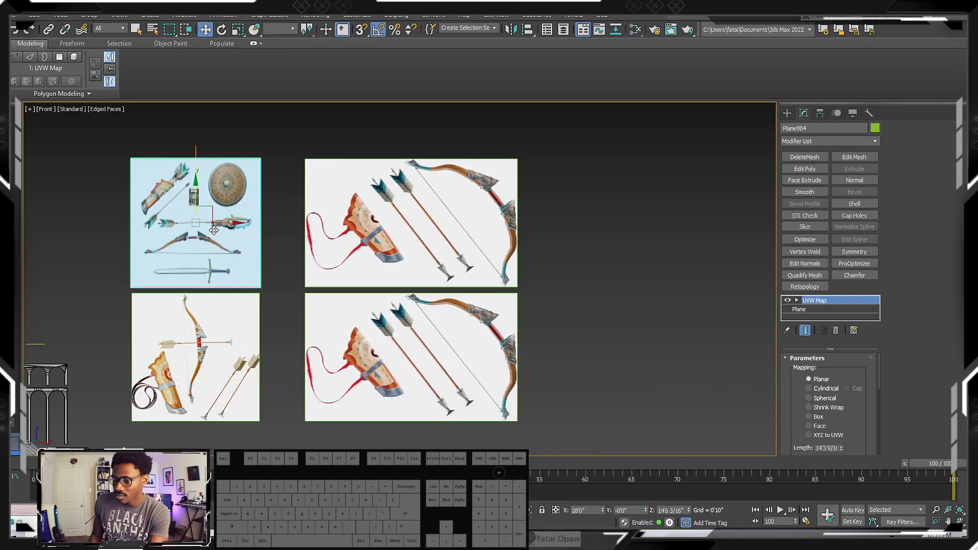
Bitmap-fit the upper square plane's UVW Map to its weapons-and-shield image
{"action": "left_click_drag", "start_coordinate": [851, 404], "coordinate": [855, 324]}
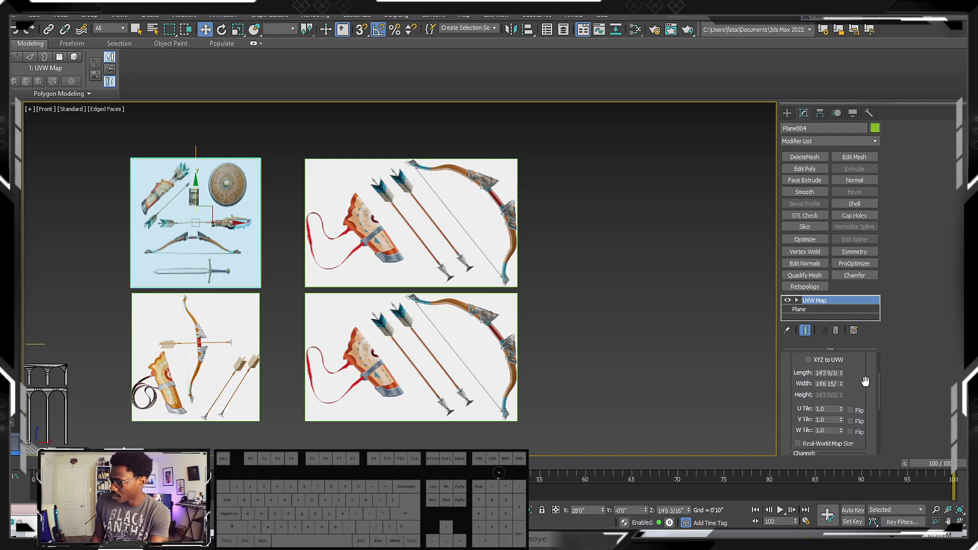
{"action": "scroll", "coordinate": [861, 387], "scroll_direction": "down", "scroll_amount": 2}
{"action": "scroll", "coordinate": [812, 420], "scroll_direction": "down", "scroll_amount": 2}
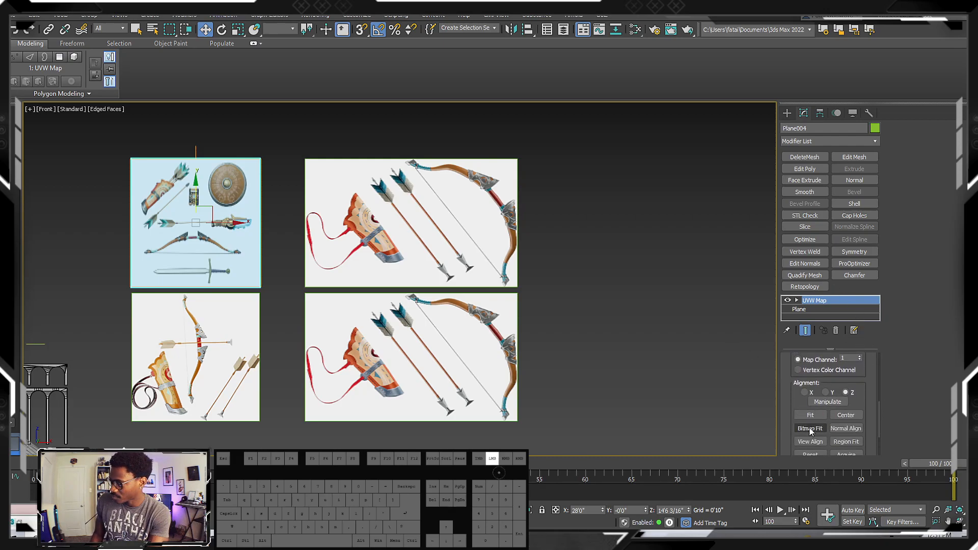
{"action": "left_click", "coordinate": [811, 431]}
{"action": "double_click", "coordinate": [143, 82]}
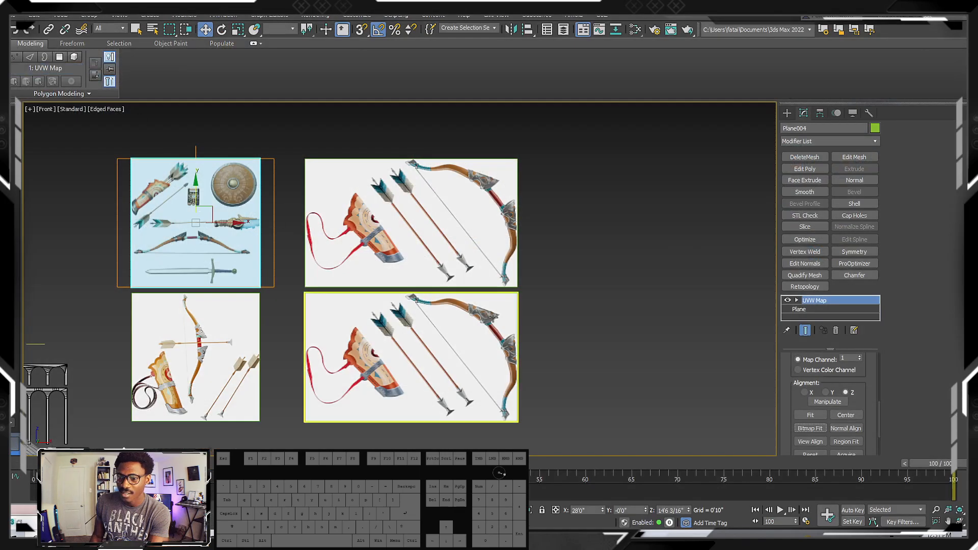
Widen the upper plane to about 15'9 14/16" in its base parameters so the whole image fits
{"action": "left_click", "coordinate": [798, 309]}
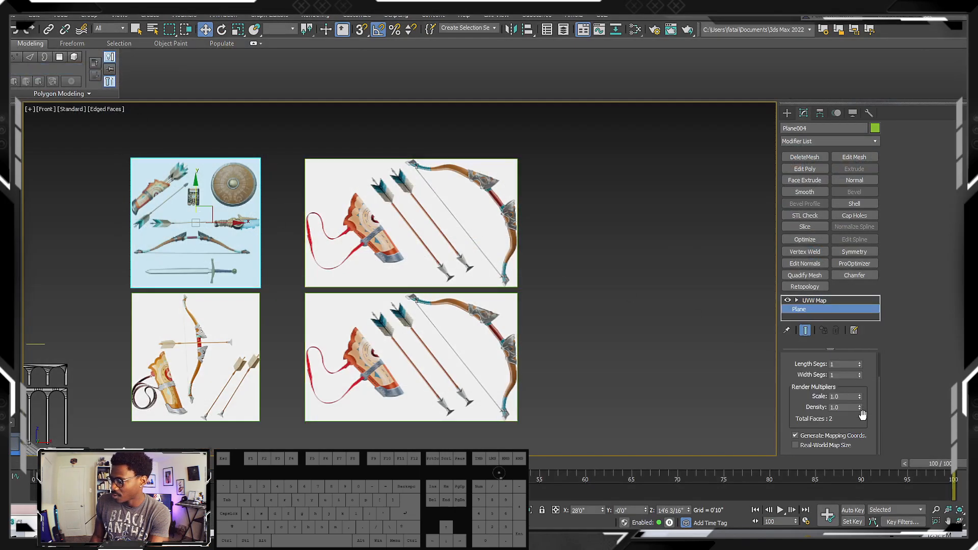
{"action": "scroll", "coordinate": [866, 378], "scroll_direction": "up", "scroll_amount": 2}
{"action": "left_click_drag", "start_coordinate": [860, 382], "coordinate": [860, 374]}
{"action": "key", "text": "z"}
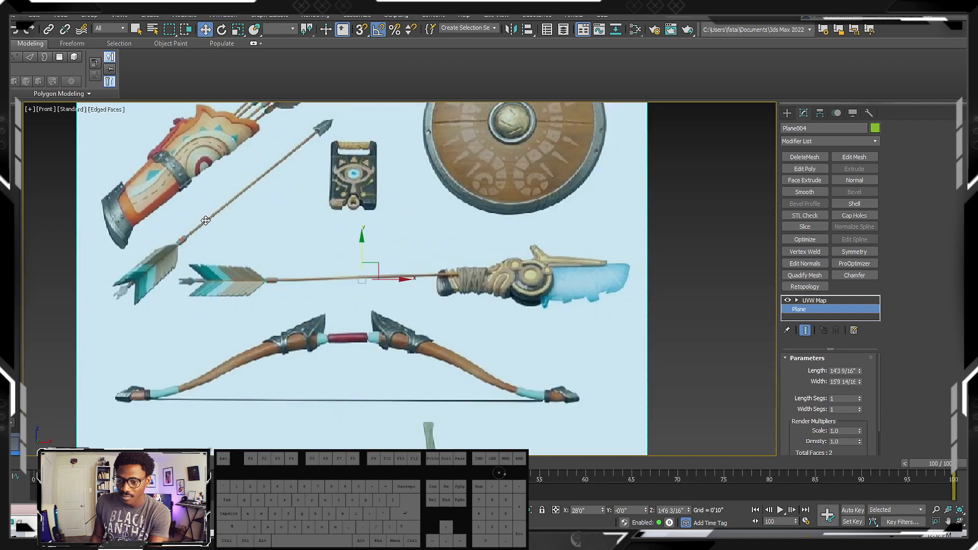
Examine the quiver, arrows, shield, bow and sword on the upper reference plane, and compare it with the neighbouring planes
{"action": "scroll", "coordinate": [235, 240], "scroll_direction": "up", "scroll_amount": 3}
{"action": "scroll", "coordinate": [235, 239], "scroll_direction": "down", "scroll_amount": 3}
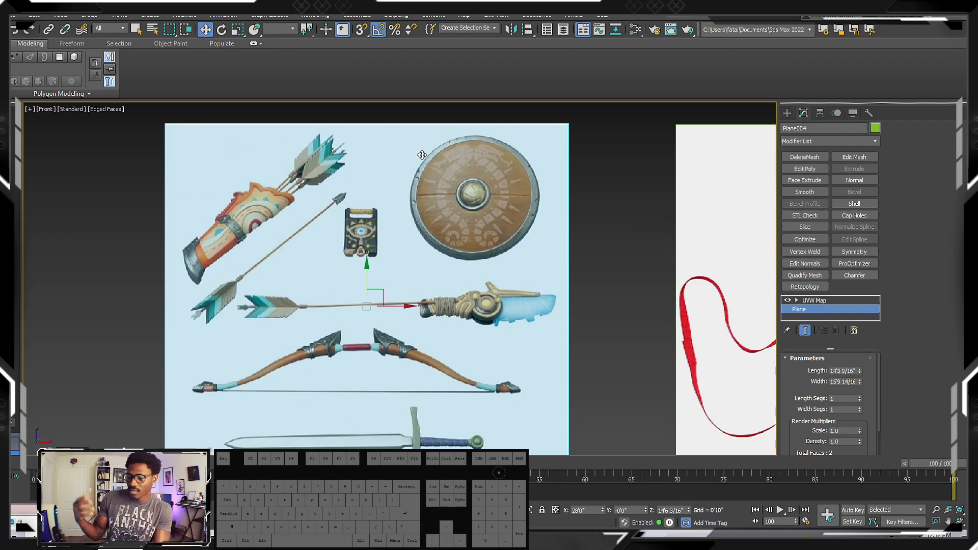
{"action": "middle_click_drag", "start_coordinate": [411, 304], "coordinate": [409, 255]}
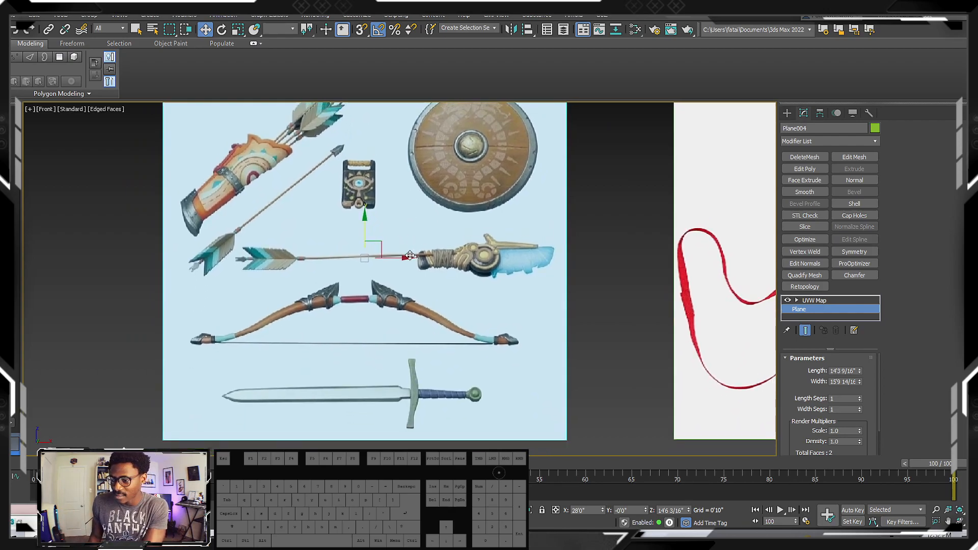
{"action": "scroll", "coordinate": [409, 226], "scroll_direction": "down", "scroll_amount": 3}
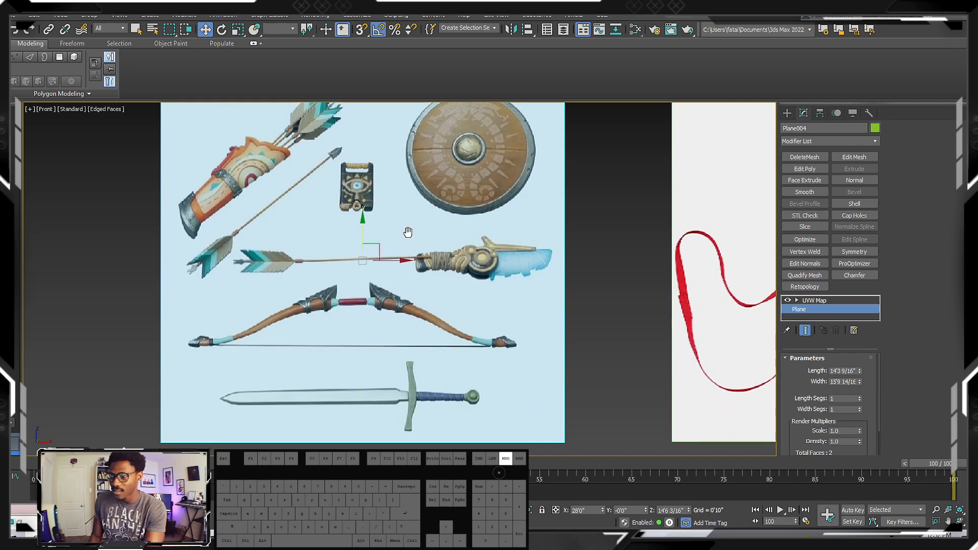
{"action": "middle_click_drag", "start_coordinate": [380, 209], "coordinate": [260, 169]}
{"action": "scroll", "coordinate": [301, 196], "scroll_direction": "down", "scroll_amount": 2}
{"action": "middle_click_drag", "start_coordinate": [484, 235], "coordinate": [503, 252]}
{"action": "scroll", "coordinate": [501, 264], "scroll_direction": "up", "scroll_amount": 4}
{"action": "scroll", "coordinate": [504, 252], "scroll_direction": "down", "scroll_amount": 4}
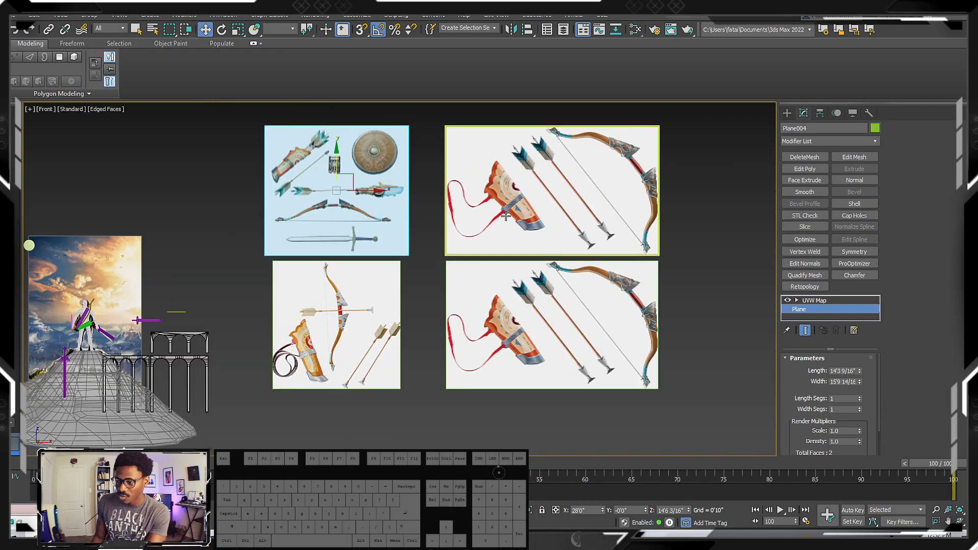
Delete the upper copy of the wide quiver plane and move the remaining wide plane along X, close beside the square bow plane
{"action": "left_click", "coordinate": [506, 216]}
{"action": "key", "text": "Delete"}
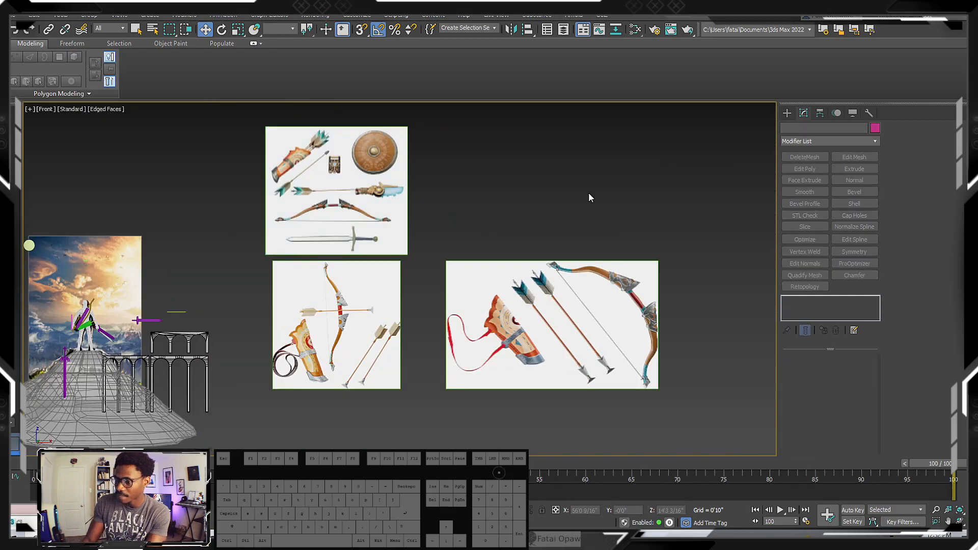
{"action": "left_click", "coordinate": [551, 260]}
{"action": "left_click_drag", "start_coordinate": [589, 322], "coordinate": [547, 323]}
Select the two lower reference planes and move them up close to the underside of the upper plane
{"action": "left_click_drag", "start_coordinate": [498, 415], "coordinate": [368, 313]}
{"action": "scroll", "coordinate": [364, 302], "scroll_direction": "up", "scroll_amount": 6}
{"action": "middle_click_drag", "start_coordinate": [471, 349], "coordinate": [470, 369]}
{"action": "scroll", "coordinate": [469, 368], "scroll_direction": "down", "scroll_amount": 5}
{"action": "left_click_drag", "start_coordinate": [501, 389], "coordinate": [497, 384]}
{"action": "scroll", "coordinate": [421, 258], "scroll_direction": "up", "scroll_amount": 8}
Examine the arrow fletching, the ancient blade's wrapped handle and the eye-emblem slate on the upper reference plane up close
{"action": "middle_click_drag", "start_coordinate": [400, 232], "coordinate": [433, 255]}
{"action": "scroll", "coordinate": [414, 280], "scroll_direction": "down", "scroll_amount": 3}
{"action": "scroll", "coordinate": [473, 279], "scroll_direction": "up", "scroll_amount": 8}
{"action": "scroll", "coordinate": [469, 278], "scroll_direction": "down", "scroll_amount": 2}
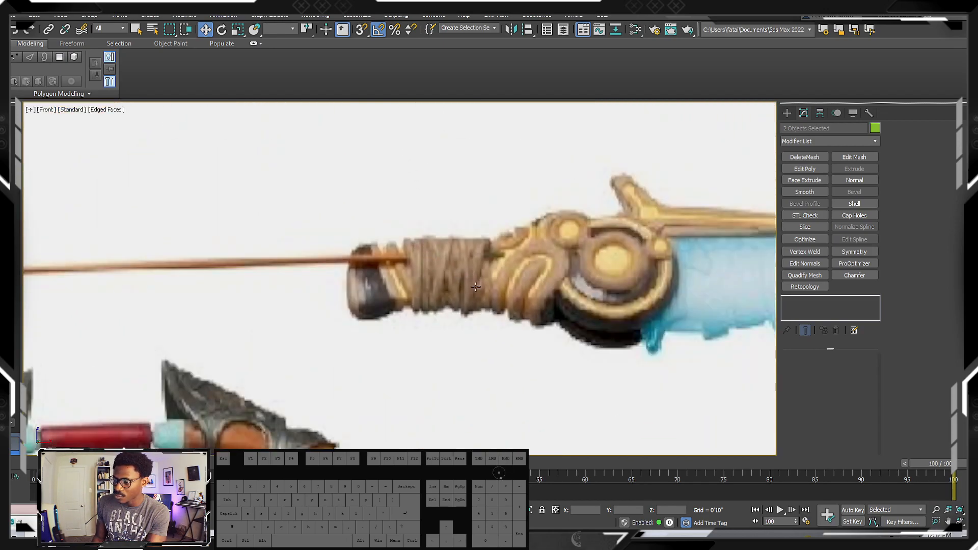
{"action": "scroll", "coordinate": [477, 292], "scroll_direction": "down", "scroll_amount": 4}
{"action": "scroll", "coordinate": [506, 280], "scroll_direction": "up", "scroll_amount": 4}
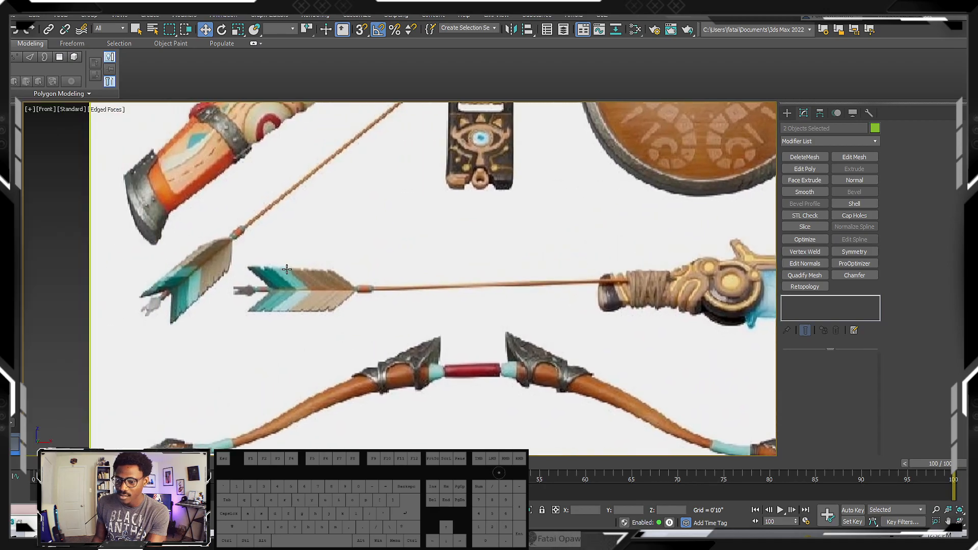
{"action": "scroll", "coordinate": [306, 301], "scroll_direction": "down", "scroll_amount": 4}
{"action": "scroll", "coordinate": [321, 307], "scroll_direction": "up", "scroll_amount": 5}
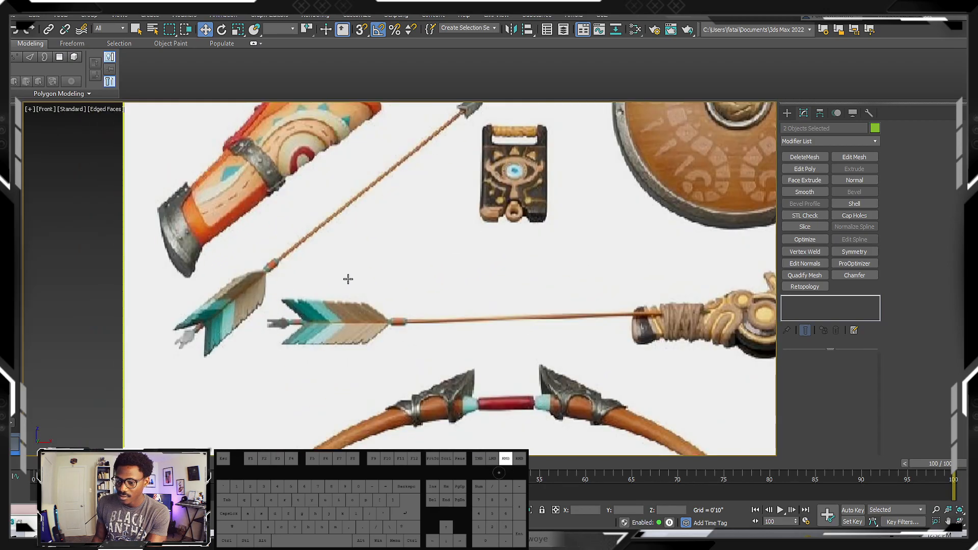
{"action": "middle_click_drag", "start_coordinate": [329, 282], "coordinate": [327, 323]}
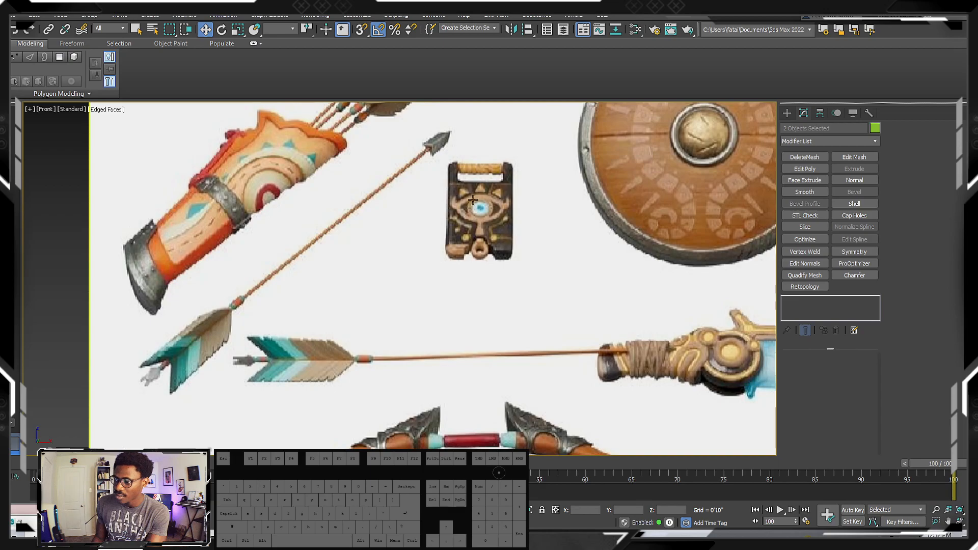
{"action": "scroll", "coordinate": [494, 192], "scroll_direction": "up", "scroll_amount": 3}
{"action": "scroll", "coordinate": [517, 218], "scroll_direction": "down", "scroll_amount": 5}
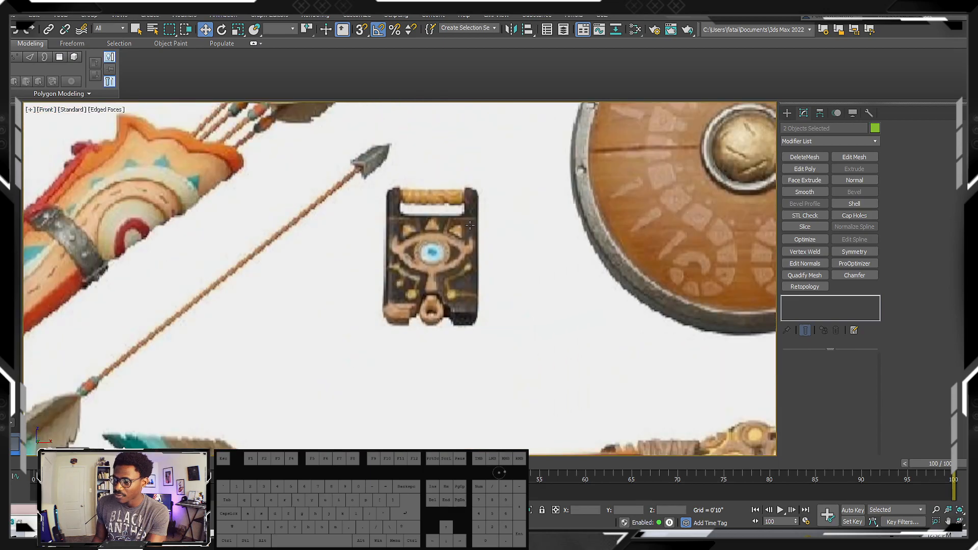
{"action": "scroll", "coordinate": [517, 218], "scroll_direction": "up", "scroll_amount": 3}
{"action": "scroll", "coordinate": [525, 216], "scroll_direction": "down", "scroll_amount": 3}
Examine the bow's limbs, grip and string and the sword below it on the upper reference plane
{"action": "middle_click_drag", "start_coordinate": [463, 197], "coordinate": [491, 90]}
{"action": "middle_click_drag", "start_coordinate": [420, 310], "coordinate": [452, 241]}
{"action": "scroll", "coordinate": [452, 241], "scroll_direction": "up", "scroll_amount": 2}
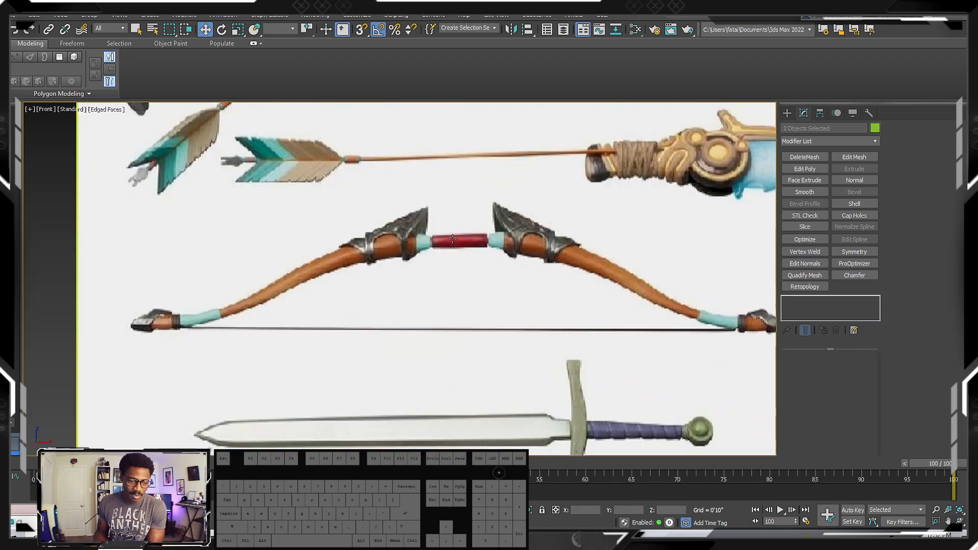
{"action": "scroll", "coordinate": [465, 273], "scroll_direction": "down", "scroll_amount": 3}
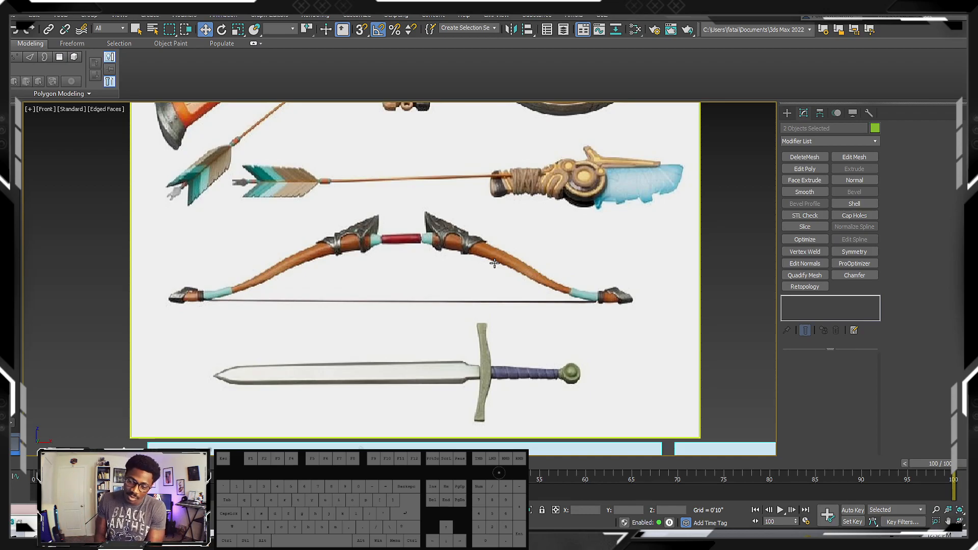
{"action": "scroll", "coordinate": [506, 251], "scroll_direction": "down", "scroll_amount": 4}
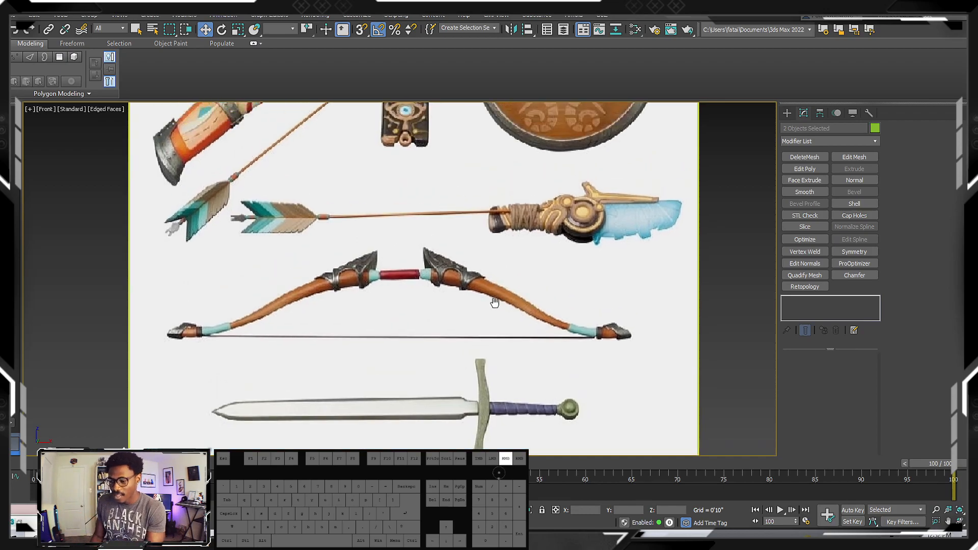
{"action": "scroll", "coordinate": [504, 299], "scroll_direction": "down", "scroll_amount": 3}
{"action": "middle_click_drag", "start_coordinate": [532, 319], "coordinate": [499, 250]}
Select the upper weapons-and-shield plane, turn on 3D snapping, and clear the selection
{"action": "middle_click_drag", "start_coordinate": [411, 240], "coordinate": [346, 241]}
{"action": "left_click", "coordinate": [346, 240]}
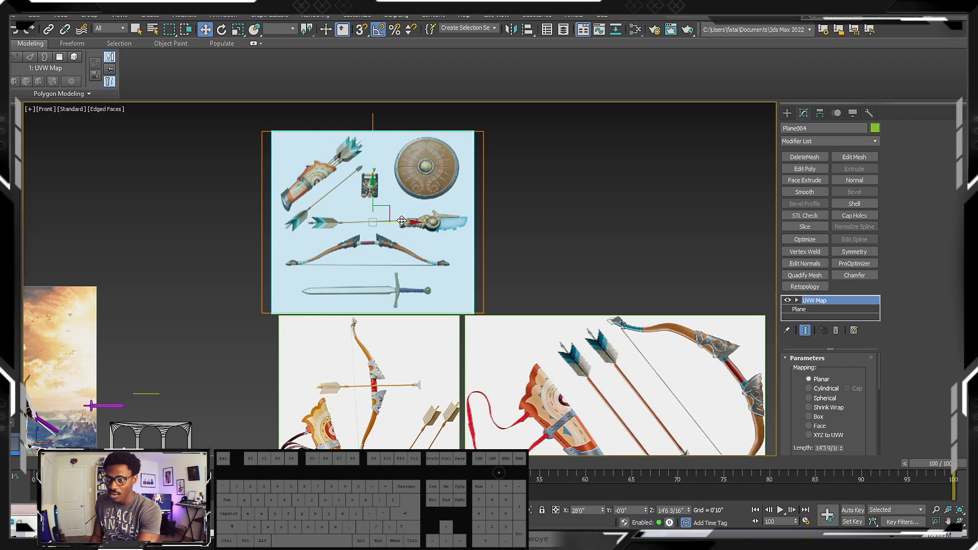
{"action": "key", "text": "s"}
{"action": "scroll", "coordinate": [401, 220], "scroll_direction": "down", "scroll_amount": 1}
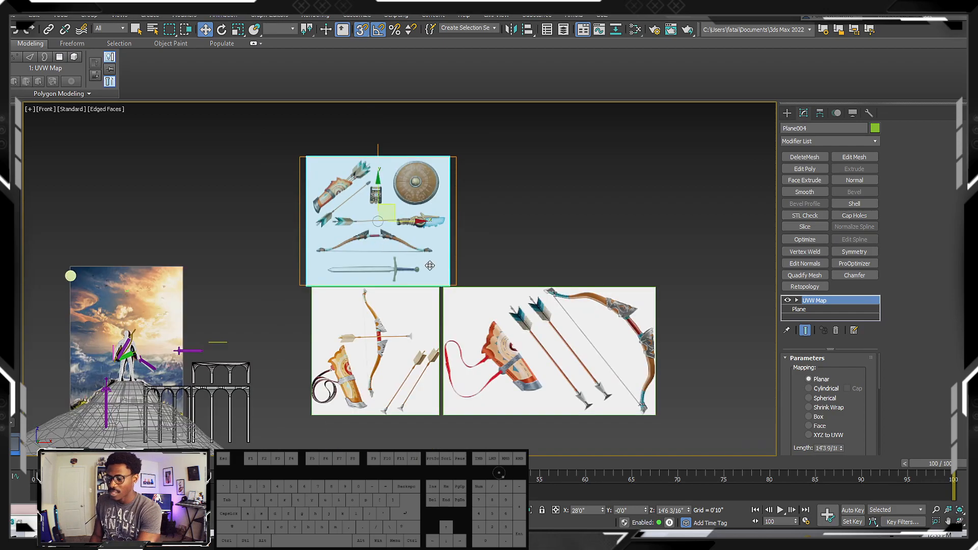
{"action": "left_click", "coordinate": [609, 222]}
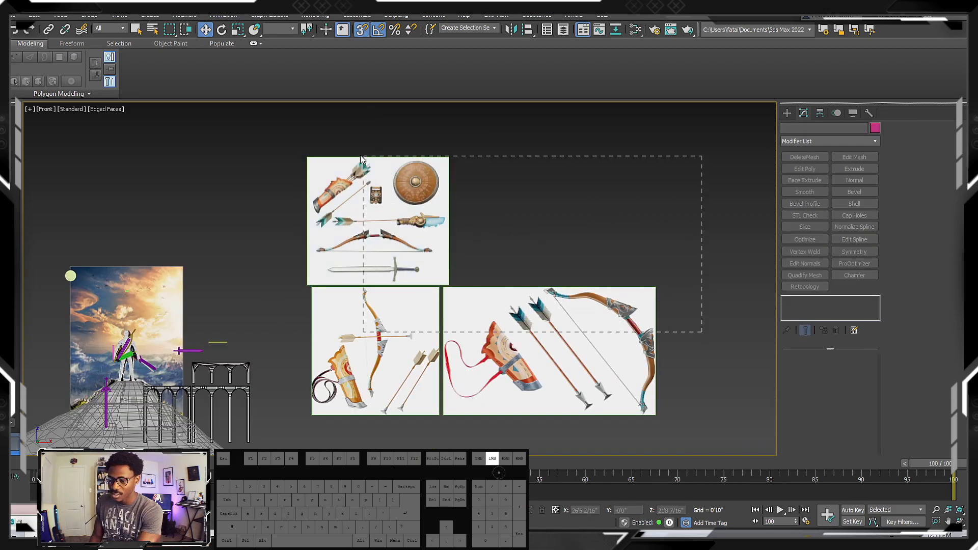
Freeze all three reference planes through their object properties, with Show Frozen in Gray turned off
{"action": "left_click_drag", "start_coordinate": [364, 160], "coordinate": [434, 242]}
{"action": "right_click", "coordinate": [412, 240]}
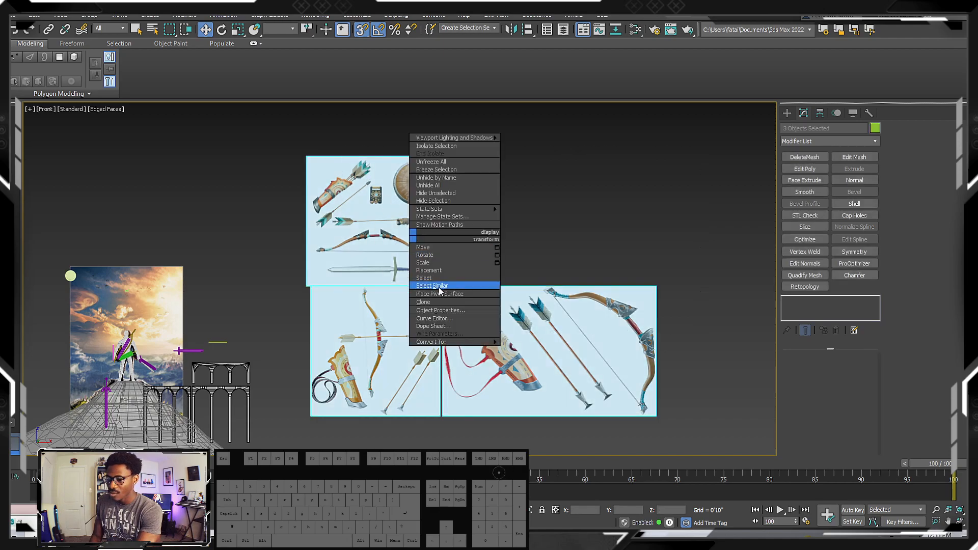
{"action": "left_click", "coordinate": [454, 312]}
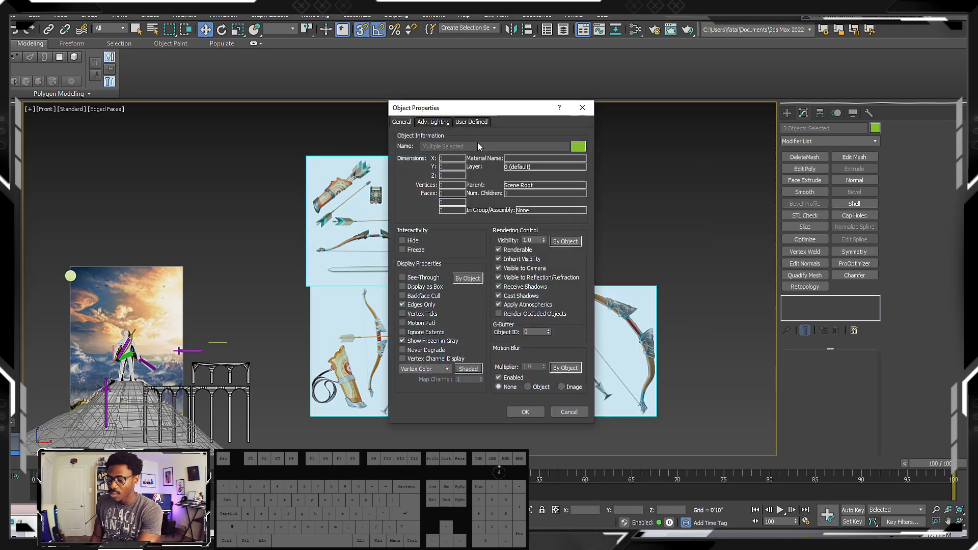
{"action": "left_click_drag", "start_coordinate": [489, 111], "coordinate": [678, 102]}
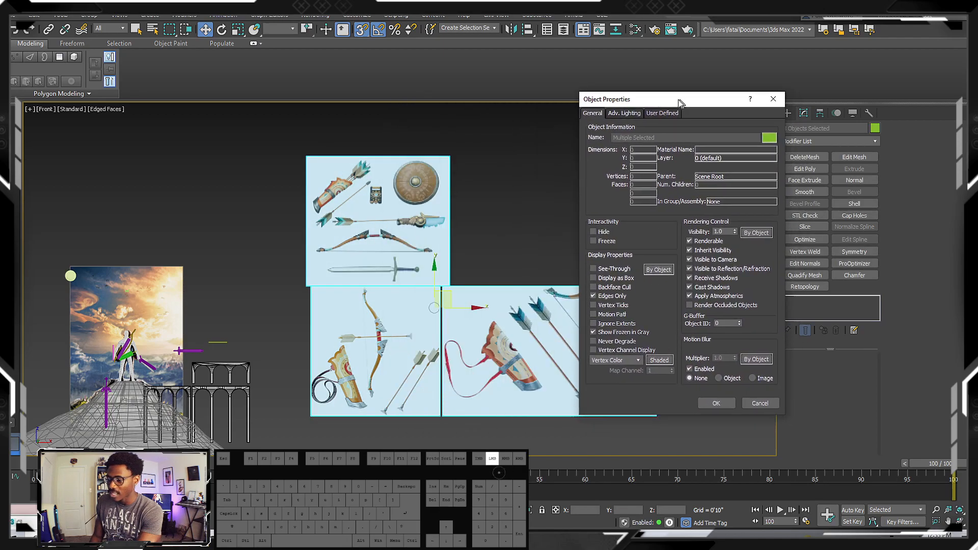
{"action": "left_click", "coordinate": [597, 333]}
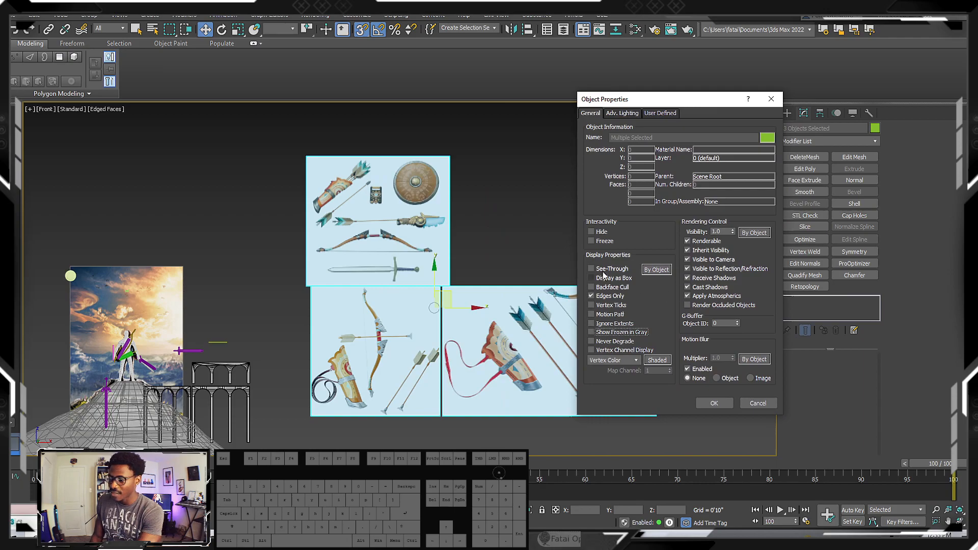
{"action": "left_click", "coordinate": [592, 242]}
{"action": "left_click", "coordinate": [714, 403]}
Try selecting the frozen reference planes to test the freeze, and bring up the Standard Primitives creation options
{"action": "left_click_drag", "start_coordinate": [660, 264], "coordinate": [243, 396]}
{"action": "left_click", "coordinate": [407, 204]}
{"action": "left_click_drag", "start_coordinate": [482, 266], "coordinate": [416, 379]}
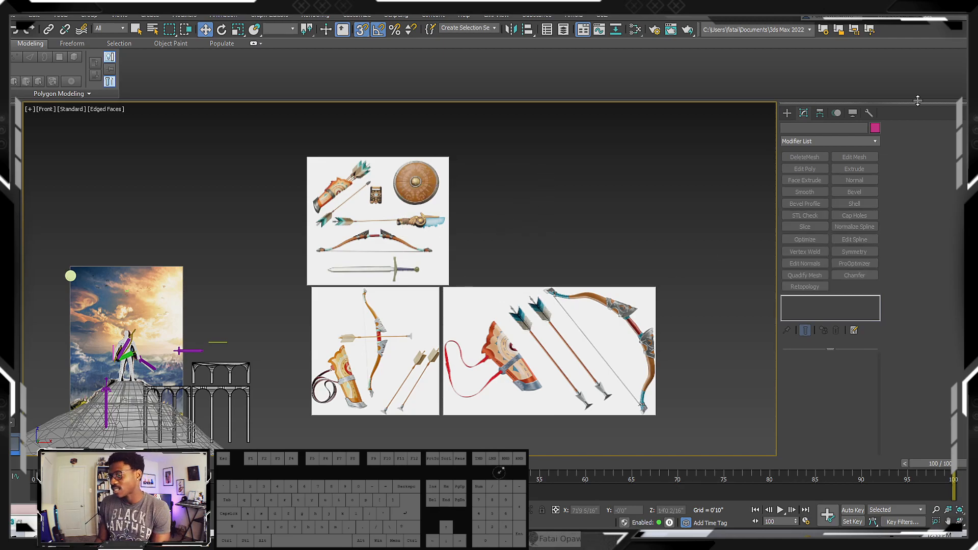
{"action": "left_click", "coordinate": [785, 113]}
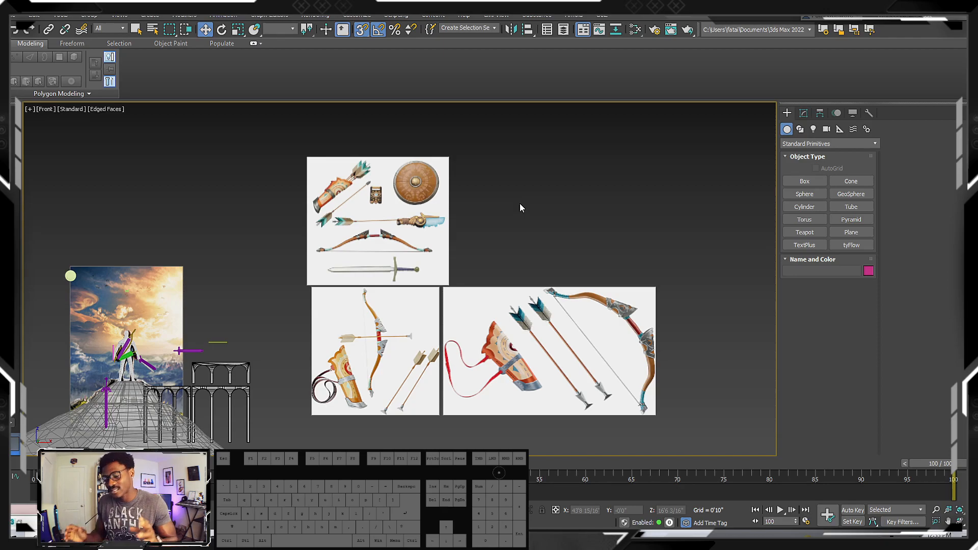
{"action": "scroll", "coordinate": [444, 210], "scroll_direction": "down", "scroll_amount": 2}
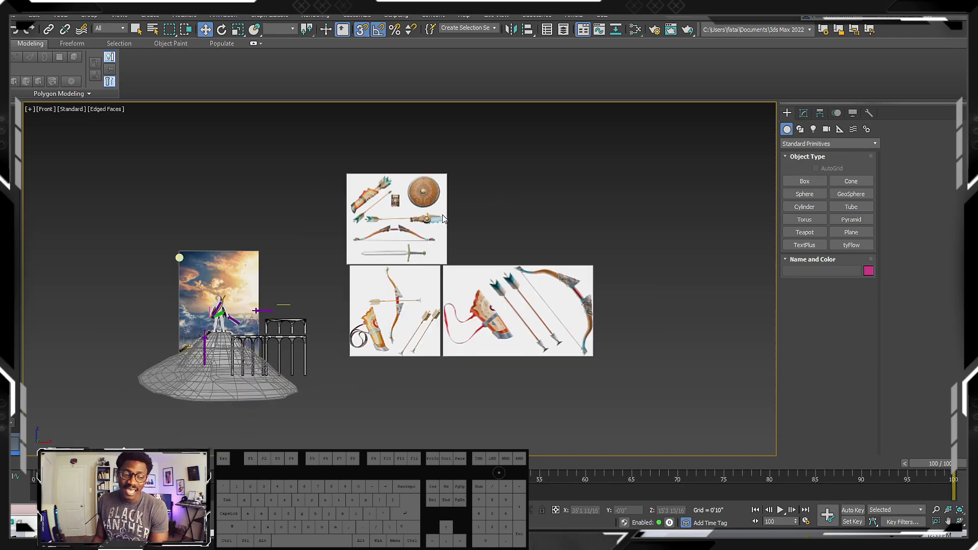
Examine the horizontal bow between the arrow and the sword on the upper reference plane
{"action": "scroll", "coordinate": [378, 249], "scroll_direction": "up", "scroll_amount": 5}
{"action": "middle_click_drag", "start_coordinate": [453, 228], "coordinate": [351, 264]}
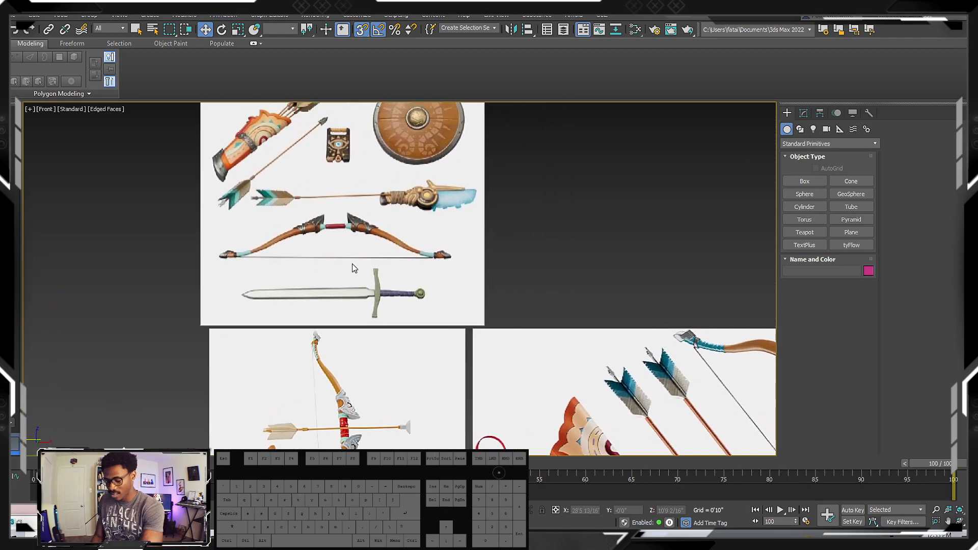
{"action": "key", "text": "f"}
{"action": "key", "text": "z"}
{"action": "middle_click_drag", "start_coordinate": [420, 215], "coordinate": [372, 245]}
{"action": "scroll", "coordinate": [408, 204], "scroll_direction": "up", "scroll_amount": 6}
{"action": "middle_click_drag", "start_coordinate": [378, 309], "coordinate": [359, 253]}
{"action": "scroll", "coordinate": [400, 245], "scroll_direction": "up", "scroll_amount": 4}
{"action": "scroll", "coordinate": [400, 245], "scroll_direction": "down", "scroll_amount": 4}
{"action": "scroll", "coordinate": [372, 225], "scroll_direction": "down", "scroll_amount": 2}
{"action": "scroll", "coordinate": [571, 233], "scroll_direction": "up", "scroll_amount": 2}
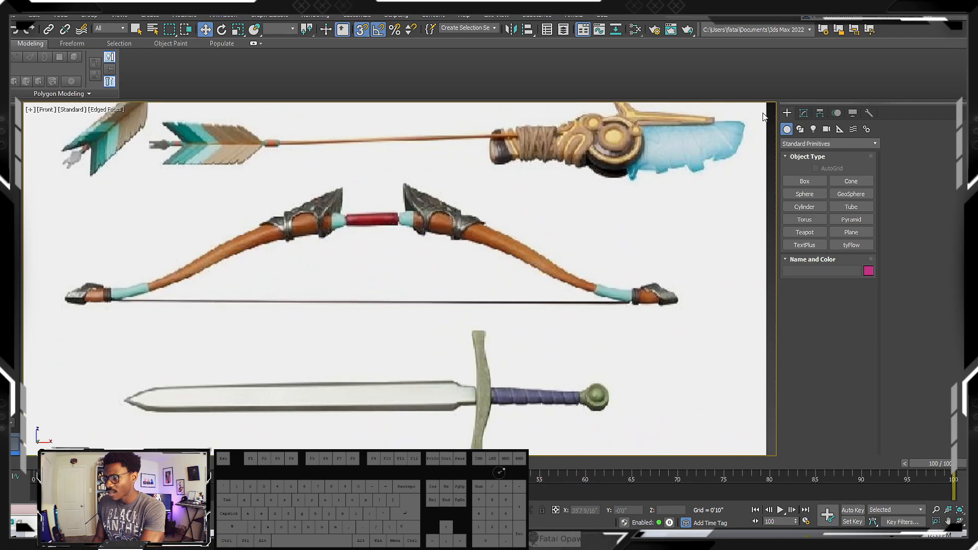
{"action": "middle_click_drag", "start_coordinate": [469, 232], "coordinate": [497, 229]}
{"action": "middle_click_drag", "start_coordinate": [152, 268], "coordinate": [188, 267]}
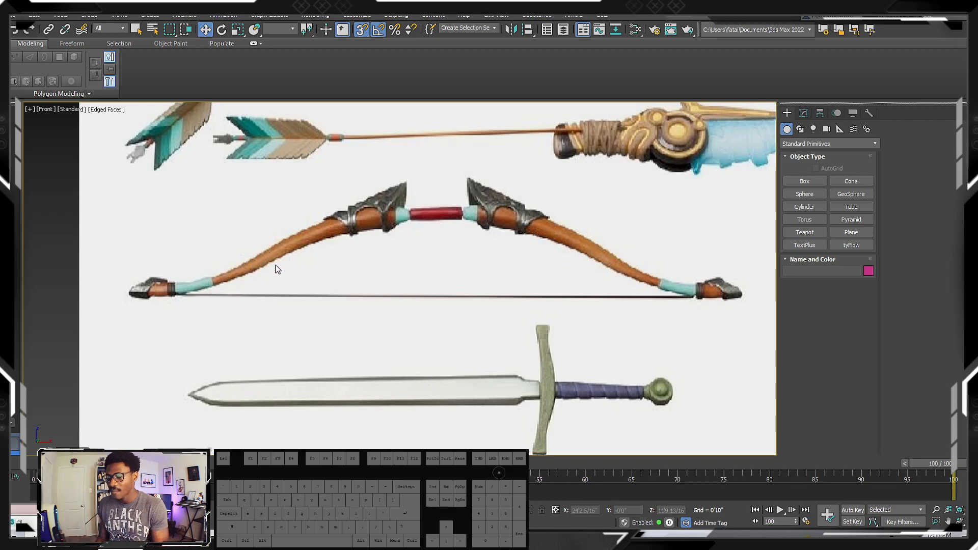
Draw a Line spline from the centre of the bow's red grip along the right limb to its tip
{"action": "left_click", "coordinate": [801, 130]}
{"action": "left_click", "coordinate": [804, 194]}
{"action": "middle_click_drag", "start_coordinate": [449, 210], "coordinate": [373, 213]}
{"action": "key", "text": "F3"}
{"action": "key", "text": "F3"}
{"action": "left_click", "coordinate": [372, 213]}
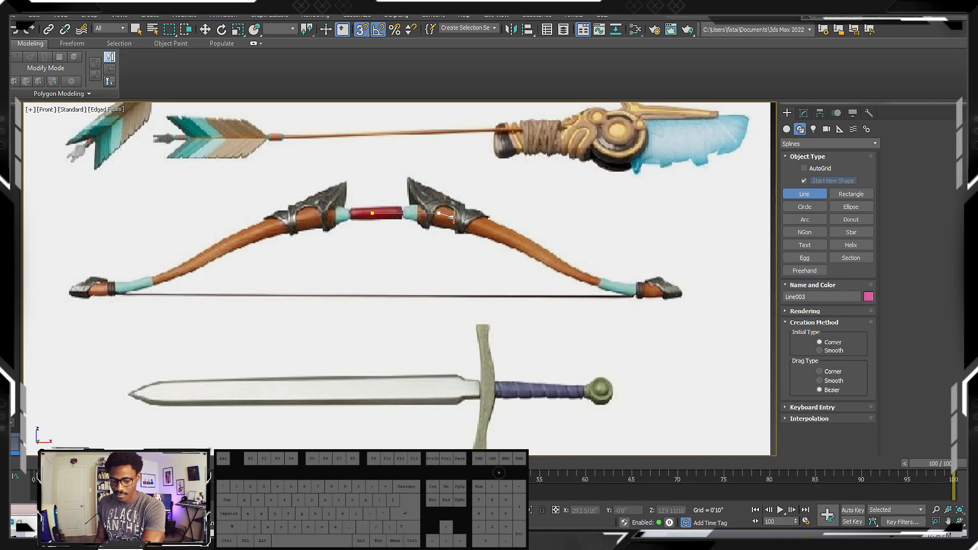
{"action": "left_click", "coordinate": [518, 242]}
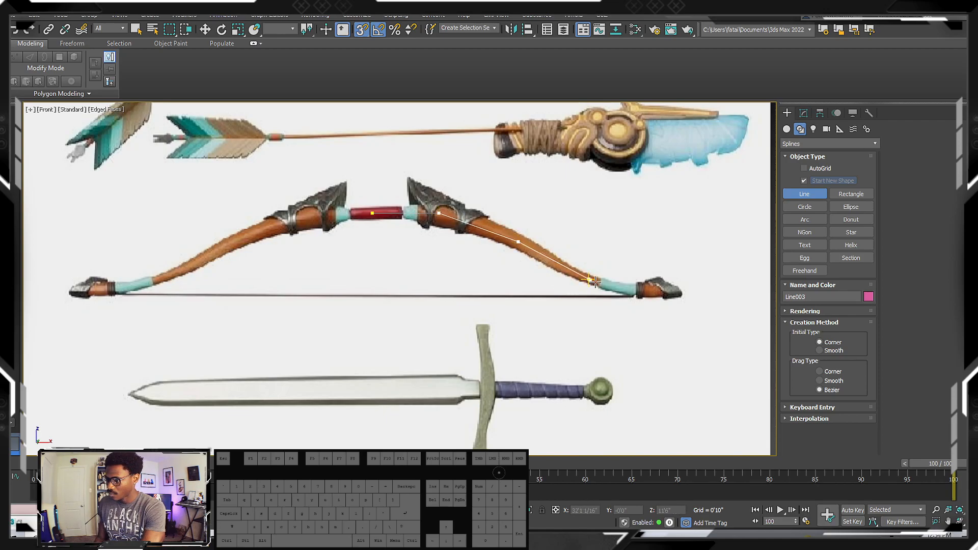
{"action": "left_click", "coordinate": [672, 290]}
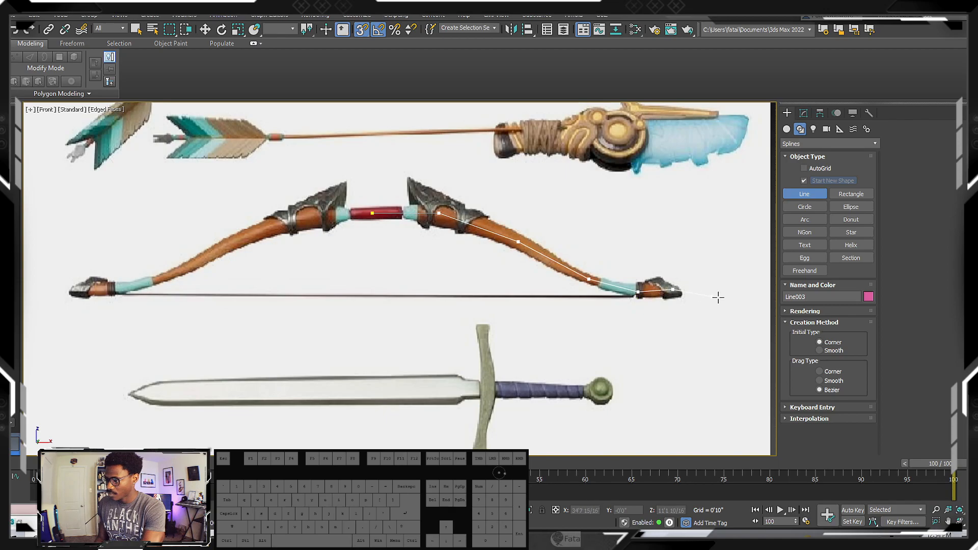
{"action": "right_click", "coordinate": [693, 267]}
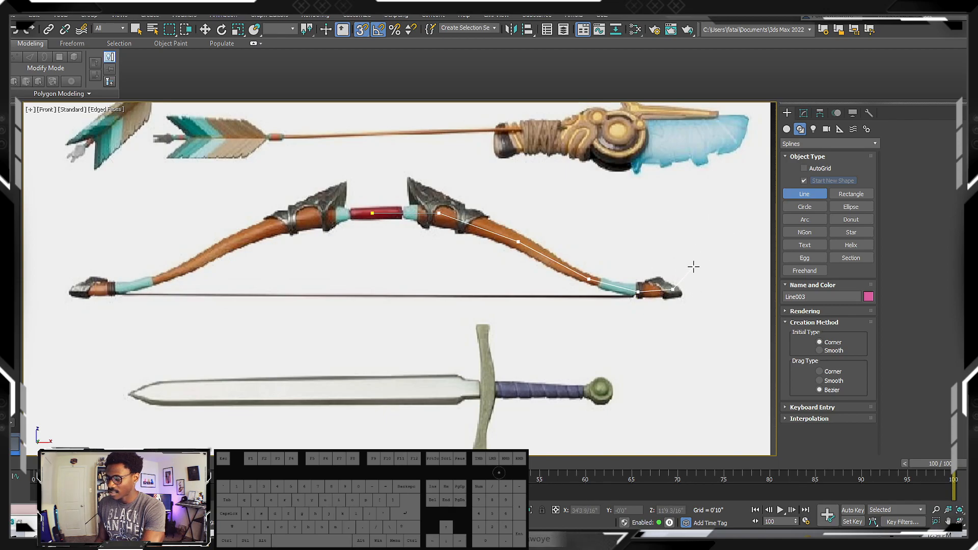
Draw a straight Line spline along the bowstring from the right limb tip to the string's left end
{"action": "middle_click_drag", "start_coordinate": [675, 306], "coordinate": [574, 304]}
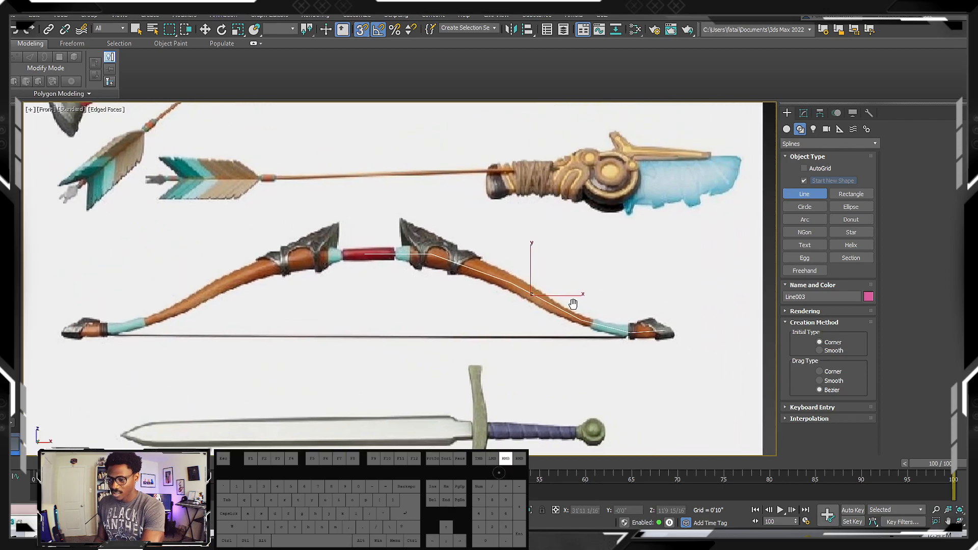
{"action": "scroll", "coordinate": [424, 278], "scroll_direction": "up", "scroll_amount": 1}
{"action": "scroll", "coordinate": [448, 280], "scroll_direction": "down", "scroll_amount": 3}
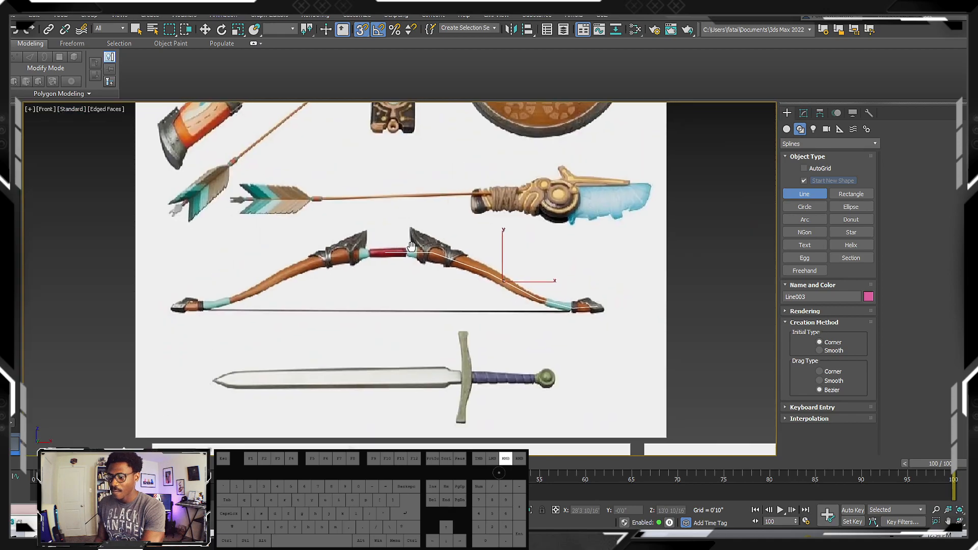
{"action": "scroll", "coordinate": [551, 303], "scroll_direction": "up", "scroll_amount": 3}
{"action": "middle_click_drag", "start_coordinate": [571, 291], "coordinate": [693, 288]}
{"action": "scroll", "coordinate": [695, 289], "scroll_direction": "down", "scroll_amount": 2}
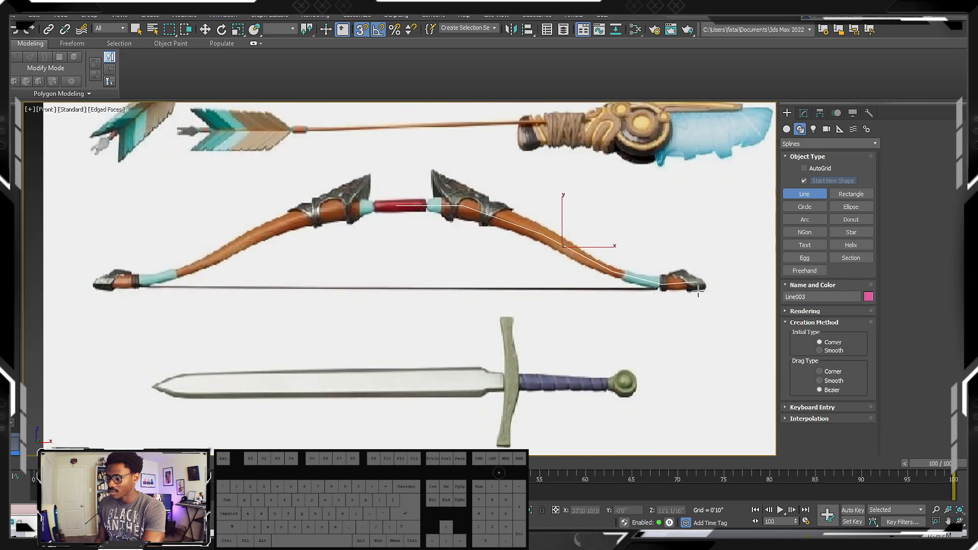
{"action": "right_click", "coordinate": [696, 288]}
{"action": "left_click", "coordinate": [696, 288]}
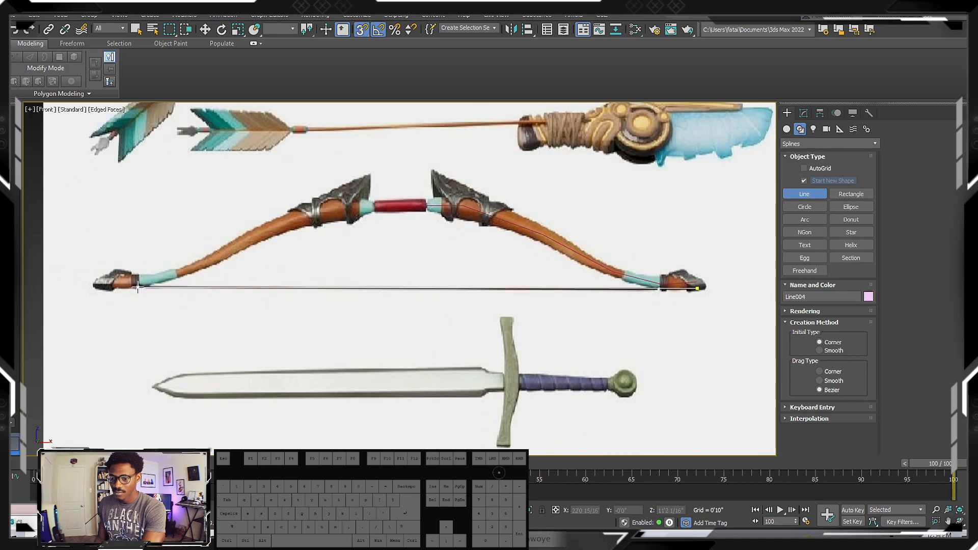
{"action": "right_click", "coordinate": [204, 286]}
Compare the traced limb and bowstring lines with the bow in the reference image
{"action": "middle_click_drag", "start_coordinate": [411, 286], "coordinate": [297, 276]}
{"action": "middle_click_drag", "start_coordinate": [167, 304], "coordinate": [307, 279]}
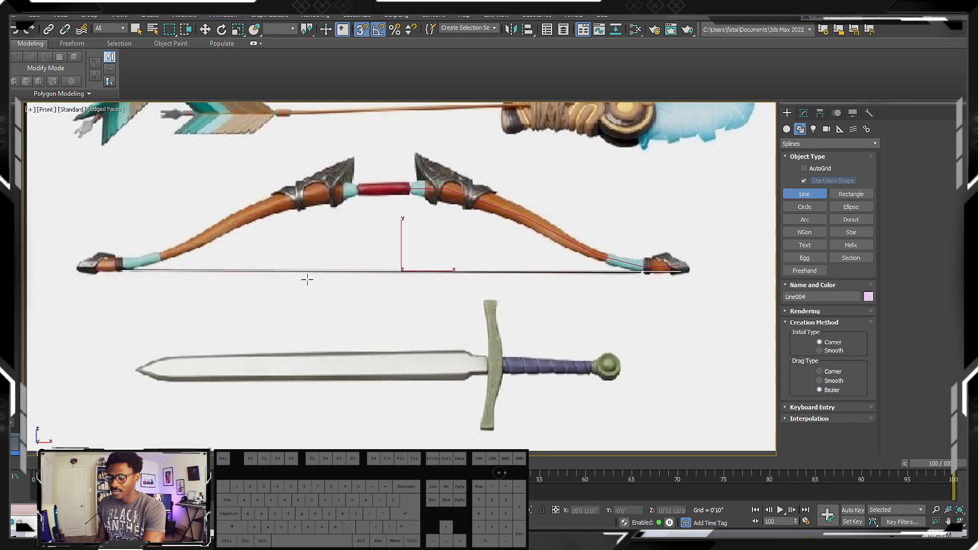
{"action": "scroll", "coordinate": [181, 263], "scroll_direction": "up", "scroll_amount": 1}
{"action": "scroll", "coordinate": [339, 240], "scroll_direction": "down", "scroll_amount": 2}
{"action": "scroll", "coordinate": [338, 231], "scroll_direction": "up", "scroll_amount": 3}
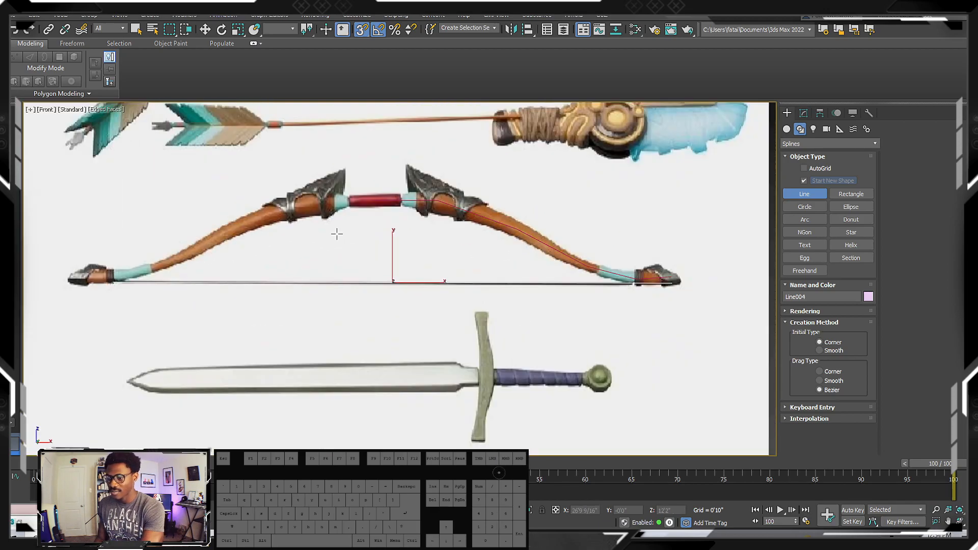
{"action": "scroll", "coordinate": [366, 205], "scroll_direction": "down", "scroll_amount": 2}
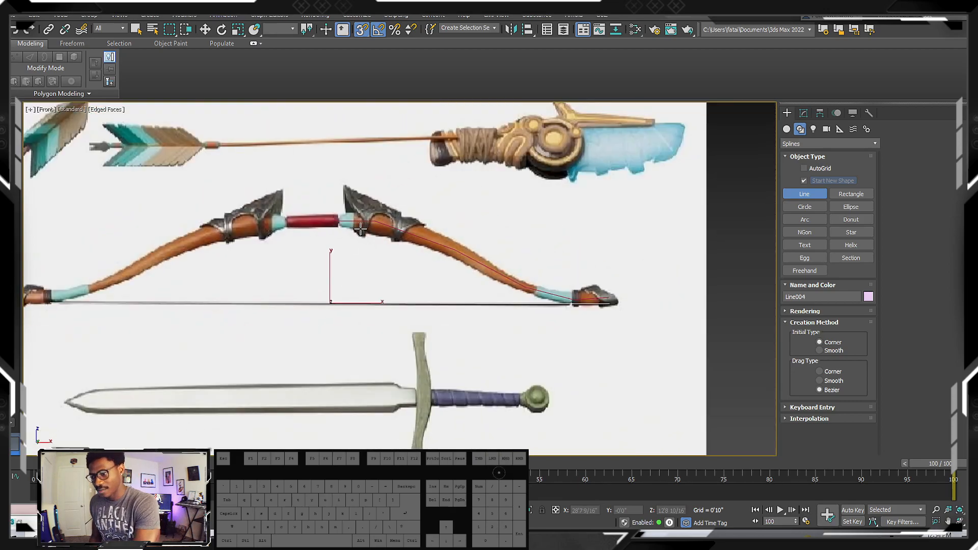
{"action": "scroll", "coordinate": [360, 224], "scroll_direction": "down", "scroll_amount": 3}
{"action": "middle_click_drag", "start_coordinate": [360, 224], "coordinate": [379, 238], "text": "alt"}
{"action": "key", "text": "f"}
{"action": "scroll", "coordinate": [372, 243], "scroll_direction": "up", "scroll_amount": 3}
{"action": "scroll", "coordinate": [408, 233], "scroll_direction": "down", "scroll_amount": 3}
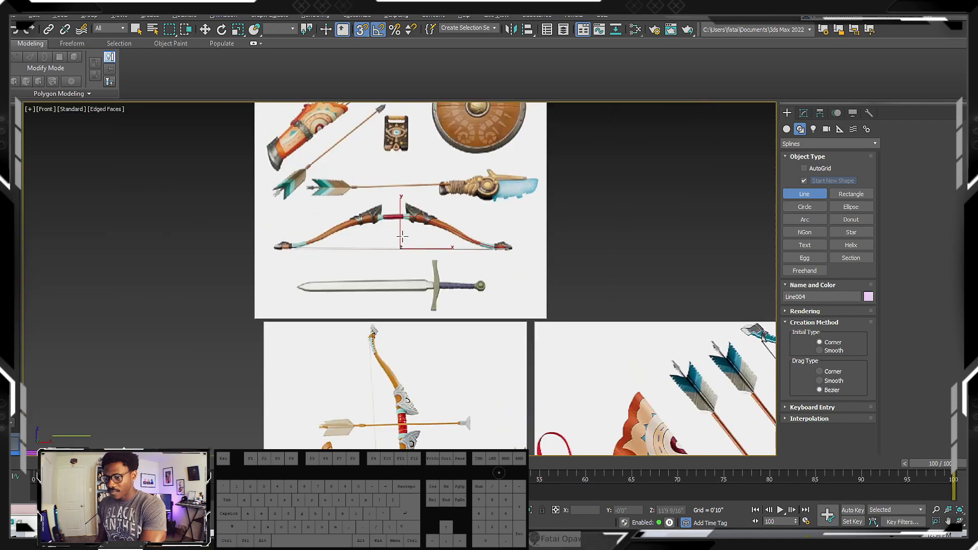
{"action": "scroll", "coordinate": [414, 231], "scroll_direction": "up", "scroll_amount": 3}
Select the right limb spline and enable its rendering in both the renderer and the viewport
{"action": "right_click", "coordinate": [509, 188]}
{"action": "scroll", "coordinate": [552, 211], "scroll_direction": "up", "scroll_amount": 3}
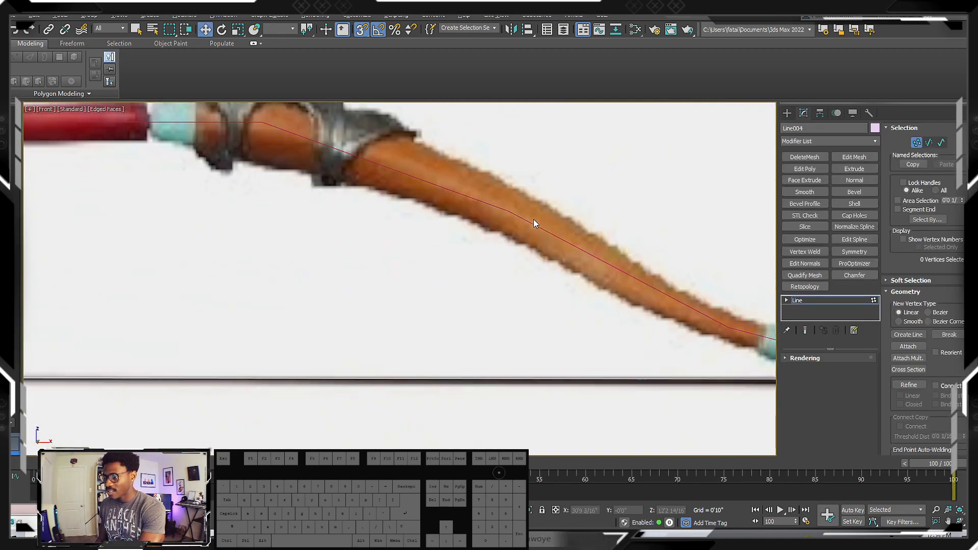
{"action": "scroll", "coordinate": [529, 225], "scroll_direction": "down", "scroll_amount": 3}
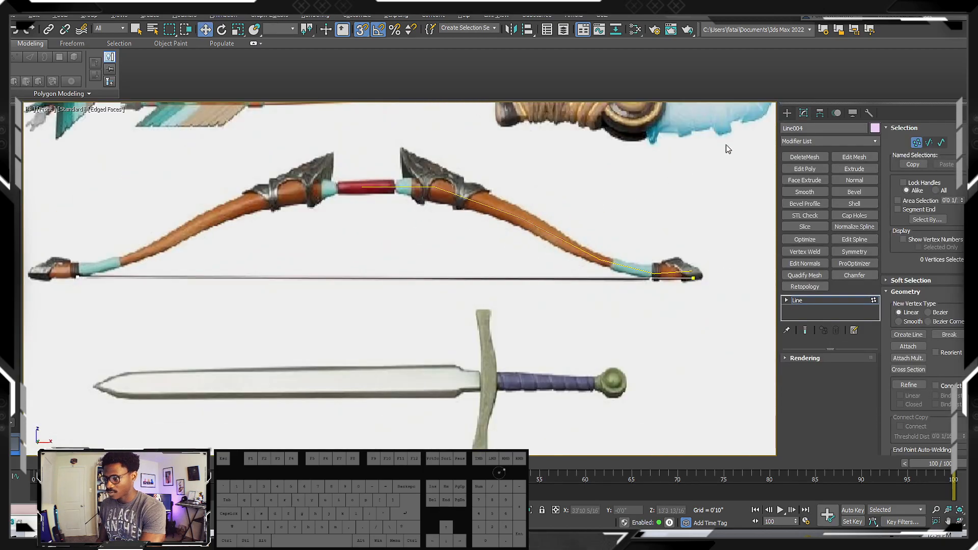
{"action": "left_click", "coordinate": [787, 113]}
{"action": "left_click", "coordinate": [516, 216]}
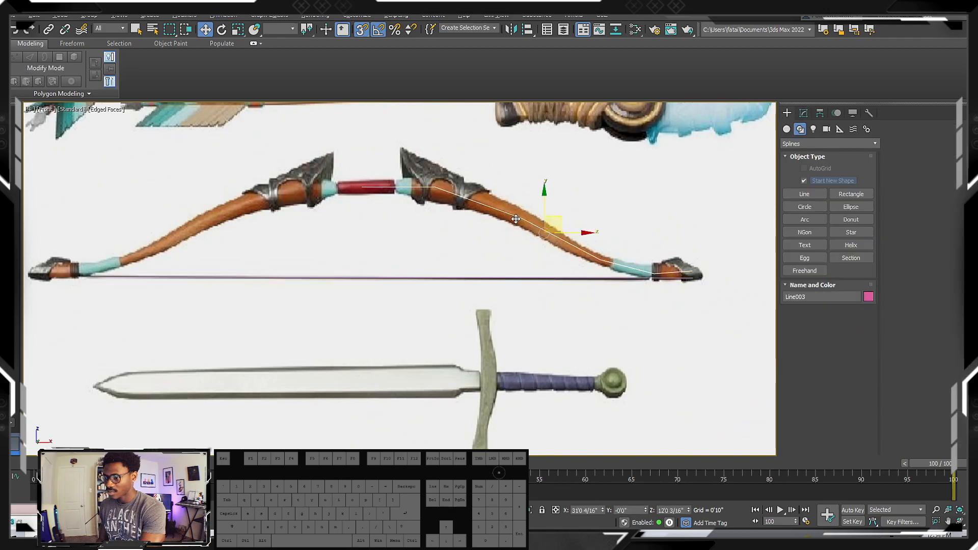
{"action": "scroll", "coordinate": [400, 185], "scroll_direction": "up", "scroll_amount": 3}
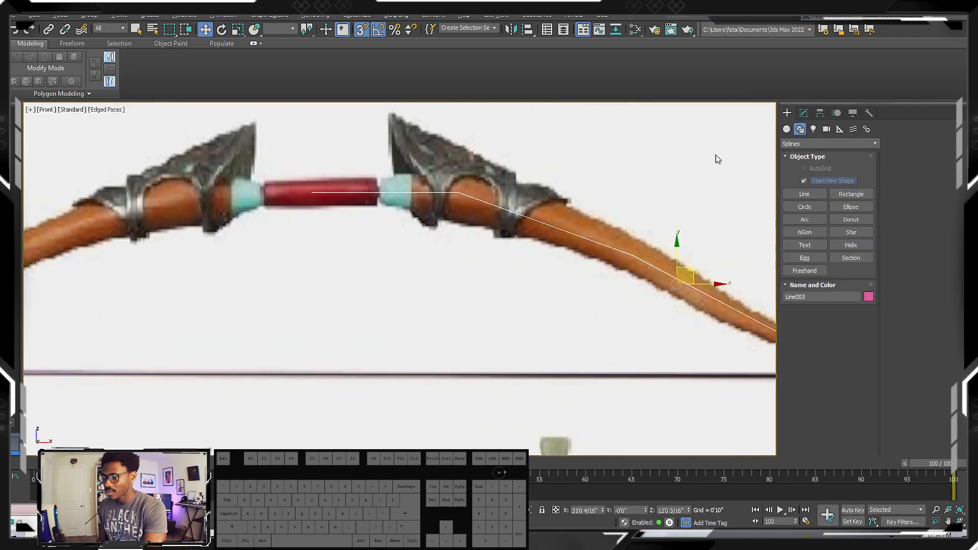
{"action": "left_click", "coordinate": [804, 113]}
{"action": "scroll", "coordinate": [615, 219], "scroll_direction": "down", "scroll_amount": 1}
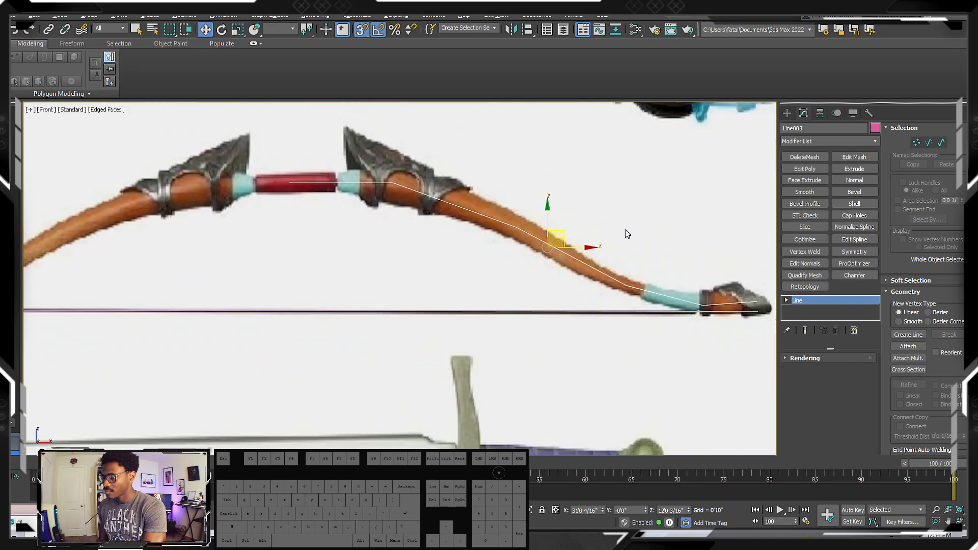
{"action": "left_click", "coordinate": [786, 359]}
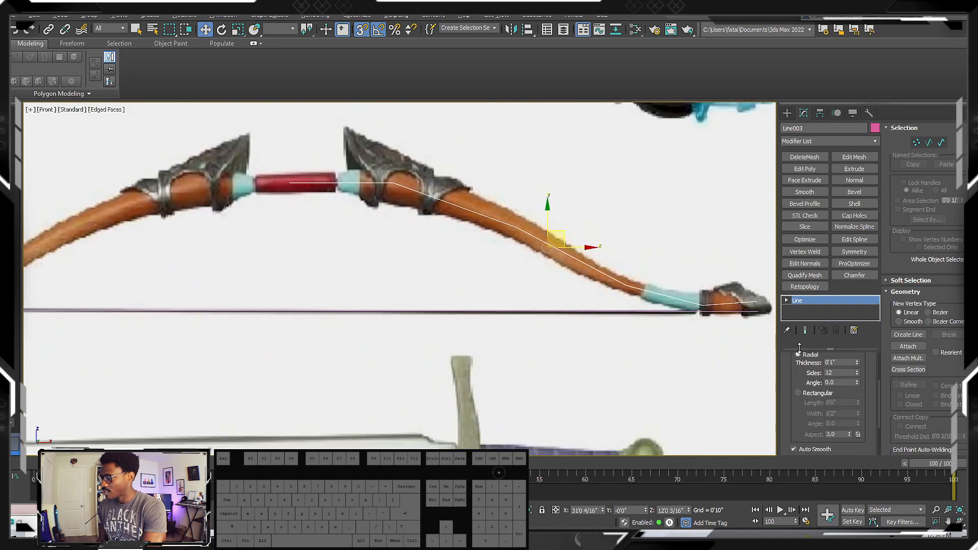
{"action": "scroll", "coordinate": [865, 377], "scroll_direction": "up", "scroll_amount": 3}
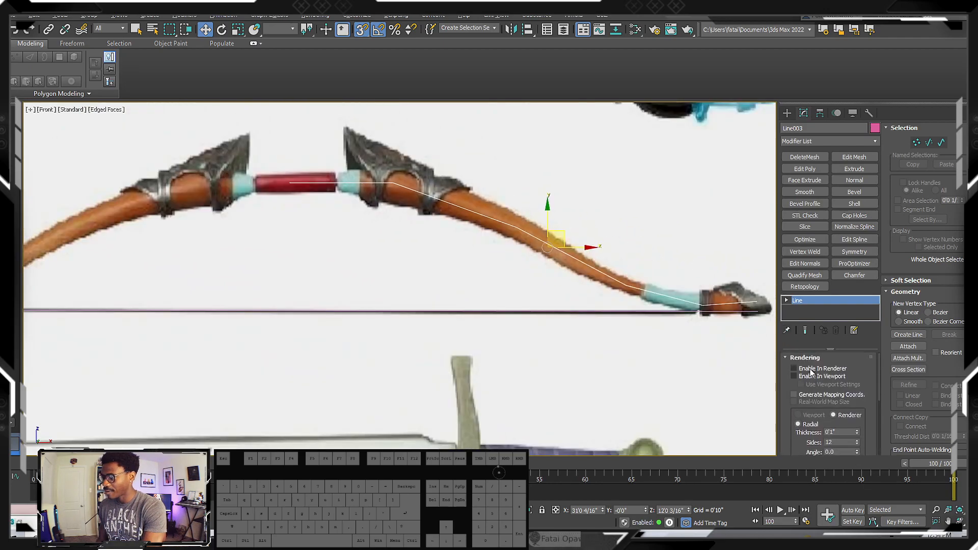
{"action": "left_click", "coordinate": [794, 368]}
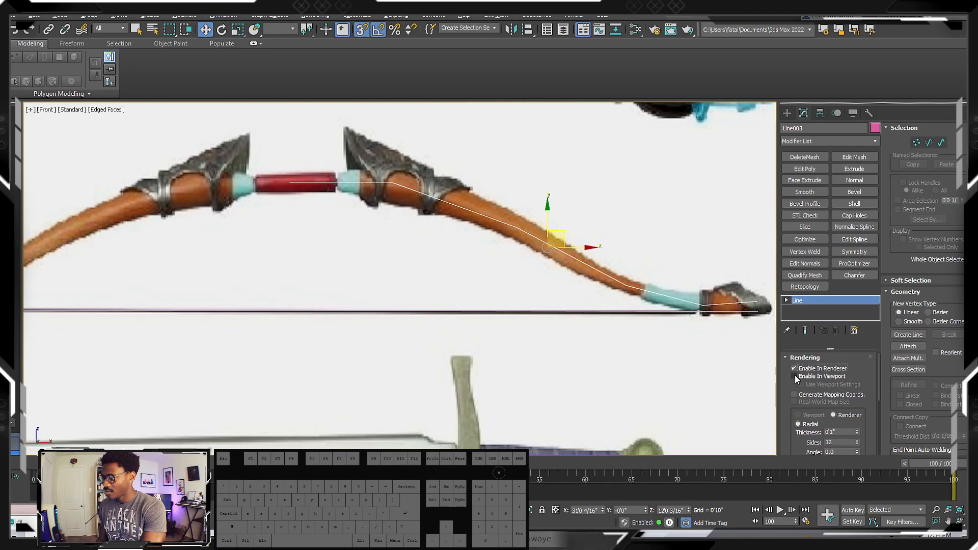
{"action": "left_click", "coordinate": [793, 376]}
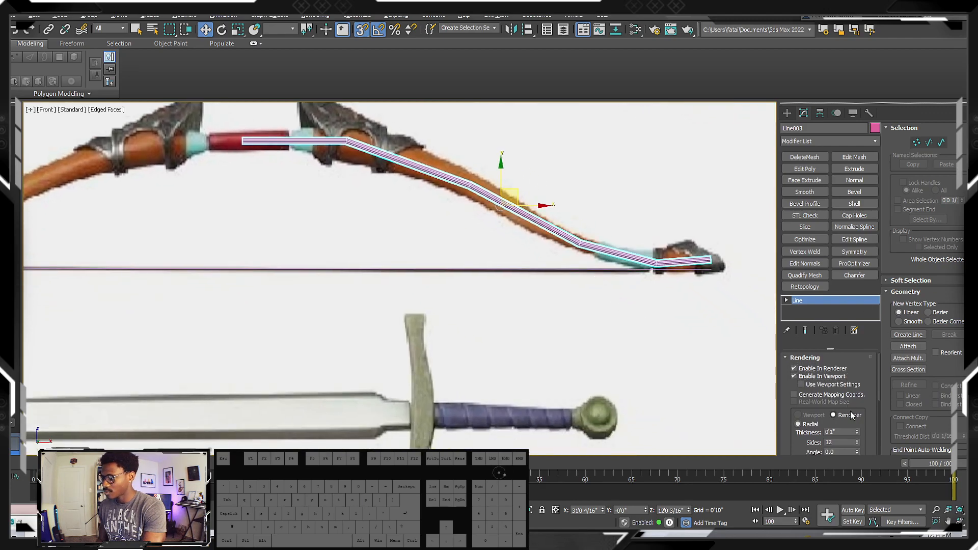
Set the limb spline's radial thickness to 0'4 1/16"
{"action": "left_click_drag", "start_coordinate": [865, 385], "coordinate": [871, 345]}
{"action": "scroll", "coordinate": [858, 355], "scroll_direction": "down", "scroll_amount": 1}
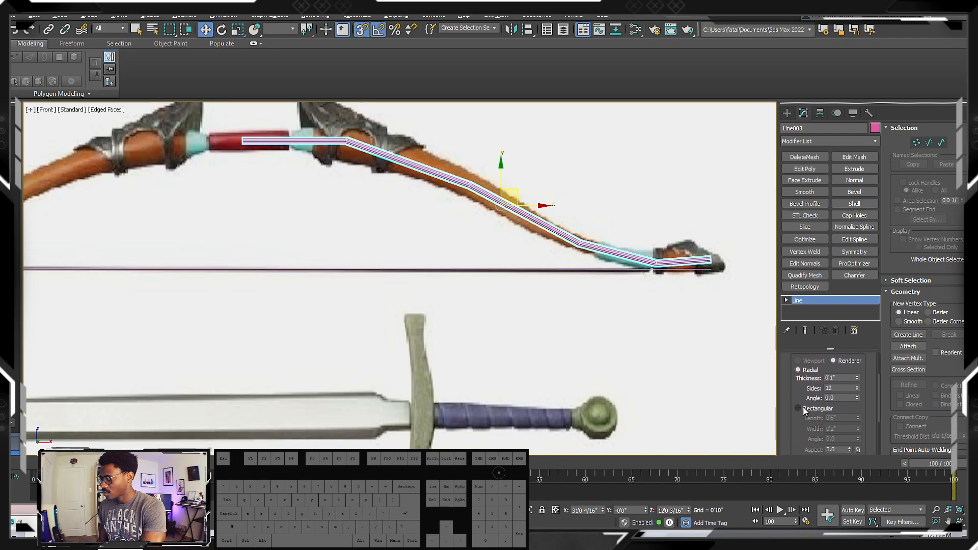
{"action": "left_click_drag", "start_coordinate": [864, 404], "coordinate": [865, 400]}
{"action": "scroll", "coordinate": [838, 381], "scroll_direction": "up", "scroll_amount": 1}
{"action": "left_click_drag", "start_coordinate": [857, 387], "coordinate": [865, 226]}
{"action": "middle_click_drag", "start_coordinate": [430, 253], "coordinate": [520, 307]}
{"action": "scroll", "coordinate": [378, 202], "scroll_direction": "up", "scroll_amount": 4}
{"action": "scroll", "coordinate": [452, 203], "scroll_direction": "down", "scroll_amount": 4}
{"action": "middle_click_drag", "start_coordinate": [451, 203], "coordinate": [369, 200]}
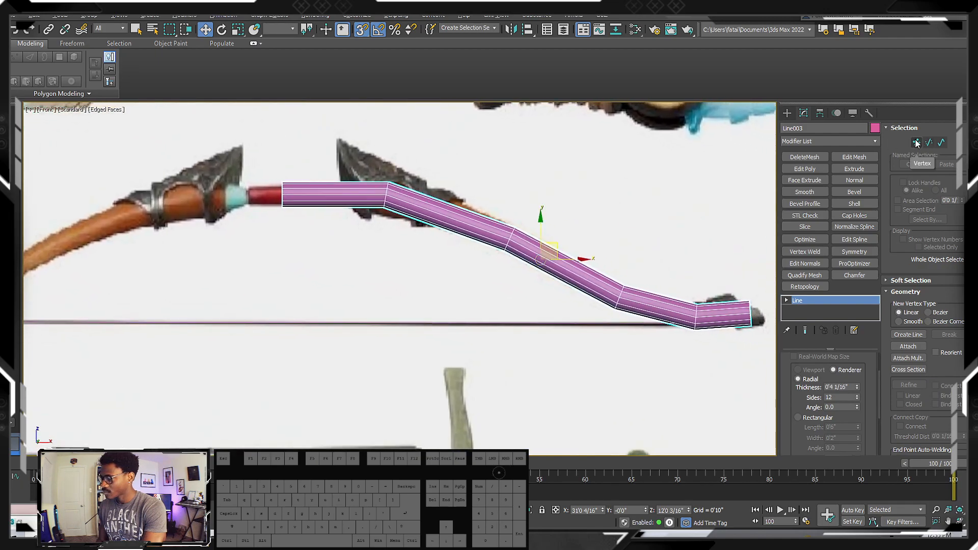
Make the limb tube see-through and compare its thickness and path with the reference bow
{"action": "scroll", "coordinate": [534, 204], "scroll_direction": "down", "scroll_amount": 6}
{"action": "scroll", "coordinate": [476, 229], "scroll_direction": "up", "scroll_amount": 4}
{"action": "key", "text": "alt+x"}
{"action": "scroll", "coordinate": [489, 223], "scroll_direction": "up", "scroll_amount": 3}
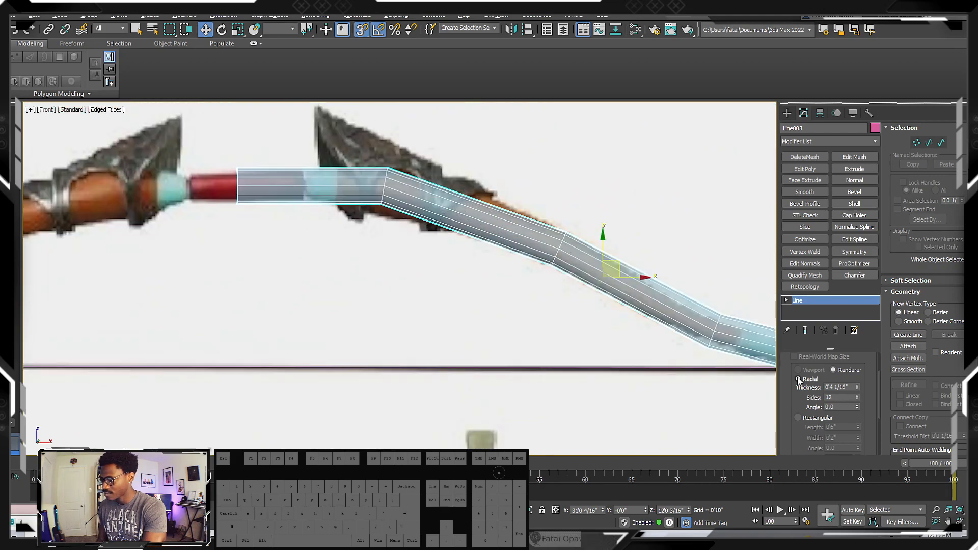
{"action": "scroll", "coordinate": [489, 224], "scroll_direction": "down", "scroll_amount": 2}
{"action": "scroll", "coordinate": [492, 223], "scroll_direction": "up", "scroll_amount": 2}
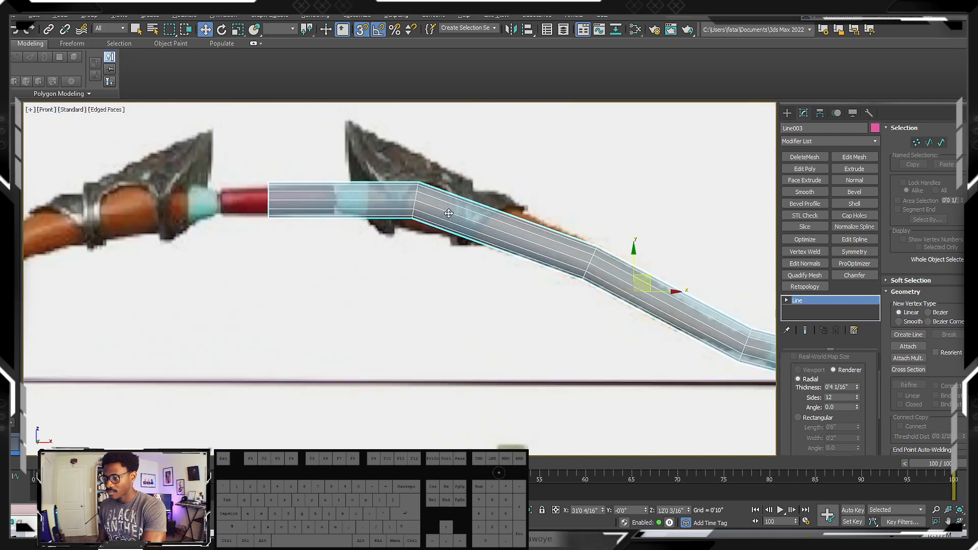
{"action": "middle_click_drag", "start_coordinate": [492, 222], "coordinate": [366, 175]}
{"action": "middle_click_drag", "start_coordinate": [564, 250], "coordinate": [551, 239]}
{"action": "scroll", "coordinate": [552, 239], "scroll_direction": "down", "scroll_amount": 2}
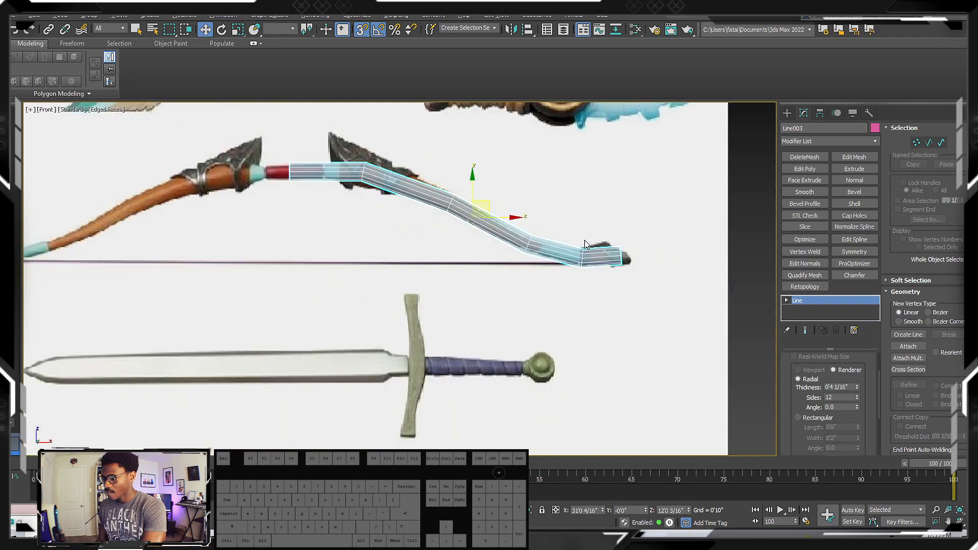
Expand the limb spline's Interpolation settings and return the tube to opaque display
{"action": "scroll", "coordinate": [965, 197], "scroll_direction": "down", "scroll_amount": 3}
{"action": "scroll", "coordinate": [947, 153], "scroll_direction": "down", "scroll_amount": 4}
{"action": "mouse_move", "coordinate": [854, 424]}
{"action": "left_mouse_down"}
{"action": "mouse_move", "coordinate": [847, 313]}
{"action": "mouse_move", "coordinate": [854, 425]}
{"action": "left_mouse_up"}
{"action": "left_click_drag", "start_coordinate": [959, 435], "coordinate": [952, 218]}
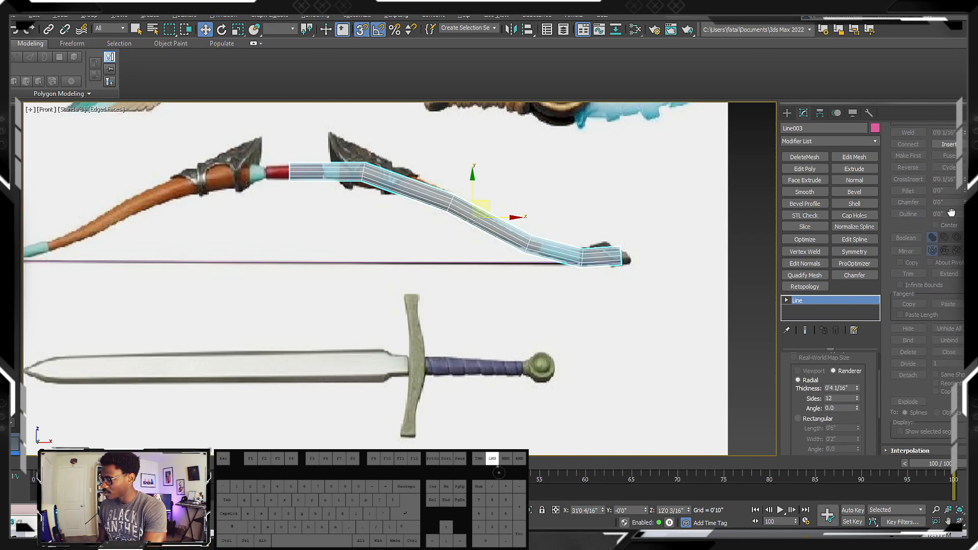
{"action": "left_click", "coordinate": [911, 452]}
{"action": "left_click_drag", "start_coordinate": [957, 428], "coordinate": [957, 423]}
{"action": "key", "text": "ctrl+z"}
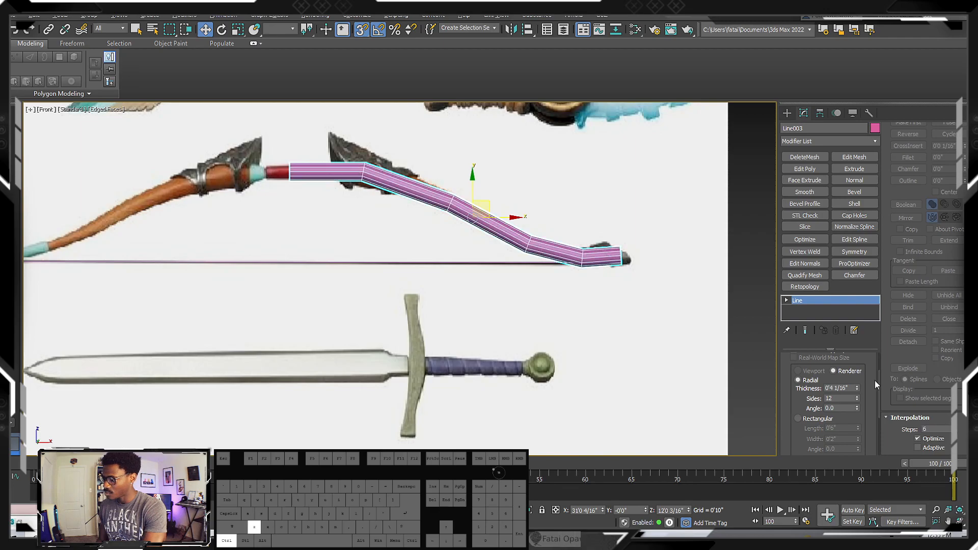
Enter vertex editing on the limb spline and select its vertices beyond the grip end, checking them in wireframe
{"action": "middle_click_drag", "start_coordinate": [517, 280], "coordinate": [539, 304]}
{"action": "key", "text": "1"}
{"action": "mouse_move", "coordinate": [376, 171]}
{"action": "left_mouse_down"}
{"action": "mouse_move", "coordinate": [391, 190]}
{"action": "mouse_move", "coordinate": [683, 350]}
{"action": "mouse_move", "coordinate": [662, 342]}
{"action": "left_mouse_up"}
{"action": "key", "text": "F3"}
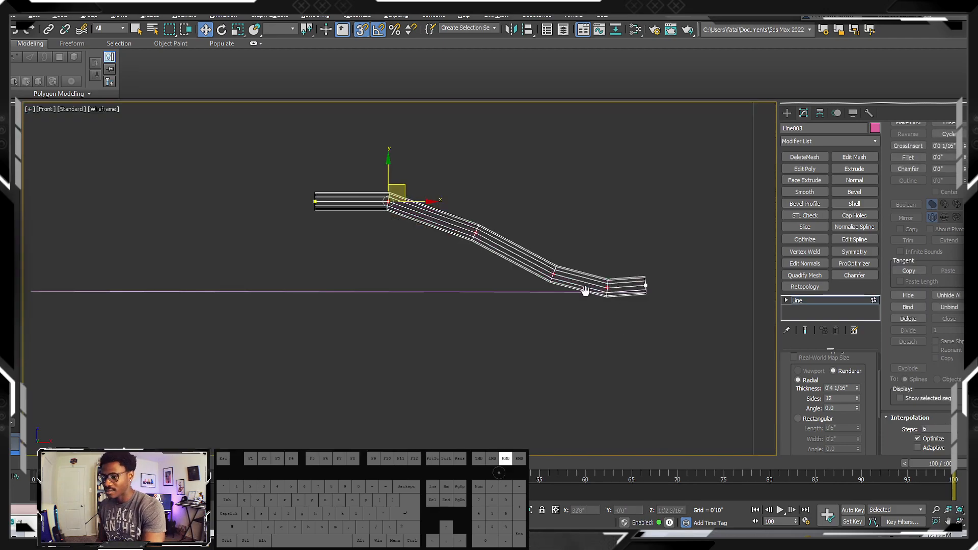
{"action": "scroll", "coordinate": [494, 261], "scroll_direction": "up", "scroll_amount": 3}
{"action": "scroll", "coordinate": [497, 263], "scroll_direction": "down", "scroll_amount": 3}
{"action": "key", "text": "F3"}
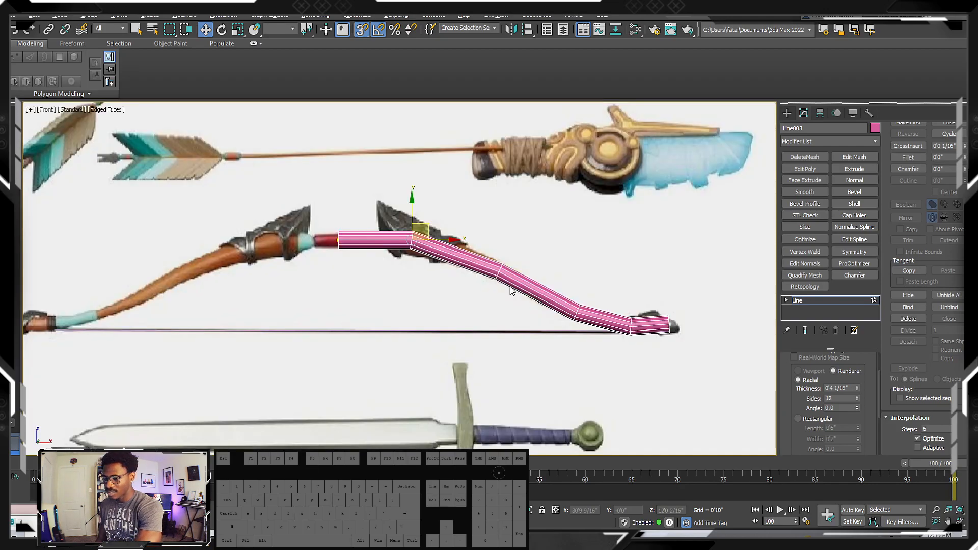
{"action": "middle_click_drag", "start_coordinate": [512, 290], "coordinate": [536, 286]}
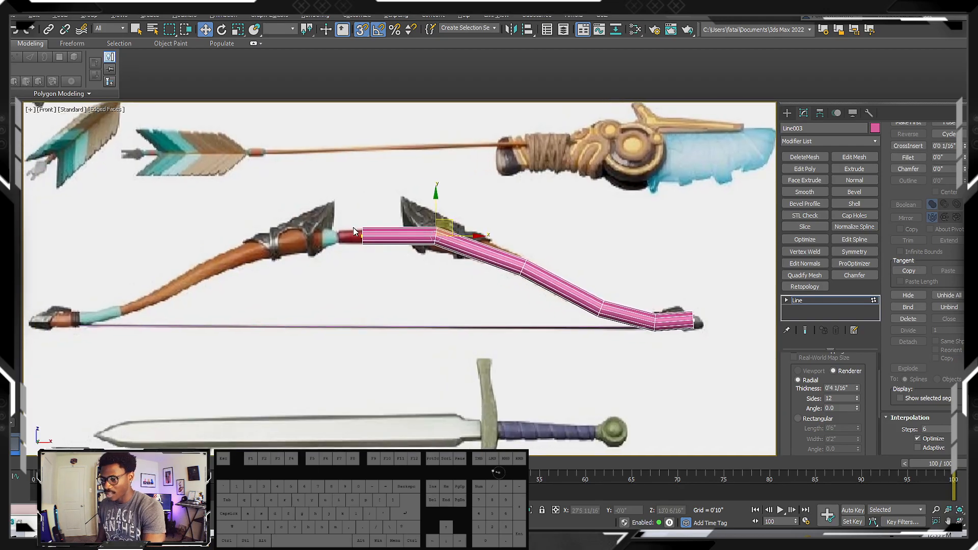
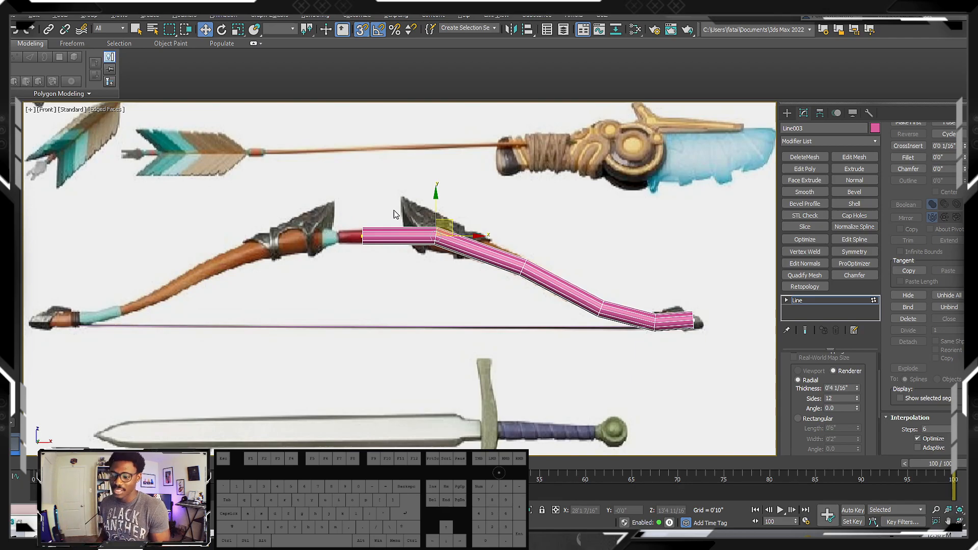
Add an Edit Poly modifier to the limb tube and display it see-through over the reference bow
{"action": "middle_click_drag", "start_coordinate": [562, 275], "coordinate": [556, 264]}
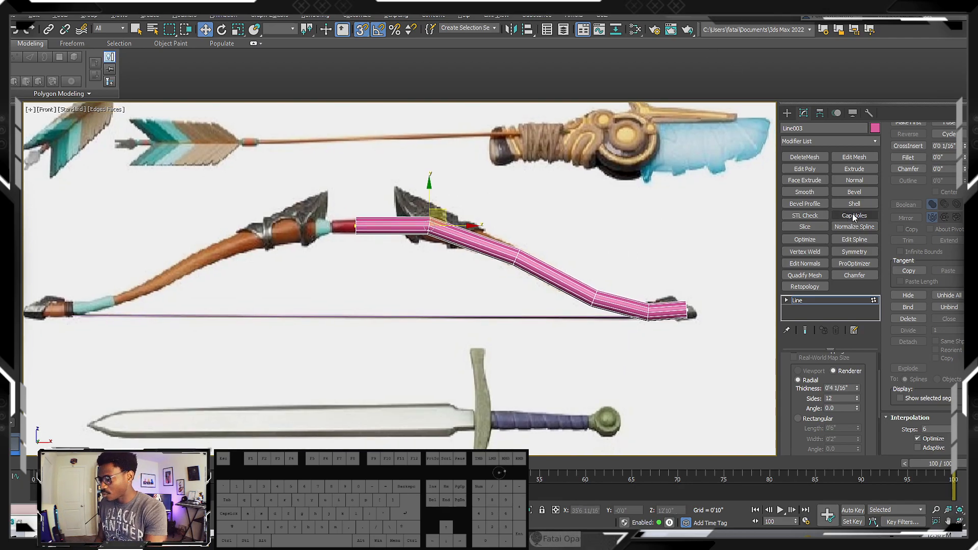
{"action": "left_click", "coordinate": [810, 168]}
{"action": "key", "text": "alt+x"}
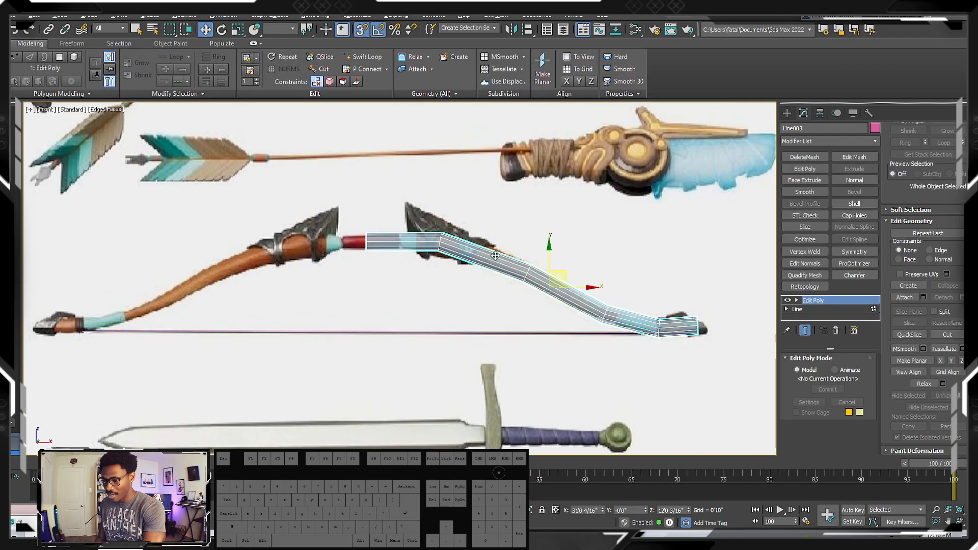
{"action": "scroll", "coordinate": [444, 244], "scroll_direction": "up", "scroll_amount": 5}
{"action": "scroll", "coordinate": [447, 244], "scroll_direction": "down", "scroll_amount": 4}
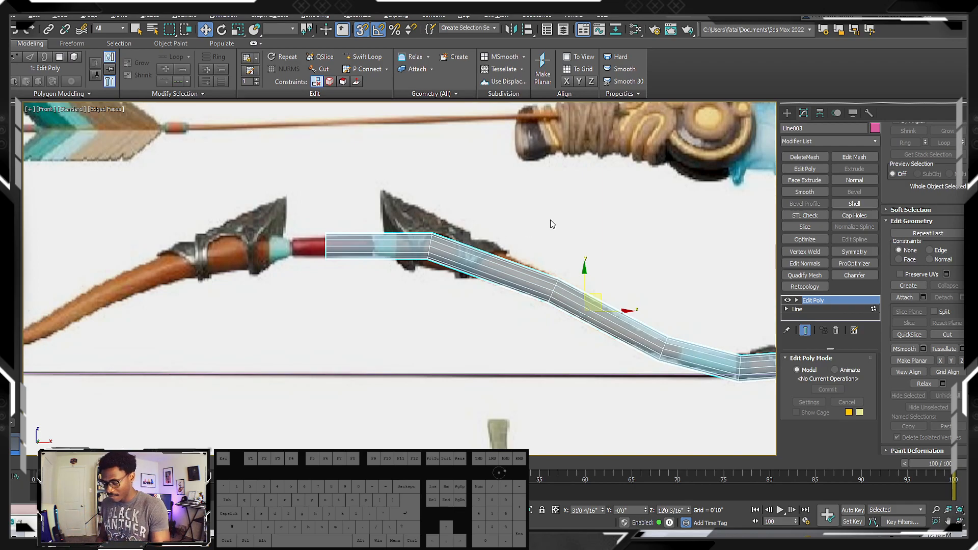
{"action": "scroll", "coordinate": [433, 263], "scroll_direction": "up", "scroll_amount": 3}
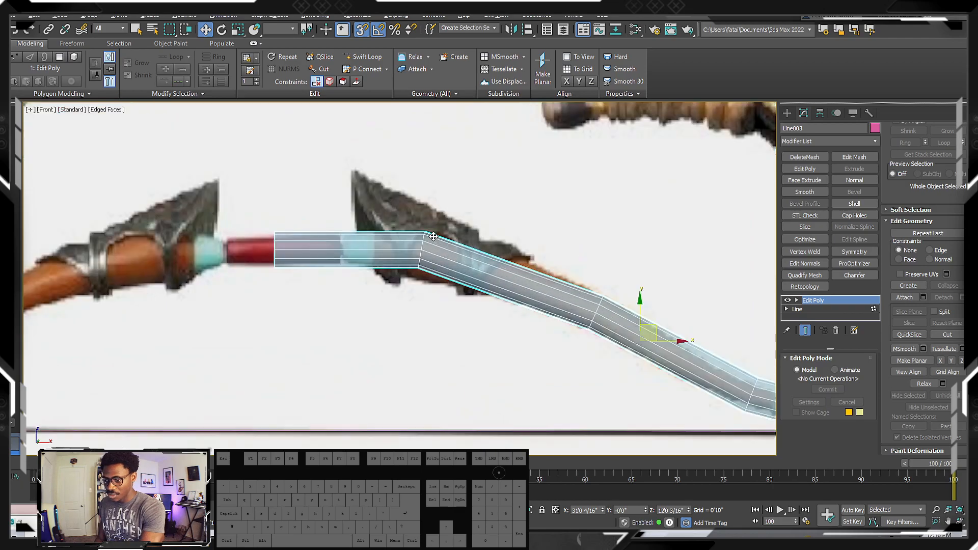
Enter vertex editing, select the vertex ring at the limb's first bend, and turn off grid and angle snapping
{"action": "key", "text": "1"}
{"action": "scroll", "coordinate": [430, 260], "scroll_direction": "up", "scroll_amount": 2}
{"action": "left_click_drag", "start_coordinate": [391, 196], "coordinate": [461, 308]}
{"action": "middle_click_drag", "start_coordinate": [424, 210], "coordinate": [466, 216]}
{"action": "key", "text": "s"}
{"action": "key", "text": "a"}
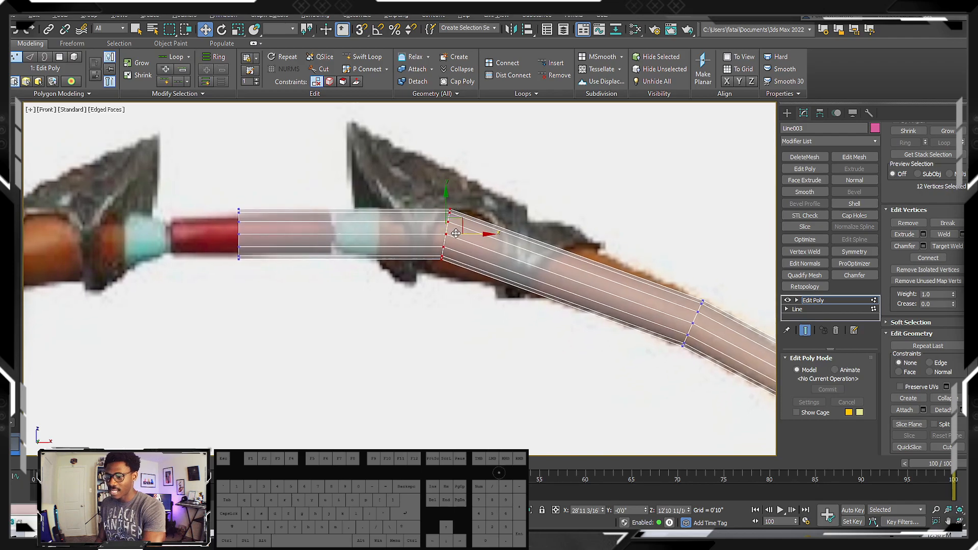
Try scaling the vertex ring at the limb's first bend, then undo it
{"action": "key", "text": "r"}
{"action": "left_click_drag", "start_coordinate": [447, 232], "coordinate": [429, 206]}
{"action": "key", "text": "ctrl+z"}
{"action": "middle_click_drag", "start_coordinate": [363, 223], "coordinate": [387, 233]}
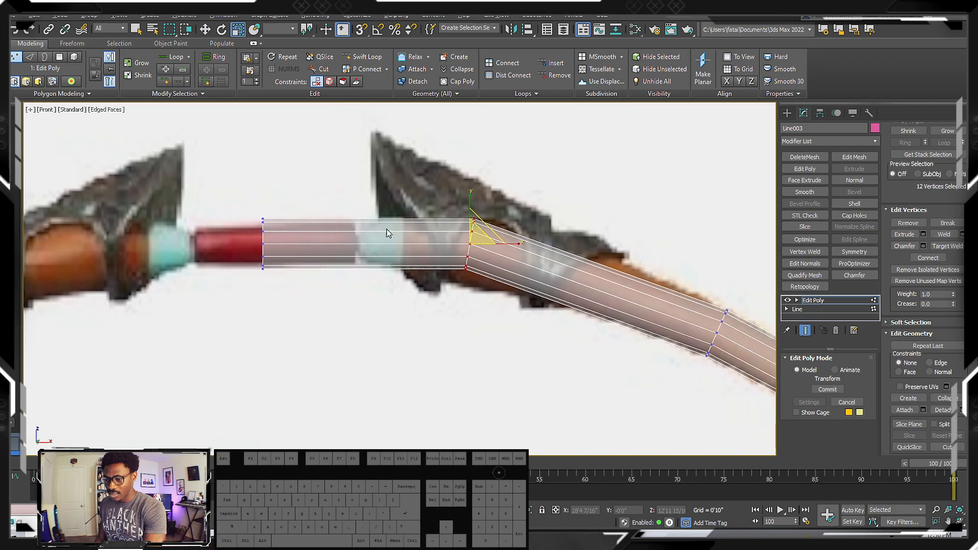
Insert an edge loop with Swift Loop where the reference's red grip meets the teal wrap
{"action": "key", "text": "alt+s"}
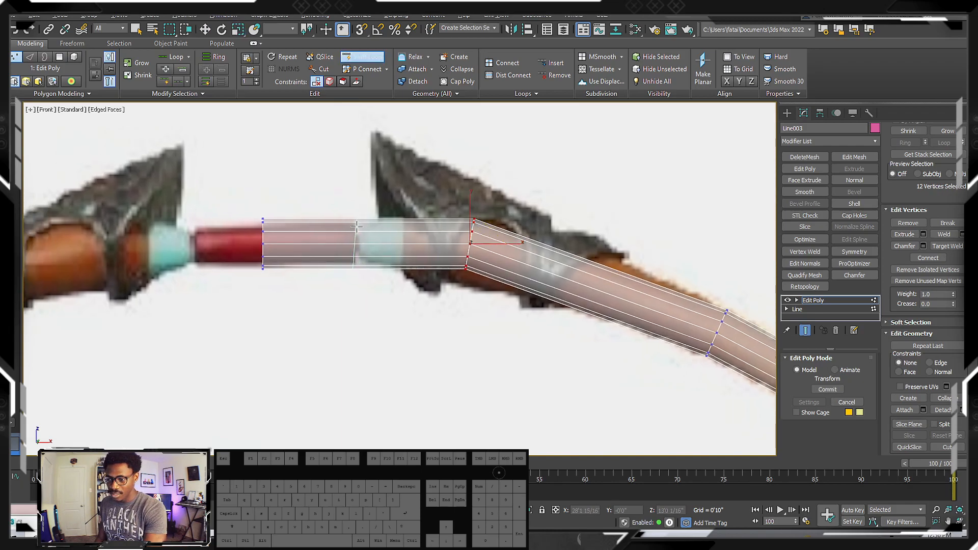
{"action": "left_click", "coordinate": [356, 227]}
{"action": "scroll", "coordinate": [356, 230], "scroll_direction": "up", "scroll_amount": 5}
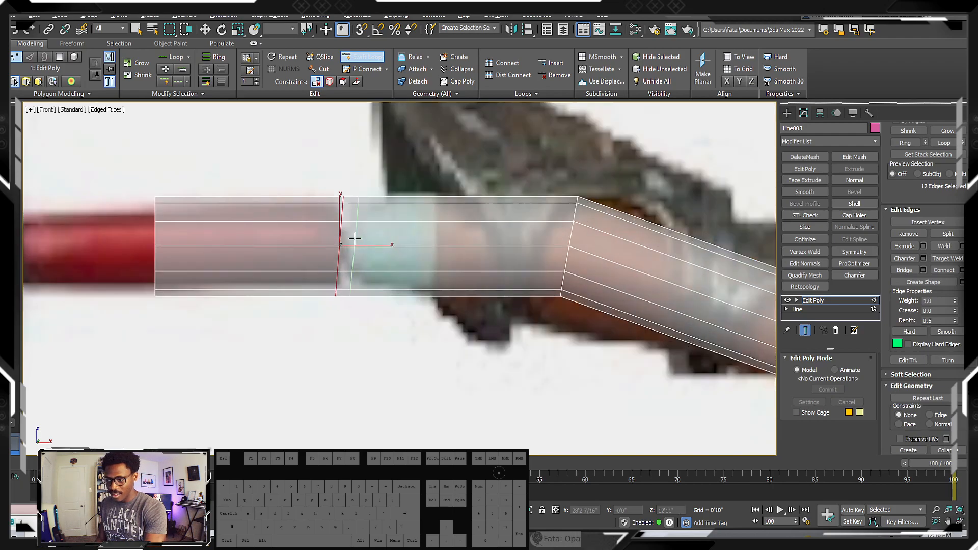
{"action": "middle_click_drag", "start_coordinate": [355, 238], "coordinate": [367, 254]}
{"action": "scroll", "coordinate": [367, 252], "scroll_direction": "down", "scroll_amount": 2}
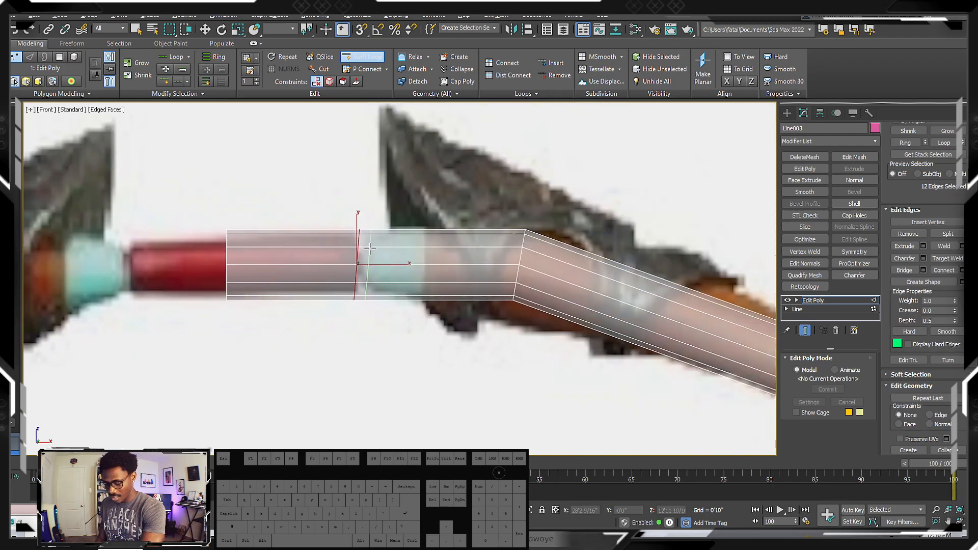
Scale the new grip edge loop flat along X so it stands vertical
{"action": "key", "text": "w"}
{"action": "key", "text": "r"}
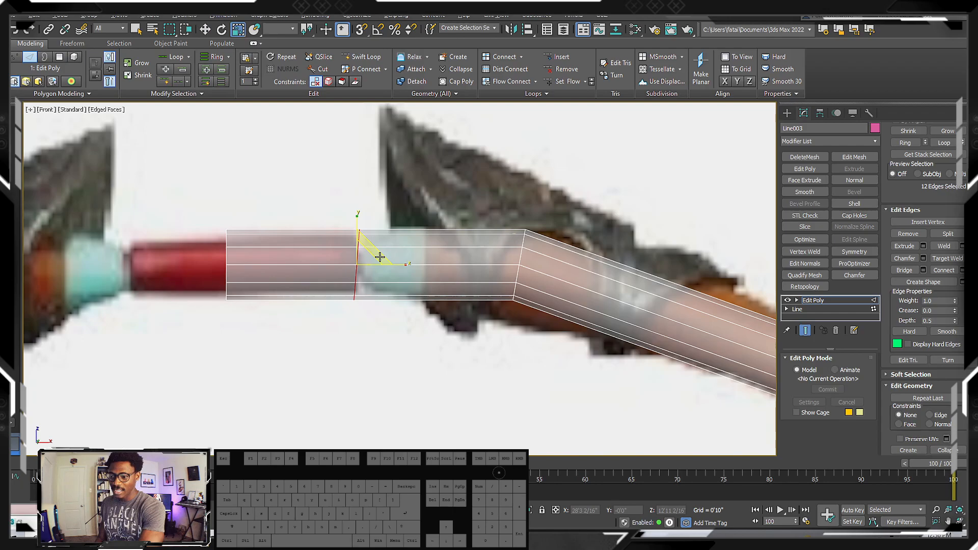
{"action": "left_click_drag", "start_coordinate": [400, 265], "coordinate": [264, 260]}
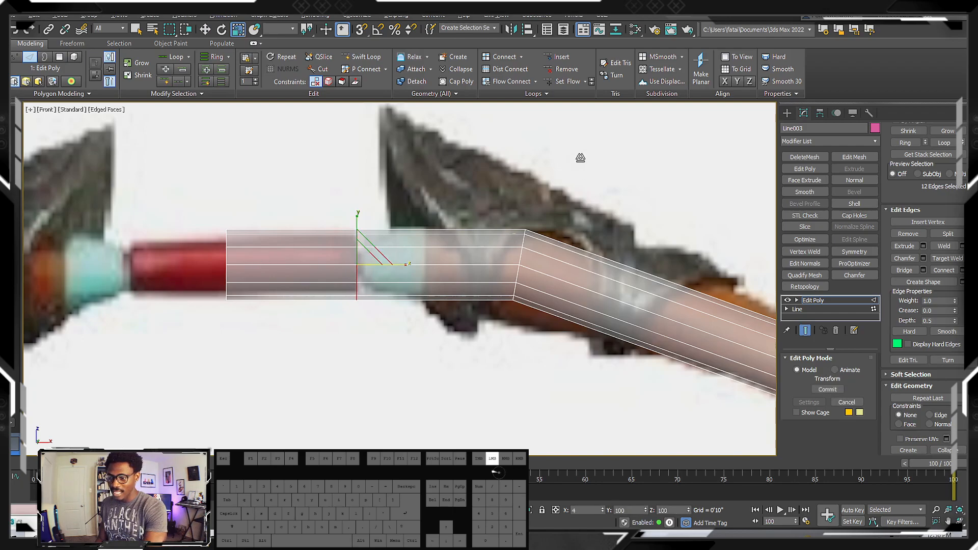
{"action": "left_click_drag", "start_coordinate": [557, 135], "coordinate": [555, 135]}
{"action": "left_click_drag", "start_coordinate": [406, 267], "coordinate": [315, 266]}
{"action": "middle_click_drag", "start_coordinate": [403, 284], "coordinate": [380, 285]}
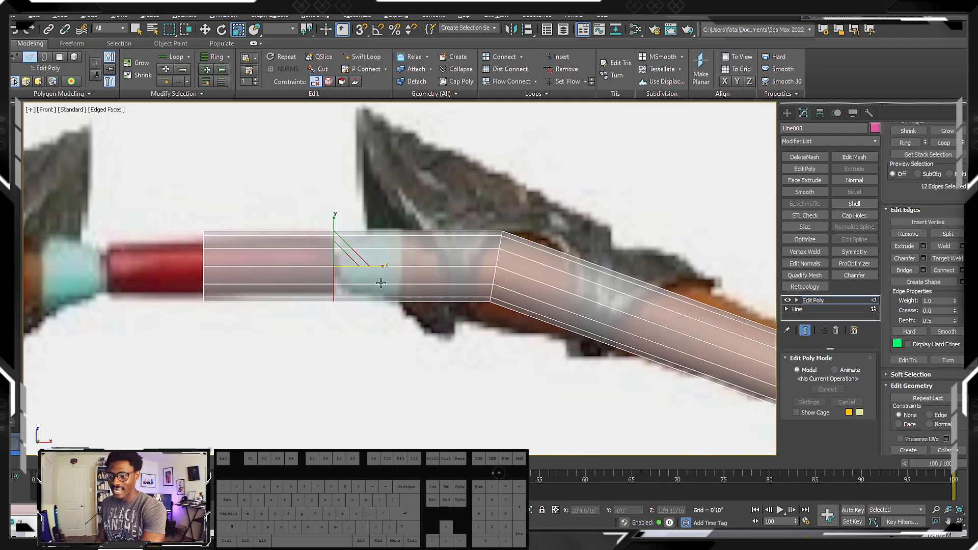
Move the loop's vertices along X to line up with the end of the reference's red grip
{"action": "key", "text": "1"}
{"action": "key", "text": "w"}
{"action": "scroll", "coordinate": [344, 262], "scroll_direction": "up", "scroll_amount": 5}
{"action": "scroll", "coordinate": [348, 267], "scroll_direction": "down", "scroll_amount": 3}
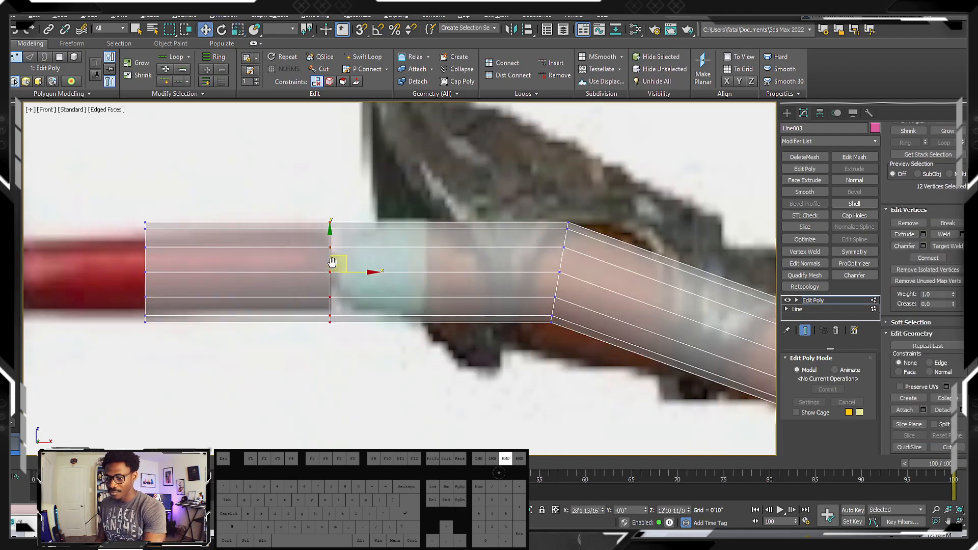
{"action": "left_click_drag", "start_coordinate": [356, 272], "coordinate": [362, 272]}
{"action": "middle_click_drag", "start_coordinate": [360, 272], "coordinate": [314, 265]}
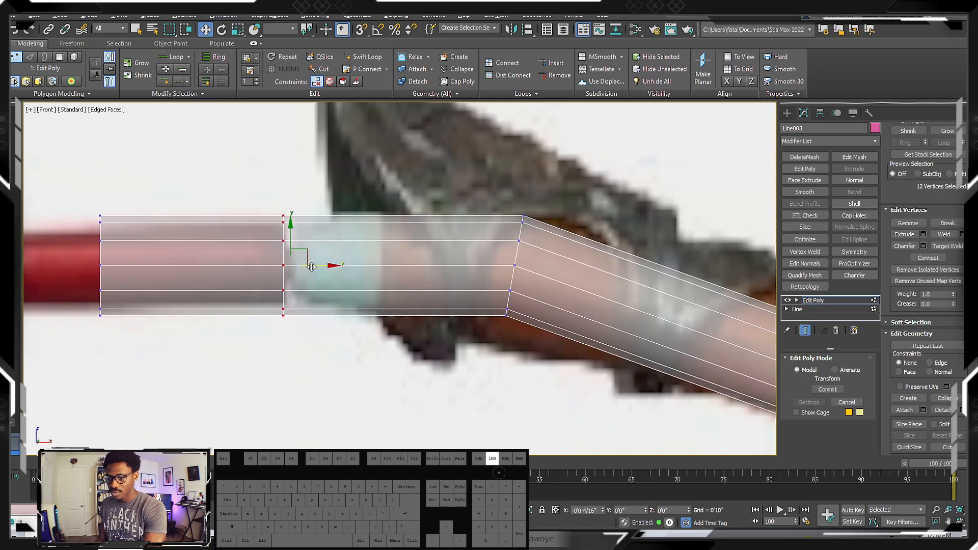
{"action": "scroll", "coordinate": [271, 246], "scroll_direction": "up", "scroll_amount": 6}
{"action": "scroll", "coordinate": [334, 206], "scroll_direction": "down", "scroll_amount": 3}
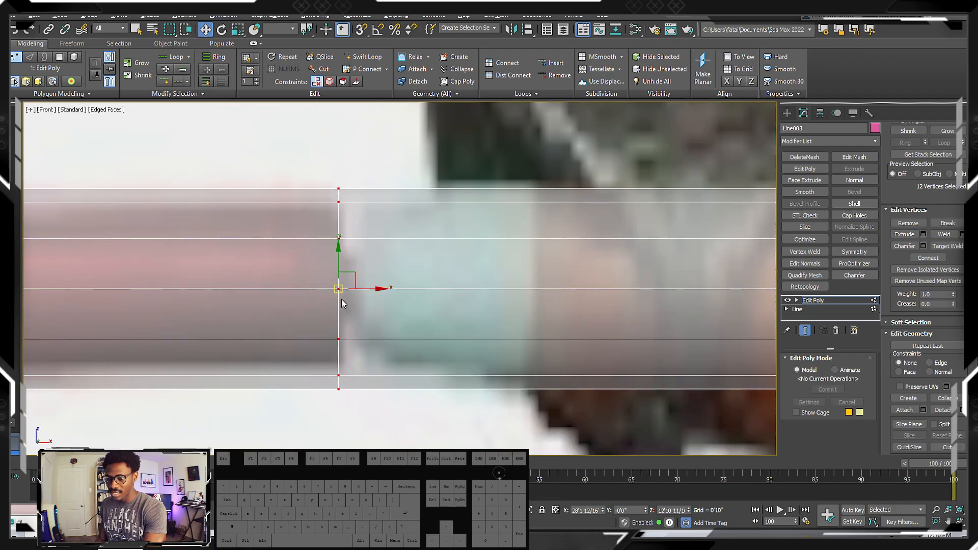
Select the vertex ring at the tube's open grip end and move it slightly along X toward the bend
{"action": "scroll", "coordinate": [359, 271], "scroll_direction": "down", "scroll_amount": 3}
{"action": "left_click", "coordinate": [152, 206]}
{"action": "left_click_drag", "start_coordinate": [133, 205], "coordinate": [245, 344]}
{"action": "middle_click_drag", "start_coordinate": [236, 337], "coordinate": [360, 278]}
{"action": "scroll", "coordinate": [403, 311], "scroll_direction": "down", "scroll_amount": 3}
{"action": "scroll", "coordinate": [397, 300], "scroll_direction": "up", "scroll_amount": 3}
{"action": "scroll", "coordinate": [359, 277], "scroll_direction": "up", "scroll_amount": 2}
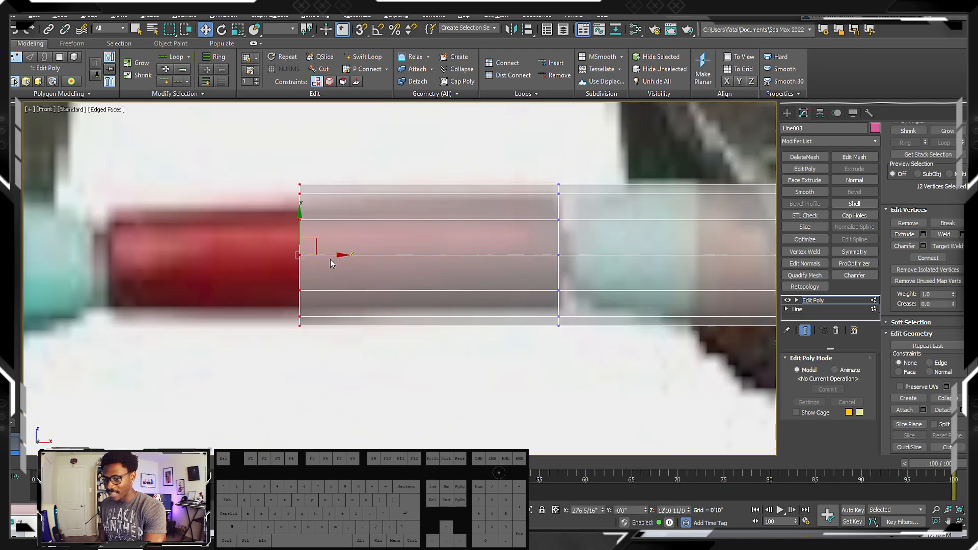
{"action": "left_click_drag", "start_coordinate": [330, 255], "coordinate": [375, 255]}
{"action": "scroll", "coordinate": [376, 254], "scroll_direction": "up", "scroll_amount": 2}
{"action": "middle_click_drag", "start_coordinate": [365, 253], "coordinate": [267, 250]}
{"action": "scroll", "coordinate": [267, 249], "scroll_direction": "down", "scroll_amount": 4}
{"action": "middle_click_drag", "start_coordinate": [384, 241], "coordinate": [352, 232]}
{"action": "scroll", "coordinate": [376, 238], "scroll_direction": "up", "scroll_amount": 4}
{"action": "scroll", "coordinate": [190, 240], "scroll_direction": "down", "scroll_amount": 11}
{"action": "scroll", "coordinate": [232, 245], "scroll_direction": "up", "scroll_amount": 5}
{"action": "scroll", "coordinate": [239, 250], "scroll_direction": "down", "scroll_amount": 6}
{"action": "scroll", "coordinate": [274, 252], "scroll_direction": "up", "scroll_amount": 7}
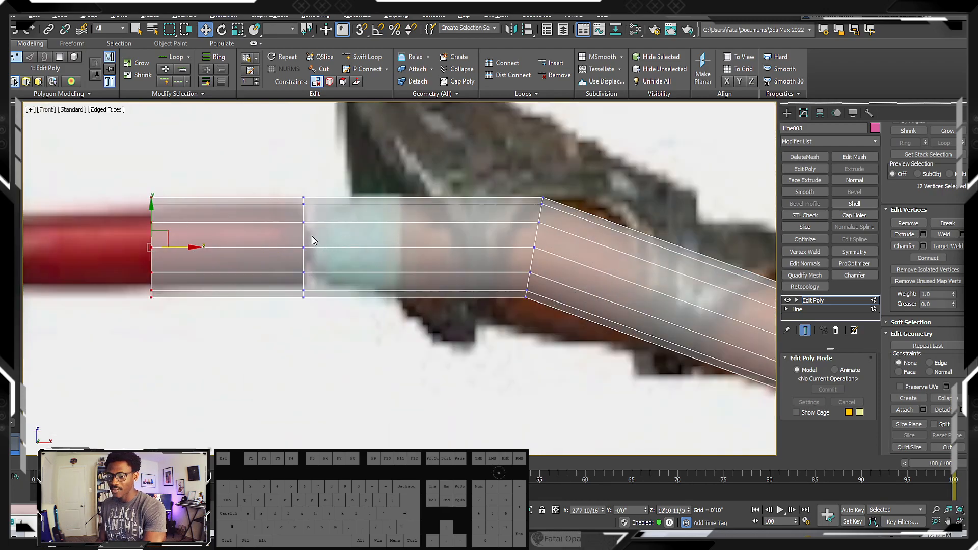
Select the vertex rings bounding the grip section and check their alignment with the reference
{"action": "left_click_drag", "start_coordinate": [289, 182], "coordinate": [316, 311]}
{"action": "scroll", "coordinate": [298, 245], "scroll_direction": "up", "scroll_amount": 5}
{"action": "left_click_drag", "start_coordinate": [360, 259], "coordinate": [356, 261]}
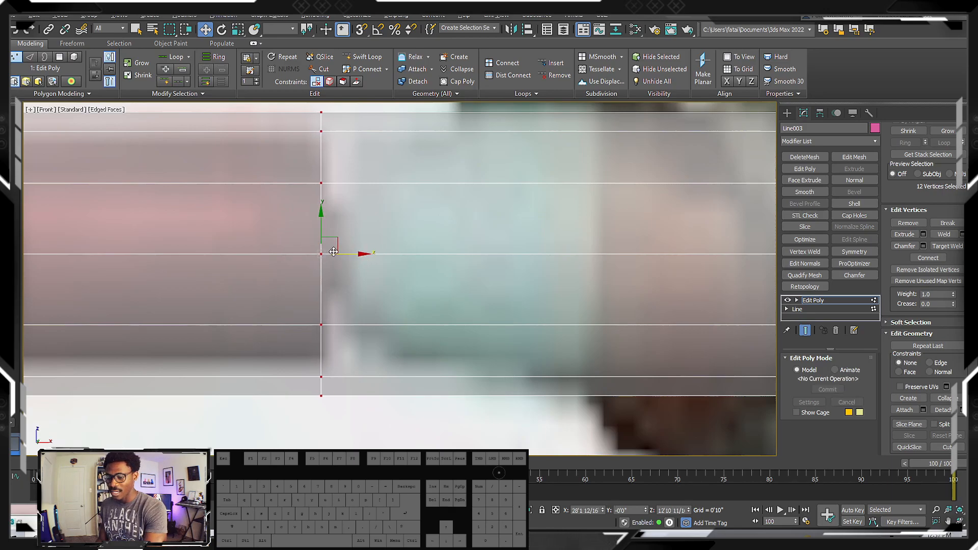
{"action": "scroll", "coordinate": [329, 248], "scroll_direction": "down", "scroll_amount": 5}
{"action": "scroll", "coordinate": [320, 248], "scroll_direction": "down", "scroll_amount": 2}
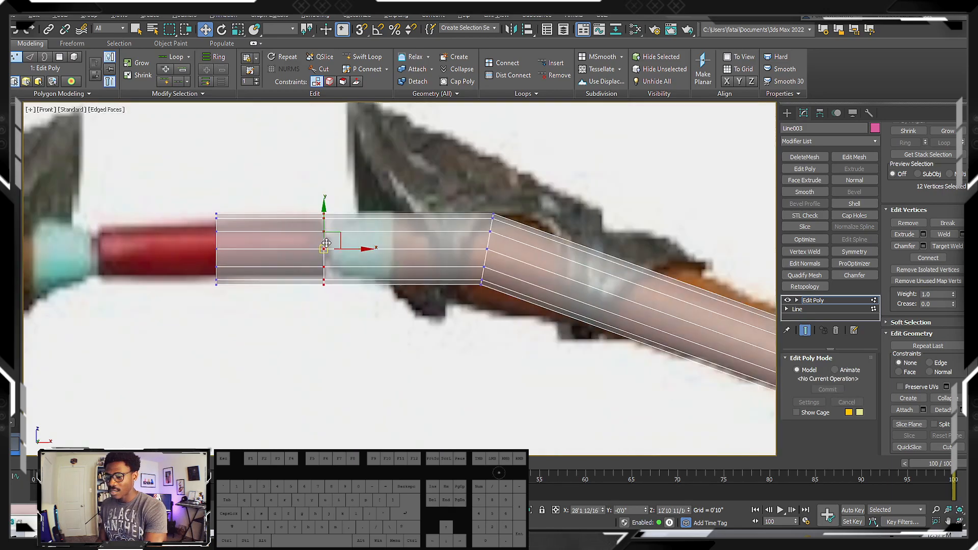
{"action": "left_click_drag", "start_coordinate": [189, 189], "coordinate": [203, 214]}
{"action": "left_click_drag", "start_coordinate": [317, 338], "coordinate": [325, 339]}
{"action": "scroll", "coordinate": [328, 252], "scroll_direction": "up", "scroll_amount": 3}
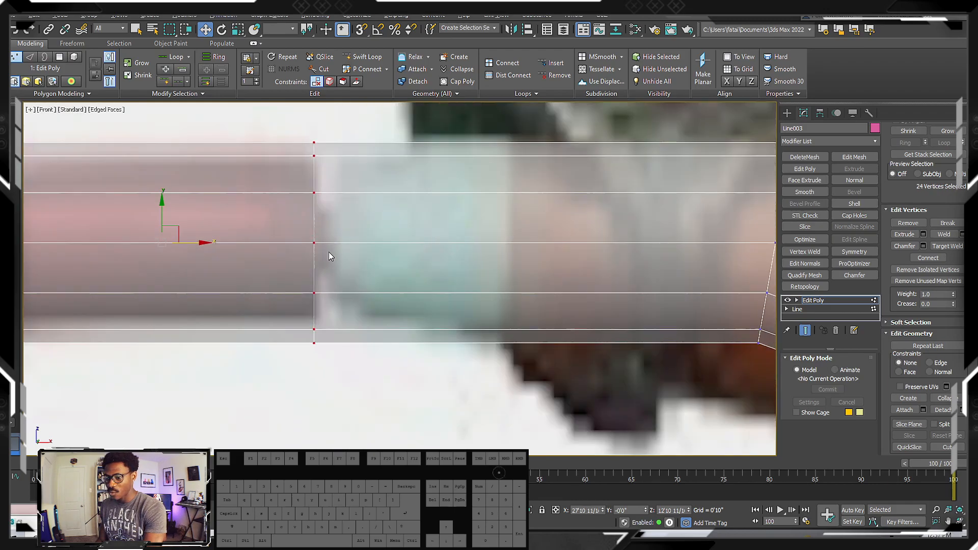
Insert a second edge loop close beside the grip loop, at the start of the teal wrap
{"action": "key", "text": "alt+s"}
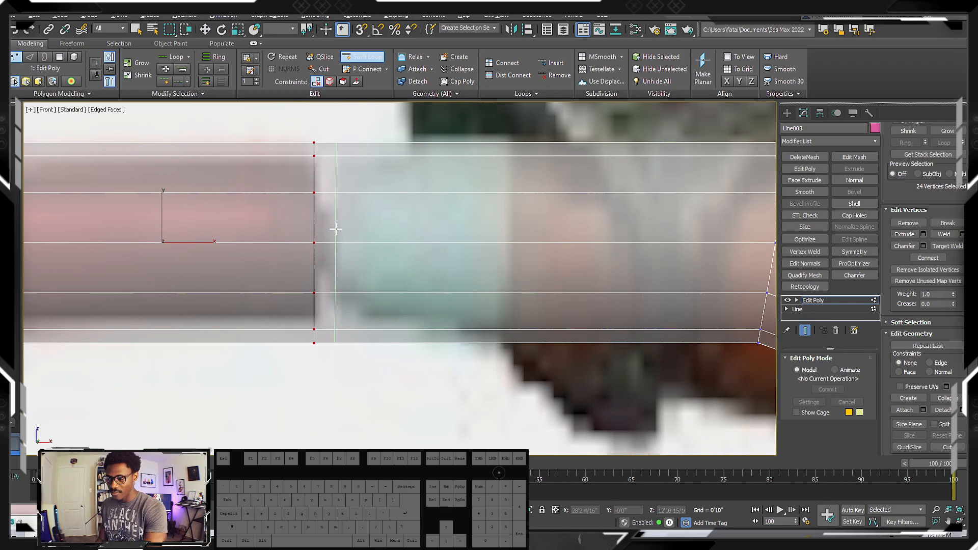
{"action": "left_click", "coordinate": [336, 229]}
{"action": "right_click", "coordinate": [336, 230]}
{"action": "scroll", "coordinate": [333, 237], "scroll_direction": "down", "scroll_amount": 2}
{"action": "middle_click_drag", "start_coordinate": [383, 236], "coordinate": [343, 237]}
{"action": "scroll", "coordinate": [342, 237], "scroll_direction": "down", "scroll_amount": 1}
{"action": "middle_click_drag", "start_coordinate": [417, 235], "coordinate": [365, 240]}
{"action": "scroll", "coordinate": [427, 238], "scroll_direction": "up", "scroll_amount": 1}
{"action": "scroll", "coordinate": [430, 237], "scroll_direction": "down", "scroll_amount": 1}
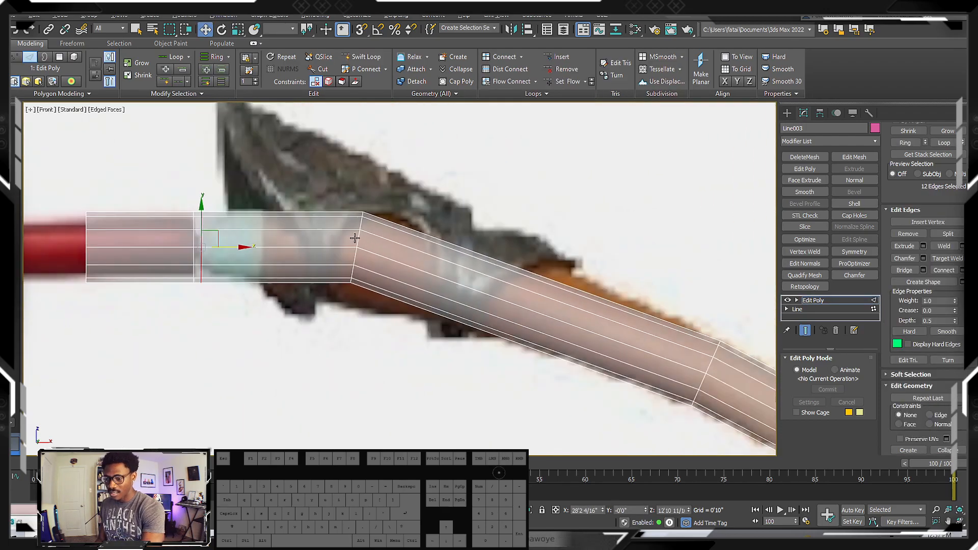
Select the edge loop at the limb's first bend and activate the Scale tool
{"action": "double_click", "coordinate": [354, 238]}
{"action": "middle_click_drag", "start_coordinate": [377, 231], "coordinate": [321, 225]}
{"action": "scroll", "coordinate": [321, 225], "scroll_direction": "up", "scroll_amount": 1}
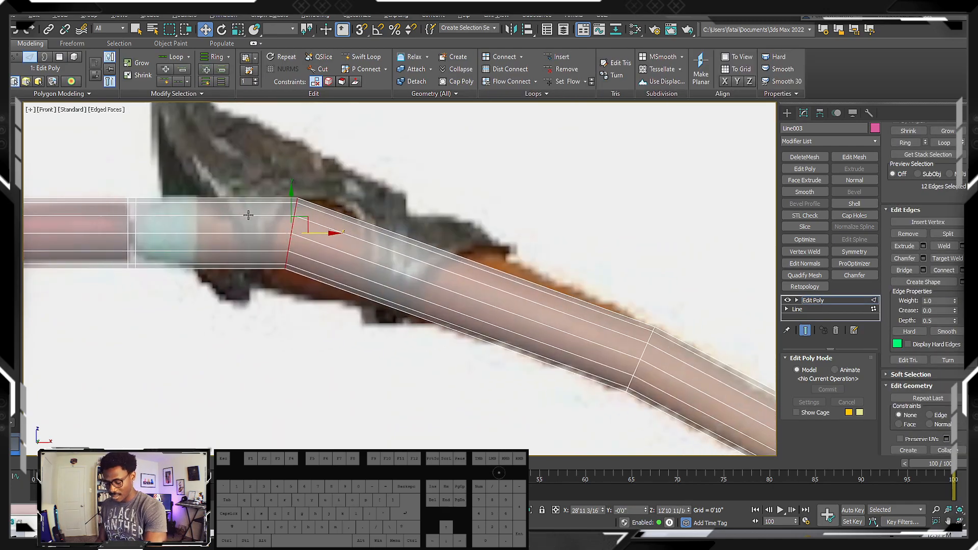
{"action": "key", "text": "r"}
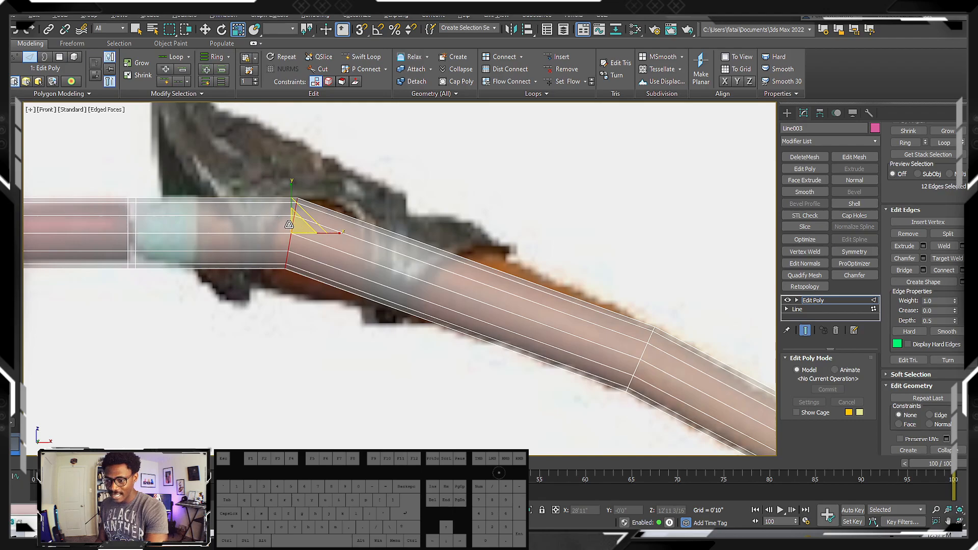
{"action": "scroll", "coordinate": [289, 224], "scroll_direction": "up", "scroll_amount": 3}
{"action": "scroll", "coordinate": [283, 242], "scroll_direction": "down", "scroll_amount": 3}
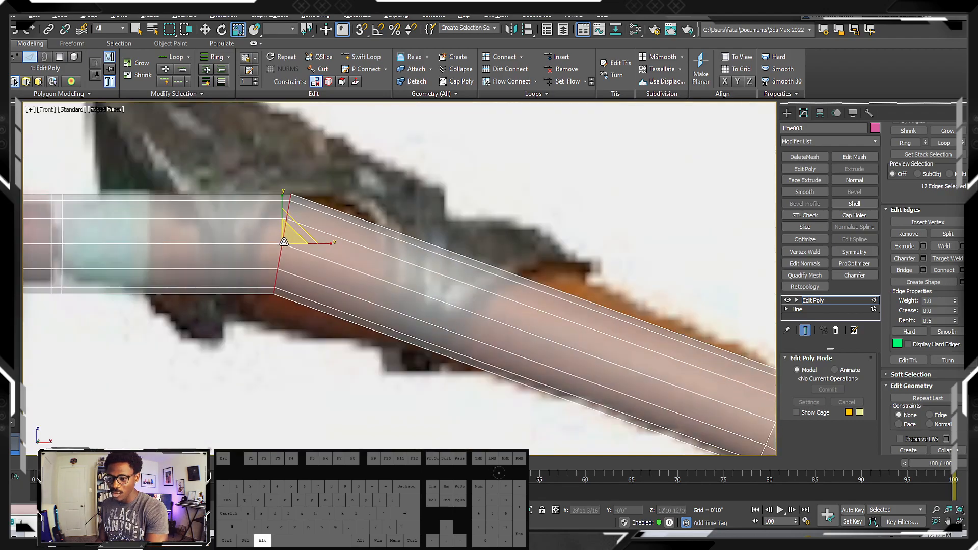
Try scaling the first bend's edge loop along individual axes and uniformly in an orbited view, undoing the changes
{"action": "left_click_drag", "start_coordinate": [284, 242], "coordinate": [287, 209]}
{"action": "scroll", "coordinate": [291, 236], "scroll_direction": "down", "scroll_amount": 3}
{"action": "key", "text": "f"}
{"action": "middle_click_drag", "start_coordinate": [288, 218], "coordinate": [314, 269]}
{"action": "key", "text": "z"}
{"action": "scroll", "coordinate": [312, 249], "scroll_direction": "down", "scroll_amount": 5}
{"action": "middle_click_drag", "start_coordinate": [280, 278], "coordinate": [316, 281], "text": "alt"}
{"action": "left_click_drag", "start_coordinate": [305, 270], "coordinate": [241, 289]}
{"action": "key", "text": "ctrl+z"}
{"action": "middle_click_drag", "start_coordinate": [349, 260], "coordinate": [369, 277], "text": "alt"}
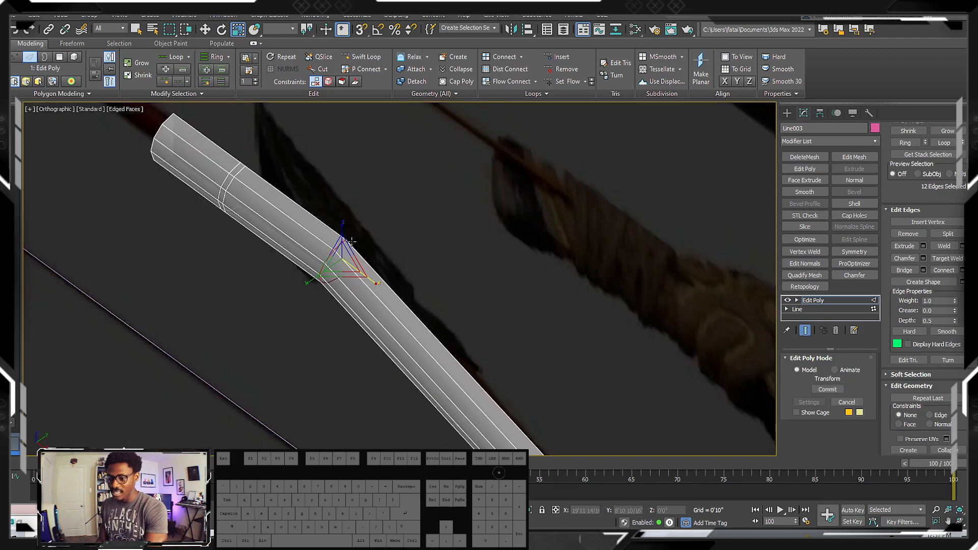
{"action": "left_click_drag", "start_coordinate": [342, 226], "coordinate": [344, 171]}
{"action": "key", "text": "ctrl+z"}
{"action": "mouse_move", "coordinate": [338, 271]}
{"action": "middle_mouse_down", "text": "alt"}
{"action": "mouse_move", "coordinate": [368, 223]}
{"action": "mouse_move", "coordinate": [317, 266]}
{"action": "mouse_move", "coordinate": [335, 254]}
{"action": "middle_mouse_up", "text": "alt"}
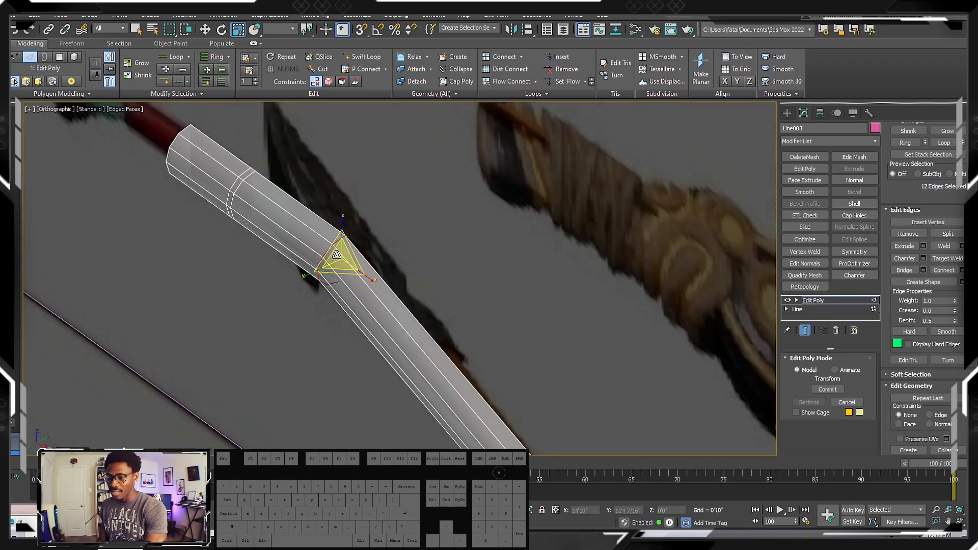
{"action": "left_click_drag", "start_coordinate": [333, 249], "coordinate": [324, 250]}
{"action": "middle_click_drag", "start_coordinate": [350, 252], "coordinate": [351, 254], "text": "alt"}
Scale up the first bend's edge loop uniformly in the front view to match the reference limb's thickness
{"action": "key", "text": "f"}
{"action": "key", "text": "z"}
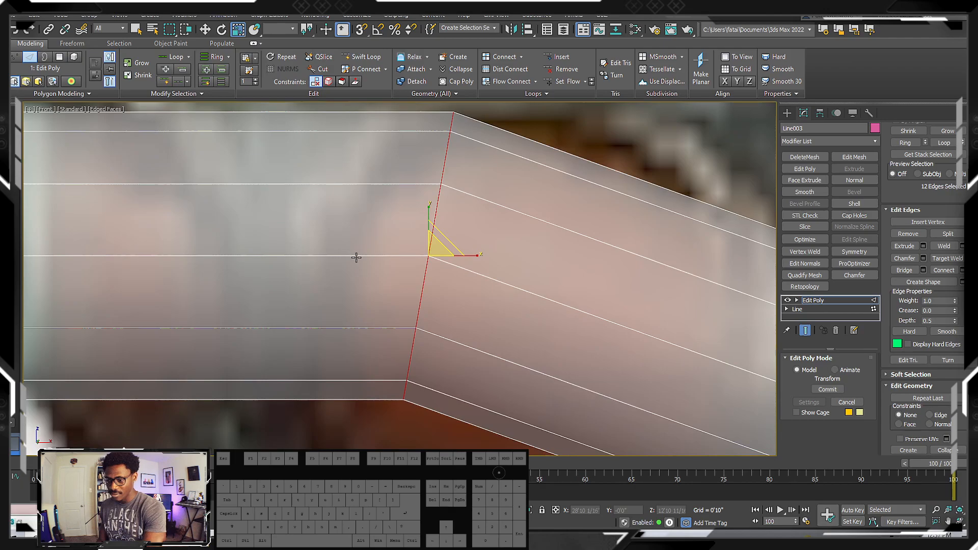
{"action": "scroll", "coordinate": [430, 252], "scroll_direction": "down", "scroll_amount": 5}
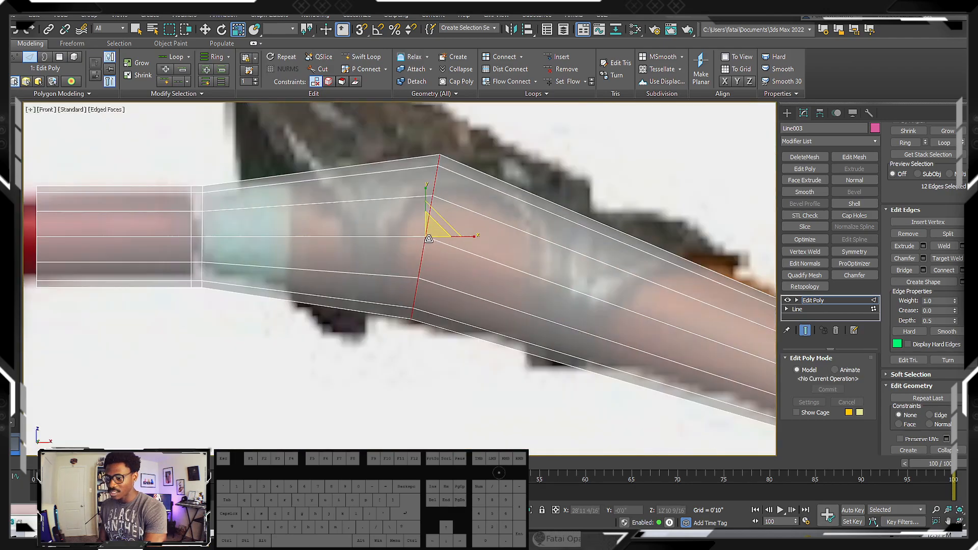
{"action": "left_click_drag", "start_coordinate": [429, 239], "coordinate": [427, 230]}
{"action": "scroll", "coordinate": [402, 219], "scroll_direction": "down", "scroll_amount": 5}
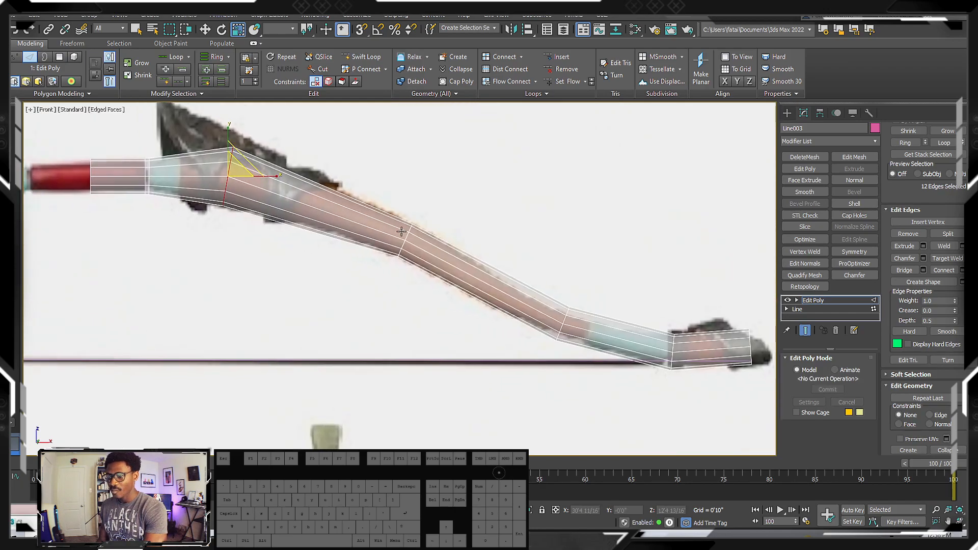
Select the edge loop at the limb's second bend and compare the limb's width with the reference
{"action": "scroll", "coordinate": [401, 233], "scroll_direction": "up", "scroll_amount": 6}
{"action": "double_click", "coordinate": [419, 243]}
{"action": "scroll", "coordinate": [418, 242], "scroll_direction": "down", "scroll_amount": 2}
{"action": "middle_click_drag", "start_coordinate": [418, 242], "coordinate": [450, 250]}
{"action": "scroll", "coordinate": [450, 250], "scroll_direction": "down", "scroll_amount": 2}
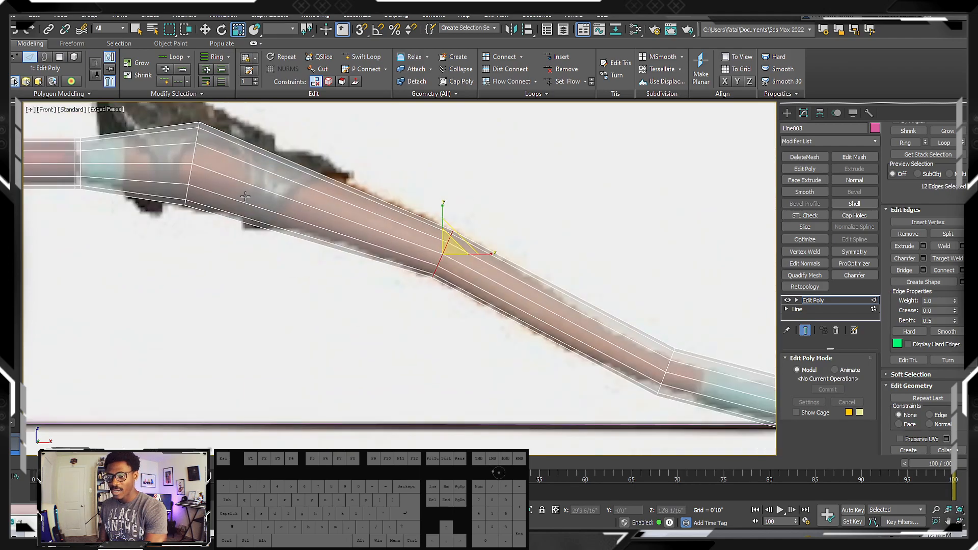
{"action": "middle_click_drag", "start_coordinate": [245, 196], "coordinate": [275, 176]}
{"action": "scroll", "coordinate": [408, 222], "scroll_direction": "down", "scroll_amount": 5}
{"action": "middle_click_drag", "start_coordinate": [537, 276], "coordinate": [382, 218]}
{"action": "scroll", "coordinate": [426, 234], "scroll_direction": "up", "scroll_amount": 1}
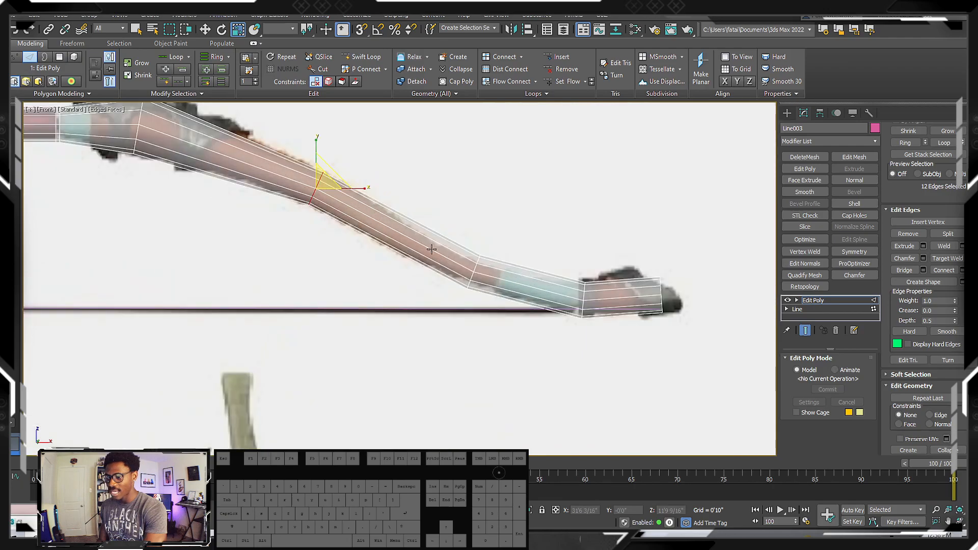
Scale down the edge loop at the limb's third bend to fit the narrower reference before the teal band
{"action": "scroll", "coordinate": [474, 266], "scroll_direction": "up", "scroll_amount": 3}
{"action": "double_click", "coordinate": [478, 270]}
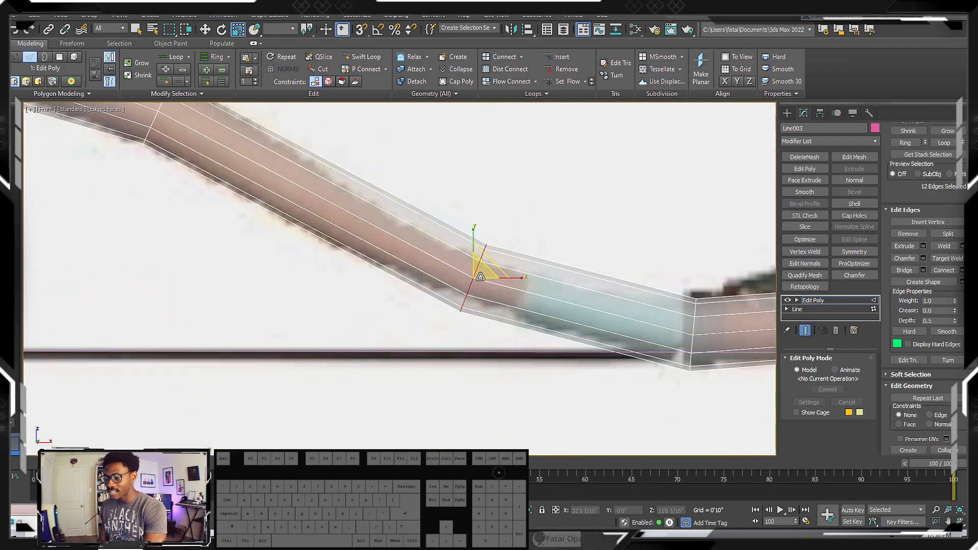
{"action": "middle_click_drag", "start_coordinate": [481, 277], "coordinate": [348, 237]}
Insert an edge loop just before the last bend, where the teal band meets the limb's tip
{"action": "double_click", "coordinate": [567, 284]}
{"action": "mouse_move", "coordinate": [566, 284]}
{"action": "left_mouse_down"}
{"action": "mouse_move", "coordinate": [566, 294]}
{"action": "mouse_move", "coordinate": [562, 284]}
{"action": "left_mouse_up"}
{"action": "scroll", "coordinate": [561, 282], "scroll_direction": "up", "scroll_amount": 5}
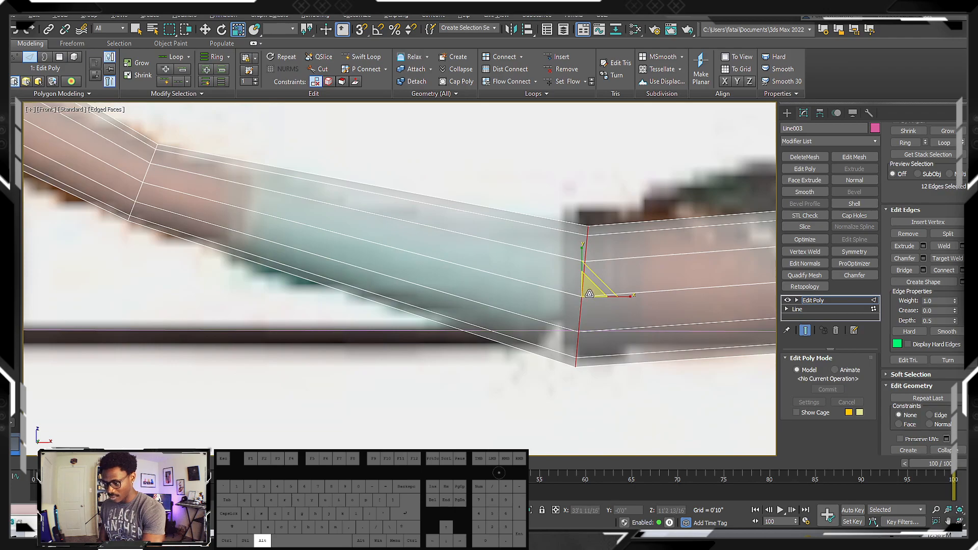
{"action": "key", "text": "alt+s"}
{"action": "left_click", "coordinate": [546, 285]}
{"action": "scroll", "coordinate": [423, 255], "scroll_direction": "down", "scroll_amount": 4}
{"action": "key", "text": "w"}
{"action": "middle_click_drag", "start_coordinate": [501, 268], "coordinate": [541, 273]}
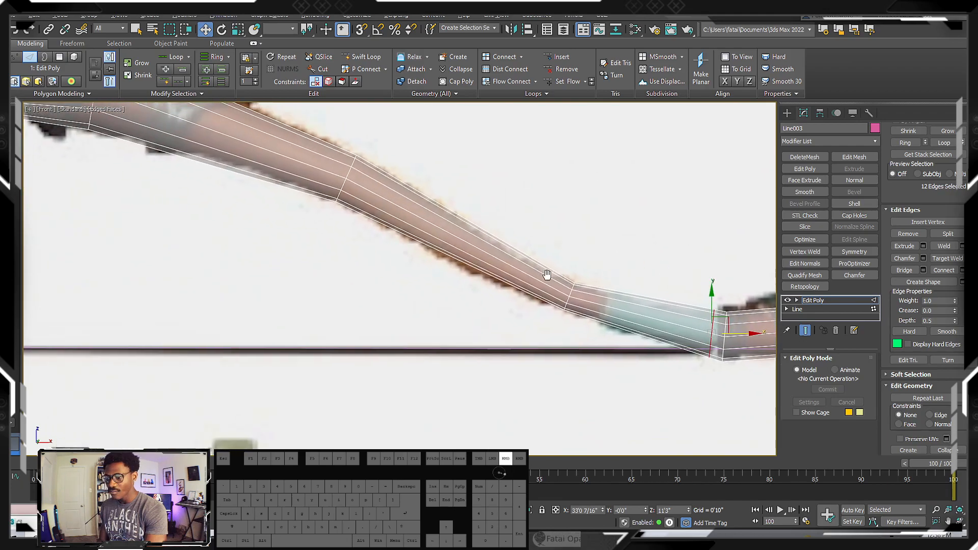
Scale the edge loop at the limb's first bend up to about 103% to match the reference thickness
{"action": "scroll", "coordinate": [424, 229], "scroll_direction": "up", "scroll_amount": 5}
{"action": "double_click", "coordinate": [411, 207]}
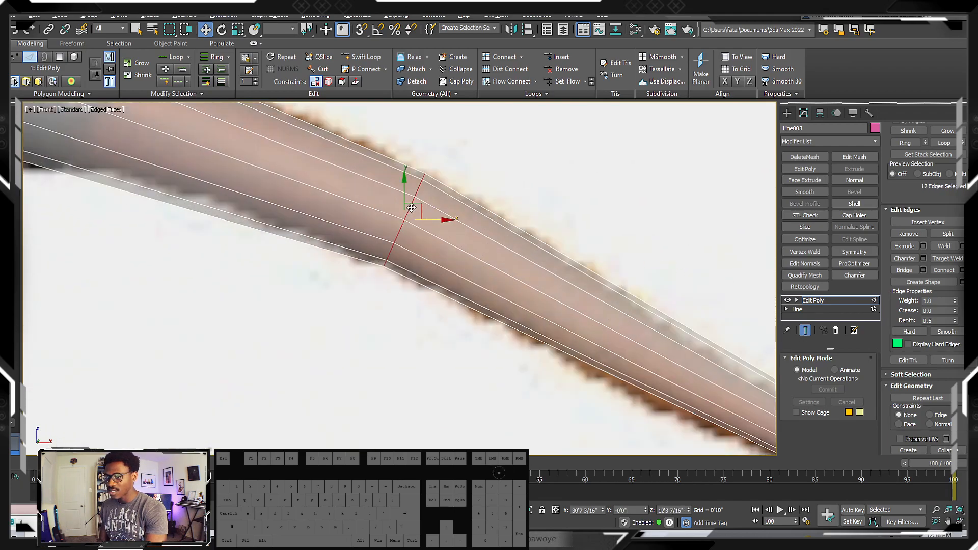
{"action": "scroll", "coordinate": [411, 209], "scroll_direction": "down", "scroll_amount": 3}
{"action": "middle_click_drag", "start_coordinate": [411, 209], "coordinate": [529, 254]}
{"action": "scroll", "coordinate": [350, 201], "scroll_direction": "up", "scroll_amount": 2}
{"action": "left_click", "coordinate": [345, 201]}
{"action": "scroll", "coordinate": [345, 207], "scroll_direction": "down", "scroll_amount": 1}
{"action": "key", "text": "r"}
{"action": "left_click_drag", "start_coordinate": [353, 200], "coordinate": [355, 196]}
{"action": "double_click", "coordinate": [345, 222]}
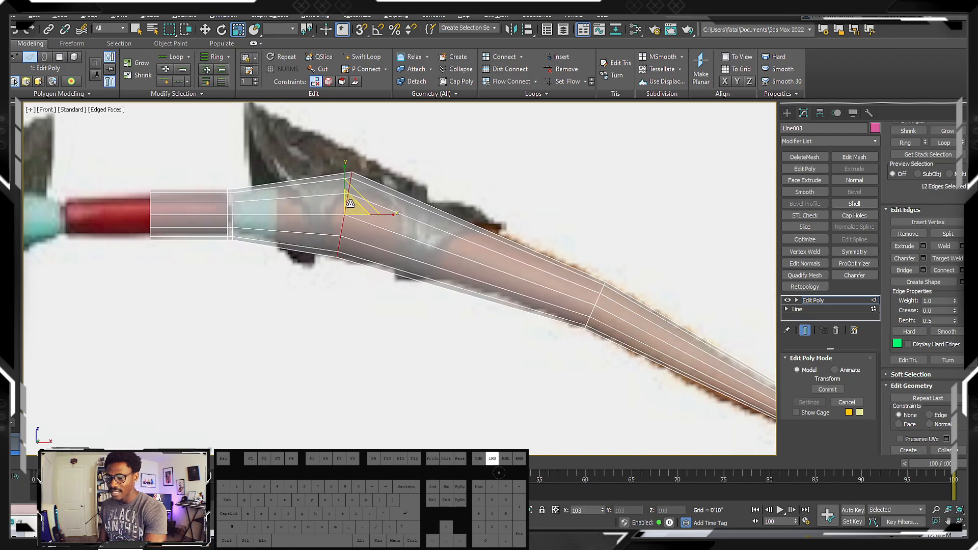
Select the narrow ring of polygons between the grip and the teal band and scale it inward to form a groove
{"action": "middle_click_drag", "start_coordinate": [267, 203], "coordinate": [407, 205]}
{"action": "scroll", "coordinate": [355, 208], "scroll_direction": "up", "scroll_amount": 5}
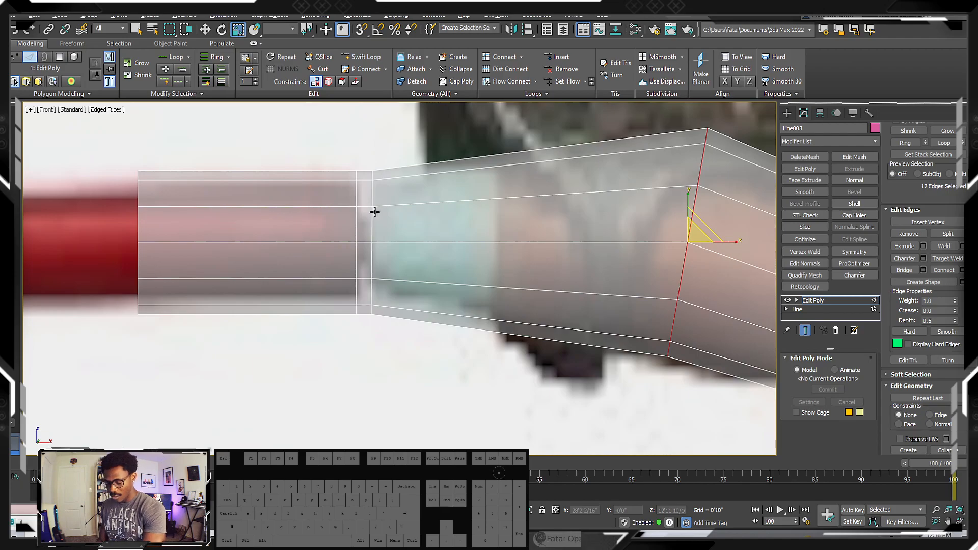
{"action": "key", "text": "4"}
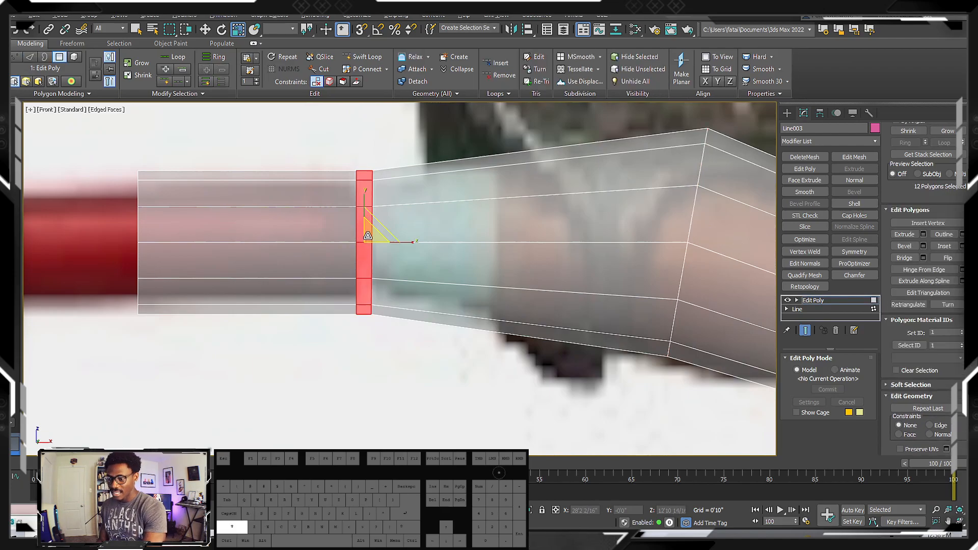
{"action": "left_click_drag", "start_coordinate": [368, 235], "coordinate": [367, 268], "text": "shift"}
{"action": "mouse_move", "coordinate": [393, 232]}
{"action": "middle_mouse_down"}
{"action": "mouse_move", "coordinate": [337, 237]}
{"action": "mouse_move", "coordinate": [368, 239]}
{"action": "mouse_move", "coordinate": [375, 224]}
{"action": "mouse_move", "coordinate": [391, 222]}
{"action": "middle_mouse_up"}
{"action": "key", "text": "f"}
{"action": "scroll", "coordinate": [427, 223], "scroll_direction": "down", "scroll_amount": 8}
{"action": "scroll", "coordinate": [354, 217], "scroll_direction": "up", "scroll_amount": 7}
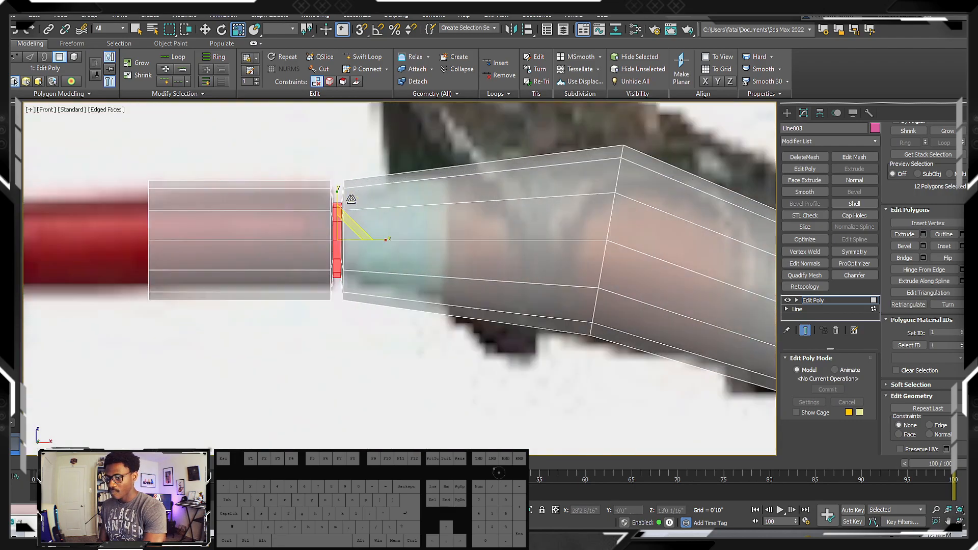
Move the edge loop on the limb side of the groove outward along X to create a sloped transition
{"action": "key", "text": "w"}
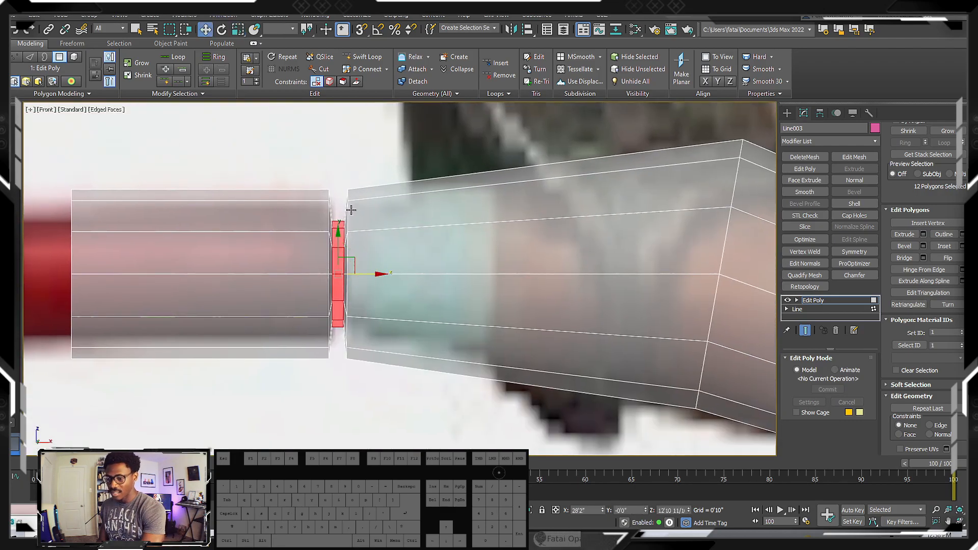
{"action": "key", "text": "ctrl+a"}
{"action": "key", "text": "2"}
{"action": "double_click", "coordinate": [351, 223]}
{"action": "left_click_drag", "start_coordinate": [376, 274], "coordinate": [387, 274]}
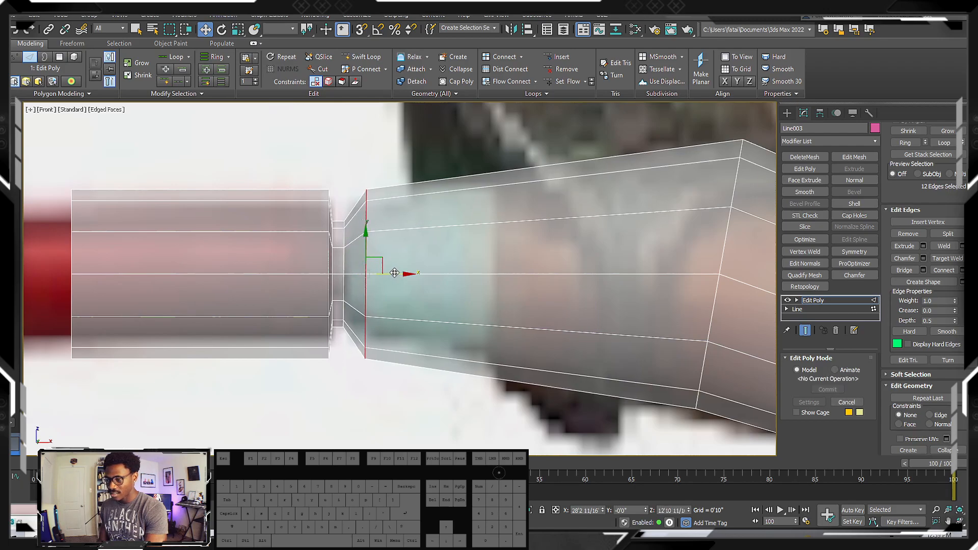
Examine how the grip meets the limbs on the bows in the viewport's reference images
{"action": "scroll", "coordinate": [389, 274], "scroll_direction": "down", "scroll_amount": 10}
{"action": "scroll", "coordinate": [295, 258], "scroll_direction": "up", "scroll_amount": 8}
{"action": "middle_click_drag", "start_coordinate": [293, 264], "coordinate": [290, 203]}
{"action": "scroll", "coordinate": [291, 205], "scroll_direction": "down", "scroll_amount": 5}
{"action": "middle_click_drag", "start_coordinate": [545, 269], "coordinate": [445, 258]}
{"action": "middle_click_drag", "start_coordinate": [656, 283], "coordinate": [324, 231]}
{"action": "scroll", "coordinate": [326, 232], "scroll_direction": "down", "scroll_amount": 2}
{"action": "scroll", "coordinate": [553, 233], "scroll_direction": "up", "scroll_amount": 2}
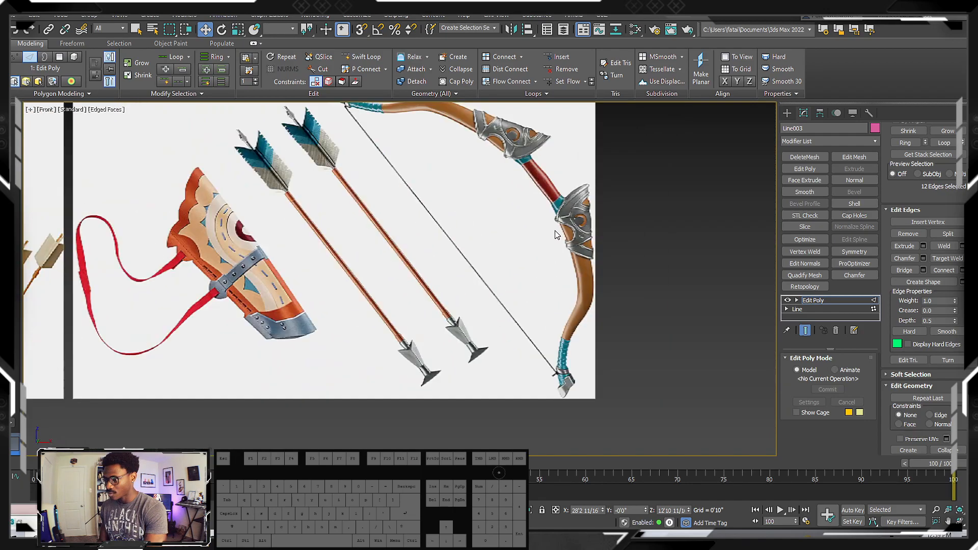
{"action": "middle_click_drag", "start_coordinate": [550, 214], "coordinate": [586, 290]}
{"action": "scroll", "coordinate": [524, 196], "scroll_direction": "down", "scroll_amount": 1}
{"action": "scroll", "coordinate": [585, 290], "scroll_direction": "down", "scroll_amount": 3}
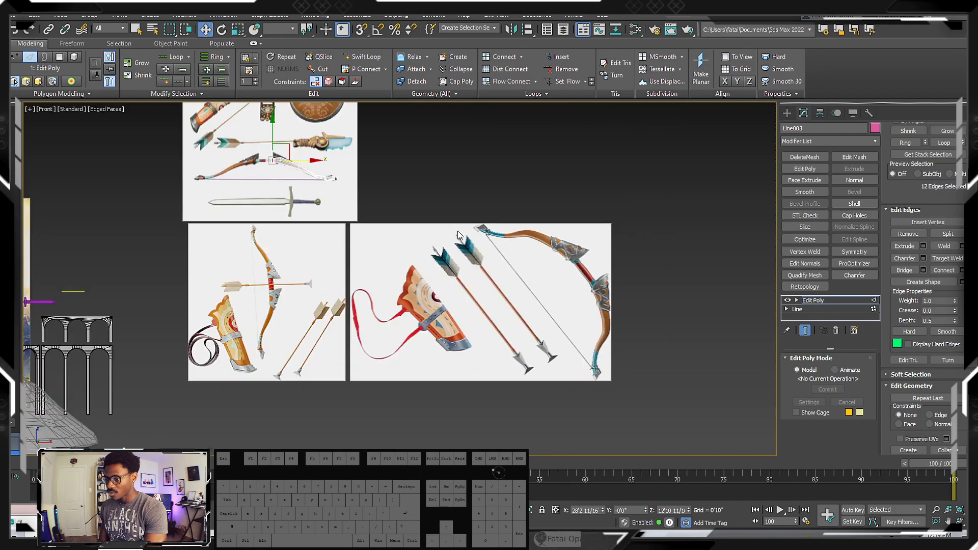
{"action": "middle_click_drag", "start_coordinate": [468, 238], "coordinate": [554, 298]}
{"action": "scroll", "coordinate": [371, 190], "scroll_direction": "up", "scroll_amount": 6}
{"action": "middle_click_drag", "start_coordinate": [371, 189], "coordinate": [384, 247]}
{"action": "scroll", "coordinate": [384, 246], "scroll_direction": "down", "scroll_amount": 3}
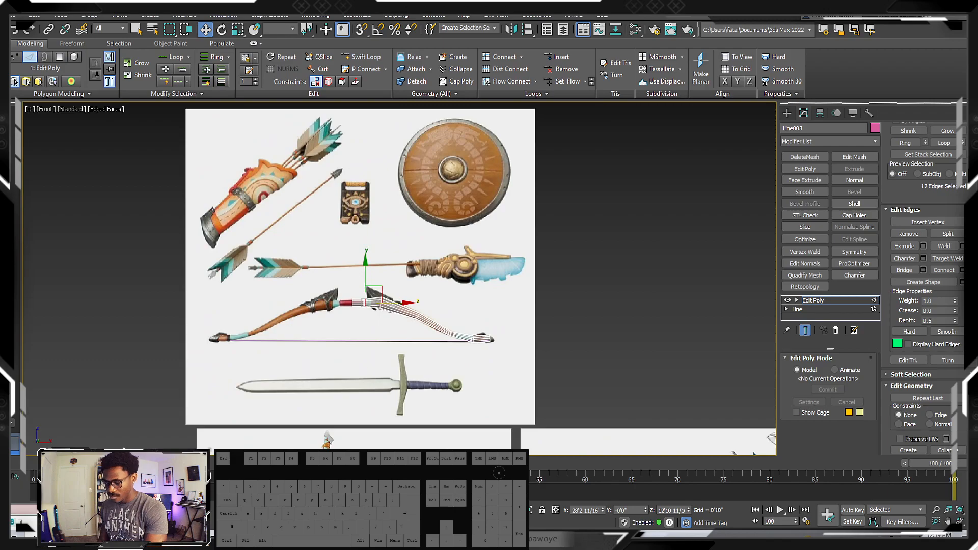
Switch to Discord's reference-gathering channel and examine the bow in the watermarked Link artwork and the prop photo
{"action": "mouse_move", "coordinate": [539, 539]}
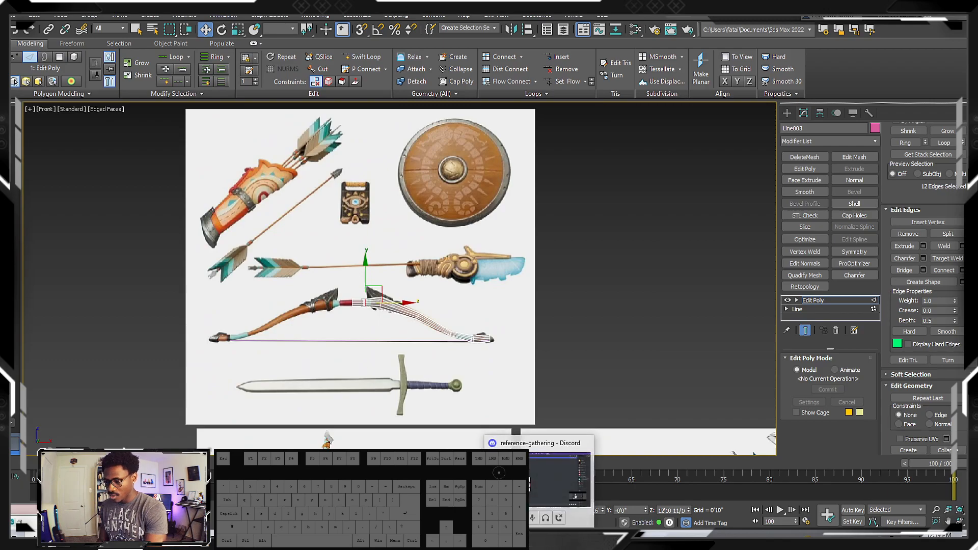
{"action": "left_click", "coordinate": [559, 479]}
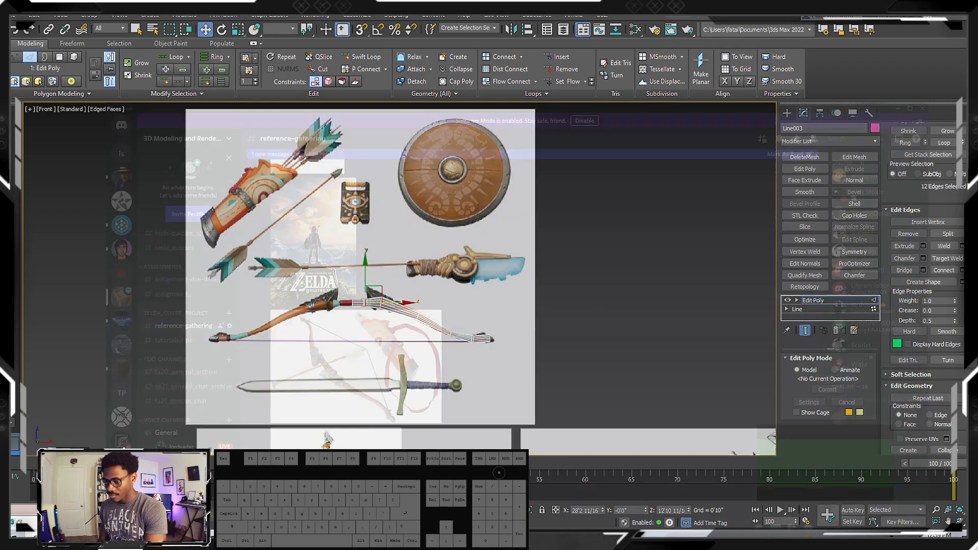
{"action": "scroll", "coordinate": [245, 260], "scroll_direction": "up", "scroll_amount": 8}
{"action": "scroll", "coordinate": [245, 260], "scroll_direction": "down", "scroll_amount": 20}
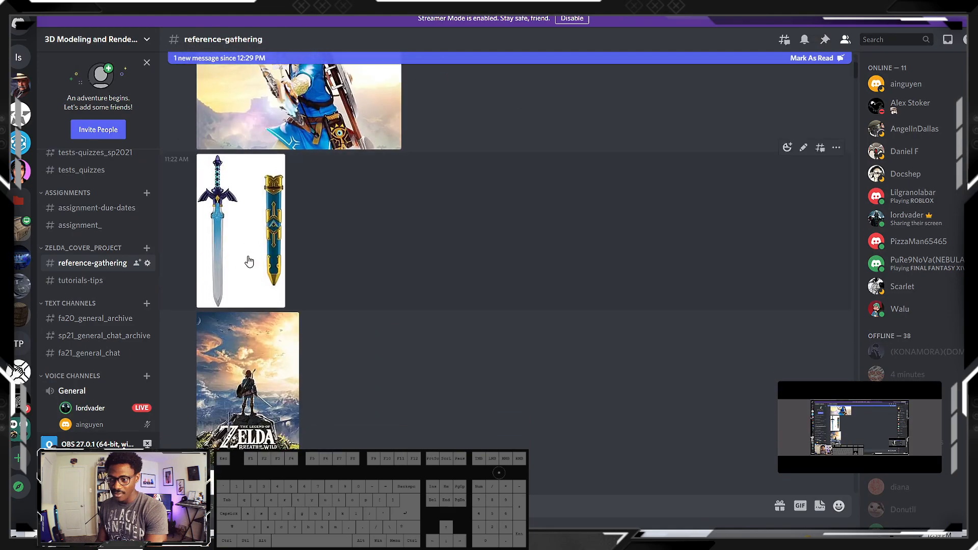
{"action": "scroll", "coordinate": [260, 289], "scroll_direction": "up", "scroll_amount": 8}
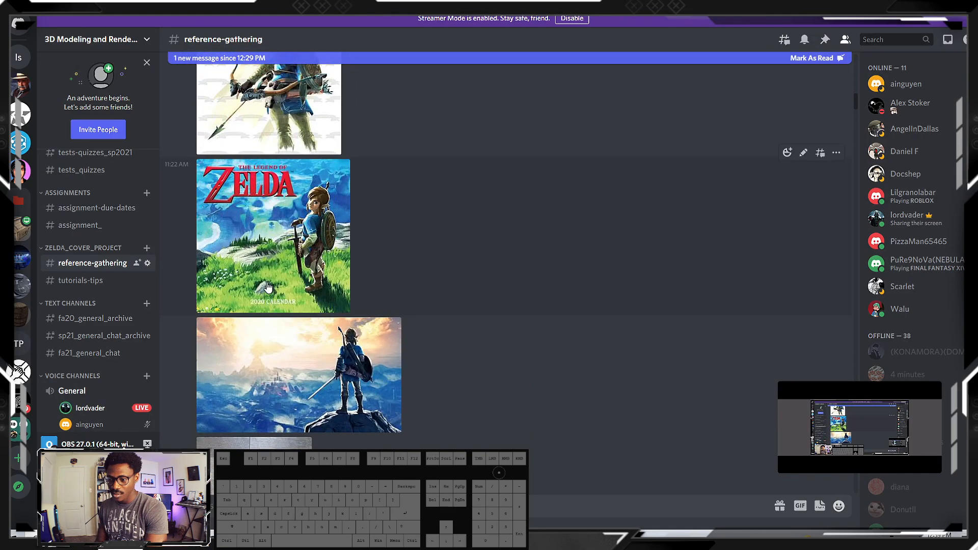
{"action": "left_click", "coordinate": [270, 246]}
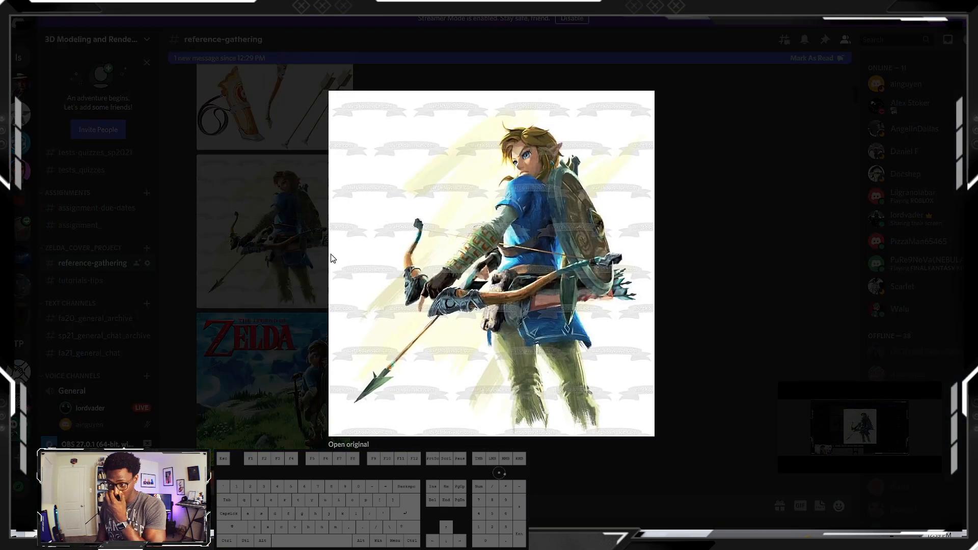
{"action": "key", "text": "Escape"}
{"action": "scroll", "coordinate": [331, 344], "scroll_direction": "down", "scroll_amount": 15}
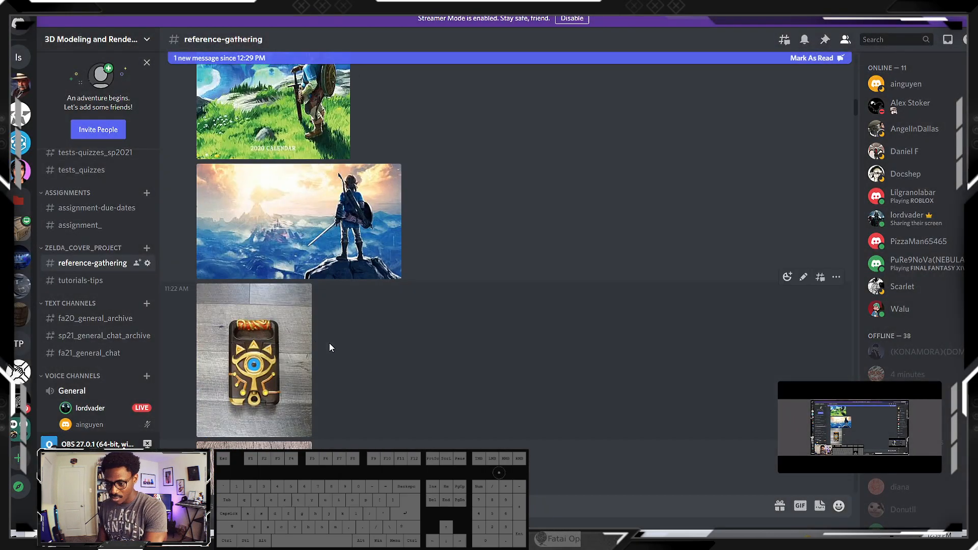
{"action": "left_click", "coordinate": [313, 136]}
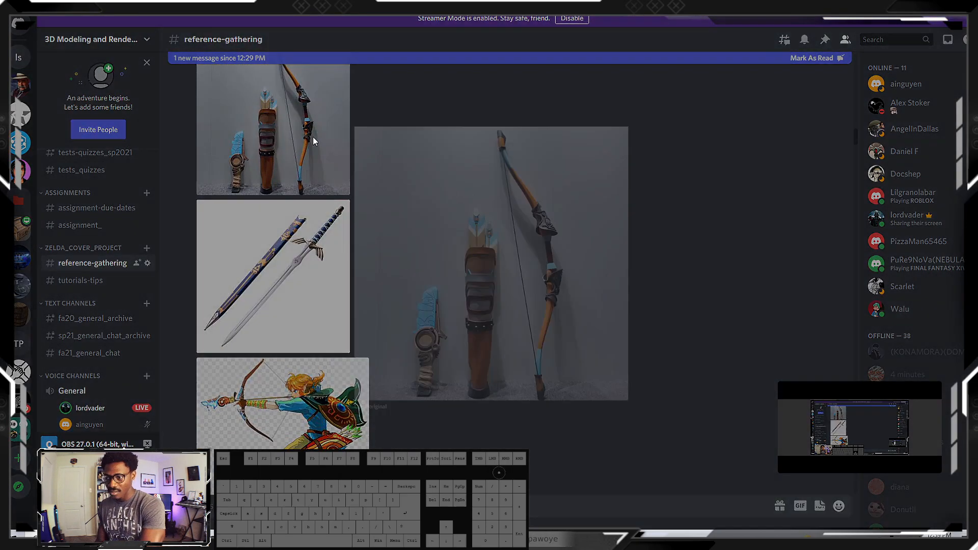
{"action": "left_click", "coordinate": [708, 236]}
Examine the bow's shape in the enlarged front-facing and leaping side-view archer illustrations
{"action": "scroll", "coordinate": [306, 328], "scroll_direction": "down", "scroll_amount": 5}
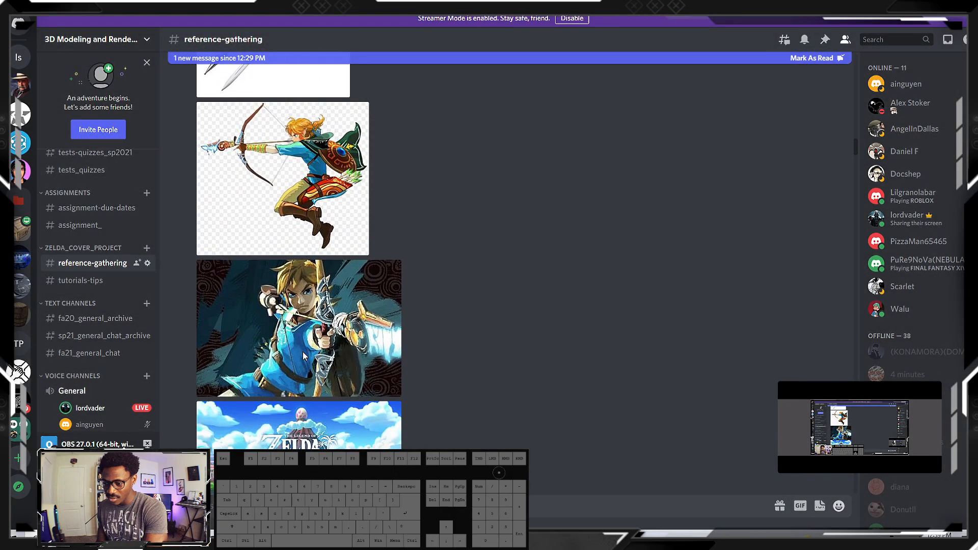
{"action": "left_click", "coordinate": [304, 356]}
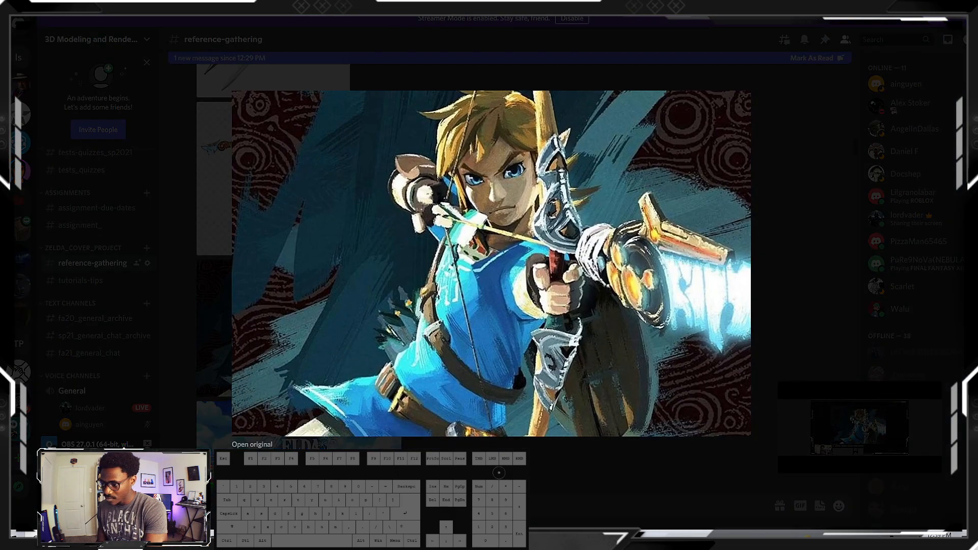
{"action": "key", "text": "Escape"}
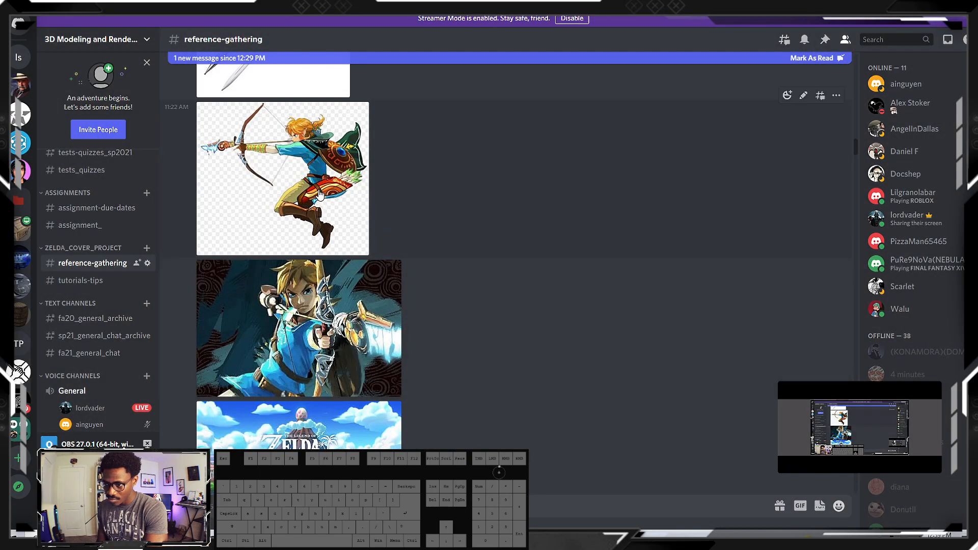
{"action": "left_click", "coordinate": [320, 193]}
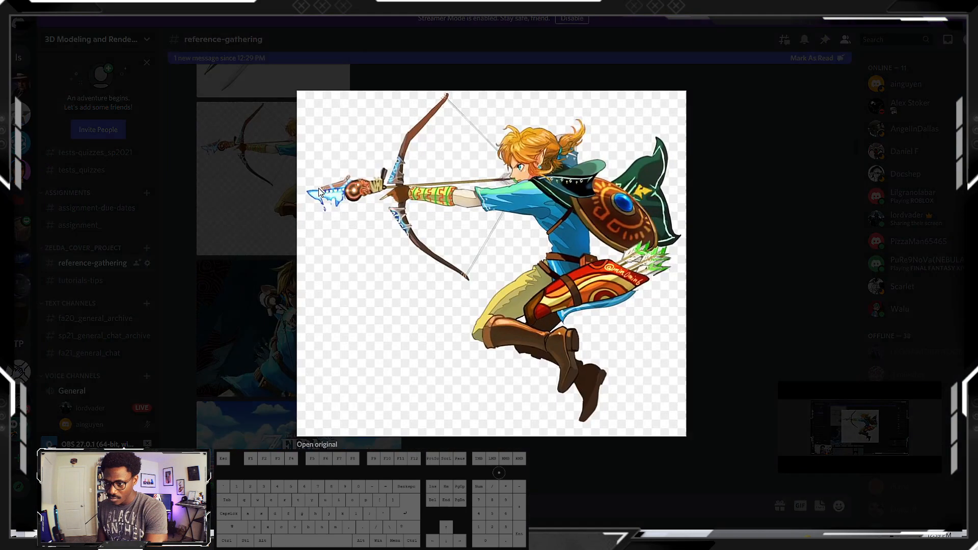
{"action": "key", "text": "Escape"}
{"action": "left_click", "coordinate": [392, 362]}
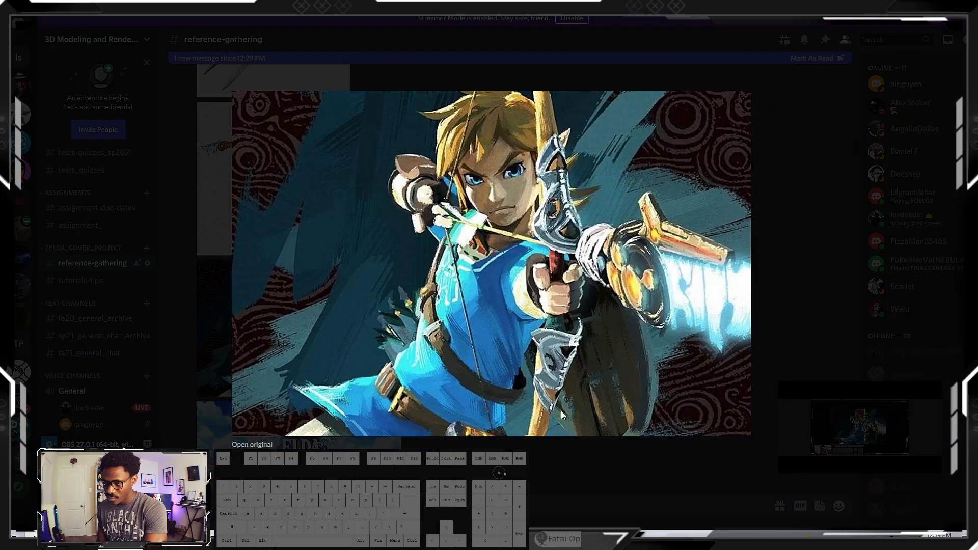
{"action": "key", "text": "Escape"}
Examine Link's bow in two enlarged photos of the Zelda & Link painted statues
{"action": "scroll", "coordinate": [263, 254], "scroll_direction": "down", "scroll_amount": 5}
{"action": "scroll", "coordinate": [263, 255], "scroll_direction": "down", "scroll_amount": 5}
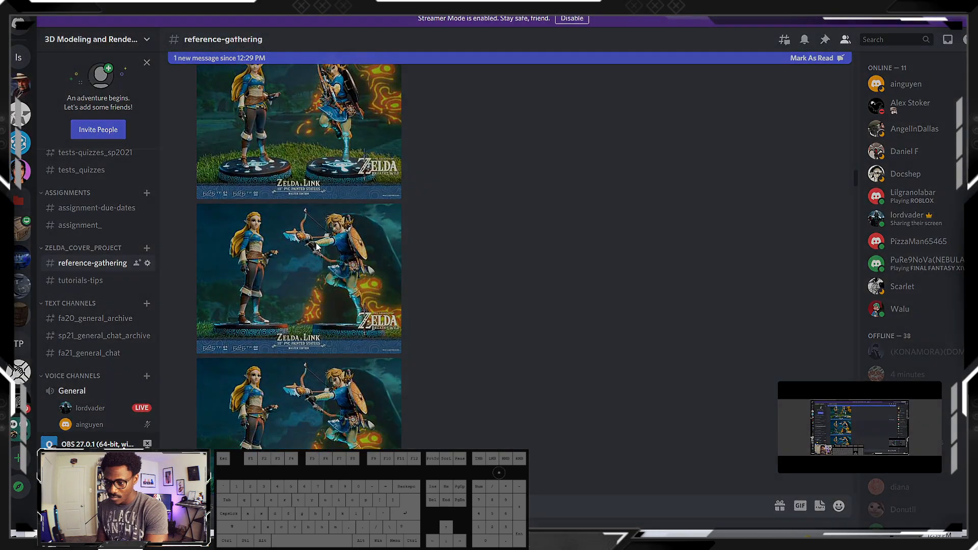
{"action": "left_click", "coordinate": [317, 243]}
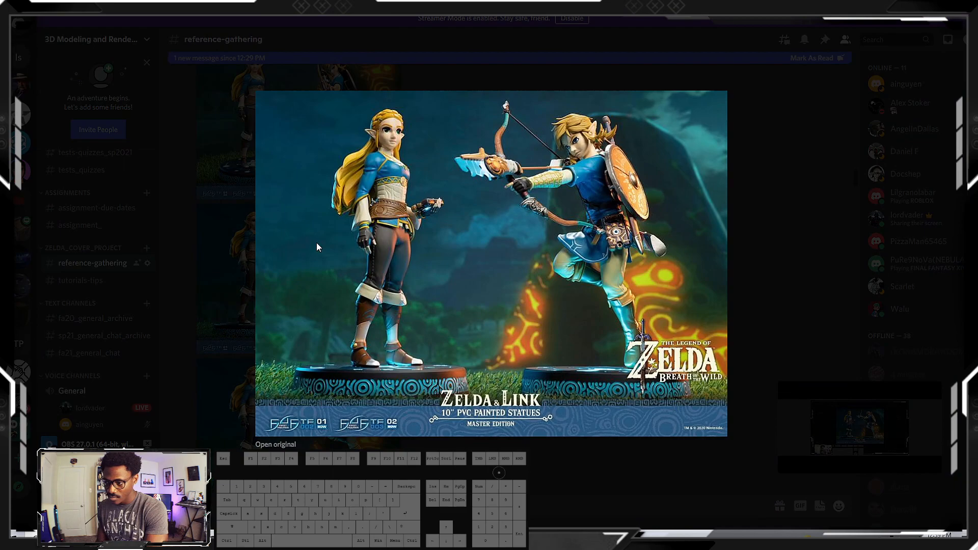
{"action": "left_click", "coordinate": [729, 237]}
{"action": "scroll", "coordinate": [301, 304], "scroll_direction": "down", "scroll_amount": 3}
{"action": "left_click", "coordinate": [305, 382]}
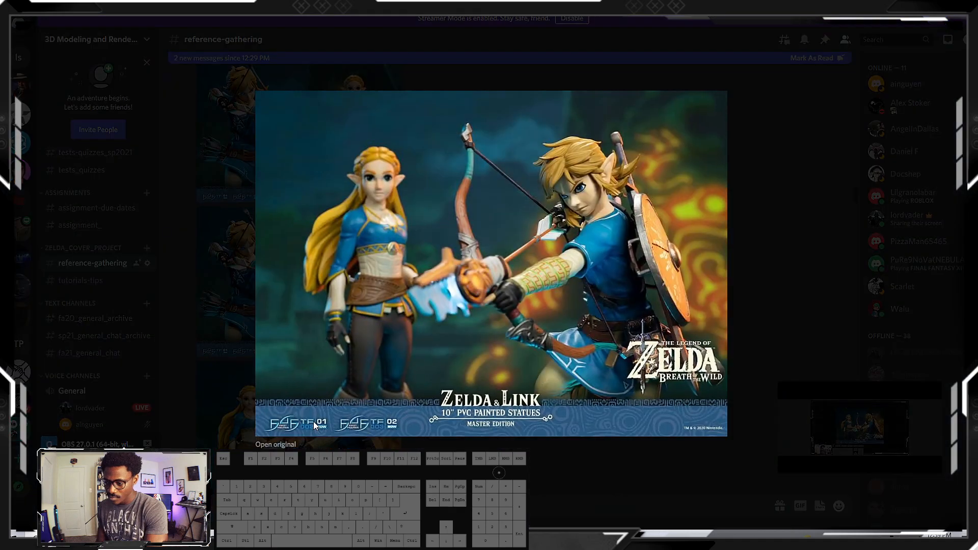
{"action": "left_click", "coordinate": [778, 159]}
Examine the bow in the Breath of the Wild cover poster and return to 3ds Max
{"action": "scroll", "coordinate": [321, 354], "scroll_direction": "up", "scroll_amount": 3}
{"action": "scroll", "coordinate": [321, 353], "scroll_direction": "down", "scroll_amount": 8}
{"action": "scroll", "coordinate": [308, 365], "scroll_direction": "down", "scroll_amount": 10}
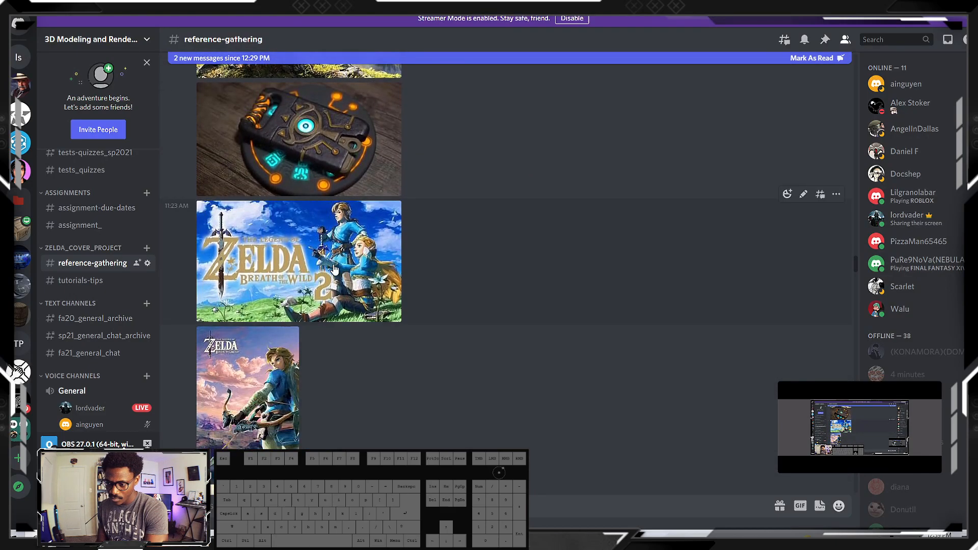
{"action": "scroll", "coordinate": [334, 266], "scroll_direction": "down", "scroll_amount": 5}
{"action": "left_click", "coordinate": [269, 179]}
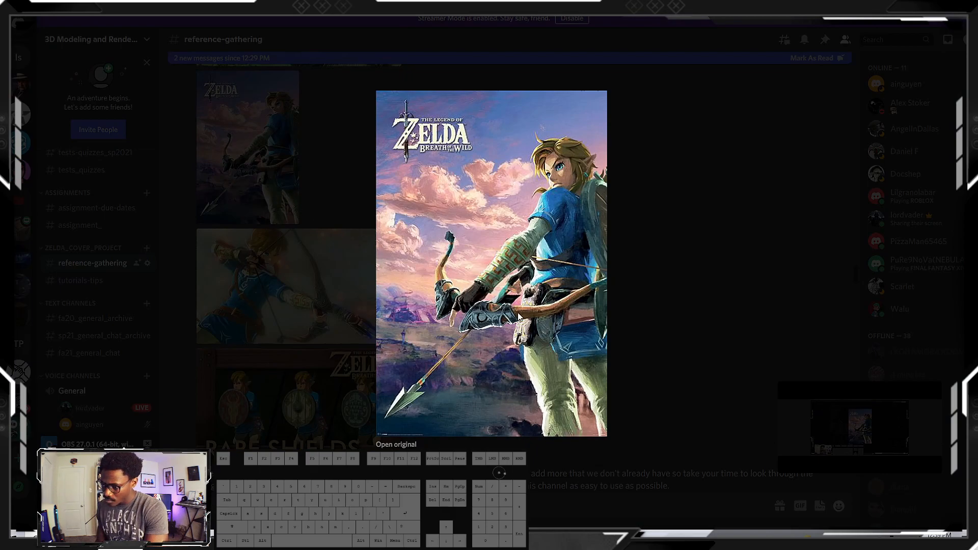
{"action": "left_click", "coordinate": [786, 160]}
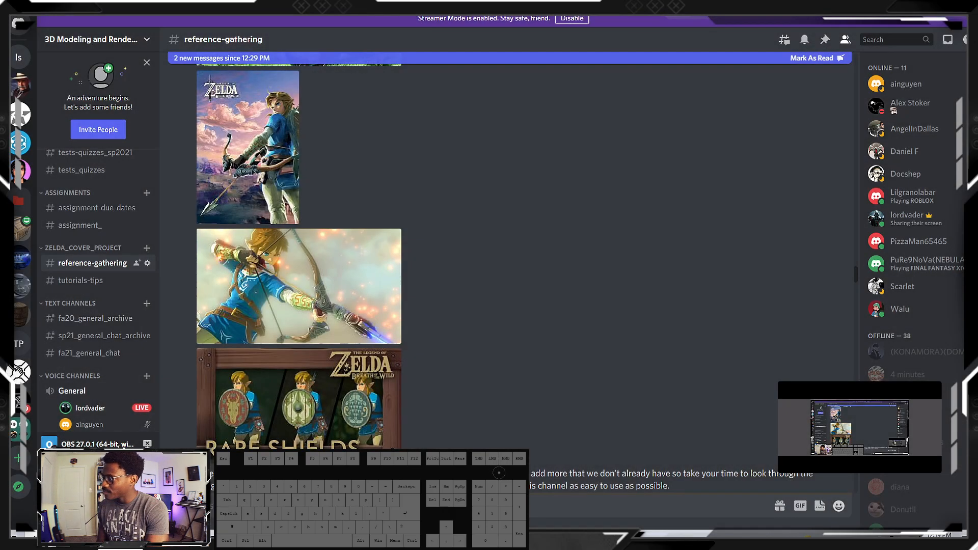
{"action": "left_click", "coordinate": [942, 6]}
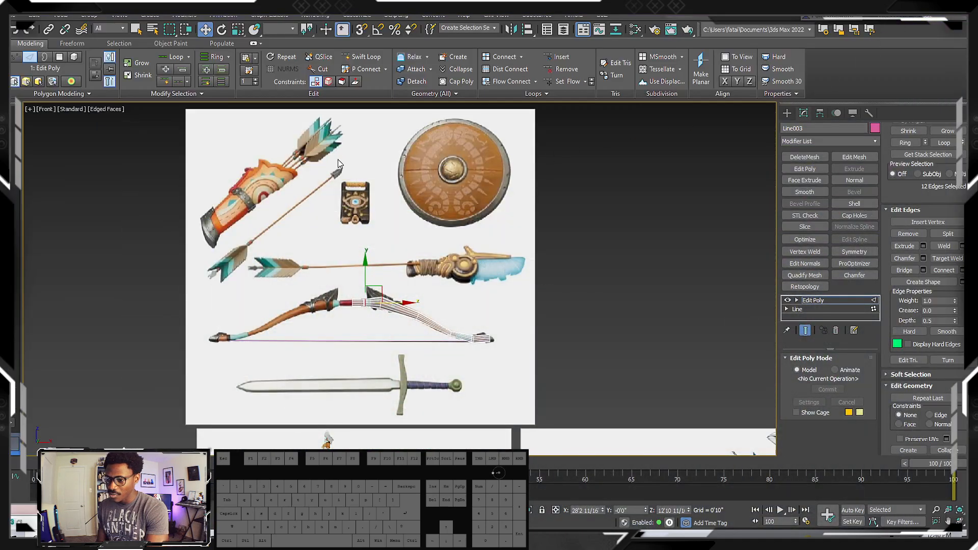
Insert an edge loop with Swift Loop midway between the limb's second and third bends
{"action": "scroll", "coordinate": [352, 279], "scroll_direction": "up", "scroll_amount": 4}
{"action": "scroll", "coordinate": [406, 379], "scroll_direction": "up", "scroll_amount": 1}
{"action": "mouse_move", "coordinate": [404, 379]}
{"action": "middle_mouse_down"}
{"action": "mouse_move", "coordinate": [346, 297]}
{"action": "mouse_move", "coordinate": [209, 216]}
{"action": "middle_mouse_up"}
{"action": "scroll", "coordinate": [379, 345], "scroll_direction": "up", "scroll_amount": 3}
{"action": "scroll", "coordinate": [380, 342], "scroll_direction": "down", "scroll_amount": 3}
{"action": "mouse_move", "coordinate": [355, 275]}
{"action": "middle_mouse_down"}
{"action": "mouse_move", "coordinate": [292, 219]}
{"action": "mouse_move", "coordinate": [155, 155]}
{"action": "middle_mouse_up"}
{"action": "mouse_move", "coordinate": [383, 235]}
{"action": "middle_mouse_down"}
{"action": "mouse_move", "coordinate": [430, 264]}
{"action": "mouse_move", "coordinate": [457, 254]}
{"action": "middle_mouse_up"}
{"action": "key", "text": "alt+1"}
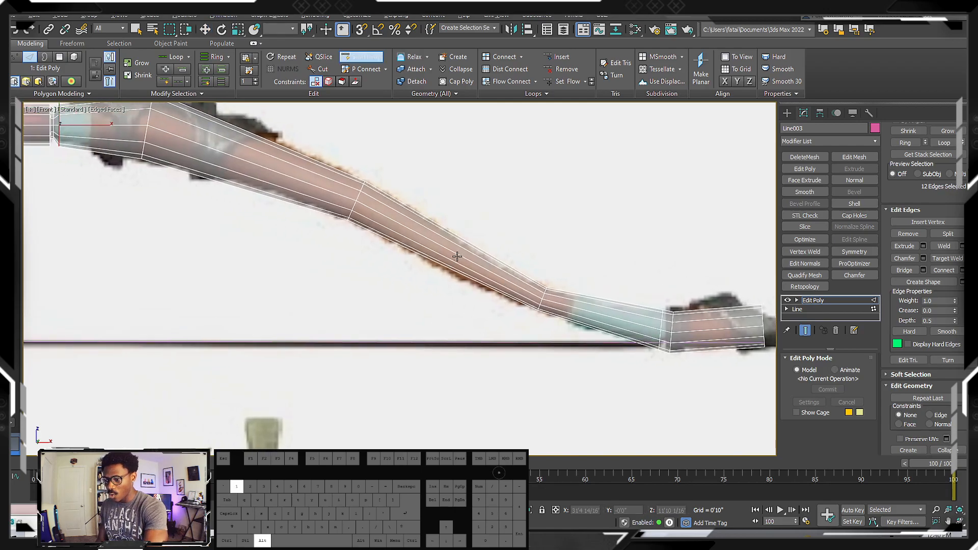
{"action": "left_click", "coordinate": [365, 57]}
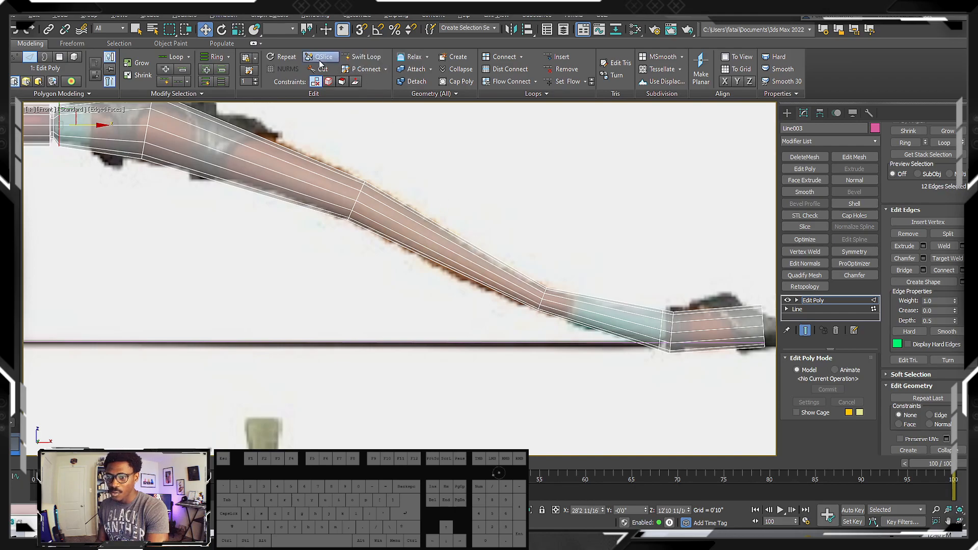
{"action": "left_click", "coordinate": [374, 62]}
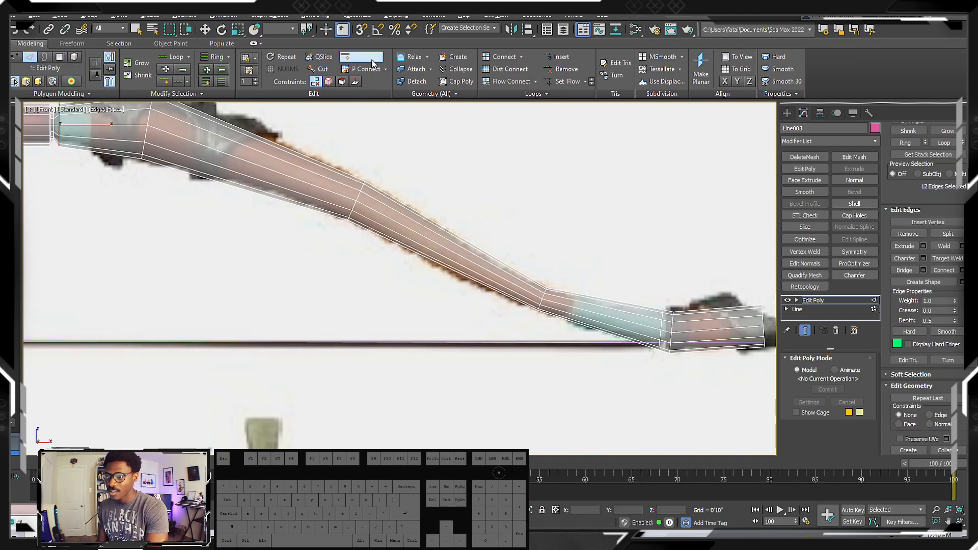
{"action": "left_click", "coordinate": [441, 248], "text": "shift"}
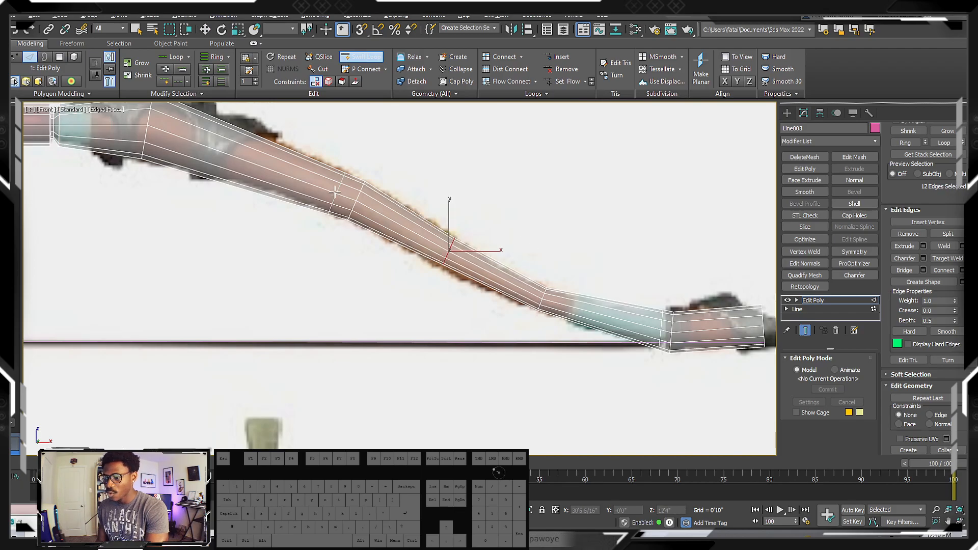
Move the new edge loop between the second and third bends to follow the reference limb's curve
{"action": "scroll", "coordinate": [493, 289], "scroll_direction": "up", "scroll_amount": 2}
{"action": "key", "text": "w"}
{"action": "left_click_drag", "start_coordinate": [503, 250], "coordinate": [502, 255]}
{"action": "middle_click_drag", "start_coordinate": [502, 255], "coordinate": [471, 271]}
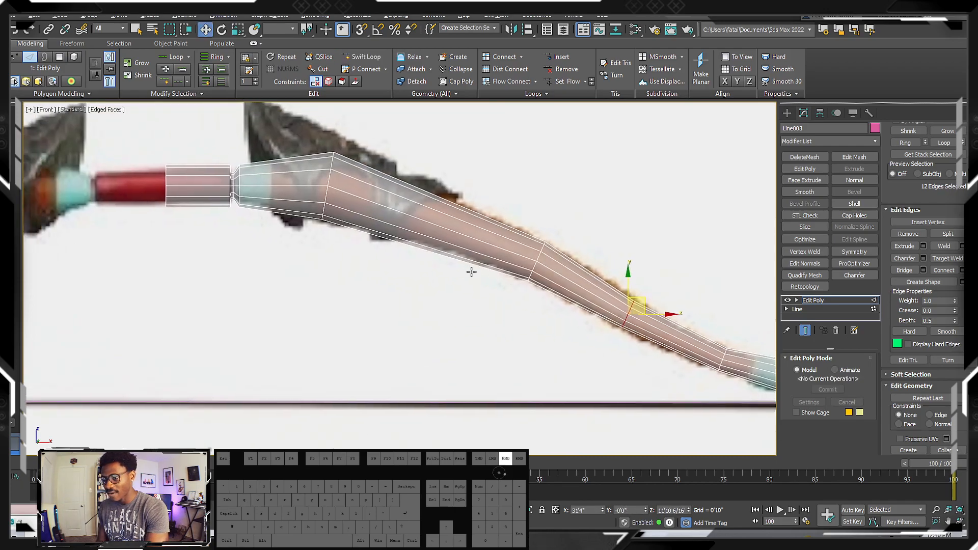
Insert another edge loop with Swift Loop between the limb's first and second bends
{"action": "key", "text": "shift+alt+w"}
{"action": "left_click", "coordinate": [426, 234], "text": "shift"}
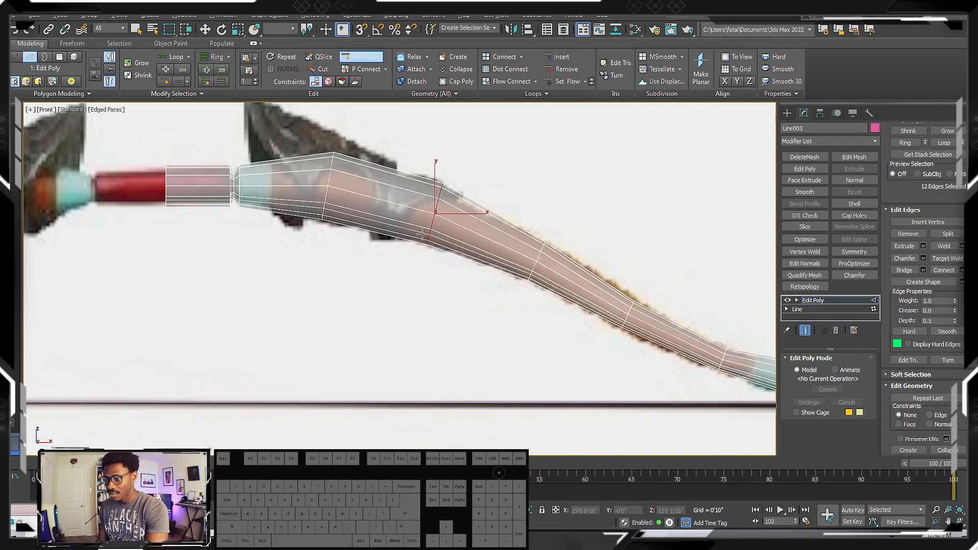
Move the new edge loop between the first and second bends to follow the reference limb's curve
{"action": "right_click", "coordinate": [461, 244]}
{"action": "left_click_drag", "start_coordinate": [447, 198], "coordinate": [442, 202]}
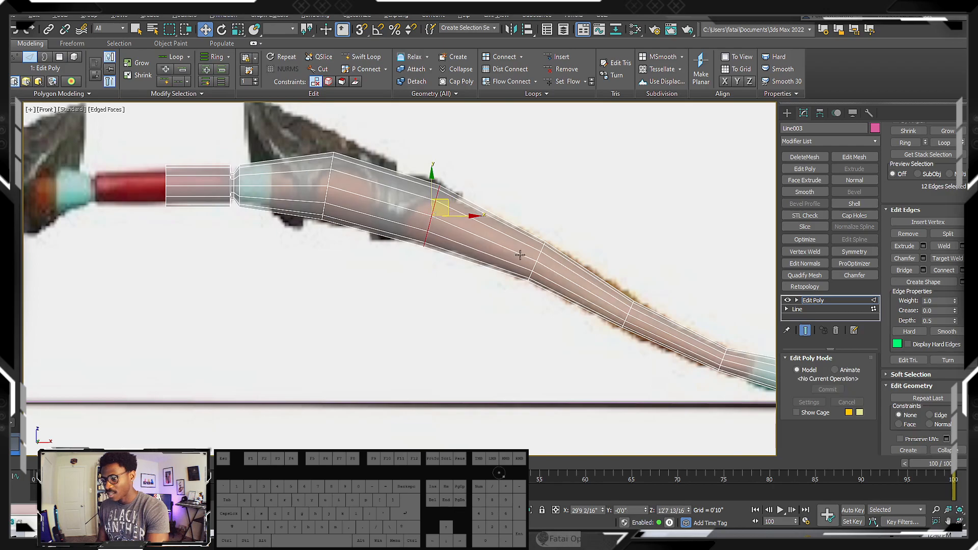
{"action": "middle_click_drag", "start_coordinate": [505, 239], "coordinate": [383, 204]}
Insert edge loops with Swift Loop in the limb's pale-blue section, near the last bend and midway along the tip segment
{"action": "middle_click_drag", "start_coordinate": [341, 234], "coordinate": [301, 222]}
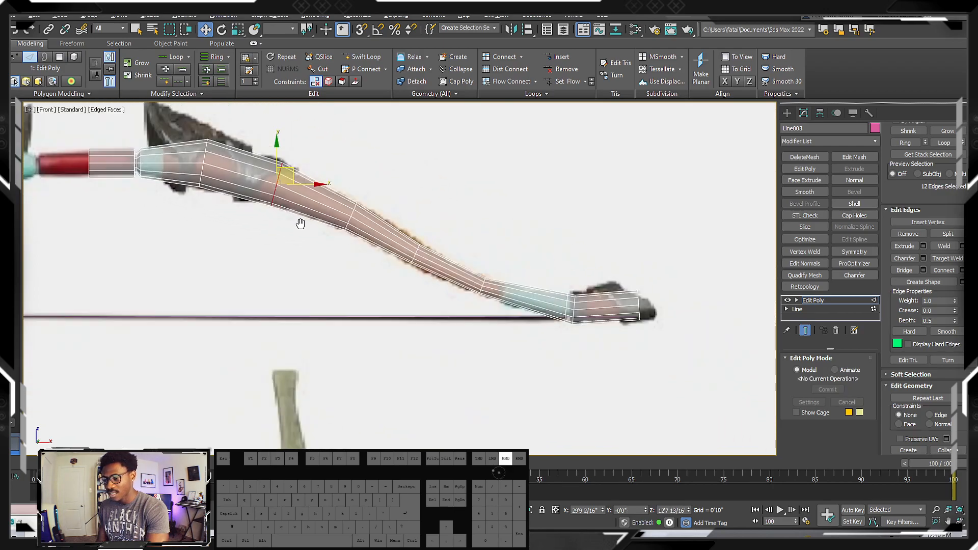
{"action": "scroll", "coordinate": [300, 222], "scroll_direction": "down", "scroll_amount": 3}
{"action": "middle_click_drag", "start_coordinate": [362, 218], "coordinate": [431, 216]}
{"action": "scroll", "coordinate": [365, 196], "scroll_direction": "up", "scroll_amount": 2}
{"action": "middle_click_drag", "start_coordinate": [555, 267], "coordinate": [478, 249]}
{"action": "scroll", "coordinate": [478, 249], "scroll_direction": "up", "scroll_amount": 4}
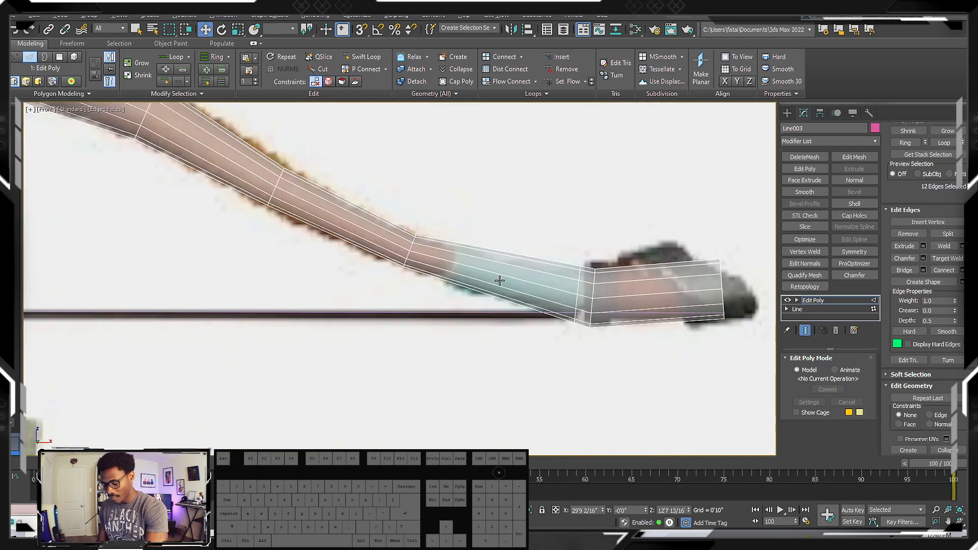
{"action": "key", "text": "alt+1"}
{"action": "left_click", "coordinate": [495, 277], "text": "shift"}
{"action": "scroll", "coordinate": [523, 281], "scroll_direction": "up", "scroll_amount": 3}
{"action": "scroll", "coordinate": [516, 277], "scroll_direction": "down", "scroll_amount": 3}
{"action": "middle_click_drag", "start_coordinate": [443, 249], "coordinate": [397, 236]}
{"action": "middle_click_drag", "start_coordinate": [610, 255], "coordinate": [540, 246]}
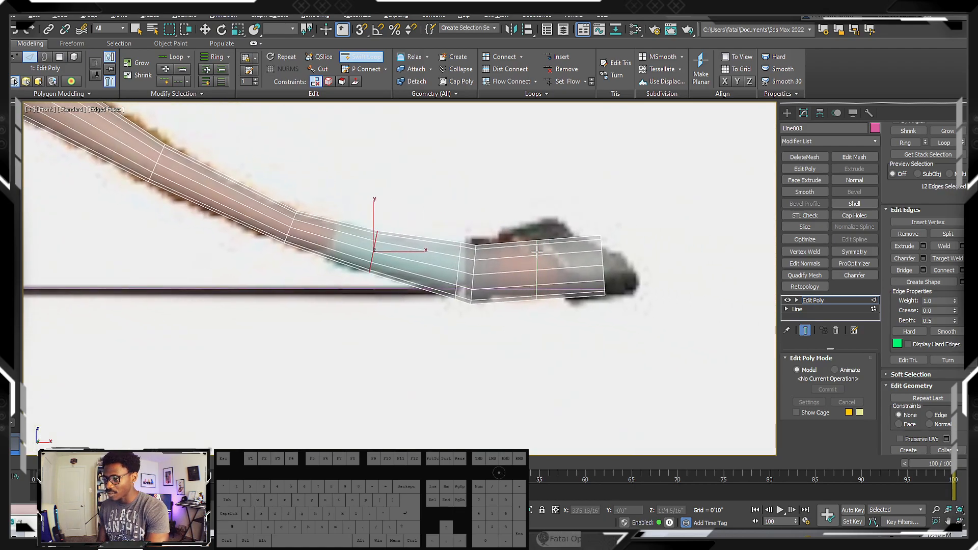
{"action": "left_click", "coordinate": [535, 249]}
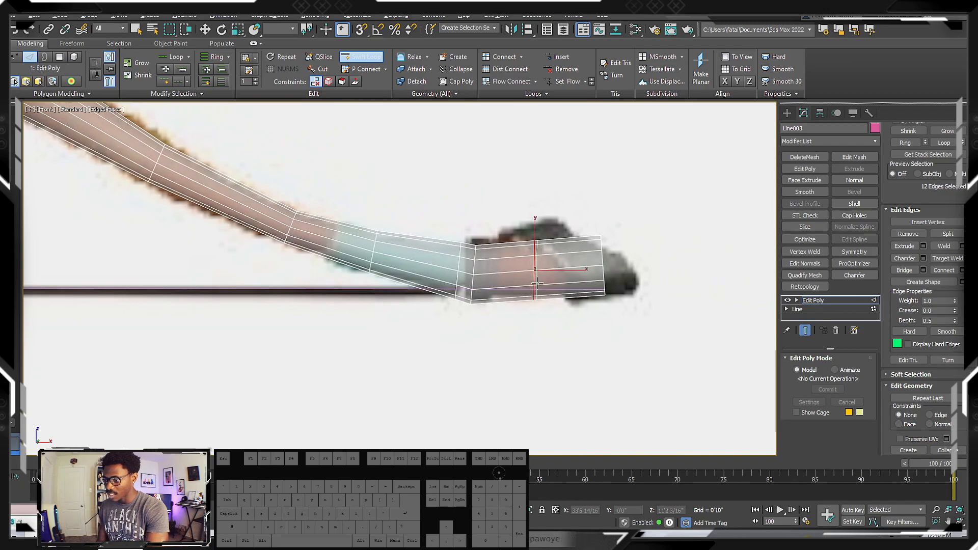
{"action": "scroll", "coordinate": [537, 283], "scroll_direction": "up", "scroll_amount": 2}
{"action": "key", "text": "w"}
{"action": "key", "text": "e"}
{"action": "left_click_drag", "start_coordinate": [557, 229], "coordinate": [499, 226]}
{"action": "key", "text": "ctrl+z"}
{"action": "scroll", "coordinate": [594, 229], "scroll_direction": "up", "scroll_amount": 2}
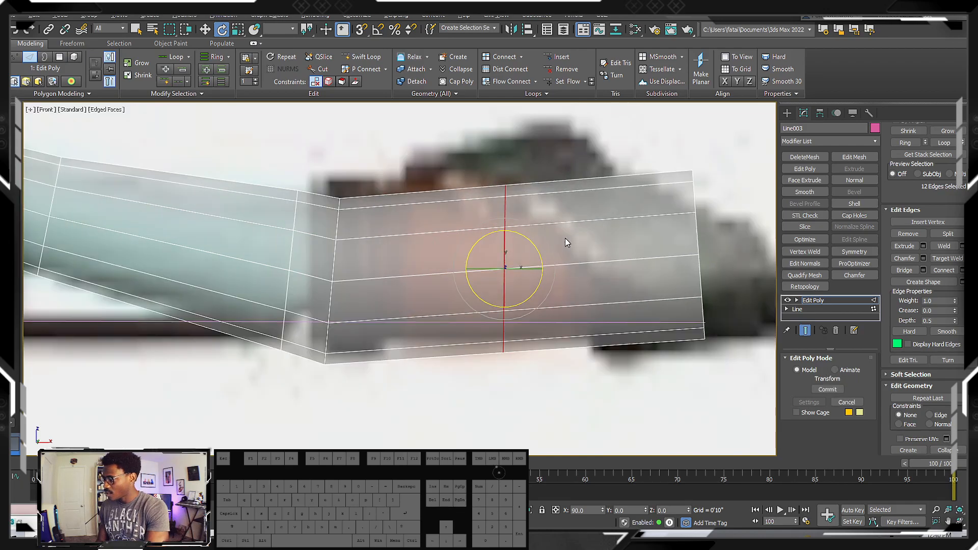
{"action": "scroll", "coordinate": [564, 238], "scroll_direction": "down", "scroll_amount": 2}
{"action": "left_click_drag", "start_coordinate": [503, 230], "coordinate": [662, 249]}
{"action": "key", "text": "ctrl+z"}
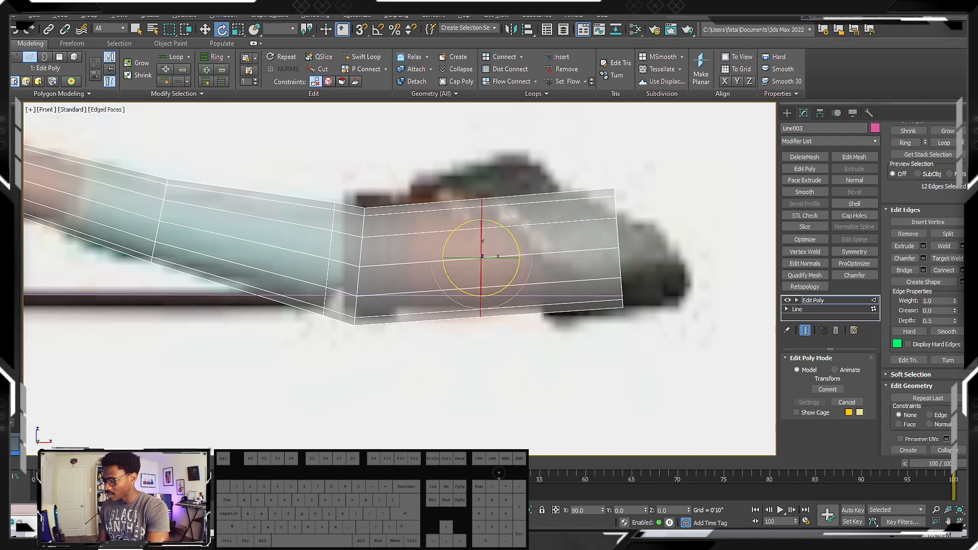
{"action": "left_click_drag", "start_coordinate": [510, 235], "coordinate": [497, 224]}
{"action": "key", "text": "ctrl+z"}
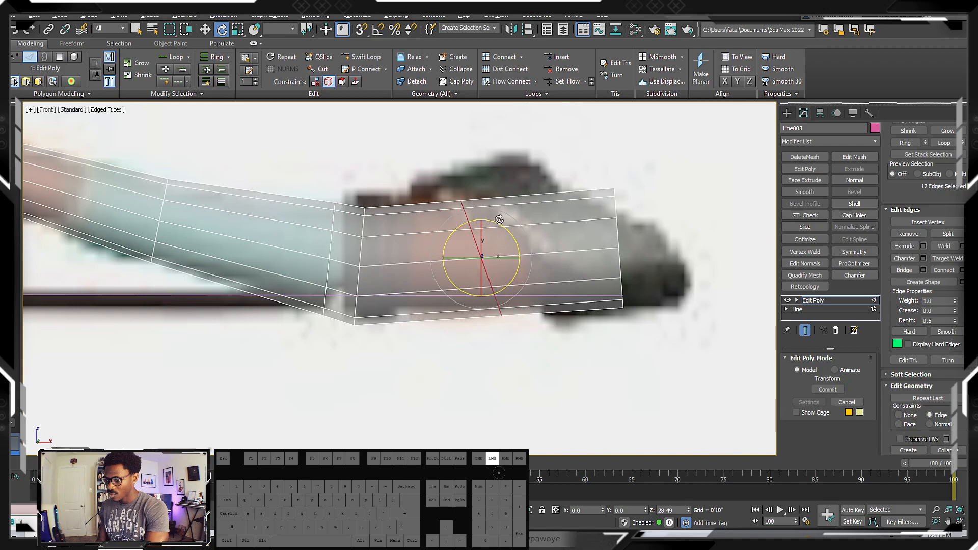
{"action": "key", "text": "ctrl+z"}
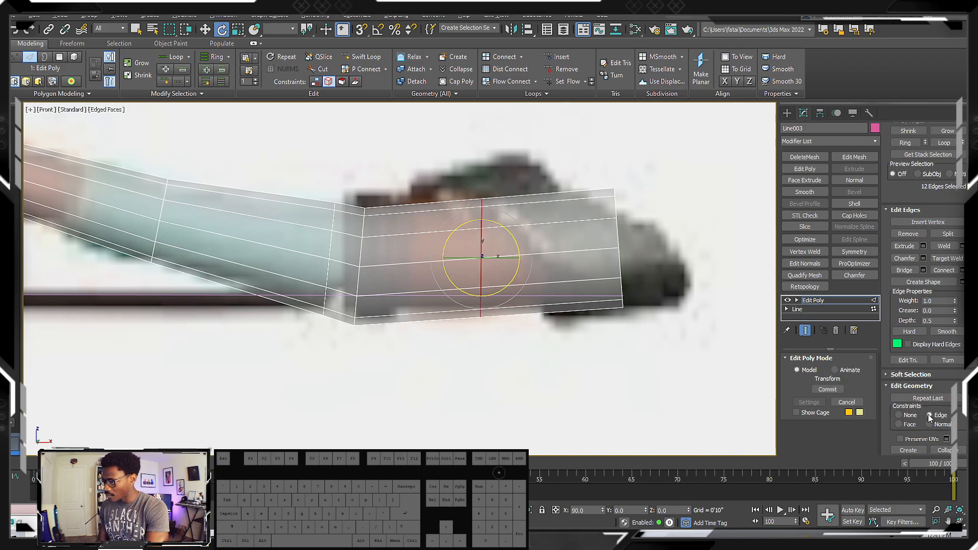
With the Edge constraint active, rotate the tip segment's middle loop into a diagonal and slide it toward the limb's end
{"action": "left_click_drag", "start_coordinate": [477, 217], "coordinate": [416, 213]}
{"action": "key", "text": "w"}
{"action": "left_click_drag", "start_coordinate": [488, 240], "coordinate": [543, 247]}
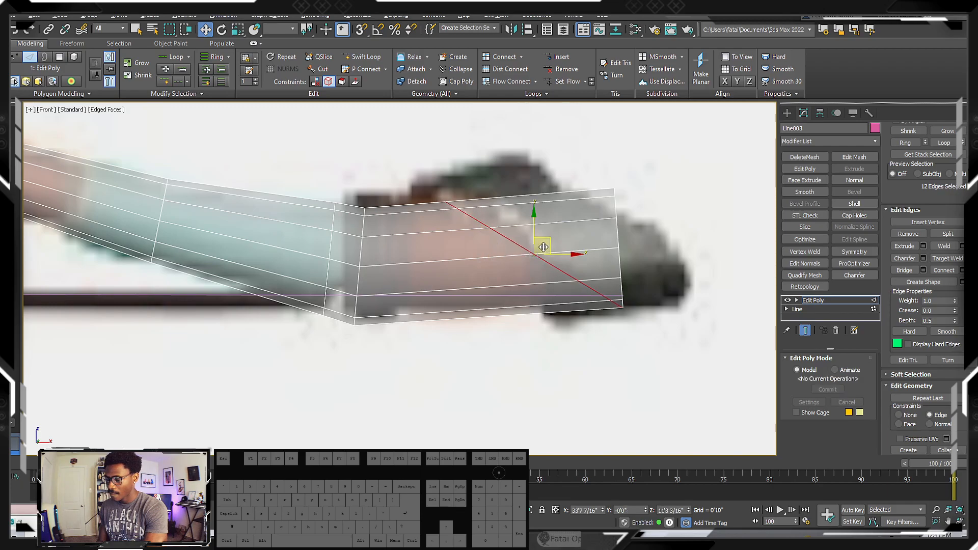
Select the vertices of the diagonal loop and the limb's end
{"action": "scroll", "coordinate": [477, 259], "scroll_direction": "down", "scroll_amount": 2}
{"action": "middle_click_drag", "start_coordinate": [476, 259], "coordinate": [474, 280]}
{"action": "key", "text": "1"}
{"action": "left_click_drag", "start_coordinate": [460, 210], "coordinate": [430, 186]}
{"action": "left_click_drag", "start_coordinate": [578, 272], "coordinate": [594, 273]}
{"action": "key", "text": "ctrl+z"}
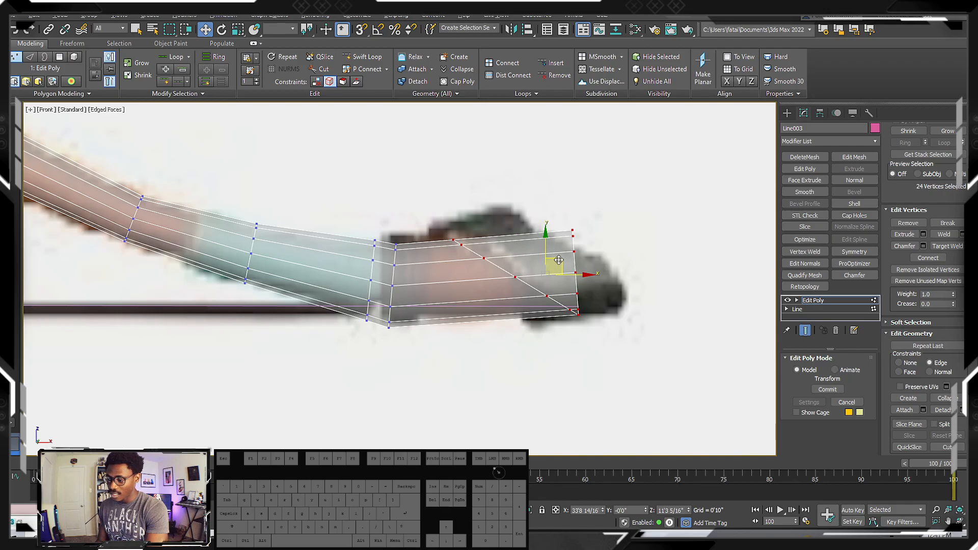
{"action": "left_click_drag", "start_coordinate": [568, 278], "coordinate": [709, 273]}
{"action": "key", "text": "ctrl+z"}
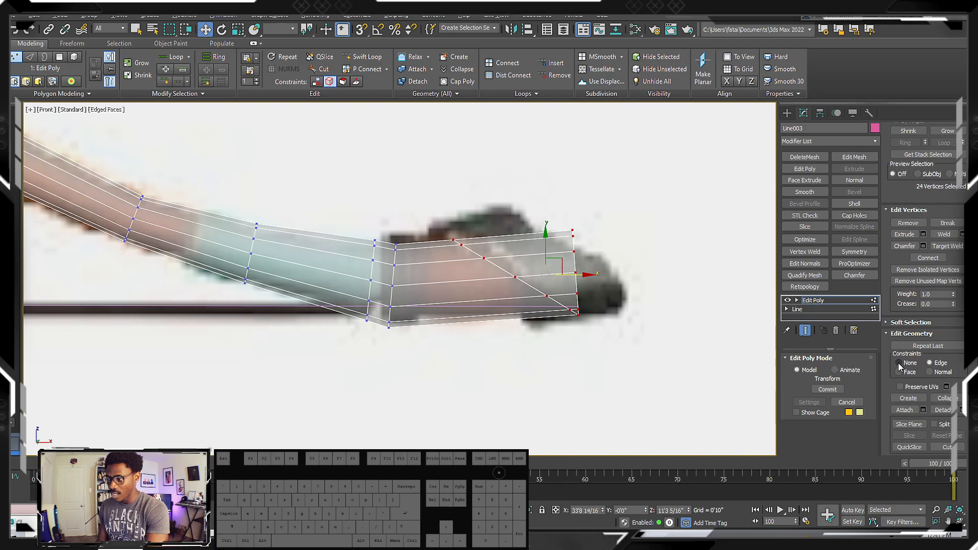
With the constraint set to None, move the selected tip vertices along the limb and scale them up to the reference tip's size
{"action": "left_click_drag", "start_coordinate": [579, 276], "coordinate": [590, 276]}
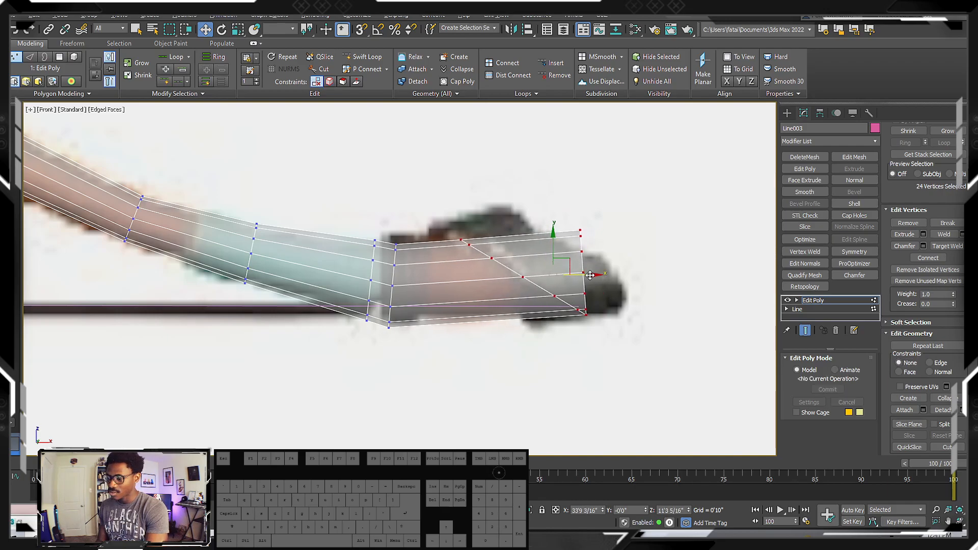
{"action": "middle_click_drag", "start_coordinate": [590, 276], "coordinate": [574, 284]}
{"action": "key", "text": "r"}
{"action": "left_click_drag", "start_coordinate": [539, 273], "coordinate": [548, 260]}
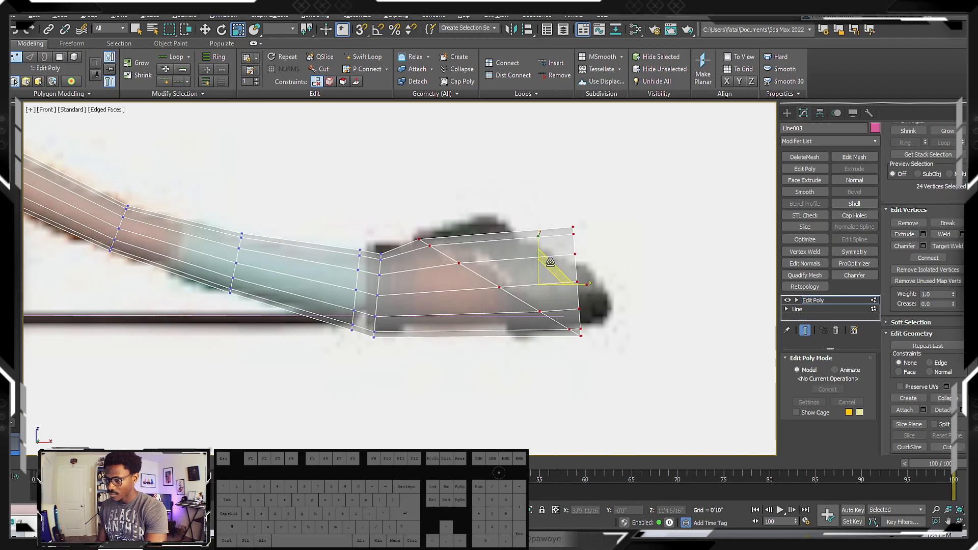
Select the end cap polygon of the limb's tip and return to the front view
{"action": "middle_click_drag", "start_coordinate": [642, 328], "coordinate": [586, 330], "text": "alt"}
{"action": "key", "text": "4"}
{"action": "left_click", "coordinate": [561, 295]}
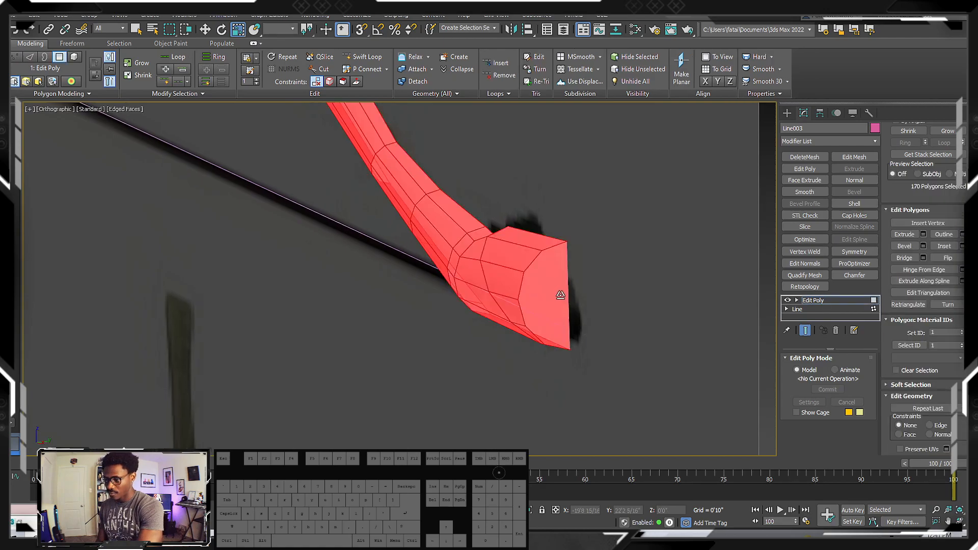
{"action": "scroll", "coordinate": [550, 328], "scroll_direction": "up", "scroll_amount": 4}
{"action": "key", "text": "f"}
{"action": "scroll", "coordinate": [540, 314], "scroll_direction": "down", "scroll_amount": 4}
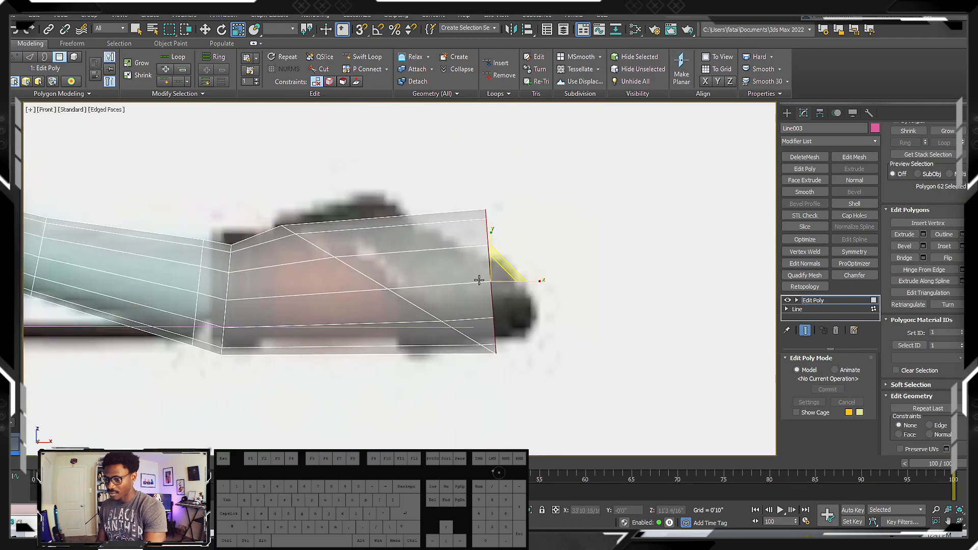
{"action": "left_click_drag", "start_coordinate": [498, 270], "coordinate": [498, 267]}
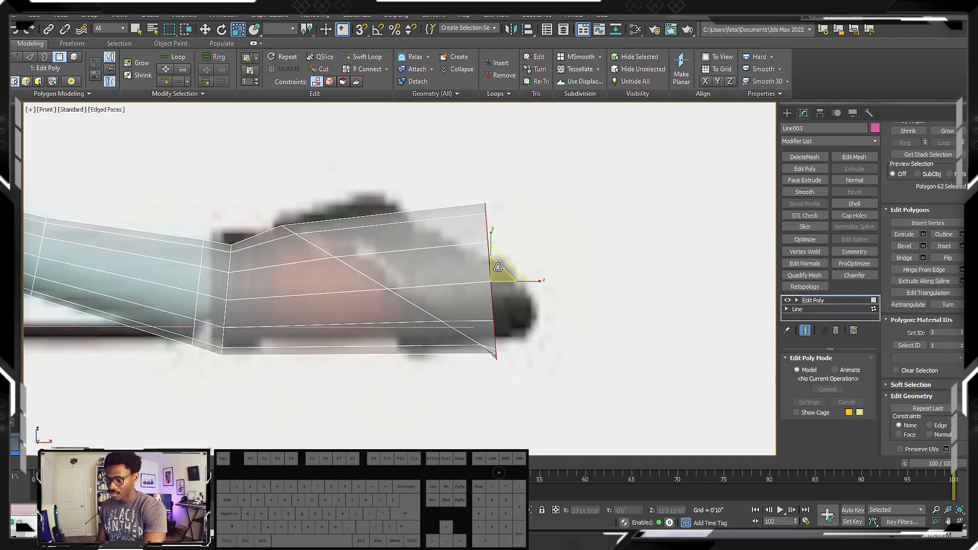
{"action": "key", "text": "super"}
{"action": "key", "text": "ctrl+z"}
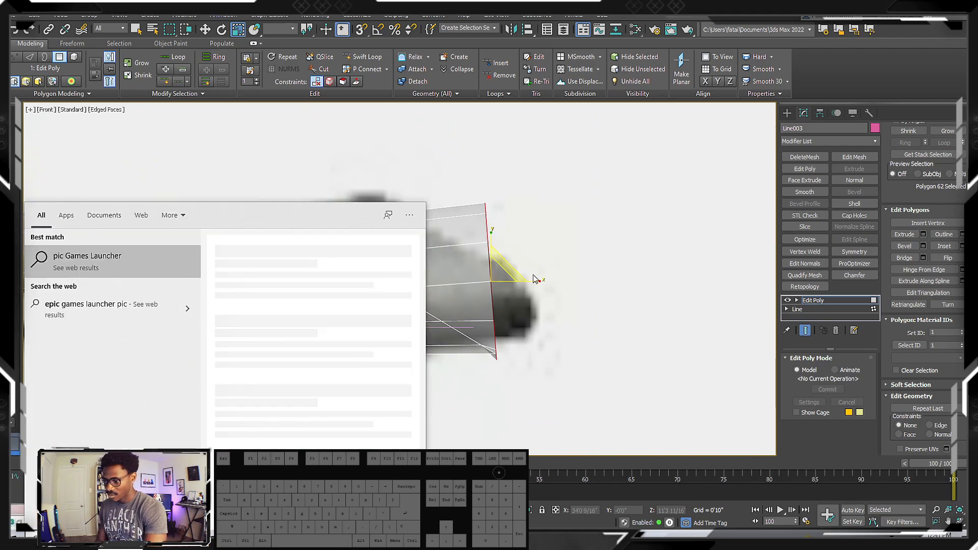
{"action": "middle_click_drag", "start_coordinate": [538, 277], "coordinate": [565, 293]}
{"action": "key", "text": "ctrl+z"}
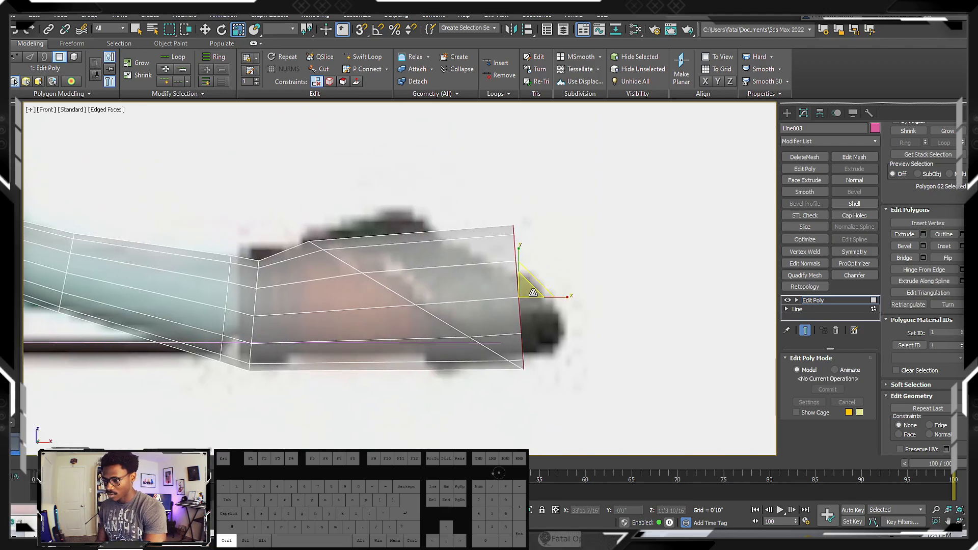
Grow the selection from the end cap to the diagonal loop and delete the selected polygons
{"action": "scroll", "coordinate": [940, 196], "scroll_direction": "up", "scroll_amount": 3}
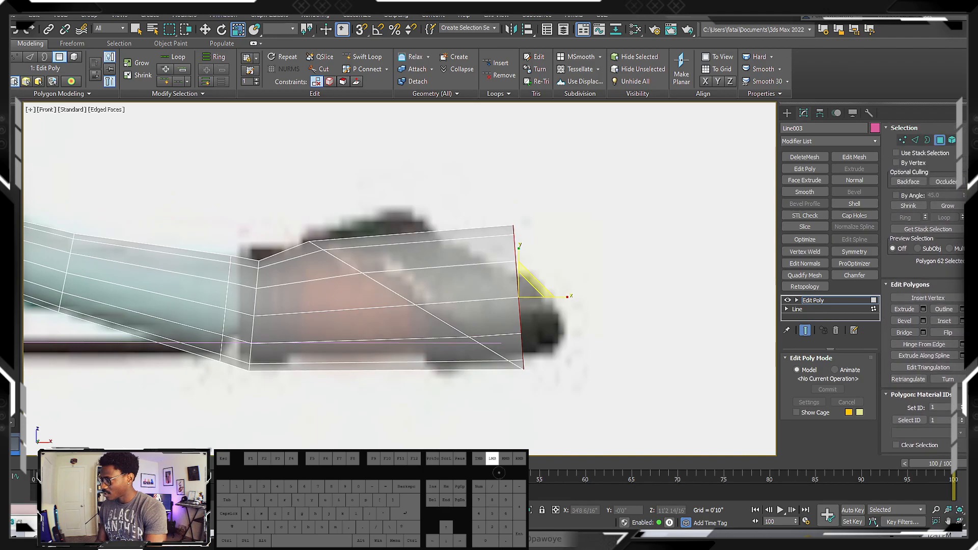
{"action": "left_click", "coordinate": [948, 199]}
{"action": "middle_click_drag", "start_coordinate": [597, 249], "coordinate": [595, 280]}
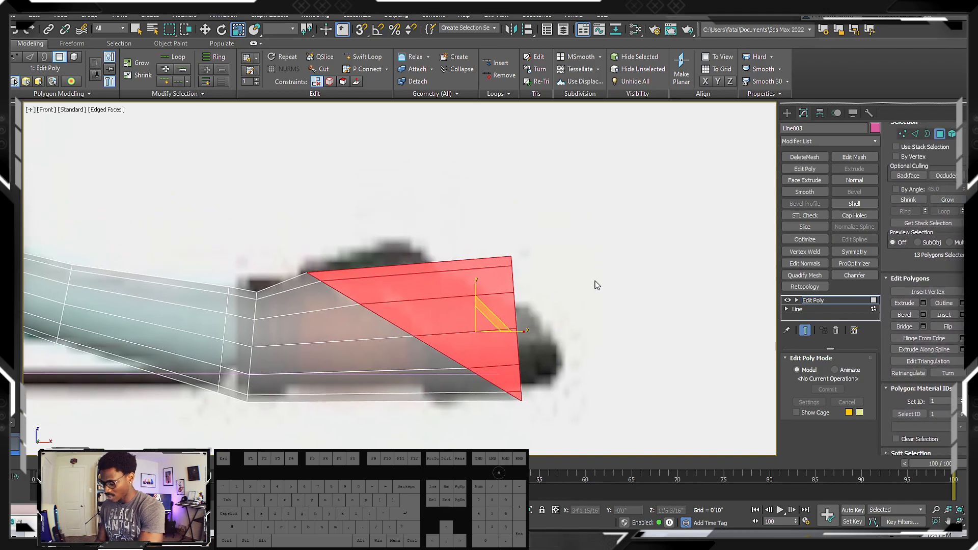
{"action": "key", "text": "Delete"}
Move the open diagonal rim's vertices outward and slightly up to fit the reference tip
{"action": "middle_click_drag", "start_coordinate": [423, 333], "coordinate": [452, 304]}
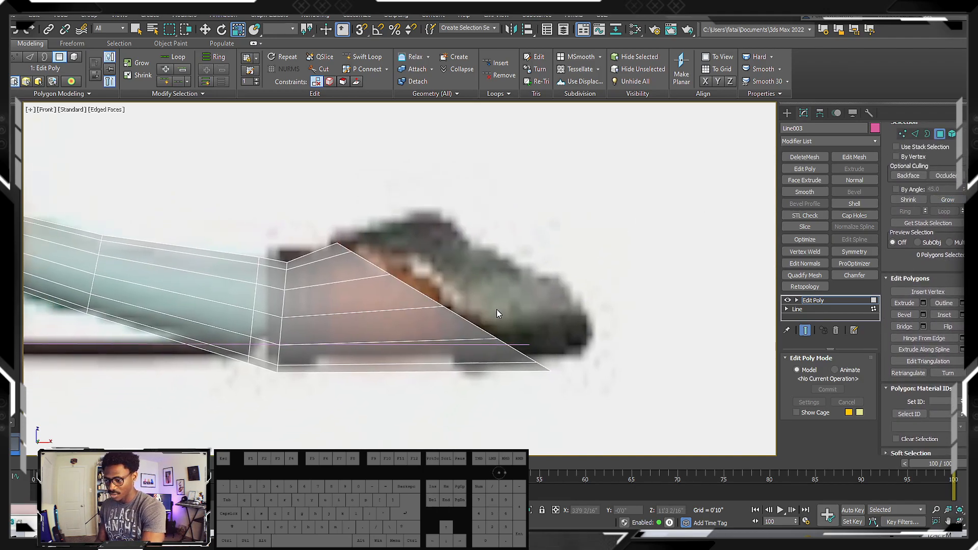
{"action": "key", "text": "1"}
{"action": "key", "text": "w"}
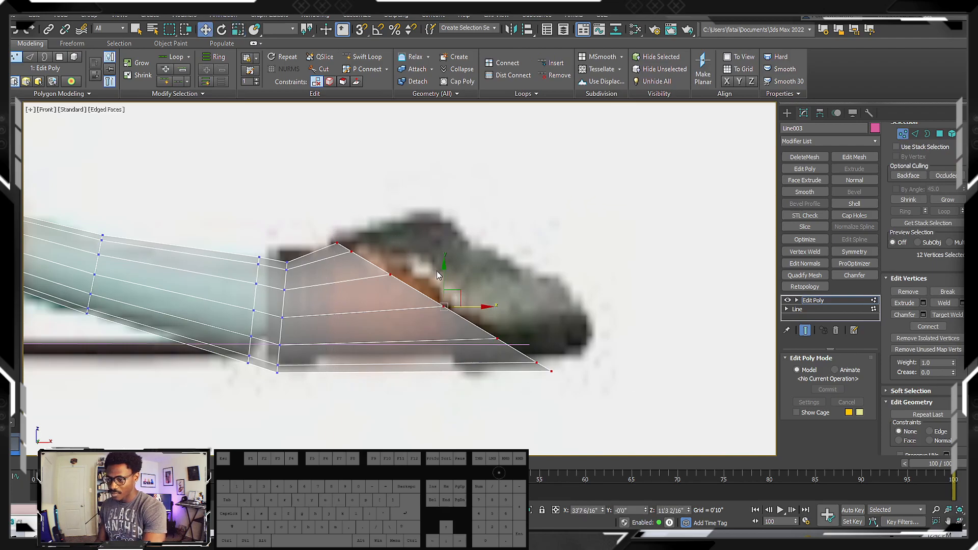
{"action": "left_click_drag", "start_coordinate": [453, 291], "coordinate": [510, 279]}
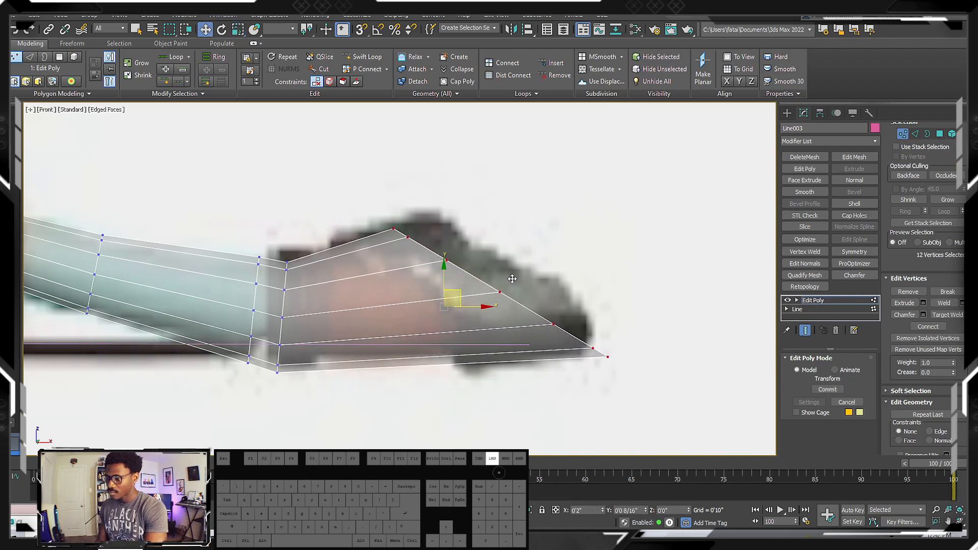
{"action": "mouse_move", "coordinate": [425, 238]}
{"action": "middle_mouse_down", "text": "alt"}
{"action": "mouse_move", "coordinate": [416, 238]}
{"action": "mouse_move", "coordinate": [443, 235]}
{"action": "middle_mouse_up", "text": "alt"}
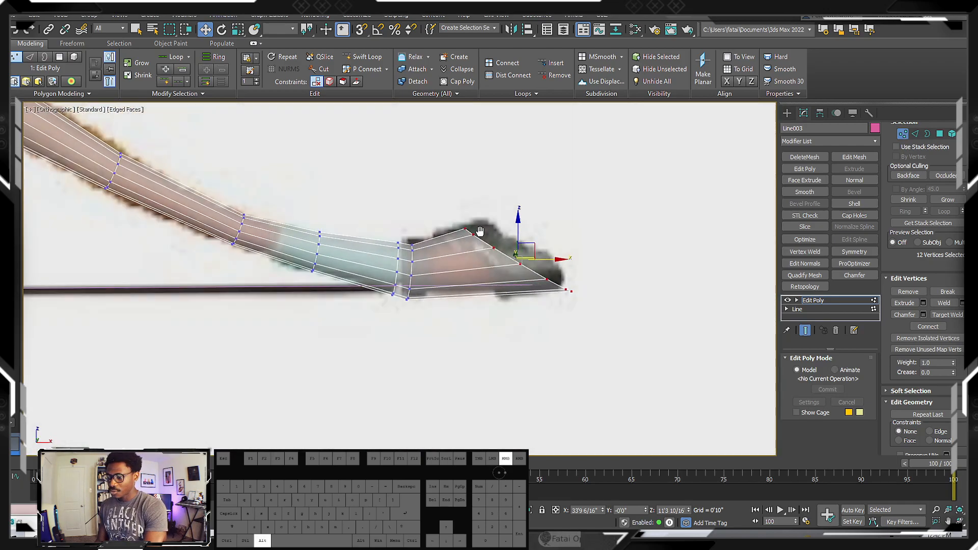
Select the open border at the limb's tip and cap it
{"action": "key", "text": "f"}
{"action": "scroll", "coordinate": [507, 233], "scroll_direction": "down", "scroll_amount": 8}
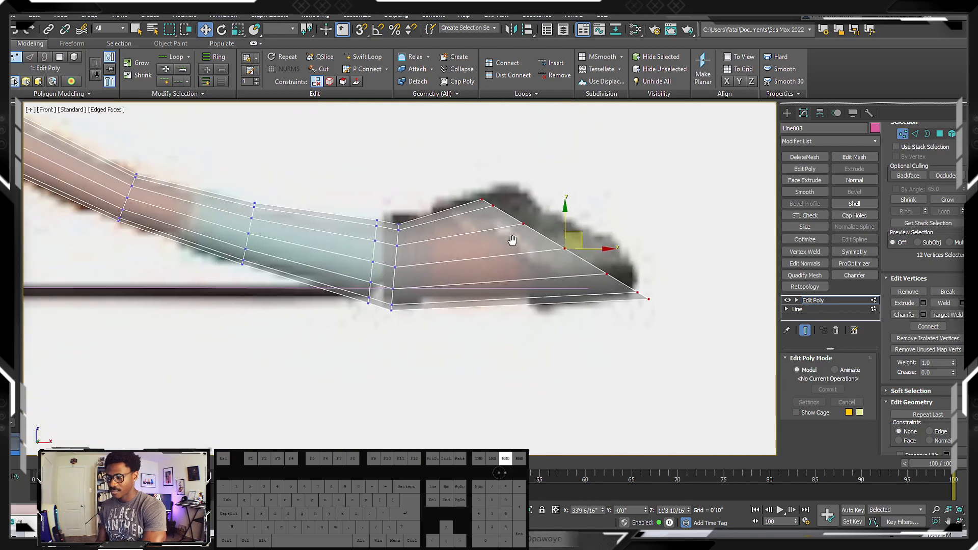
{"action": "middle_click_drag", "start_coordinate": [538, 222], "coordinate": [557, 227]}
{"action": "scroll", "coordinate": [636, 237], "scroll_direction": "up", "scroll_amount": 5}
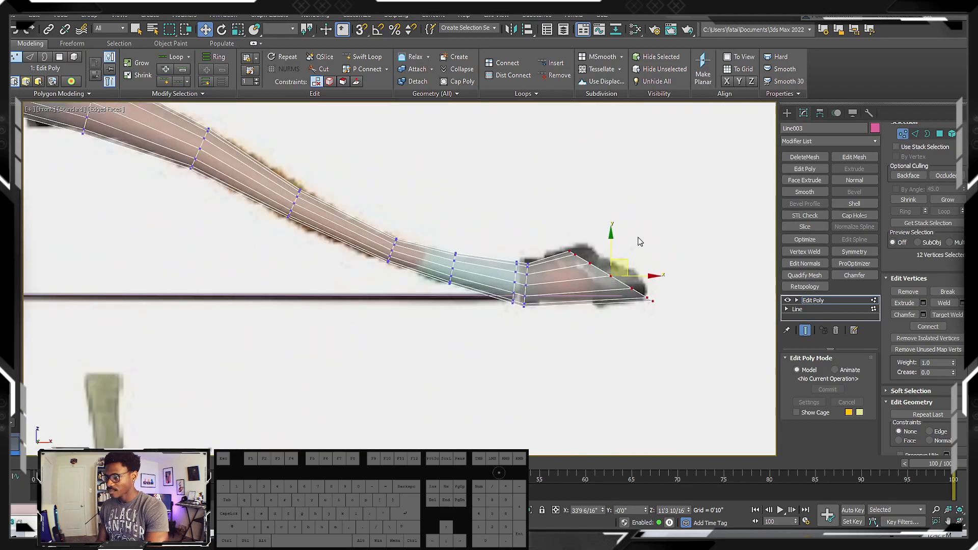
{"action": "right_click", "coordinate": [629, 265]}
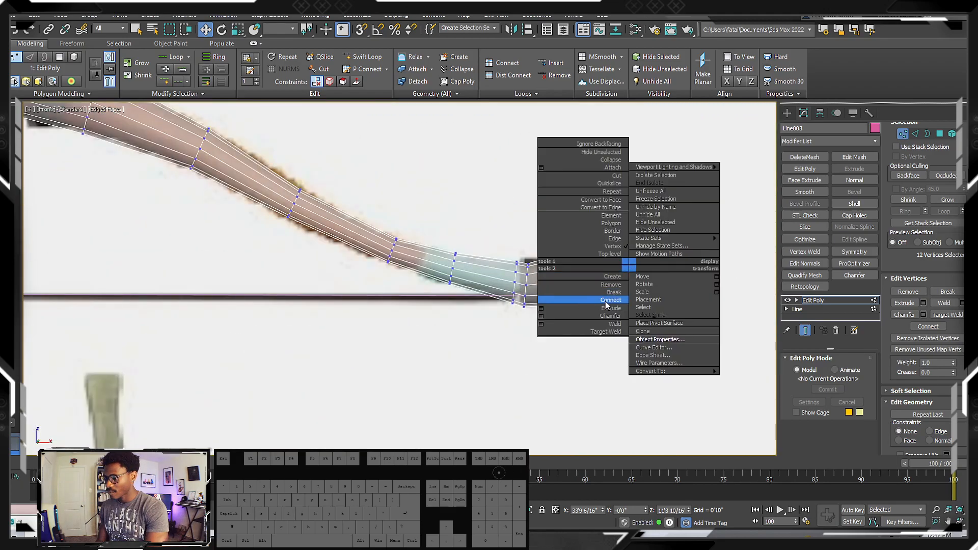
{"action": "left_click", "coordinate": [928, 134]}
{"action": "middle_click_drag", "start_coordinate": [614, 278], "coordinate": [645, 234], "text": "alt"}
{"action": "right_click", "coordinate": [591, 276]}
{"action": "left_click", "coordinate": [574, 301]}
Select the new diagonal cap polygon and move it slightly outward over the reference tip in the front view
{"action": "key", "text": "4"}
{"action": "left_click", "coordinate": [608, 273]}
{"action": "key", "text": "f"}
{"action": "key", "text": "z"}
{"action": "scroll", "coordinate": [645, 233], "scroll_direction": "down", "scroll_amount": 5}
{"action": "left_click_drag", "start_coordinate": [634, 240], "coordinate": [651, 240]}
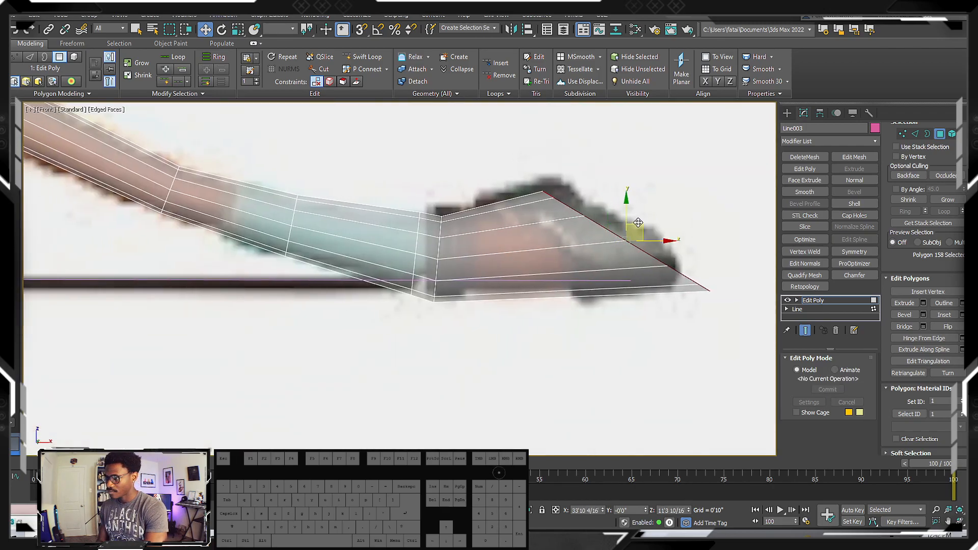
{"action": "scroll", "coordinate": [660, 213], "scroll_direction": "down", "scroll_amount": 2}
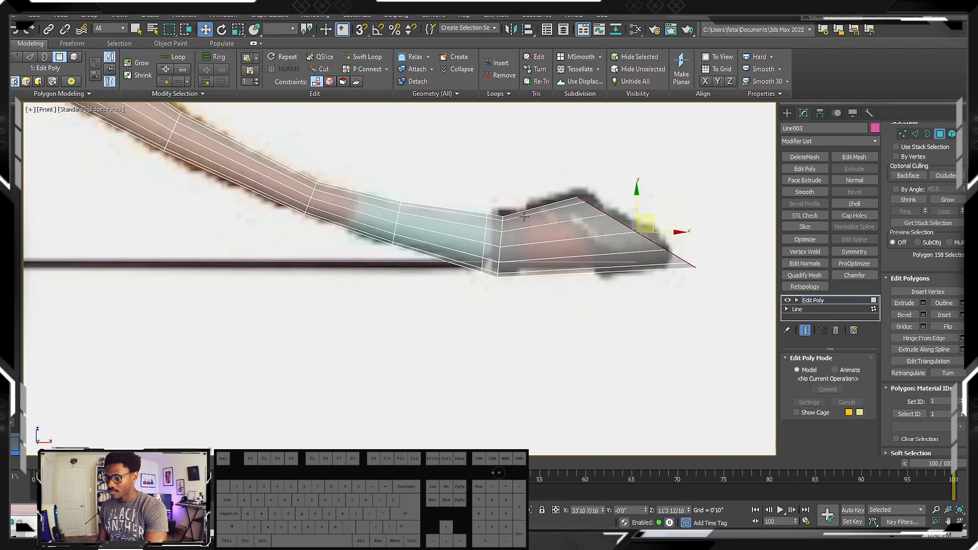
Select the edge loop at the limb's last bend and remove it together with its vertices
{"action": "scroll", "coordinate": [537, 217], "scroll_direction": "up", "scroll_amount": 2}
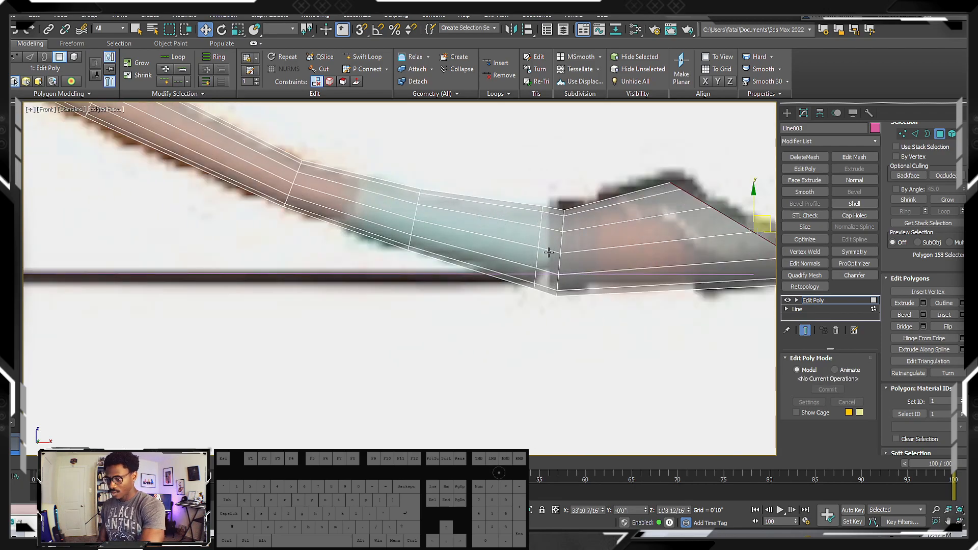
{"action": "key", "text": "2"}
{"action": "left_click", "coordinate": [563, 239]}
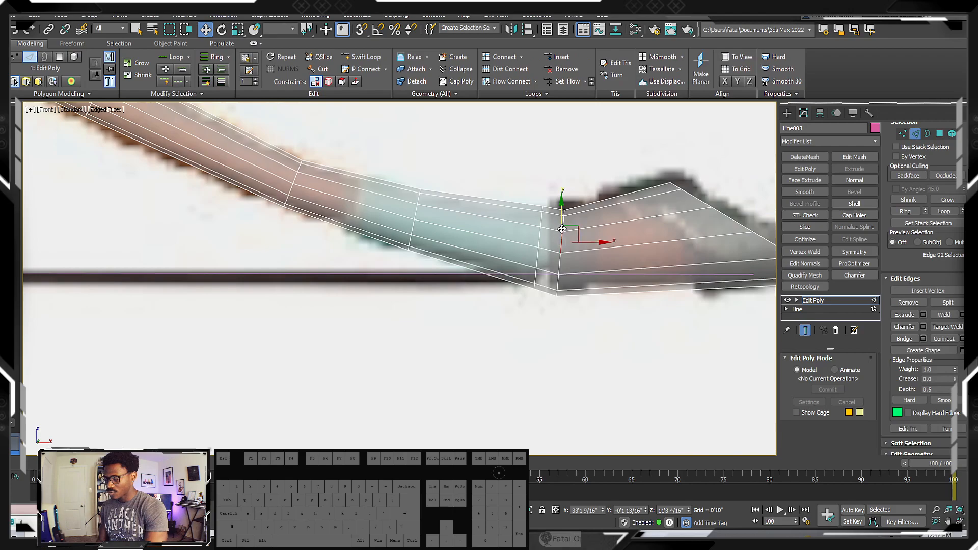
{"action": "double_click", "coordinate": [561, 242]}
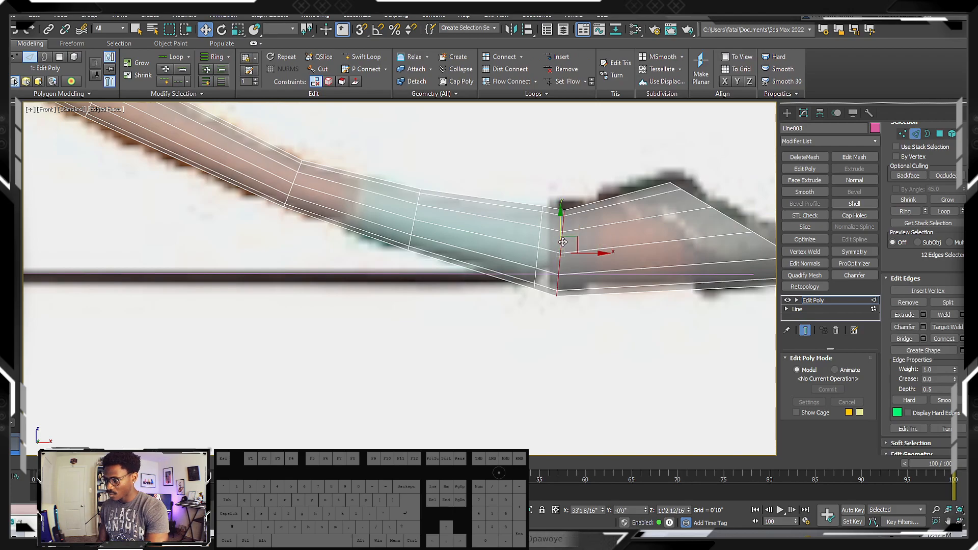
{"action": "key", "text": "ctrl+BackSpace"}
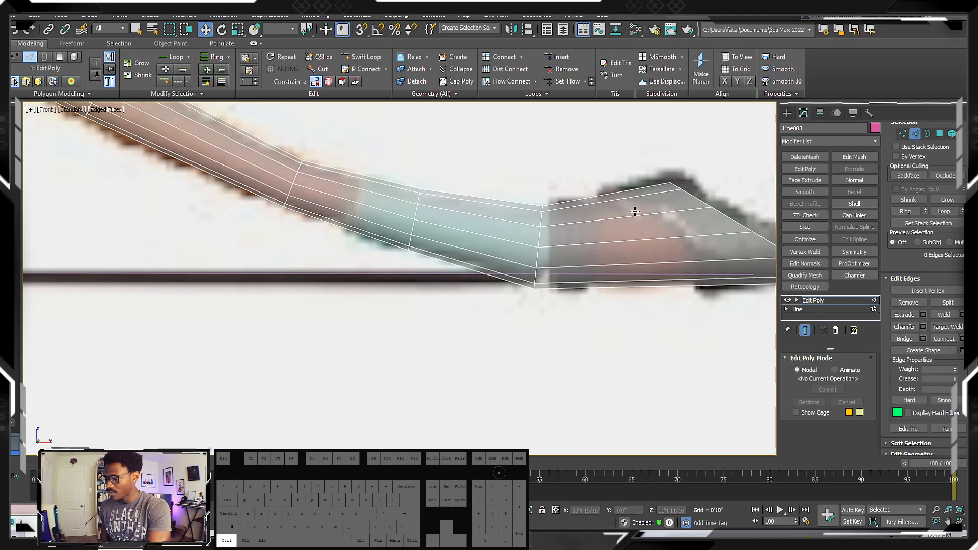
Select the edge loop at the base of the limb's tip and move it slightly inward along the limb
{"action": "scroll", "coordinate": [544, 232], "scroll_direction": "up", "scroll_amount": 2}
{"action": "double_click", "coordinate": [518, 238]}
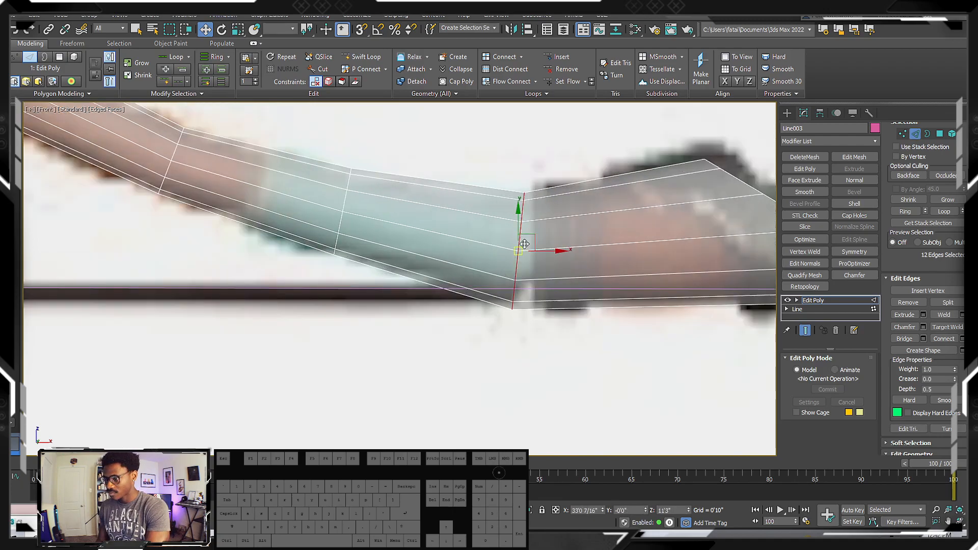
{"action": "mouse_move", "coordinate": [548, 249]}
{"action": "middle_mouse_down"}
{"action": "mouse_move", "coordinate": [426, 251]}
{"action": "mouse_move", "coordinate": [509, 251]}
{"action": "mouse_move", "coordinate": [442, 245]}
{"action": "mouse_move", "coordinate": [460, 258]}
{"action": "mouse_move", "coordinate": [489, 238]}
{"action": "mouse_move", "coordinate": [539, 243]}
{"action": "mouse_move", "coordinate": [525, 266]}
{"action": "mouse_move", "coordinate": [514, 240]}
{"action": "mouse_move", "coordinate": [535, 244]}
{"action": "middle_mouse_up"}
{"action": "scroll", "coordinate": [545, 250], "scroll_direction": "down", "scroll_amount": 5}
{"action": "scroll", "coordinate": [504, 250], "scroll_direction": "down", "scroll_amount": 4}
{"action": "scroll", "coordinate": [442, 244], "scroll_direction": "down", "scroll_amount": 4}
Turn off the limb's see-through display, leave edge editing and check the whole limb over the reference bow in the front view
{"action": "key", "text": "alt+x"}
{"action": "left_click", "coordinate": [786, 113]}
{"action": "scroll", "coordinate": [515, 240], "scroll_direction": "up", "scroll_amount": 2}
{"action": "key", "text": "f"}
{"action": "scroll", "coordinate": [530, 246], "scroll_direction": "down", "scroll_amount": 5}
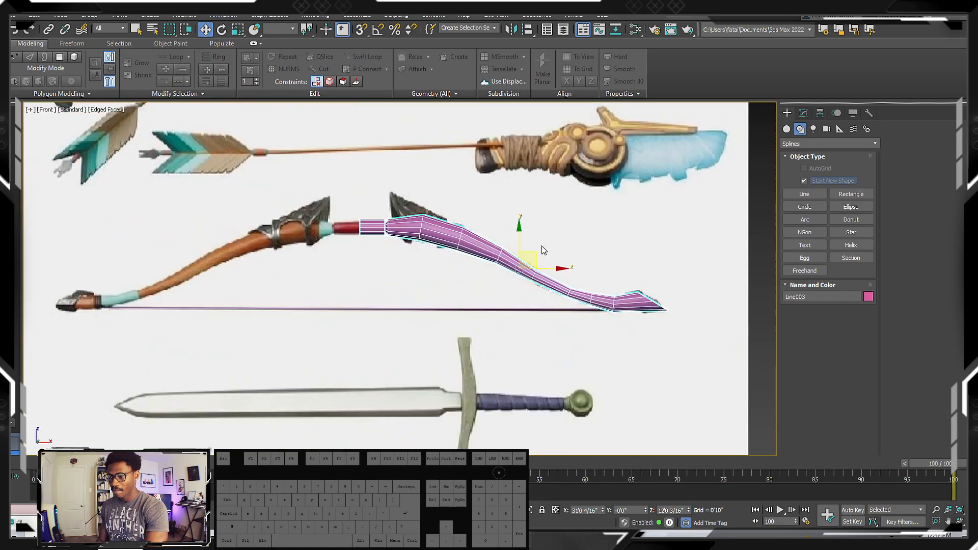
{"action": "scroll", "coordinate": [521, 246], "scroll_direction": "up", "scroll_amount": 2}
{"action": "key", "text": "F3"}
{"action": "key", "text": "F3"}
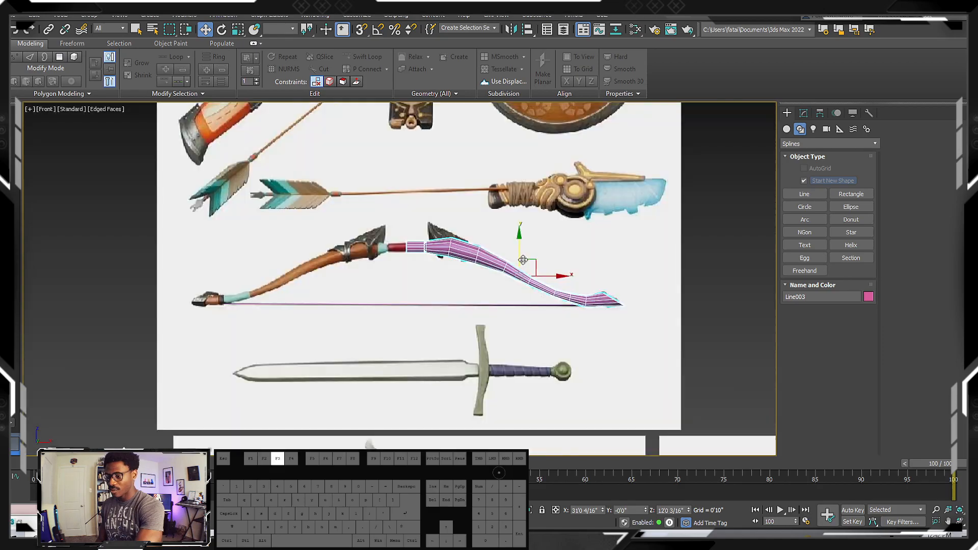
Reselect the limb and inspect its tube and capped tip at an angle in the perspective view
{"action": "left_click", "coordinate": [697, 262]}
{"action": "left_click", "coordinate": [511, 267]}
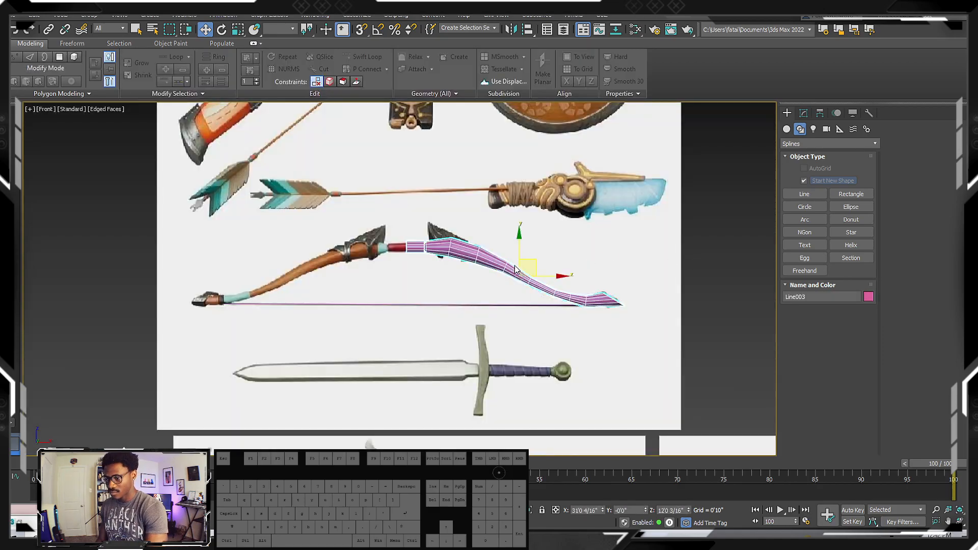
{"action": "middle_click_drag", "start_coordinate": [583, 266], "coordinate": [604, 255], "text": "alt"}
{"action": "left_click", "coordinate": [711, 192]}
{"action": "key", "text": "z"}
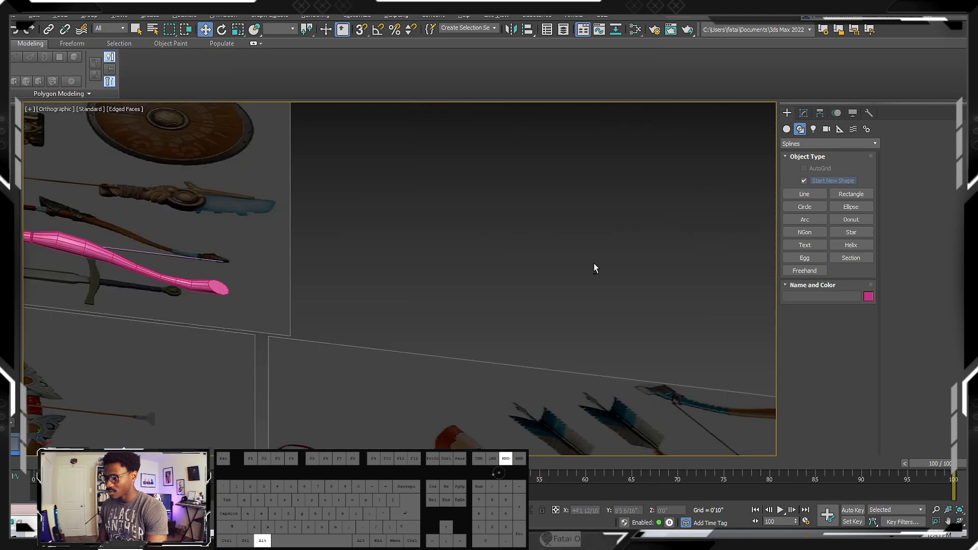
{"action": "left_click", "coordinate": [493, 206]}
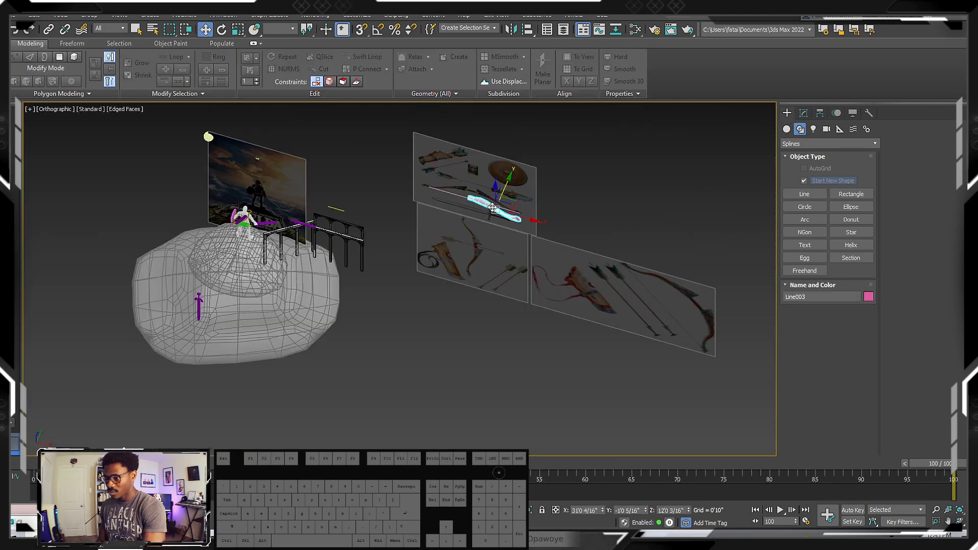
{"action": "key", "text": "p"}
{"action": "key", "text": "z"}
{"action": "middle_click_drag", "start_coordinate": [489, 234], "coordinate": [478, 254], "text": "alt"}
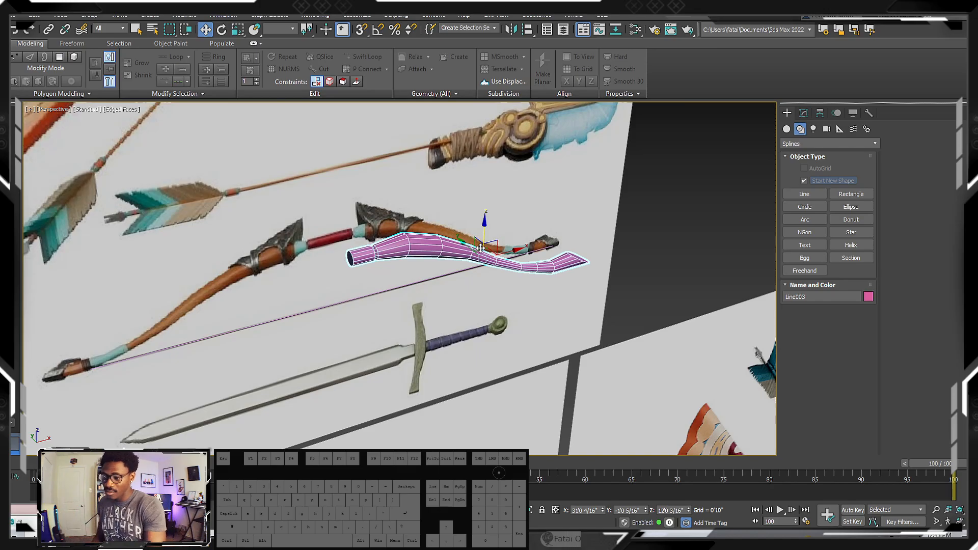
{"action": "middle_click_drag", "start_coordinate": [480, 248], "coordinate": [463, 276], "text": "alt"}
{"action": "middle_click_drag", "start_coordinate": [463, 275], "coordinate": [484, 292]}
{"action": "scroll", "coordinate": [483, 288], "scroll_direction": "down", "scroll_amount": 5}
Inspect the limb's curve beside the reference bow from a slightly raised angle
{"action": "key", "text": "f"}
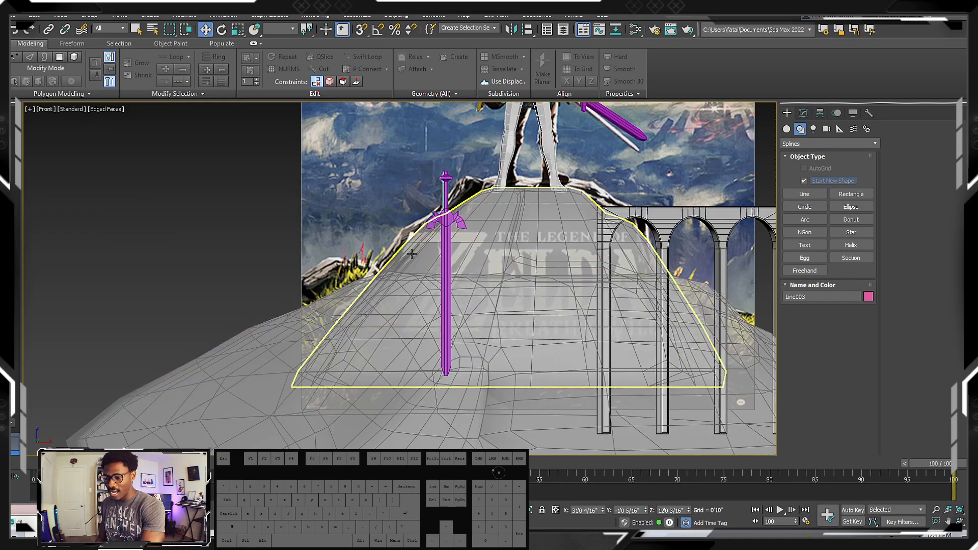
{"action": "scroll", "coordinate": [410, 254], "scroll_direction": "down", "scroll_amount": 5}
{"action": "middle_click_drag", "start_coordinate": [569, 216], "coordinate": [504, 273]}
{"action": "key", "text": "z"}
{"action": "scroll", "coordinate": [600, 253], "scroll_direction": "down", "scroll_amount": 2}
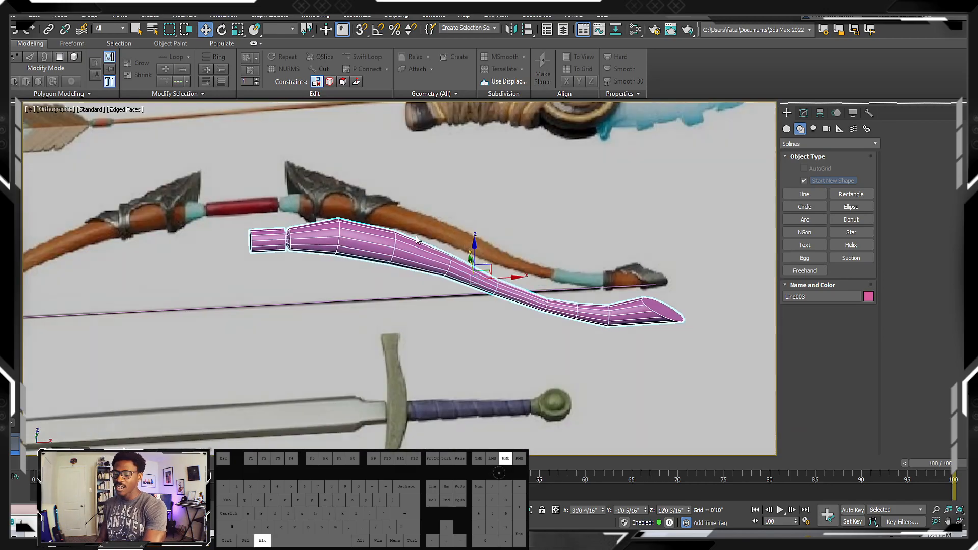
{"action": "middle_click_drag", "start_coordinate": [416, 237], "coordinate": [417, 230], "text": "alt"}
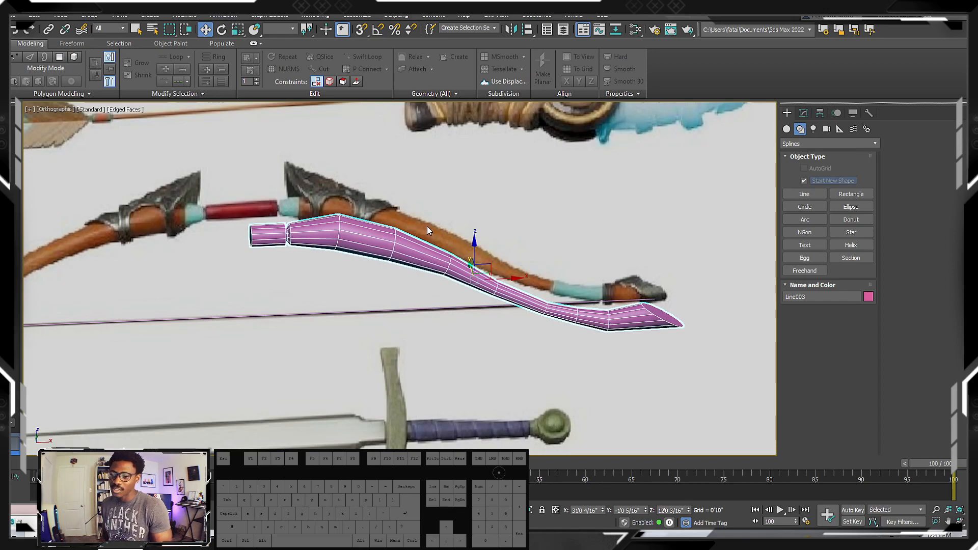
{"action": "middle_click_drag", "start_coordinate": [476, 210], "coordinate": [533, 220], "text": "alt"}
{"action": "key", "text": "p"}
{"action": "scroll", "coordinate": [534, 219], "scroll_direction": "up", "scroll_amount": 3}
{"action": "key", "text": "f"}
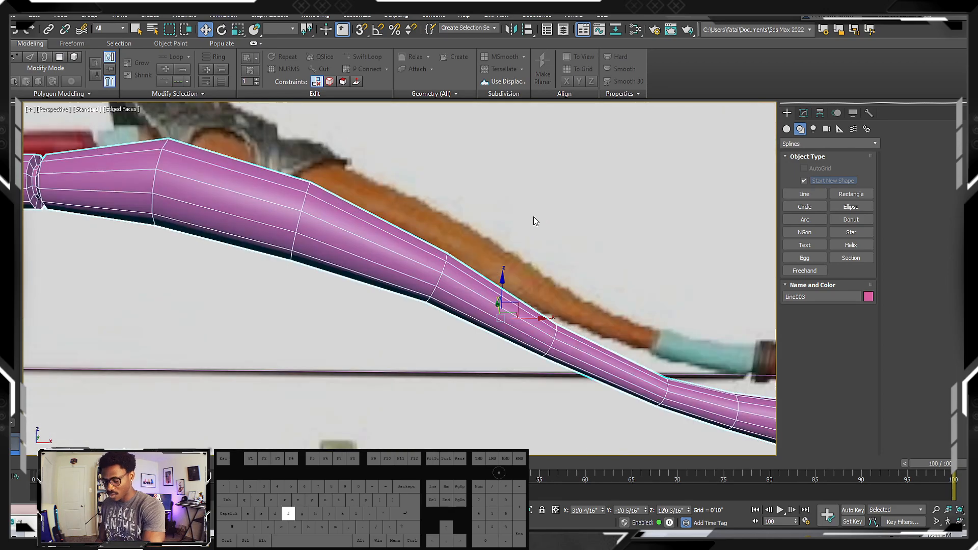
Compare the limb's contour with the reference bow's handle, metal guard and tip in the front view
{"action": "scroll", "coordinate": [506, 220], "scroll_direction": "down", "scroll_amount": 6}
{"action": "scroll", "coordinate": [396, 232], "scroll_direction": "up", "scroll_amount": 2}
{"action": "scroll", "coordinate": [377, 195], "scroll_direction": "up", "scroll_amount": 4}
{"action": "scroll", "coordinate": [398, 209], "scroll_direction": "down", "scroll_amount": 3}
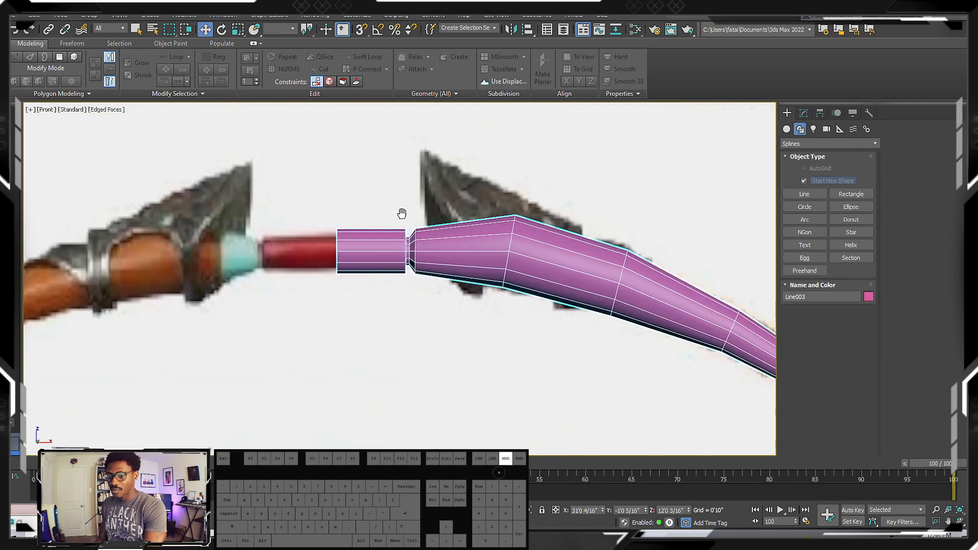
{"action": "scroll", "coordinate": [434, 221], "scroll_direction": "up", "scroll_amount": 2}
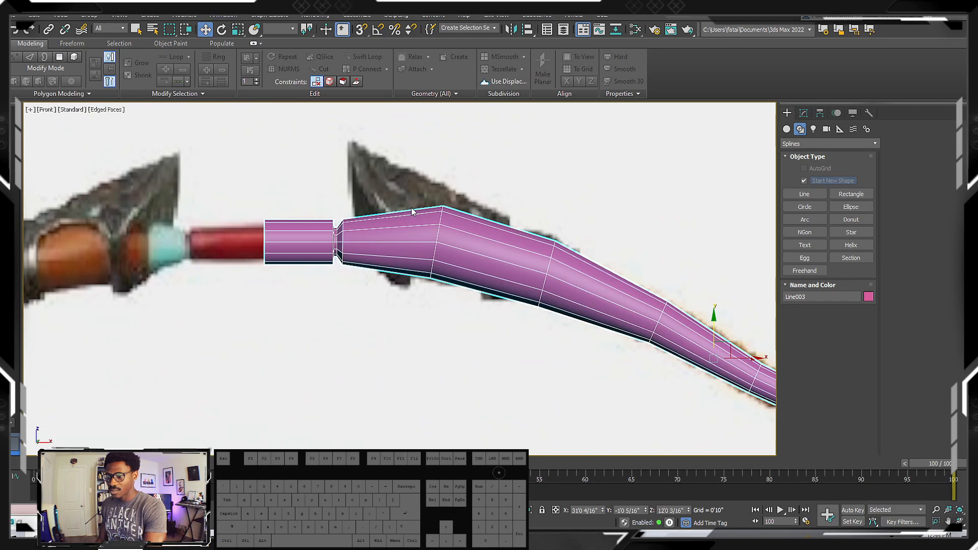
{"action": "scroll", "coordinate": [412, 208], "scroll_direction": "down", "scroll_amount": 2}
{"action": "scroll", "coordinate": [445, 211], "scroll_direction": "down", "scroll_amount": 4}
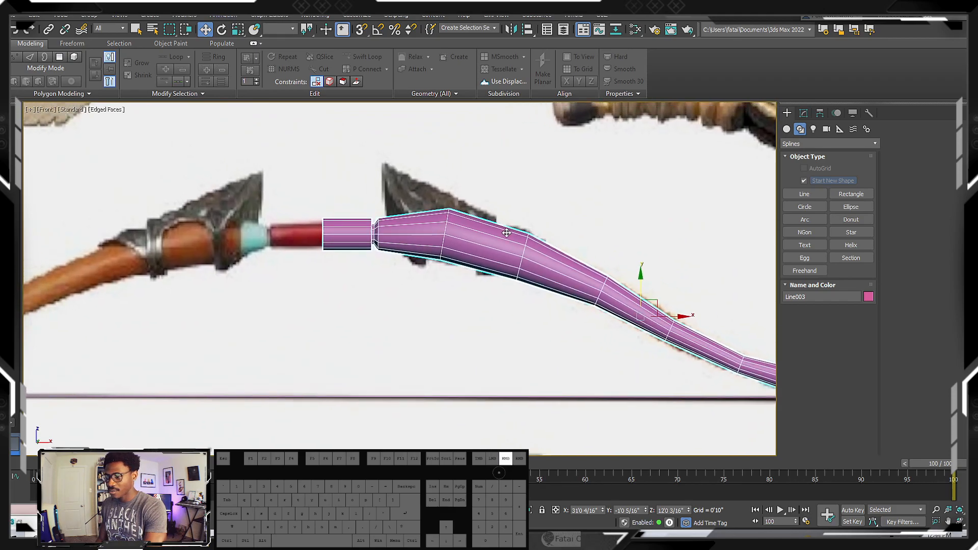
{"action": "scroll", "coordinate": [475, 222], "scroll_direction": "down", "scroll_amount": 5}
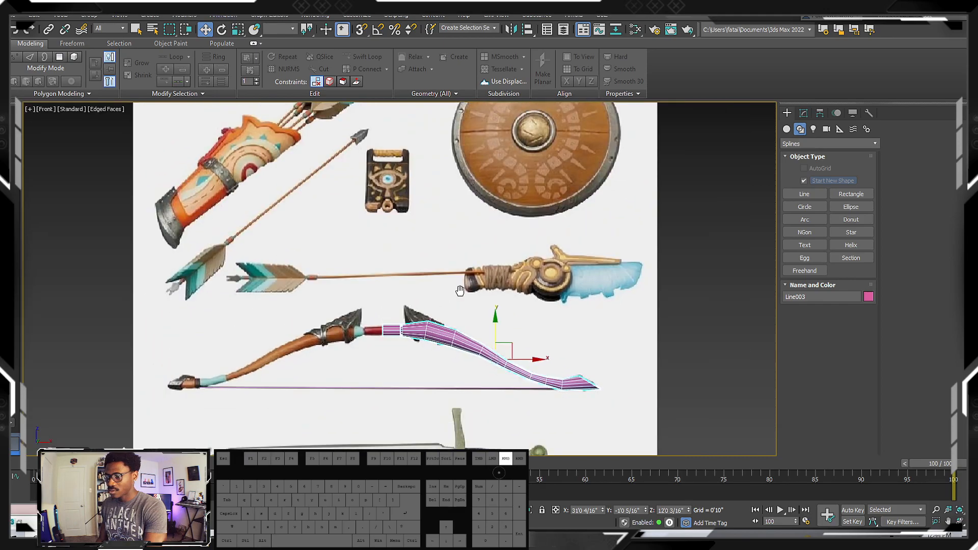
{"action": "scroll", "coordinate": [458, 306], "scroll_direction": "up", "scroll_amount": 5}
{"action": "middle_click_drag", "start_coordinate": [458, 306], "coordinate": [438, 229]}
{"action": "scroll", "coordinate": [438, 229], "scroll_direction": "down", "scroll_amount": 3}
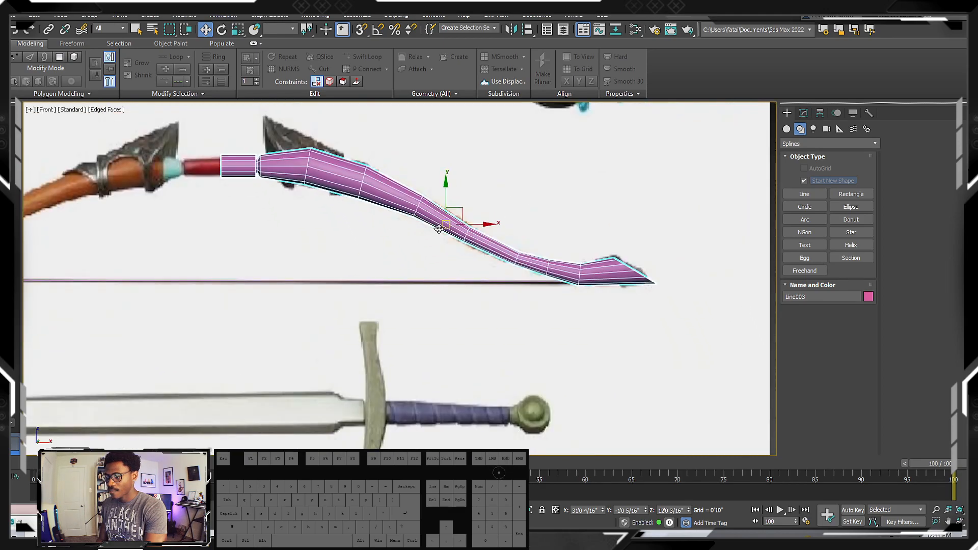
{"action": "scroll", "coordinate": [591, 269], "scroll_direction": "up", "scroll_amount": 2}
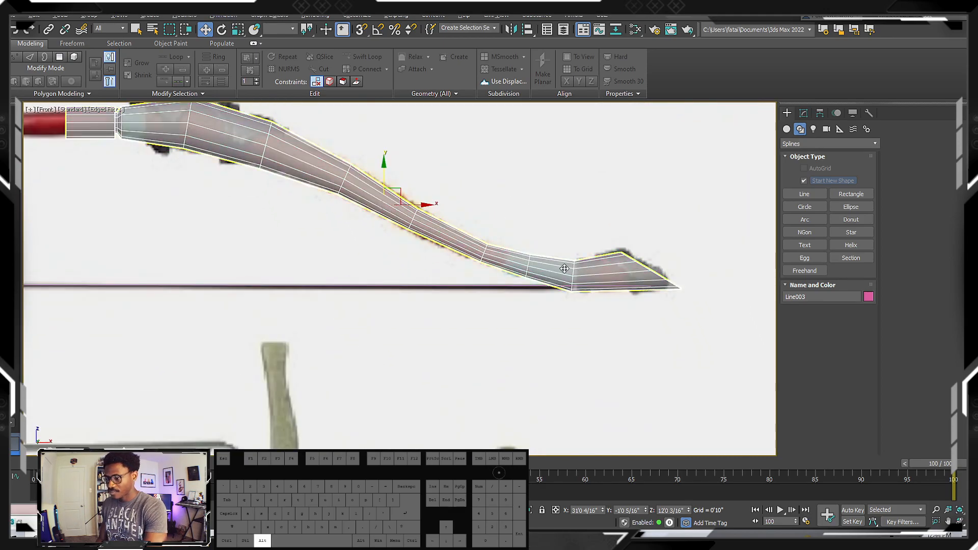
{"action": "scroll", "coordinate": [572, 290], "scroll_direction": "down", "scroll_amount": 2}
{"action": "key", "text": "alt+x"}
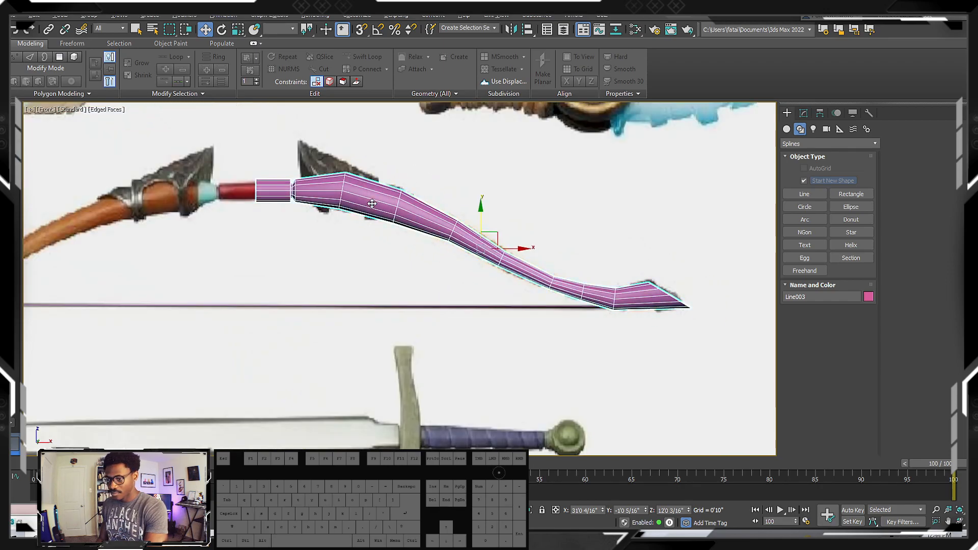
{"action": "scroll", "coordinate": [371, 203], "scroll_direction": "up", "scroll_amount": 4}
{"action": "middle_click_drag", "start_coordinate": [371, 203], "coordinate": [436, 246]}
Turn on the see-through display for the limb to reveal the reference guard behind it
{"action": "key", "text": "alt+x"}
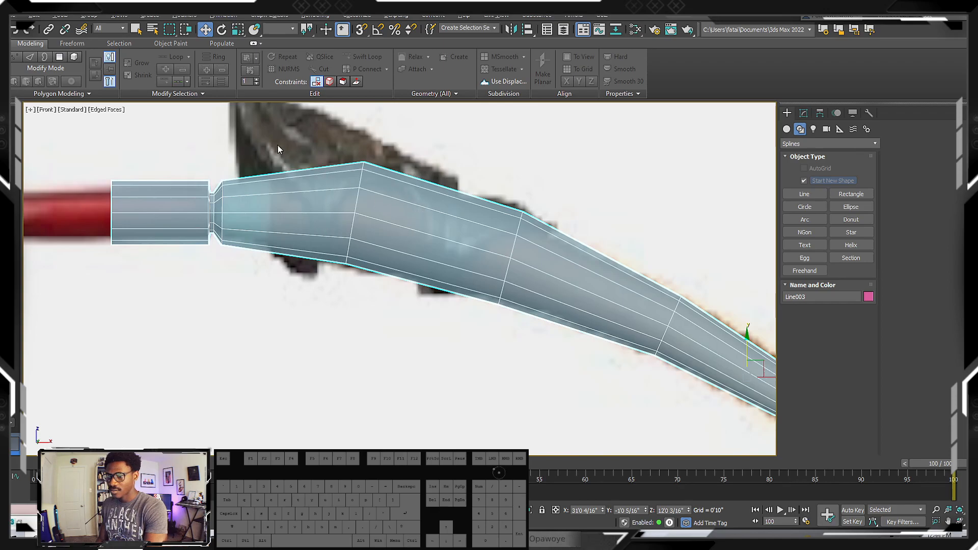
{"action": "scroll", "coordinate": [363, 207], "scroll_direction": "down", "scroll_amount": 4}
{"action": "scroll", "coordinate": [406, 230], "scroll_direction": "up", "scroll_amount": 4}
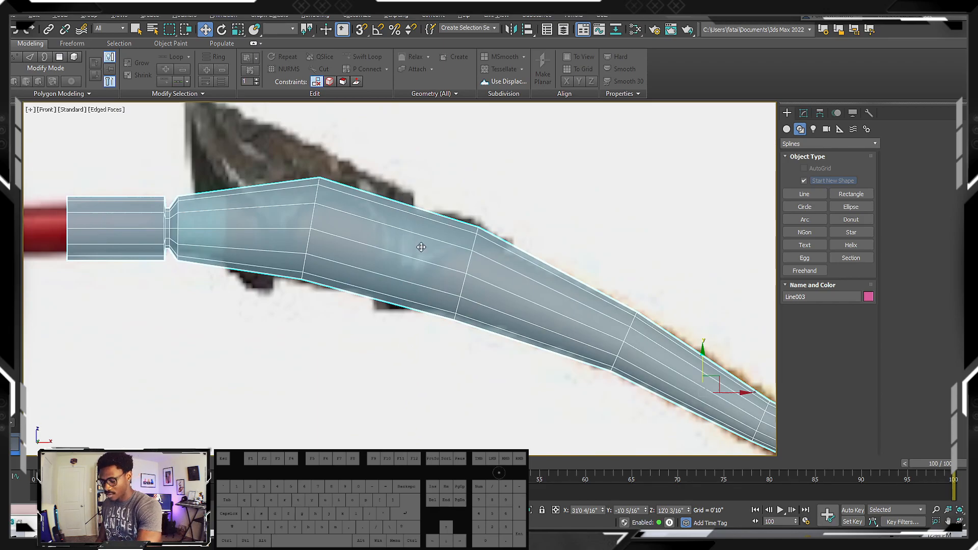
{"action": "scroll", "coordinate": [376, 244], "scroll_direction": "down", "scroll_amount": 5}
{"action": "middle_click_drag", "start_coordinate": [532, 301], "coordinate": [494, 275]}
{"action": "key", "text": "3"}
{"action": "middle_click_drag", "start_coordinate": [372, 249], "coordinate": [448, 266]}
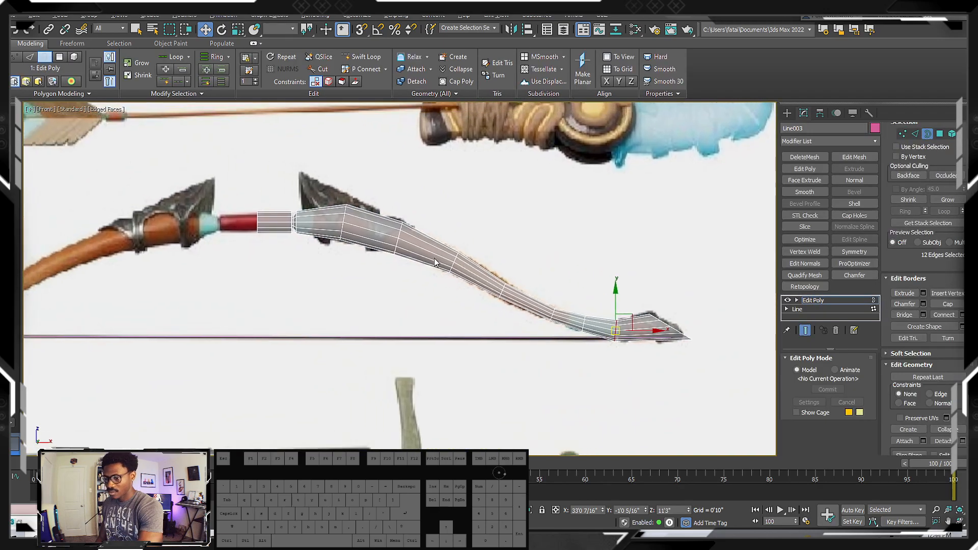
{"action": "scroll", "coordinate": [355, 218], "scroll_direction": "up", "scroll_amount": 5}
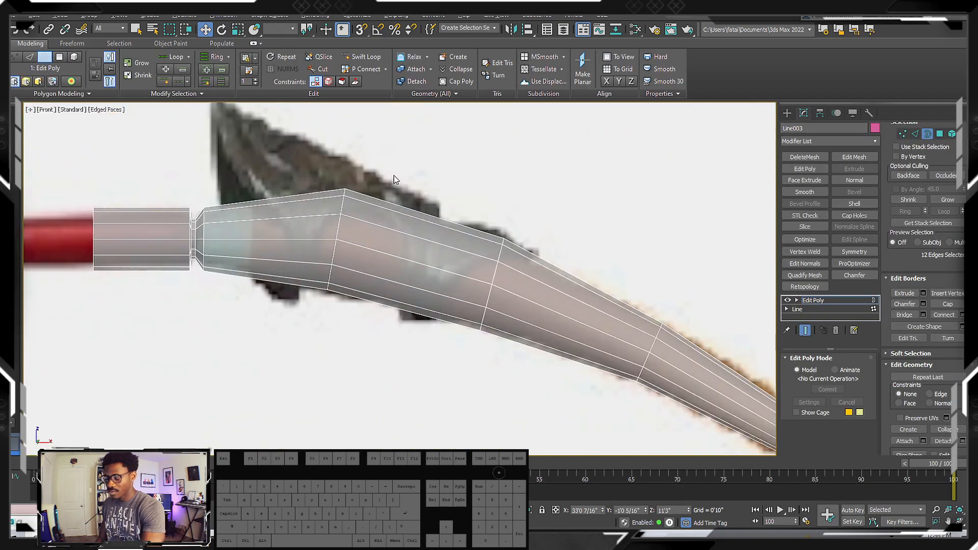
{"action": "key", "text": "4"}
{"action": "left_click_drag", "start_coordinate": [398, 168], "coordinate": [398, 243]}
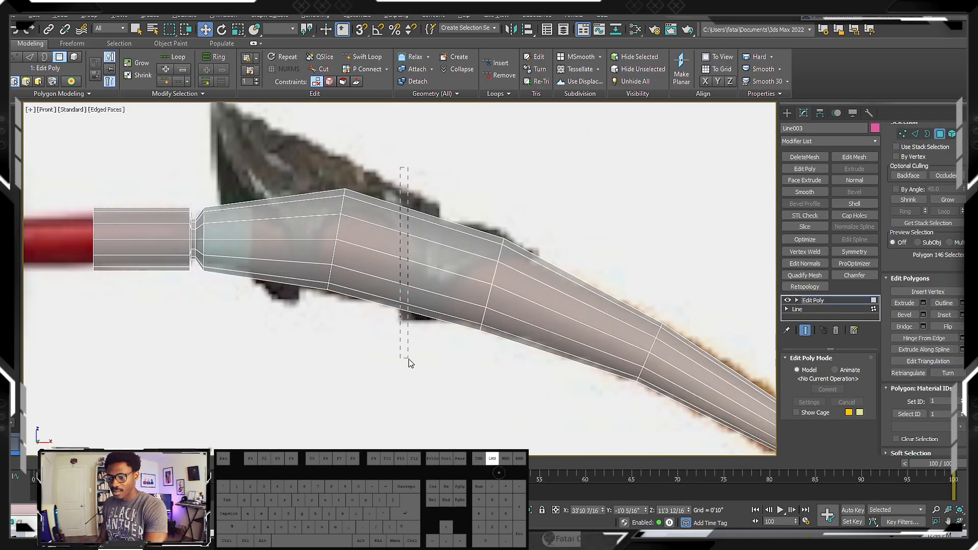
{"action": "left_click_drag", "start_coordinate": [410, 363], "coordinate": [411, 362]}
{"action": "middle_click_drag", "start_coordinate": [337, 217], "coordinate": [399, 256]}
Select the edge loop around the limb's widest bend at the metal guard
{"action": "key", "text": "2"}
{"action": "double_click", "coordinate": [374, 224]}
Examine the metal guards on the bow in the second reference sheet in the front view
{"action": "key", "text": "f"}
{"action": "scroll", "coordinate": [407, 281], "scroll_direction": "down", "scroll_amount": 4}
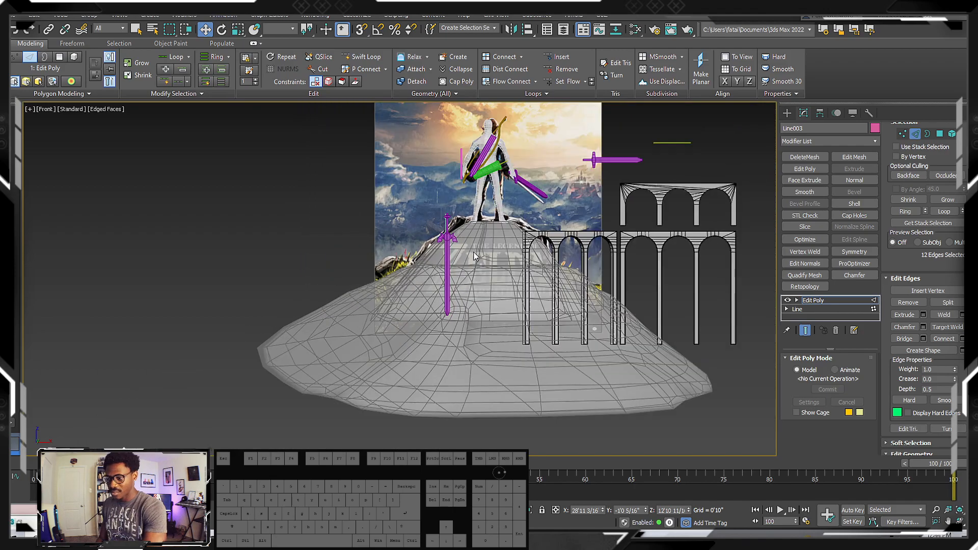
{"action": "scroll", "coordinate": [574, 210], "scroll_direction": "up", "scroll_amount": 1}
{"action": "middle_click_drag", "start_coordinate": [661, 218], "coordinate": [257, 224]}
{"action": "scroll", "coordinate": [596, 198], "scroll_direction": "up", "scroll_amount": 1}
{"action": "scroll", "coordinate": [590, 183], "scroll_direction": "up", "scroll_amount": 1}
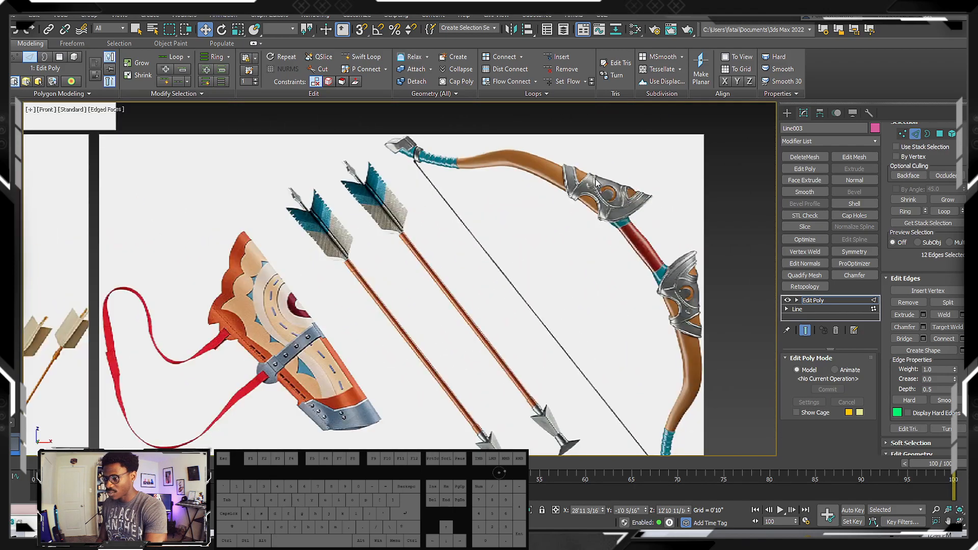
{"action": "scroll", "coordinate": [431, 213], "scroll_direction": "down", "scroll_amount": 3}
{"action": "middle_click_drag", "start_coordinate": [324, 221], "coordinate": [426, 246]}
Examine the limb around the selected loop against the metal guard in the reference image
{"action": "key", "text": "z"}
{"action": "scroll", "coordinate": [376, 228], "scroll_direction": "down", "scroll_amount": 4}
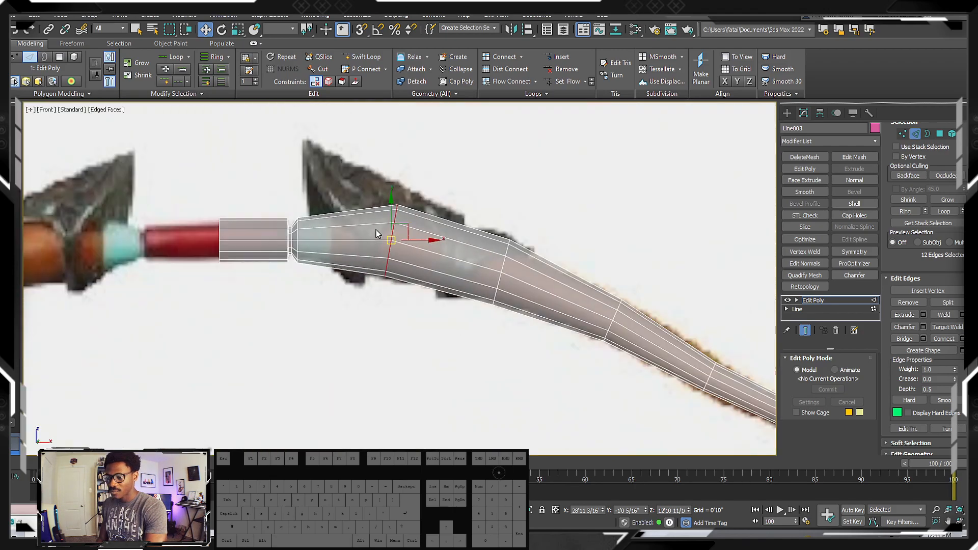
{"action": "scroll", "coordinate": [375, 227], "scroll_direction": "up", "scroll_amount": 1}
{"action": "scroll", "coordinate": [376, 228], "scroll_direction": "down", "scroll_amount": 2}
{"action": "scroll", "coordinate": [376, 228], "scroll_direction": "up", "scroll_amount": 2}
{"action": "scroll", "coordinate": [376, 228], "scroll_direction": "down", "scroll_amount": 4}
{"action": "scroll", "coordinate": [391, 223], "scroll_direction": "down", "scroll_amount": 4}
{"action": "middle_click_drag", "start_coordinate": [486, 305], "coordinate": [326, 226]}
{"action": "middle_click_drag", "start_coordinate": [596, 325], "coordinate": [295, 195]}
{"action": "scroll", "coordinate": [380, 224], "scroll_direction": "down", "scroll_amount": 6}
{"action": "mouse_move", "coordinate": [389, 228]}
{"action": "middle_mouse_down"}
{"action": "mouse_move", "coordinate": [323, 212]}
{"action": "mouse_move", "coordinate": [402, 231]}
{"action": "middle_mouse_up"}
{"action": "key", "text": "z"}
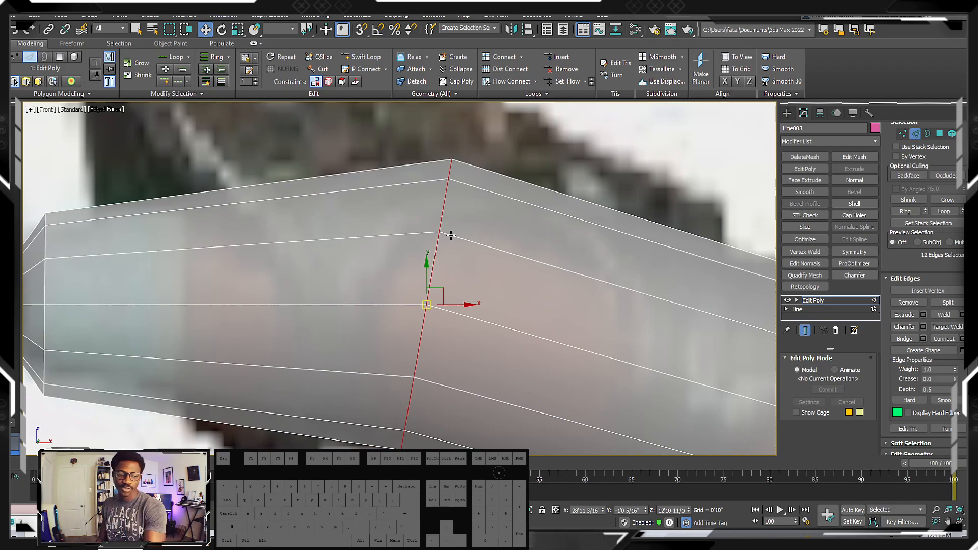
{"action": "scroll", "coordinate": [450, 235], "scroll_direction": "down", "scroll_amount": 7}
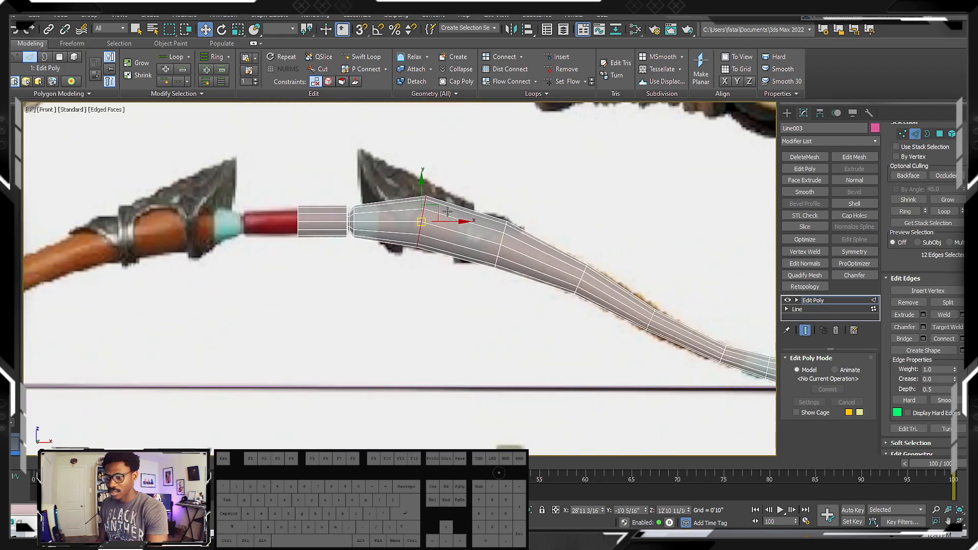
{"action": "scroll", "coordinate": [433, 220], "scroll_direction": "down", "scroll_amount": 5}
{"action": "scroll", "coordinate": [441, 207], "scroll_direction": "up", "scroll_amount": 6}
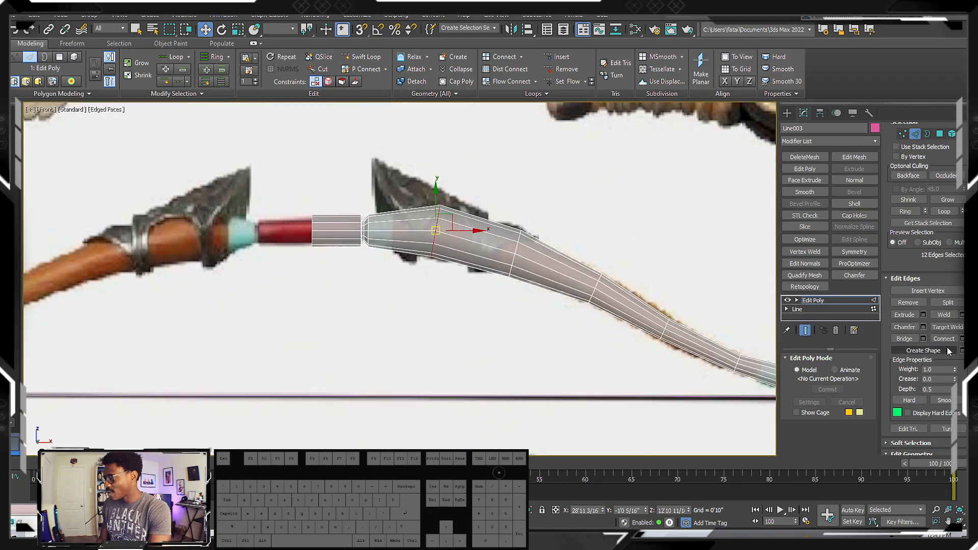
Chamfer the selected edge loop by 0'4 11/16" with one segment
{"action": "left_click_drag", "start_coordinate": [962, 348], "coordinate": [975, 365]}
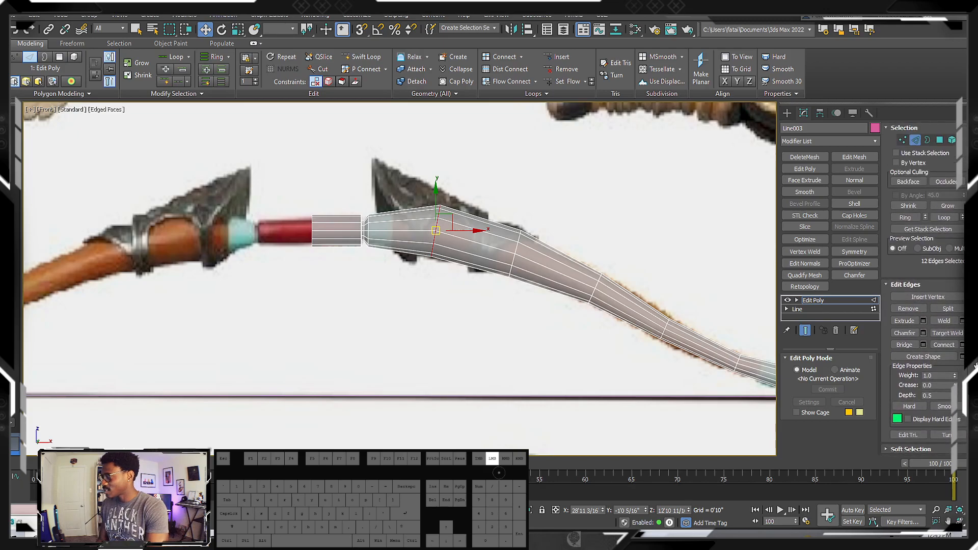
{"action": "left_click", "coordinate": [923, 334]}
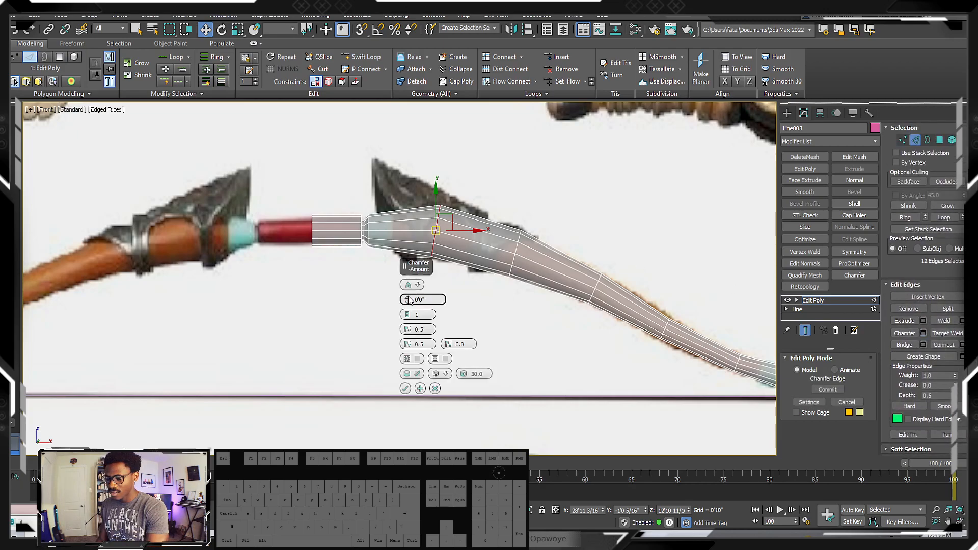
{"action": "left_click_drag", "start_coordinate": [407, 300], "coordinate": [409, 264]}
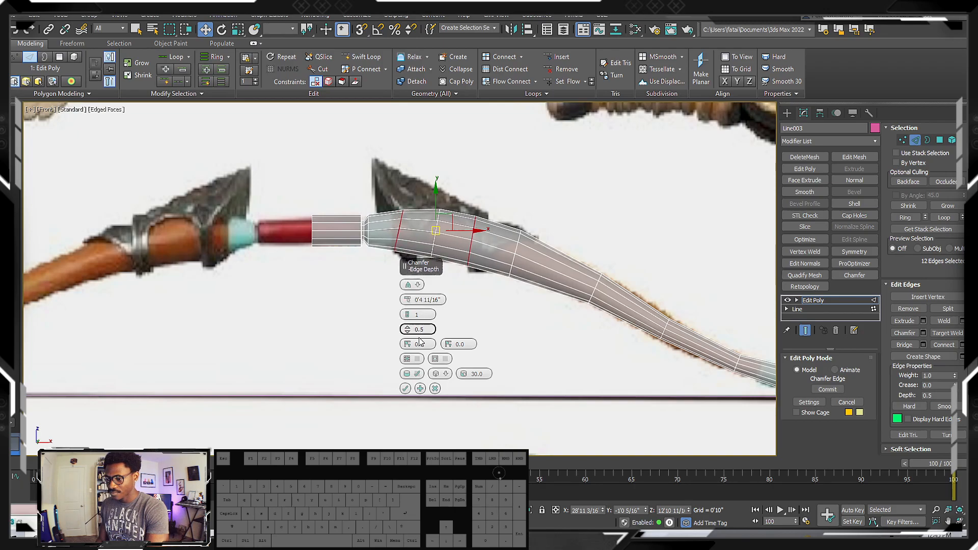
{"action": "left_click", "coordinate": [405, 389]}
Try to straighten the chamfered edge loop nearest the grip by scaling it flat along X
{"action": "scroll", "coordinate": [402, 217], "scroll_direction": "up", "scroll_amount": 5}
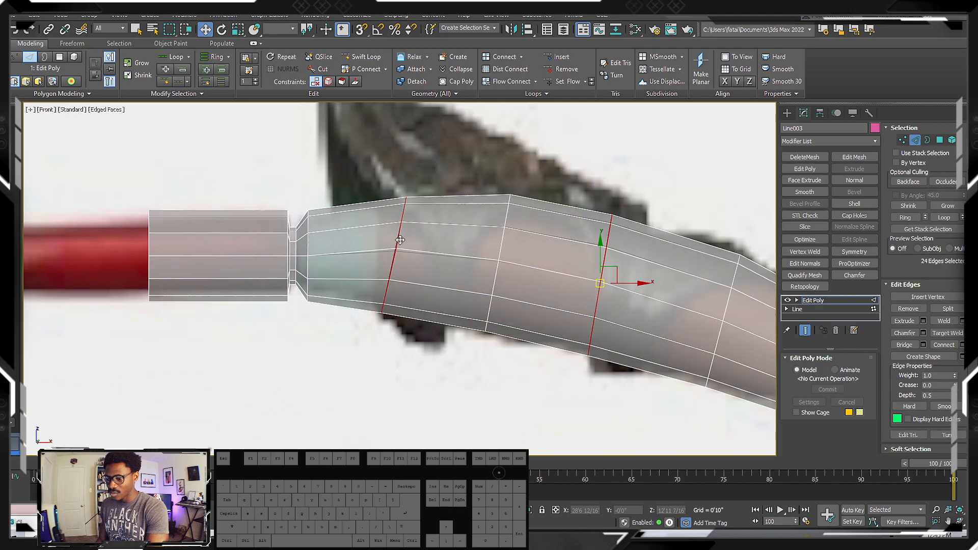
{"action": "scroll", "coordinate": [401, 240], "scroll_direction": "up", "scroll_amount": 4}
{"action": "double_click", "coordinate": [392, 241]}
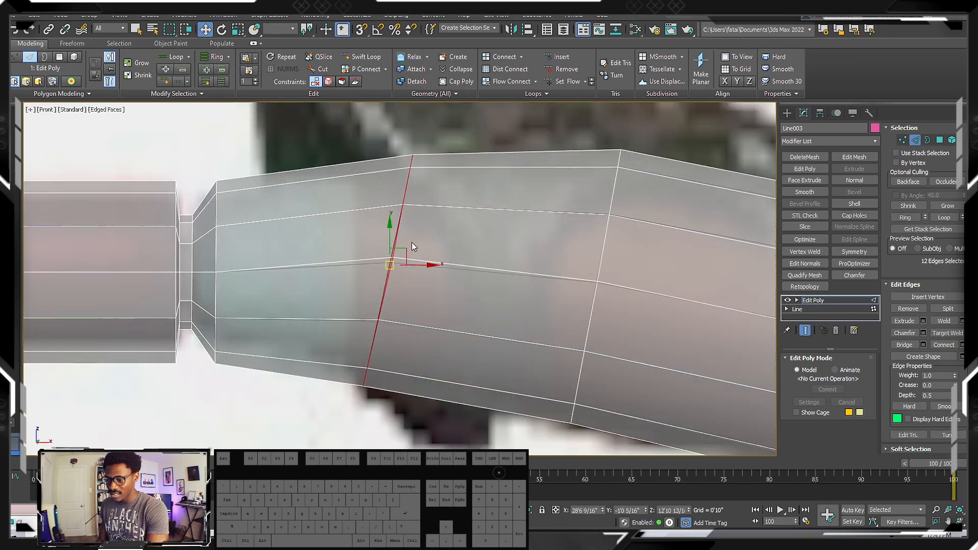
{"action": "key", "text": "r"}
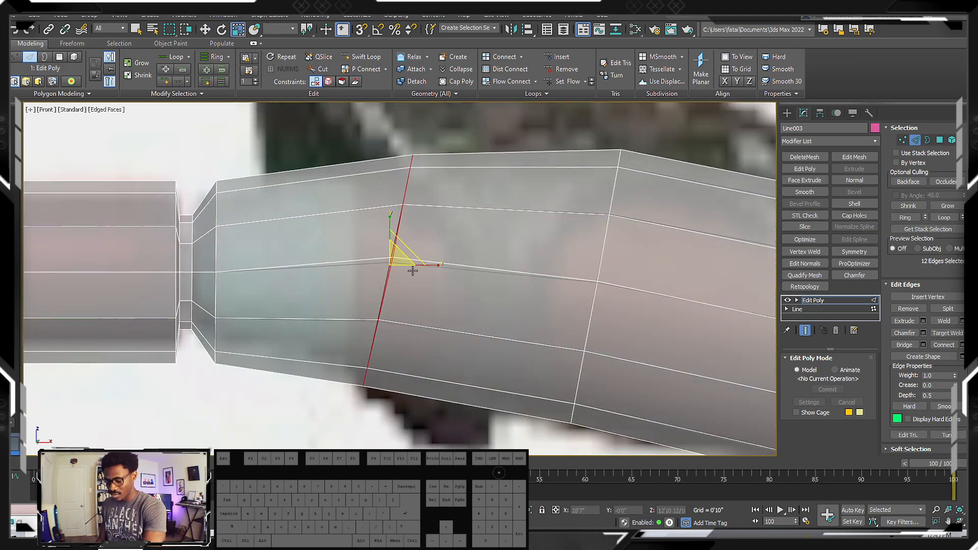
{"action": "left_click_drag", "start_coordinate": [425, 269], "coordinate": [51, 211]}
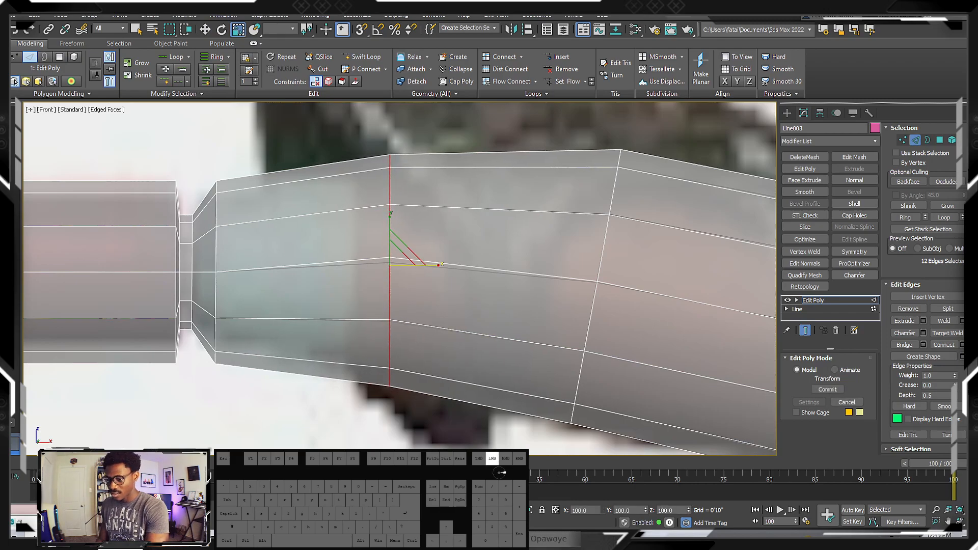
{"action": "middle_click_drag", "start_coordinate": [429, 204], "coordinate": [404, 188], "text": "alt"}
Undo the loop scaling and the edge chamfer at the metal guard
{"action": "key", "text": "ctrl+z"}
{"action": "key", "text": "ctrl+z"}
{"action": "key", "text": "ctrl+z"}
{"action": "scroll", "coordinate": [474, 203], "scroll_direction": "down", "scroll_amount": 5}
{"action": "key", "text": "ctrl+z"}
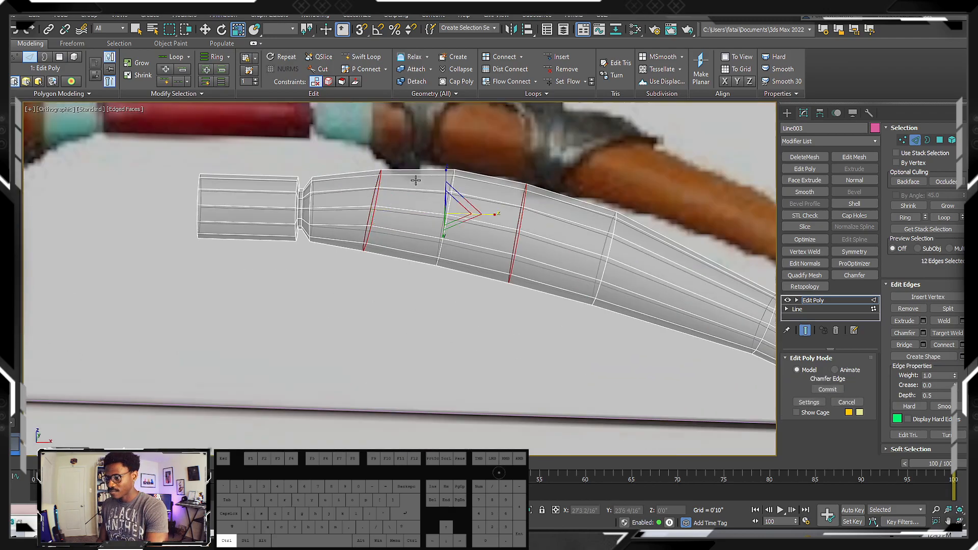
{"action": "key", "text": "ctrl+z"}
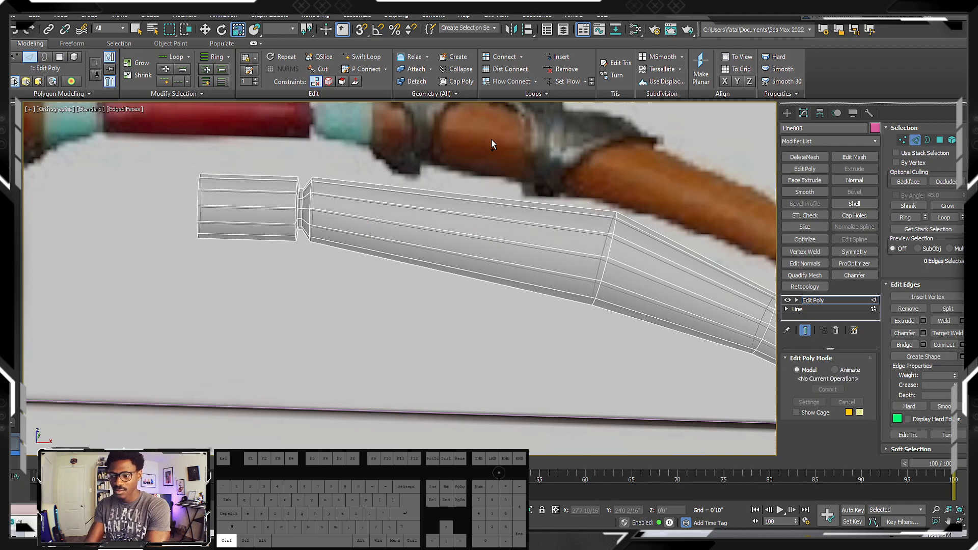
{"action": "key", "text": "ctrl+y"}
{"action": "key", "text": "ctrl+z"}
Insert two edge loops with Swift Loop, one on each side of the limb's widest bend
{"action": "middle_click_drag", "start_coordinate": [469, 234], "coordinate": [469, 249], "text": "alt"}
{"action": "key", "text": "f"}
{"action": "key", "text": "z"}
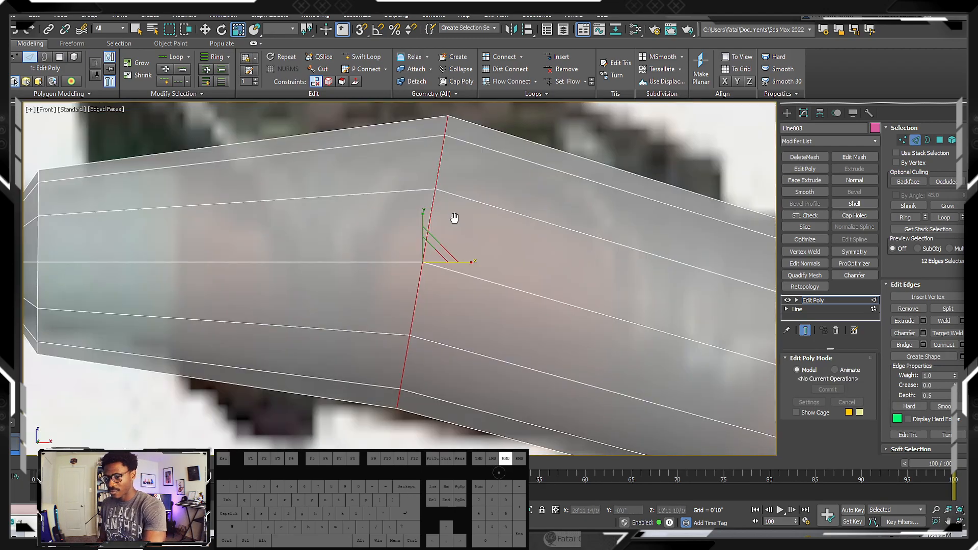
{"action": "scroll", "coordinate": [447, 221], "scroll_direction": "down", "scroll_amount": 3}
{"action": "left_click", "coordinate": [489, 165]}
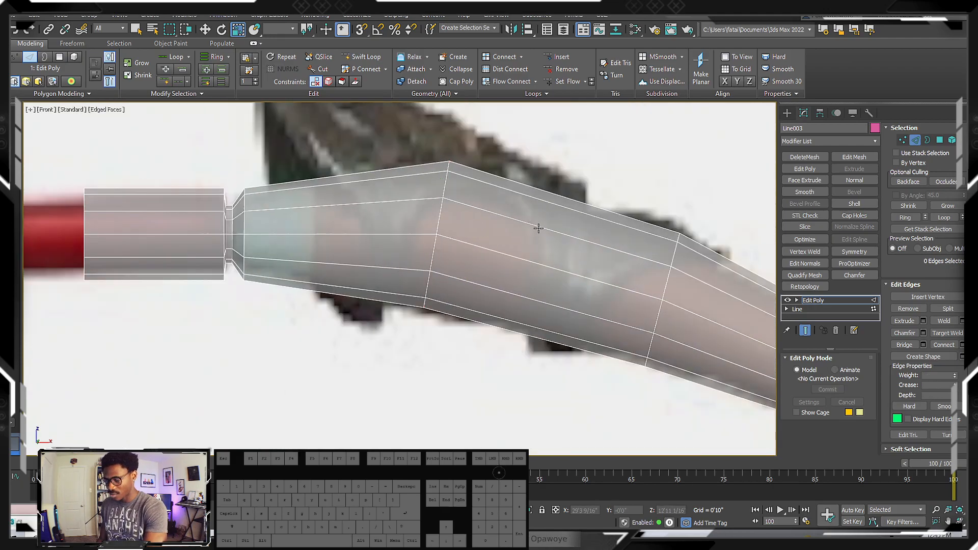
{"action": "key", "text": "alt+1"}
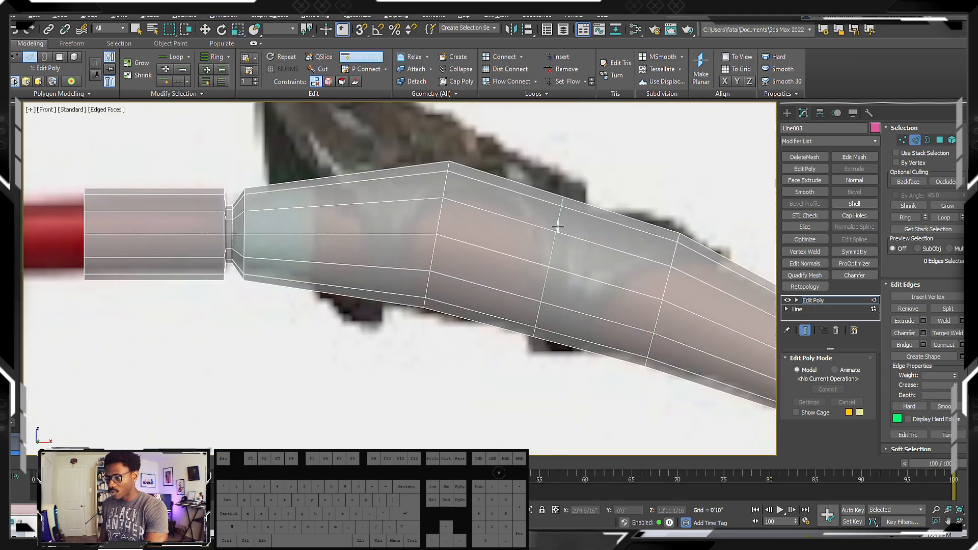
{"action": "left_click", "coordinate": [557, 226]}
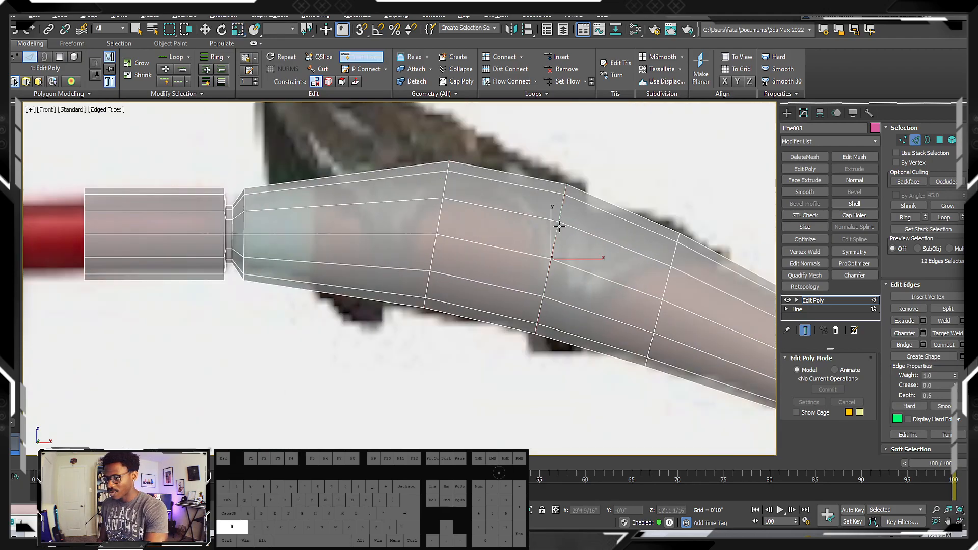
{"action": "left_click", "coordinate": [342, 219], "text": "shift"}
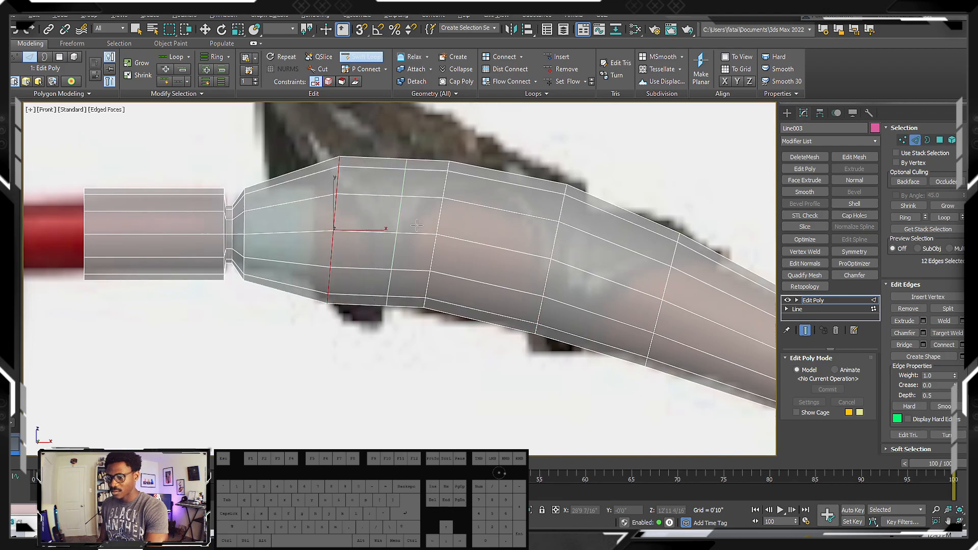
Scale down the new edge loop nearest the grip so the limb narrows to match the reference
{"action": "scroll", "coordinate": [443, 225], "scroll_direction": "down", "scroll_amount": 3}
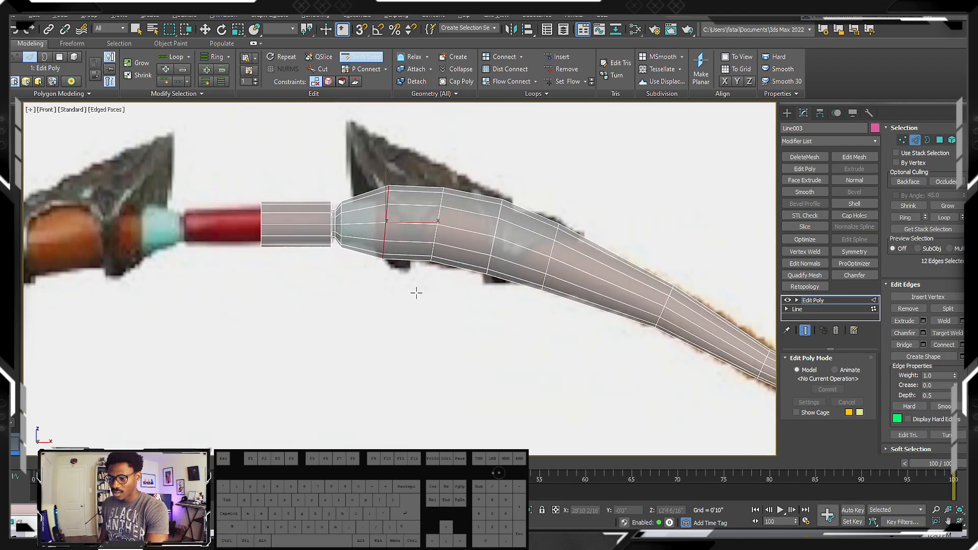
{"action": "scroll", "coordinate": [418, 292], "scroll_direction": "up", "scroll_amount": 3}
{"action": "middle_click_drag", "start_coordinate": [404, 246], "coordinate": [385, 357]}
{"action": "scroll", "coordinate": [385, 356], "scroll_direction": "down", "scroll_amount": 2}
{"action": "scroll", "coordinate": [386, 299], "scroll_direction": "up", "scroll_amount": 1}
{"action": "middle_click_drag", "start_coordinate": [386, 299], "coordinate": [376, 298]}
{"action": "key", "text": "w"}
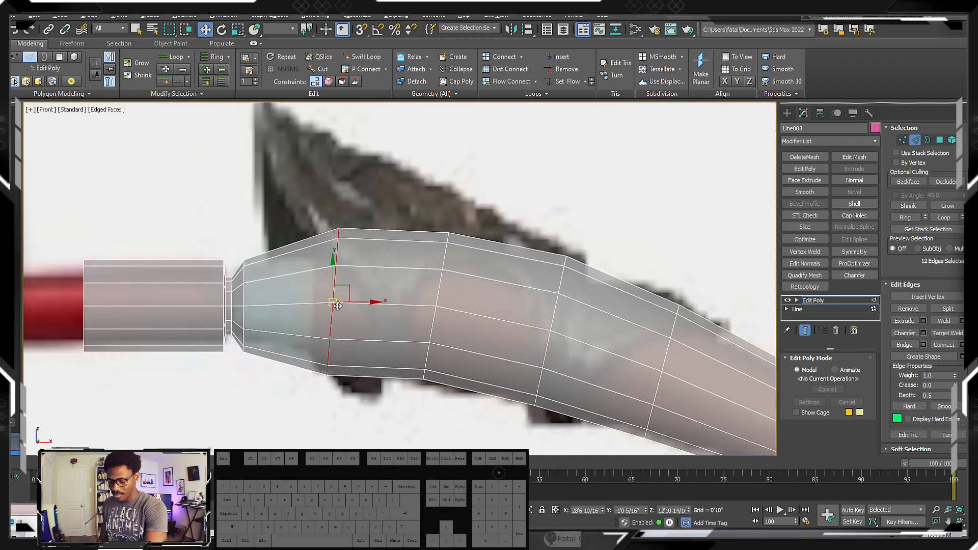
{"action": "key", "text": "r"}
{"action": "left_click_drag", "start_coordinate": [338, 304], "coordinate": [343, 309]}
Insert two more Swift Loop edge loops in the long segments along the middle of the limb beyond the metal guard
{"action": "scroll", "coordinate": [369, 280], "scroll_direction": "down", "scroll_amount": 2}
{"action": "middle_click_drag", "start_coordinate": [445, 307], "coordinate": [329, 225]}
{"action": "scroll", "coordinate": [328, 226], "scroll_direction": "down", "scroll_amount": 2}
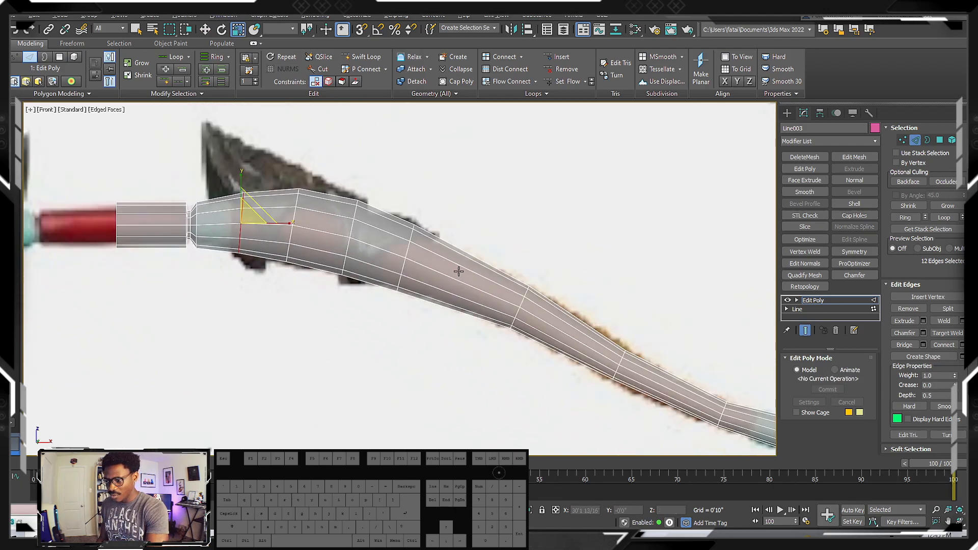
{"action": "key", "text": "alt+1"}
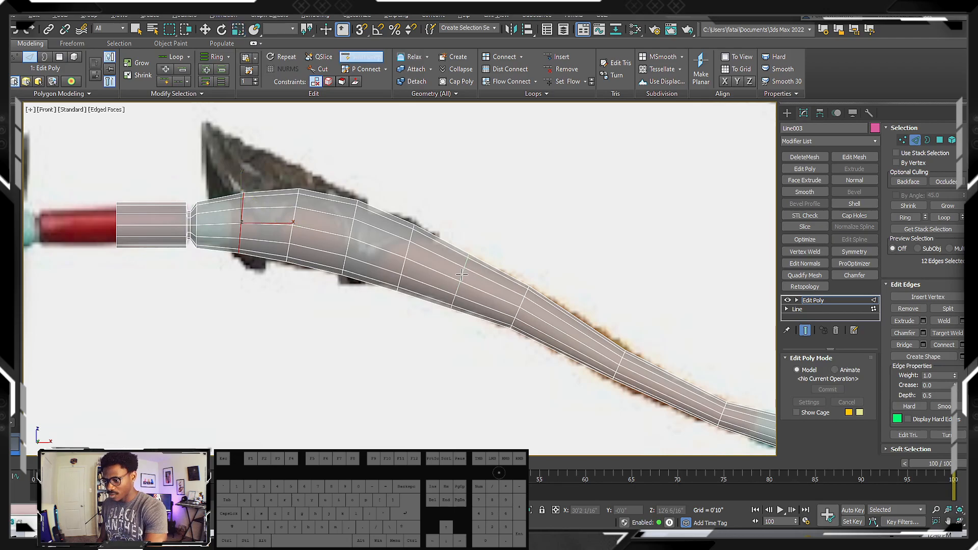
{"action": "left_click", "coordinate": [461, 275], "text": "shift"}
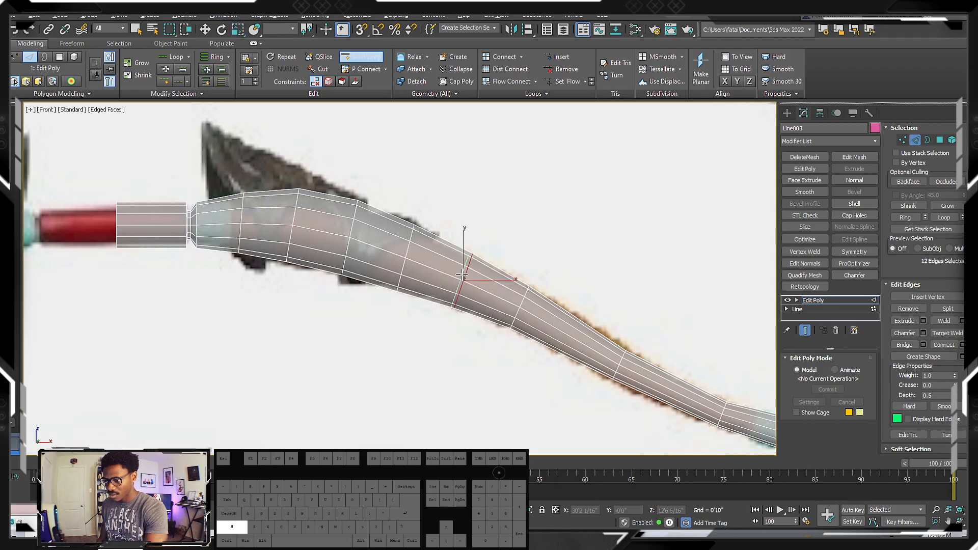
{"action": "key", "text": "w"}
{"action": "middle_click_drag", "start_coordinate": [573, 320], "coordinate": [499, 286]}
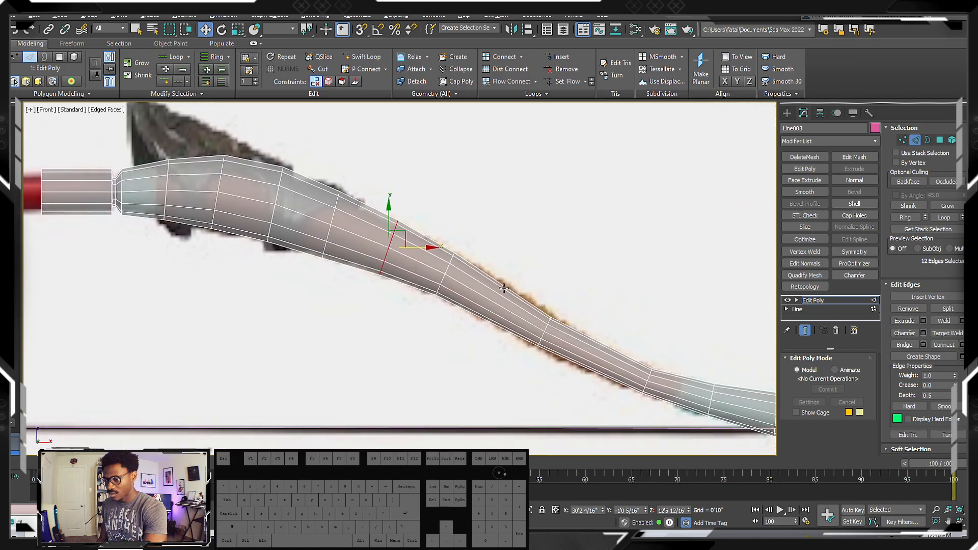
{"action": "key", "text": "alt+1"}
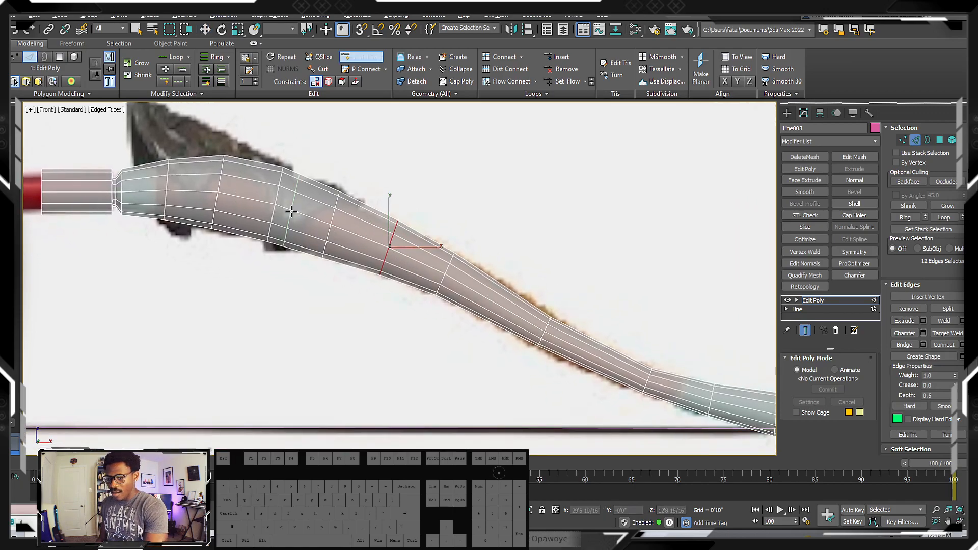
{"action": "left_click", "coordinate": [494, 302], "text": "shift"}
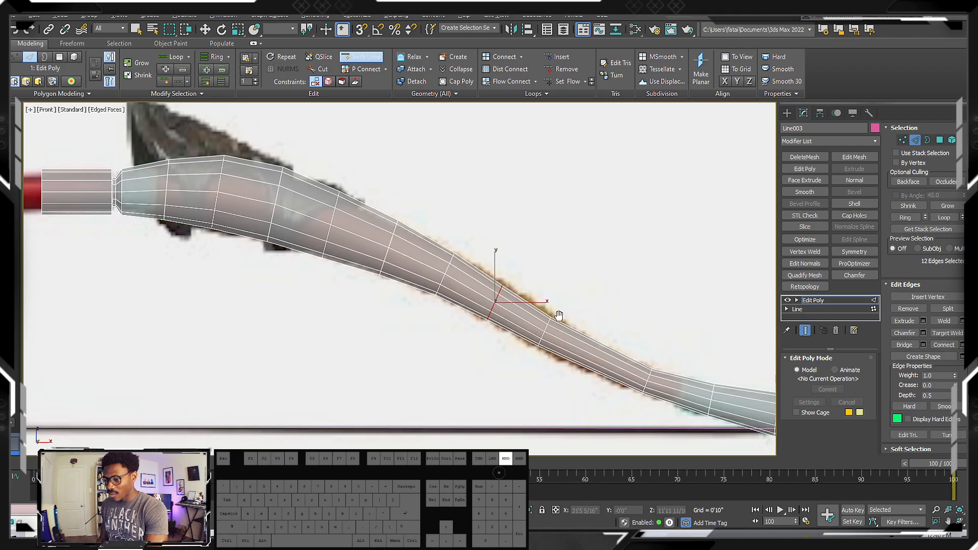
Try to insert further edge loops along the thin part of the limb and its teal wrap toward the tip
{"action": "middle_click_drag", "start_coordinate": [562, 336], "coordinate": [498, 306]}
{"action": "left_click", "coordinate": [530, 327], "text": "shift"}
{"action": "middle_click_drag", "start_coordinate": [554, 320], "coordinate": [479, 295]}
{"action": "left_click", "coordinate": [537, 331], "text": "shift"}
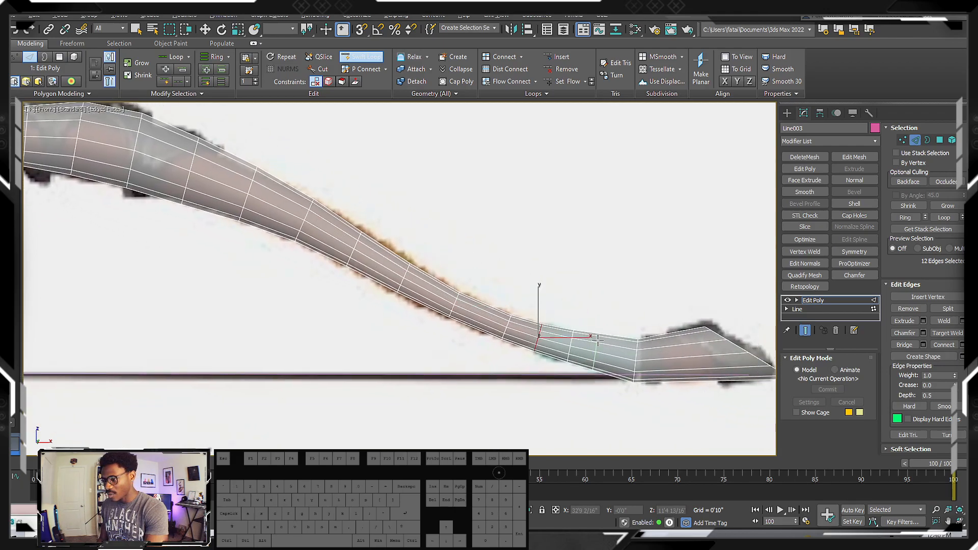
{"action": "left_click", "coordinate": [605, 340], "text": "shift"}
{"action": "middle_click_drag", "start_coordinate": [484, 280], "coordinate": [489, 280]}
{"action": "key", "text": "ctrl+z"}
{"action": "key", "text": "ctrl+z"}
{"action": "key", "text": "ctrl+z"}
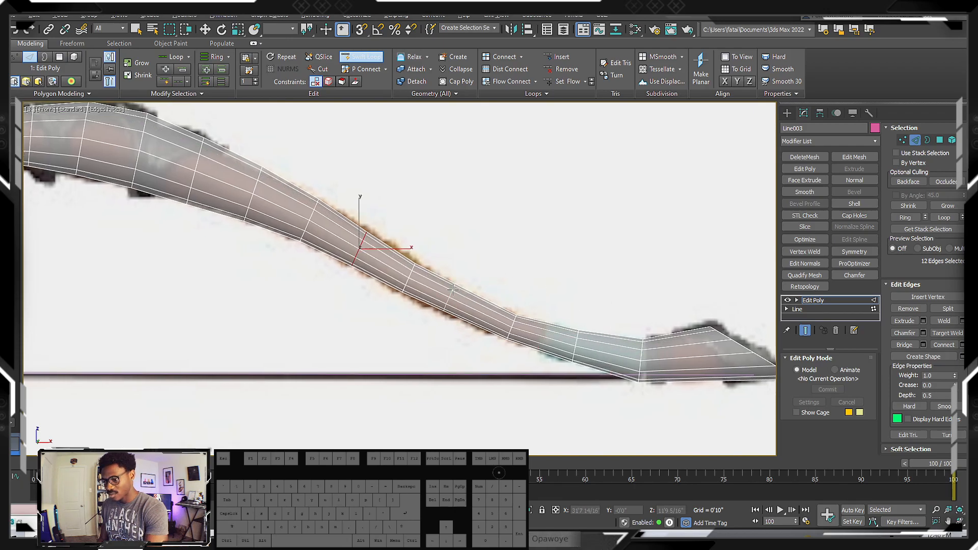
Insert an edge loop in the thin lower limb segment before the teal wrap and move it onto the reference outline
{"action": "left_click", "coordinate": [461, 295]}
{"action": "key", "text": "w"}
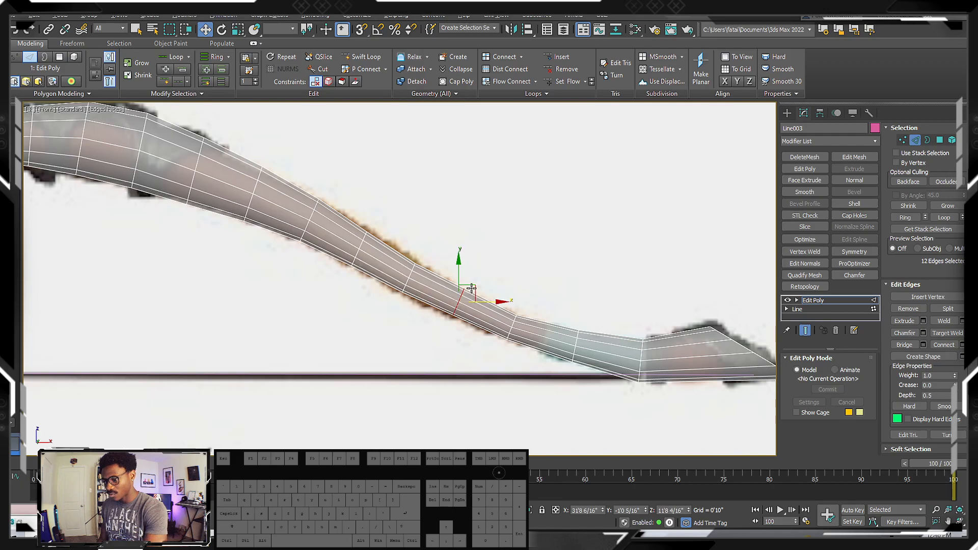
{"action": "left_click_drag", "start_coordinate": [475, 285], "coordinate": [471, 288]}
{"action": "scroll", "coordinate": [459, 289], "scroll_direction": "up", "scroll_amount": 5}
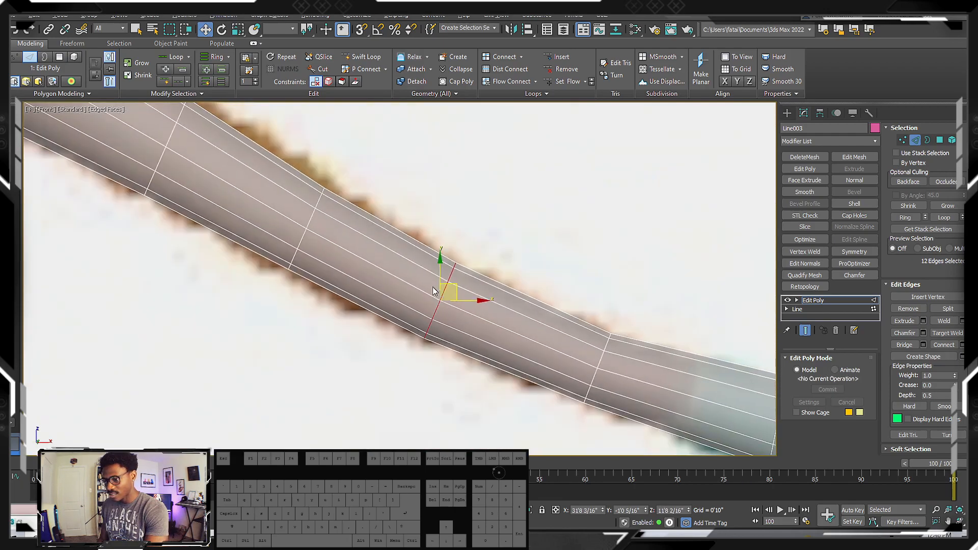
{"action": "left_click_drag", "start_coordinate": [456, 285], "coordinate": [452, 285]}
Examine the limb's curve and the pointed tip against the bow in the reference image
{"action": "scroll", "coordinate": [451, 283], "scroll_direction": "down", "scroll_amount": 3}
{"action": "middle_click_drag", "start_coordinate": [451, 283], "coordinate": [502, 284]}
{"action": "scroll", "coordinate": [385, 257], "scroll_direction": "down", "scroll_amount": 3}
{"action": "middle_click_drag", "start_coordinate": [277, 186], "coordinate": [436, 218]}
{"action": "middle_click_drag", "start_coordinate": [345, 196], "coordinate": [287, 215]}
{"action": "scroll", "coordinate": [237, 214], "scroll_direction": "up", "scroll_amount": 3}
{"action": "scroll", "coordinate": [359, 225], "scroll_direction": "down", "scroll_amount": 2}
{"action": "middle_click_drag", "start_coordinate": [360, 225], "coordinate": [291, 223]}
{"action": "middle_click_drag", "start_coordinate": [462, 247], "coordinate": [304, 205]}
{"action": "middle_click_drag", "start_coordinate": [427, 251], "coordinate": [392, 237]}
{"action": "scroll", "coordinate": [627, 323], "scroll_direction": "up", "scroll_amount": 2}
{"action": "middle_click_drag", "start_coordinate": [616, 322], "coordinate": [552, 301]}
{"action": "scroll", "coordinate": [552, 298], "scroll_direction": "up", "scroll_amount": 4}
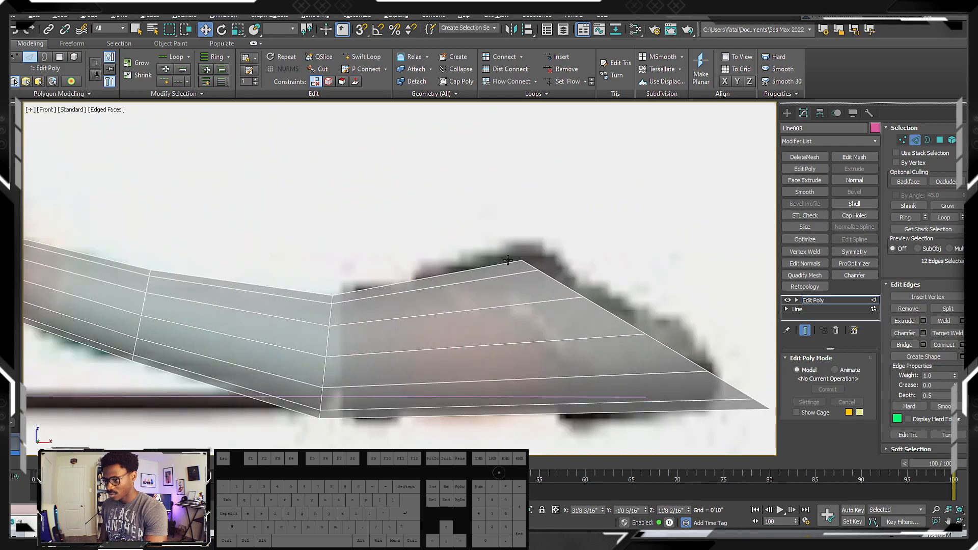
Insert an edge loop with Swift Loop where the limb's teal wrap begins
{"action": "scroll", "coordinate": [508, 260], "scroll_direction": "down", "scroll_amount": 6}
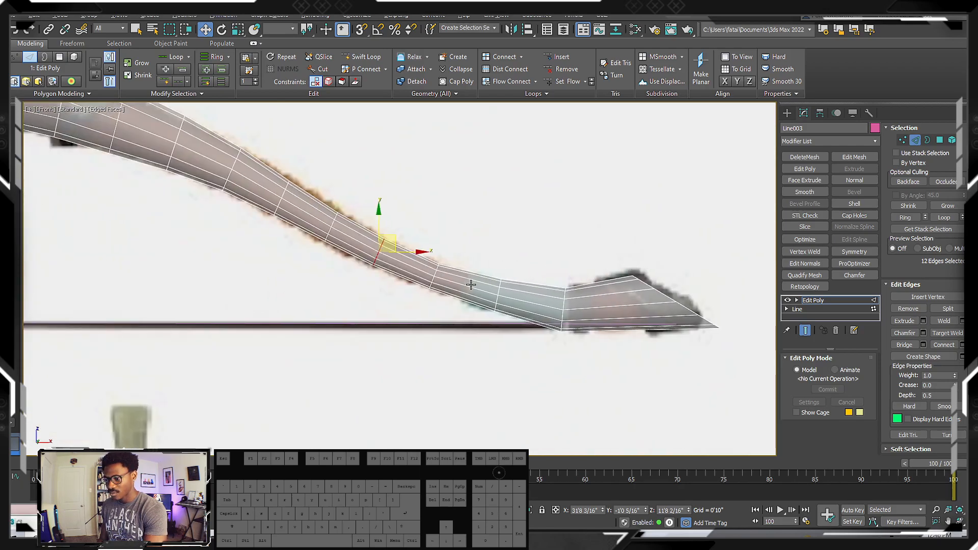
{"action": "key", "text": "alt+shift+w"}
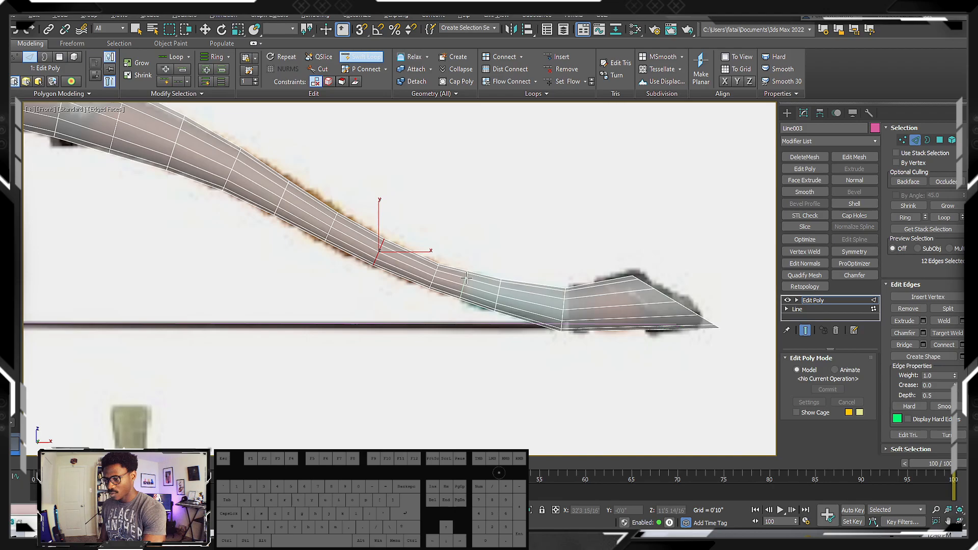
{"action": "left_click", "coordinate": [466, 278]}
{"action": "right_click", "coordinate": [467, 278]}
Examine the wrapped limb end, tip and metal guards of the bow in the reference sheet with the teal-fletched arrows
{"action": "scroll", "coordinate": [420, 255], "scroll_direction": "down", "scroll_amount": 12}
{"action": "scroll", "coordinate": [584, 379], "scroll_direction": "up", "scroll_amount": 2}
{"action": "middle_click_drag", "start_coordinate": [585, 379], "coordinate": [569, 272]}
{"action": "scroll", "coordinate": [570, 271], "scroll_direction": "up", "scroll_amount": 5}
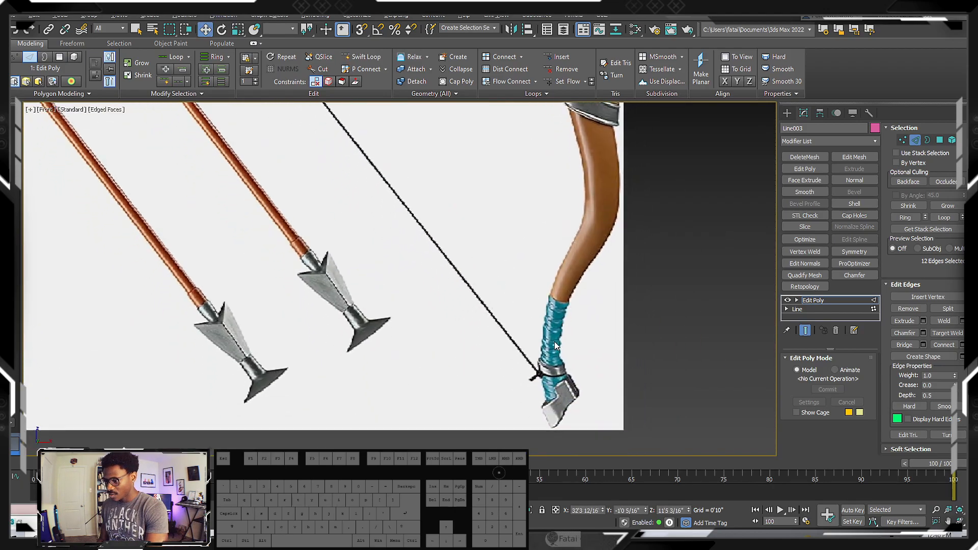
{"action": "middle_click_drag", "start_coordinate": [563, 377], "coordinate": [556, 339]}
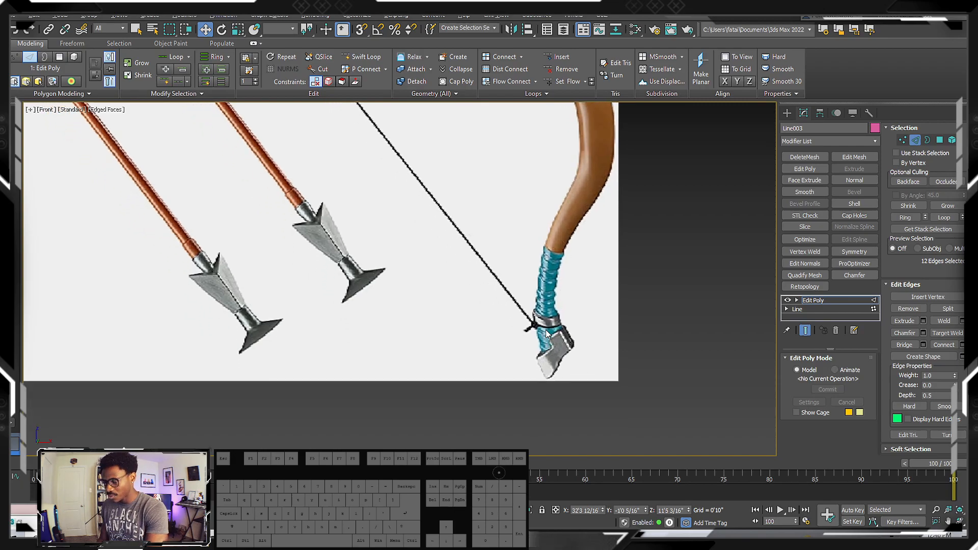
{"action": "scroll", "coordinate": [545, 327], "scroll_direction": "down", "scroll_amount": 2}
{"action": "scroll", "coordinate": [544, 322], "scroll_direction": "down", "scroll_amount": 4}
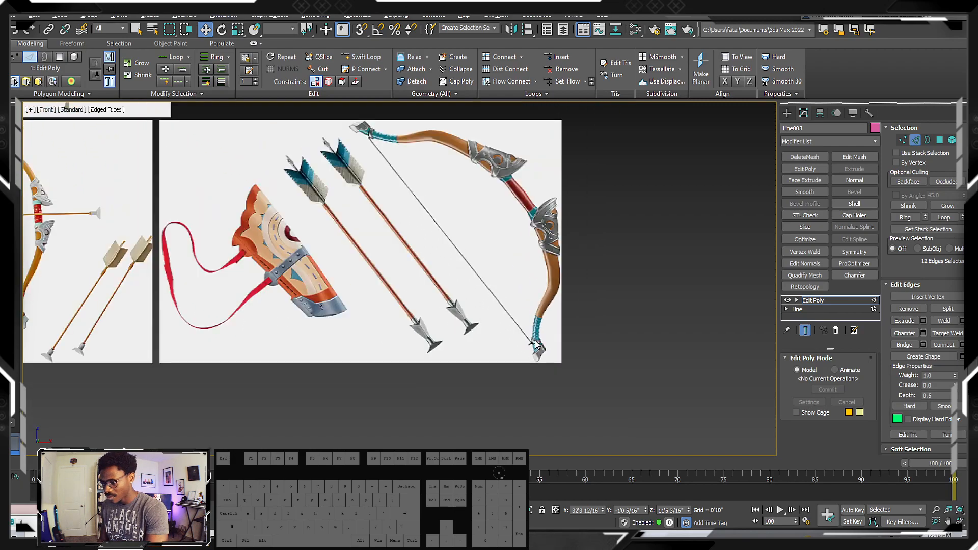
{"action": "middle_click_drag", "start_coordinate": [524, 265], "coordinate": [533, 277]}
{"action": "scroll", "coordinate": [489, 162], "scroll_direction": "up", "scroll_amount": 3}
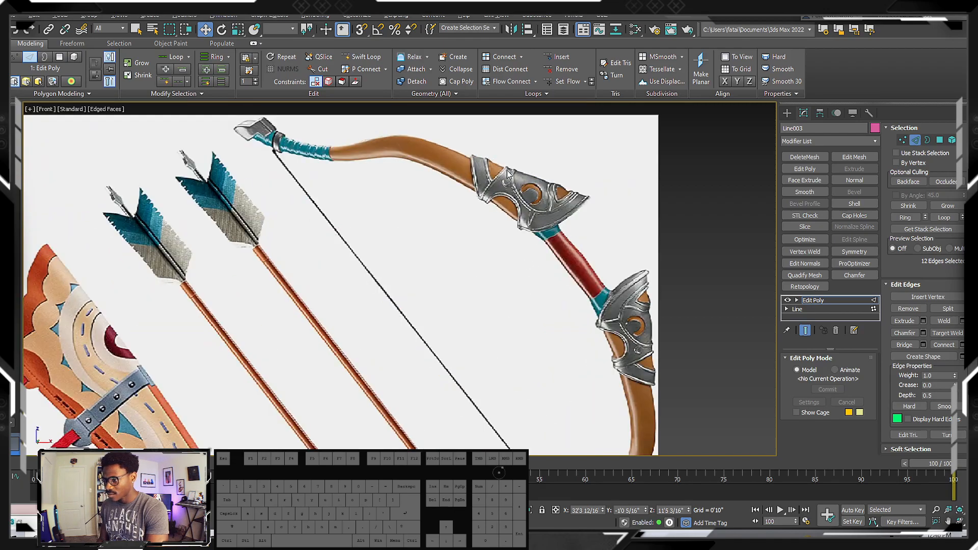
{"action": "middle_click_drag", "start_coordinate": [610, 295], "coordinate": [555, 247]}
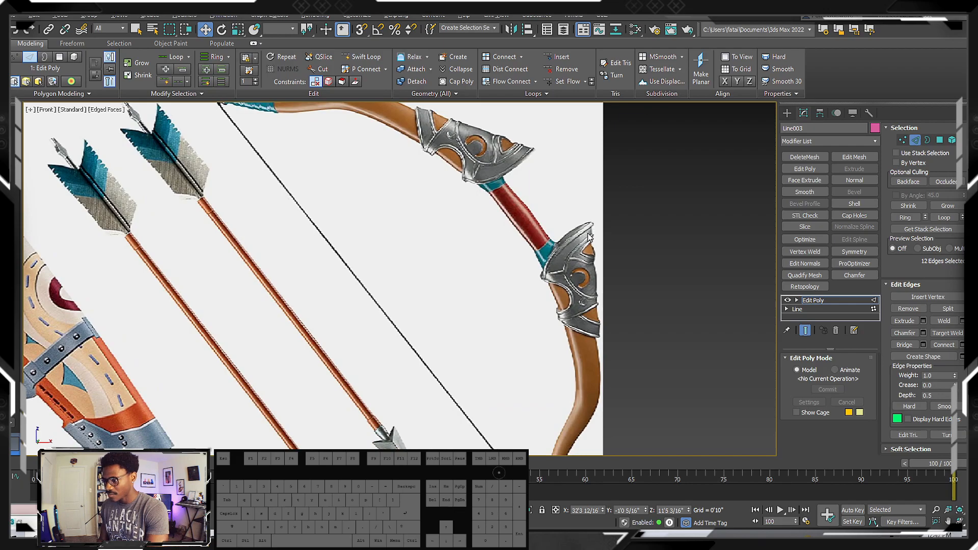
Compare the remaining bow reference sheets with the modelled limb in the front view
{"action": "scroll", "coordinate": [558, 287], "scroll_direction": "down", "scroll_amount": 5}
{"action": "middle_click_drag", "start_coordinate": [400, 244], "coordinate": [523, 304]}
{"action": "scroll", "coordinate": [338, 322], "scroll_direction": "up", "scroll_amount": 6}
{"action": "scroll", "coordinate": [311, 268], "scroll_direction": "down", "scroll_amount": 6}
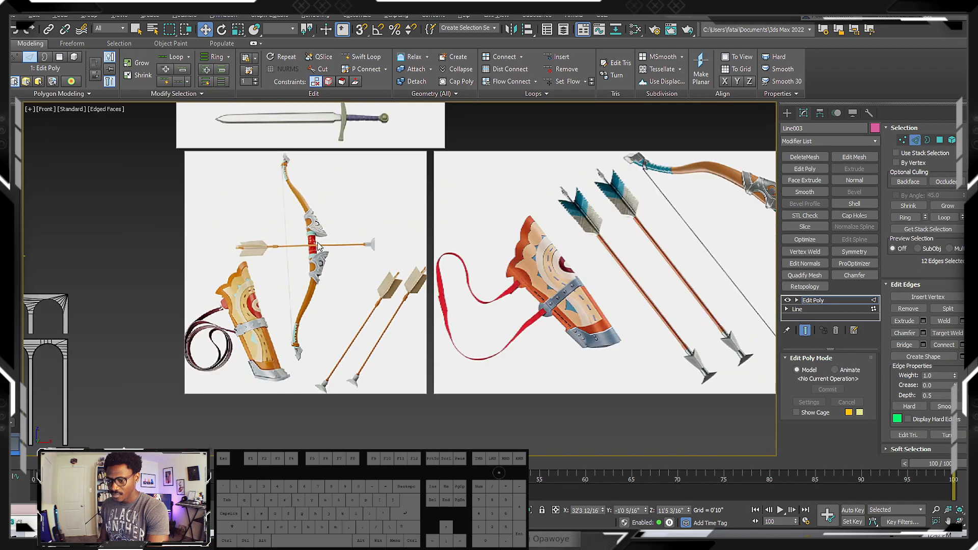
{"action": "middle_click_drag", "start_coordinate": [322, 106], "coordinate": [375, 225]}
{"action": "middle_click_drag", "start_coordinate": [436, 143], "coordinate": [452, 205]}
{"action": "scroll", "coordinate": [467, 255], "scroll_direction": "down", "scroll_amount": 4}
{"action": "scroll", "coordinate": [473, 167], "scroll_direction": "up", "scroll_amount": 8}
{"action": "middle_click_drag", "start_coordinate": [376, 265], "coordinate": [427, 237]}
{"action": "scroll", "coordinate": [283, 279], "scroll_direction": "up", "scroll_amount": 4}
{"action": "middle_click_drag", "start_coordinate": [304, 262], "coordinate": [324, 261]}
{"action": "scroll", "coordinate": [324, 261], "scroll_direction": "down", "scroll_amount": 4}
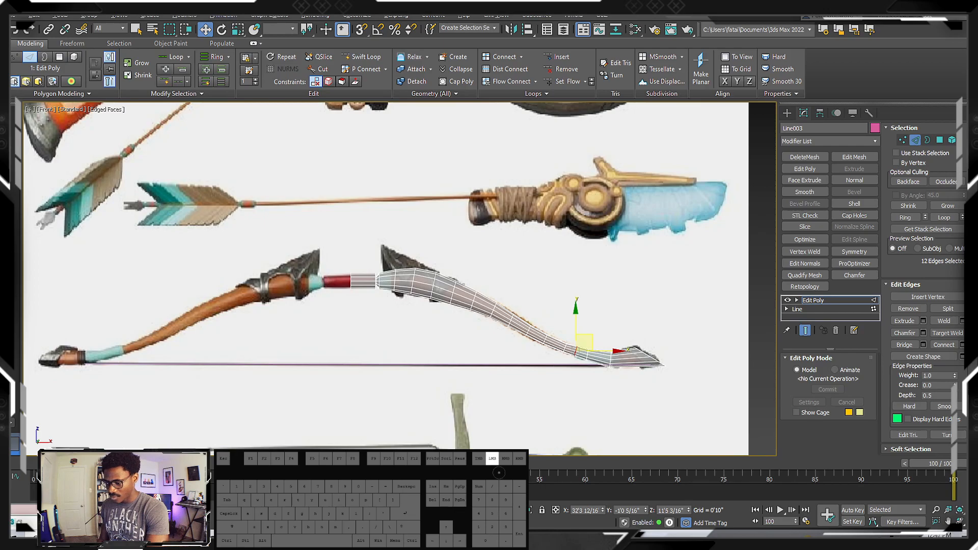
Switch to Discord and browse the reference-gathering channel for images that show the bow
{"action": "left_click", "coordinate": [352, 538]}
{"action": "scroll", "coordinate": [290, 263], "scroll_direction": "up", "scroll_amount": 8}
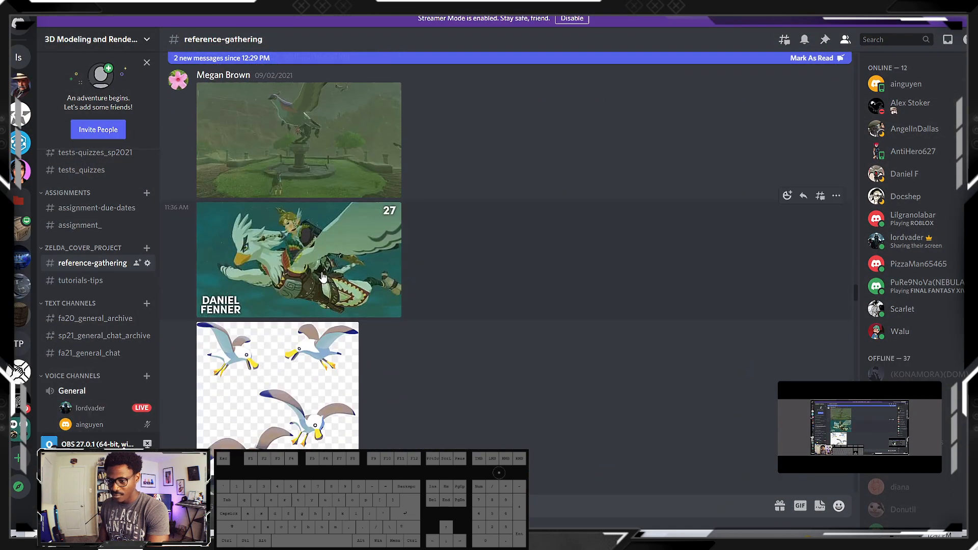
{"action": "scroll", "coordinate": [312, 274], "scroll_direction": "up", "scroll_amount": 10}
{"action": "scroll", "coordinate": [274, 301], "scroll_direction": "up", "scroll_amount": 5}
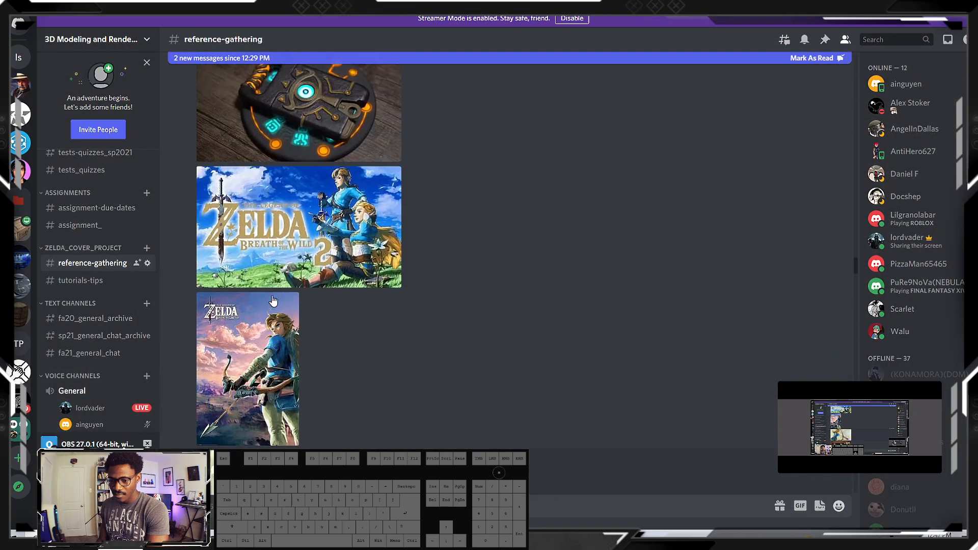
{"action": "scroll", "coordinate": [265, 296], "scroll_direction": "up", "scroll_amount": 8}
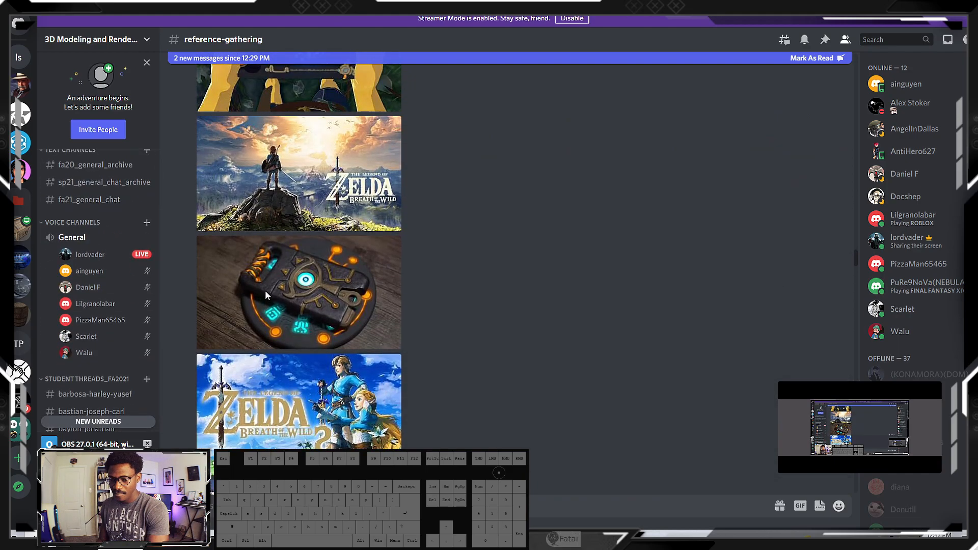
{"action": "scroll", "coordinate": [273, 296], "scroll_direction": "up", "scroll_amount": 8}
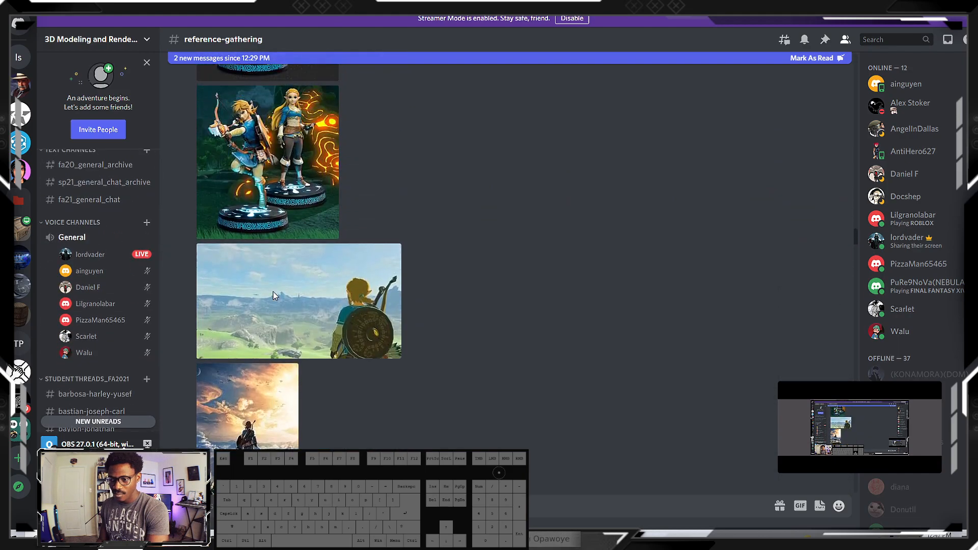
{"action": "scroll", "coordinate": [330, 338], "scroll_direction": "up", "scroll_amount": 4}
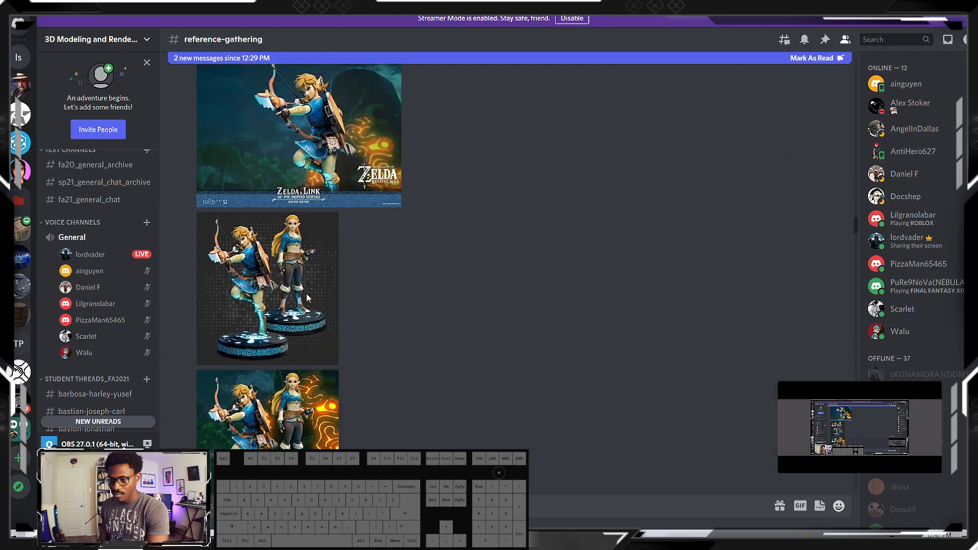
Enlarge the two Zelda & Link statue images to examine the bow's limbs and grip
{"action": "left_click", "coordinate": [261, 246]}
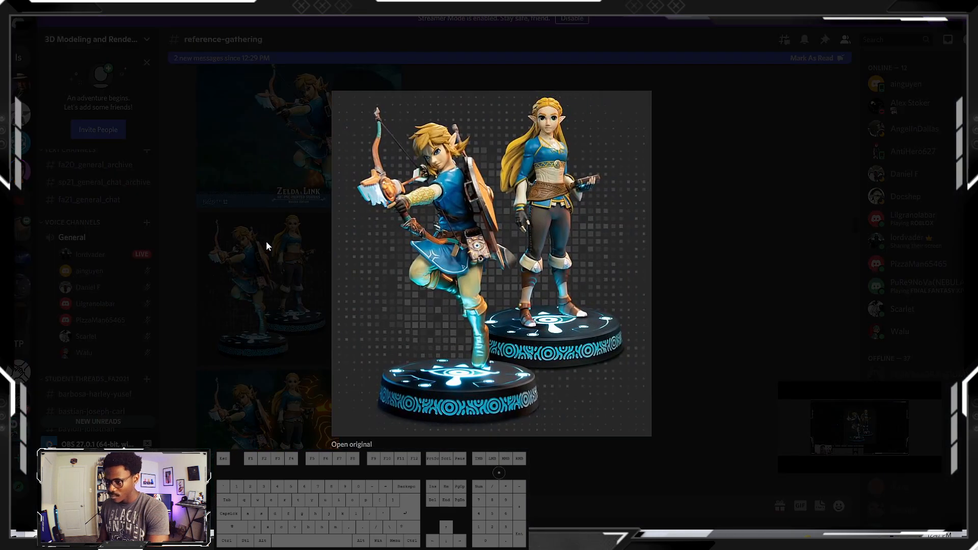
{"action": "left_click", "coordinate": [267, 241]}
{"action": "left_click", "coordinate": [343, 172]}
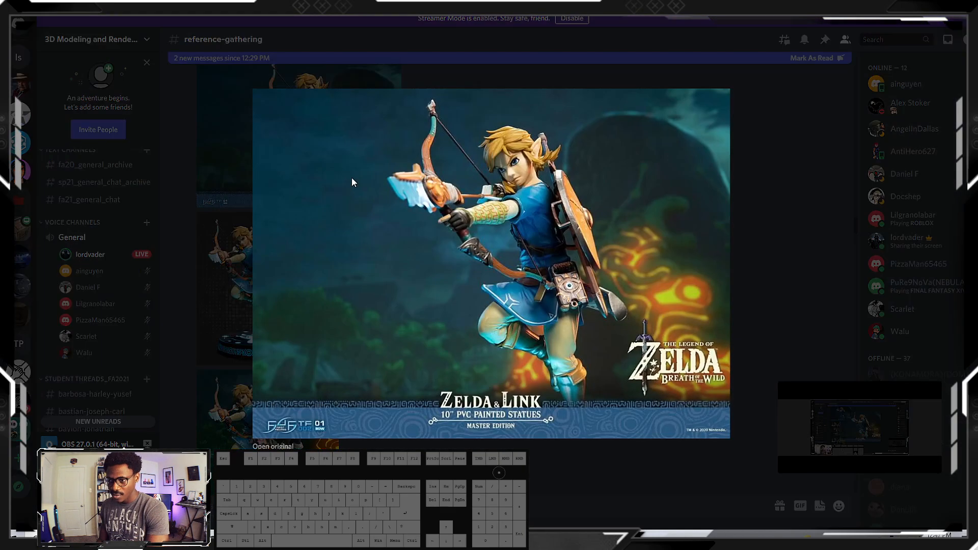
{"action": "left_click", "coordinate": [769, 197]}
Browse the remaining statue images and enlarge the painted artwork of Link aiming the bow to examine its metal guards
{"action": "scroll", "coordinate": [367, 229], "scroll_direction": "down", "scroll_amount": 5}
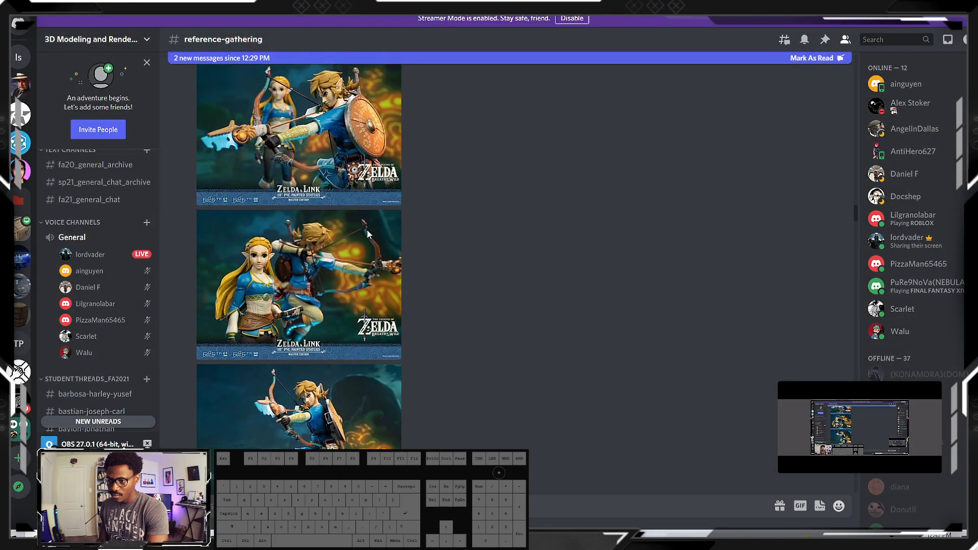
{"action": "scroll", "coordinate": [289, 189], "scroll_direction": "up", "scroll_amount": 5}
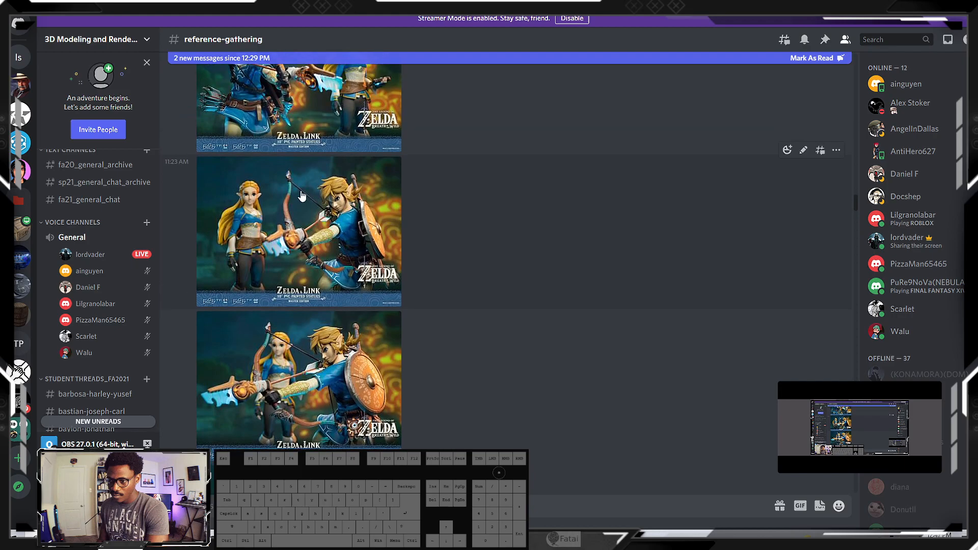
{"action": "scroll", "coordinate": [294, 210], "scroll_direction": "down", "scroll_amount": 1}
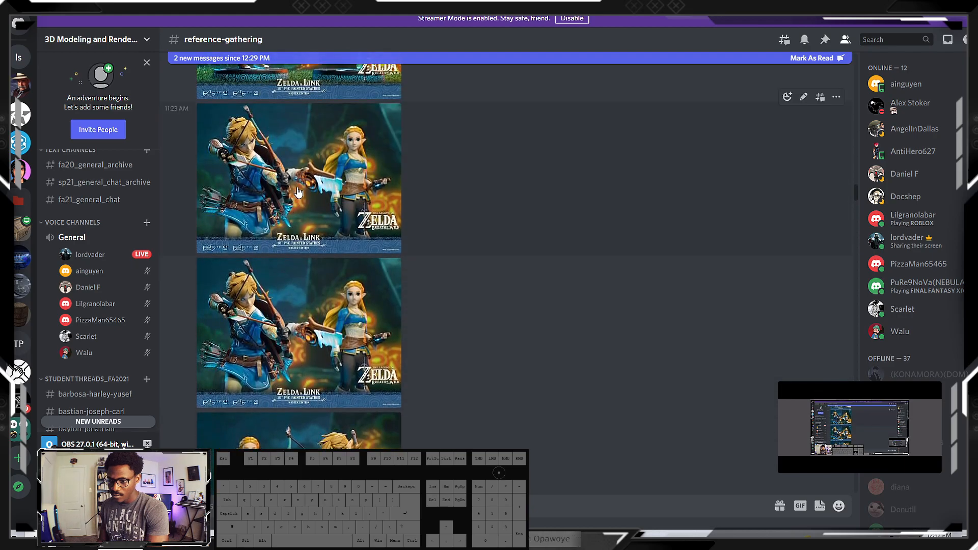
{"action": "scroll", "coordinate": [309, 297], "scroll_direction": "up", "scroll_amount": 20}
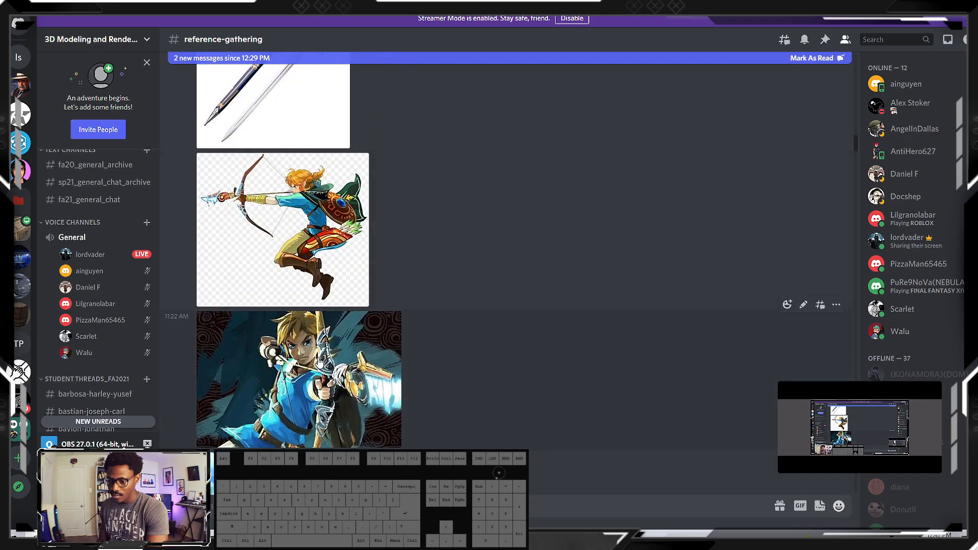
{"action": "left_click", "coordinate": [317, 360]}
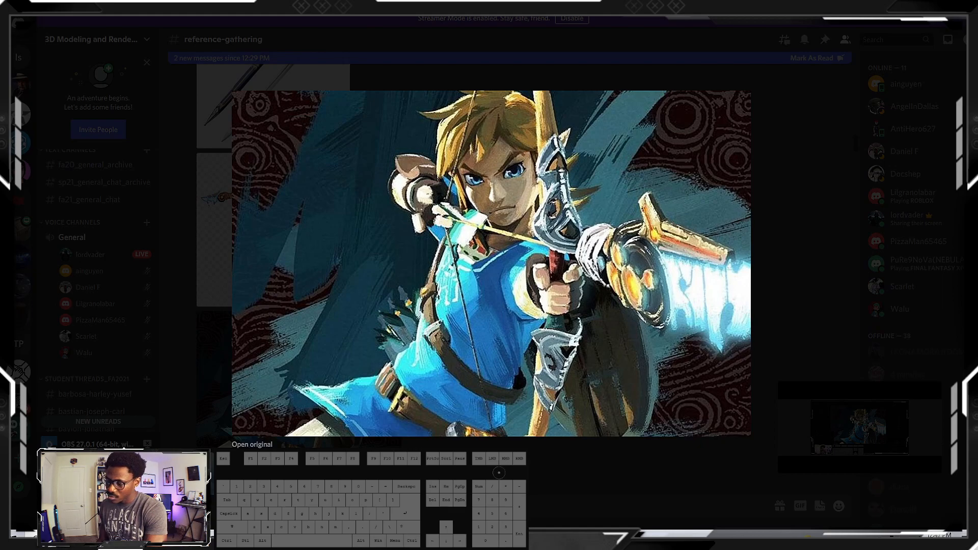
Switch back to 3ds Max, leave edge level and examine the handle and limb against the front bow reference
{"action": "key", "text": "alt+Tab"}
{"action": "scroll", "coordinate": [372, 274], "scroll_direction": "up", "scroll_amount": 8}
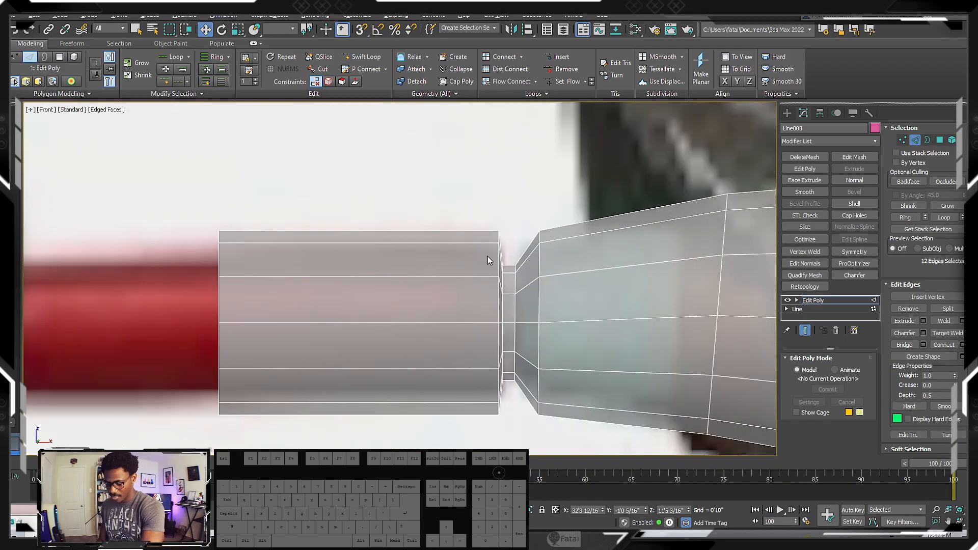
{"action": "key", "text": "2"}
{"action": "scroll", "coordinate": [485, 243], "scroll_direction": "down", "scroll_amount": 3}
{"action": "middle_click_drag", "start_coordinate": [469, 252], "coordinate": [419, 250]}
{"action": "scroll", "coordinate": [459, 256], "scroll_direction": "down", "scroll_amount": 4}
{"action": "scroll", "coordinate": [413, 252], "scroll_direction": "up", "scroll_amount": 3}
{"action": "scroll", "coordinate": [413, 253], "scroll_direction": "down", "scroll_amount": 4}
{"action": "scroll", "coordinate": [407, 251], "scroll_direction": "up", "scroll_amount": 4}
{"action": "scroll", "coordinate": [419, 250], "scroll_direction": "down", "scroll_amount": 2}
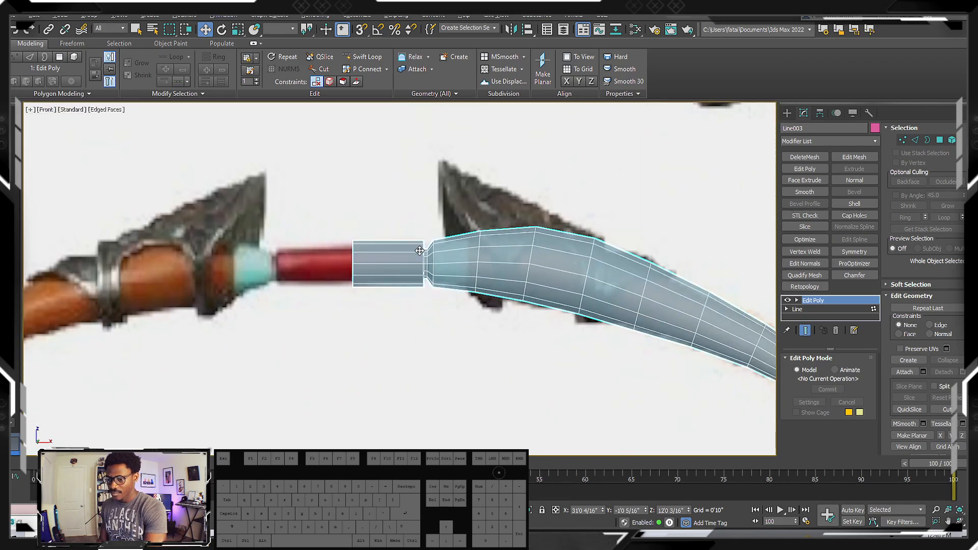
{"action": "scroll", "coordinate": [459, 250], "scroll_direction": "down", "scroll_amount": 2}
{"action": "middle_click_drag", "start_coordinate": [611, 249], "coordinate": [398, 251]}
{"action": "scroll", "coordinate": [398, 251], "scroll_direction": "down", "scroll_amount": 4}
{"action": "middle_click_drag", "start_coordinate": [528, 274], "coordinate": [518, 268]}
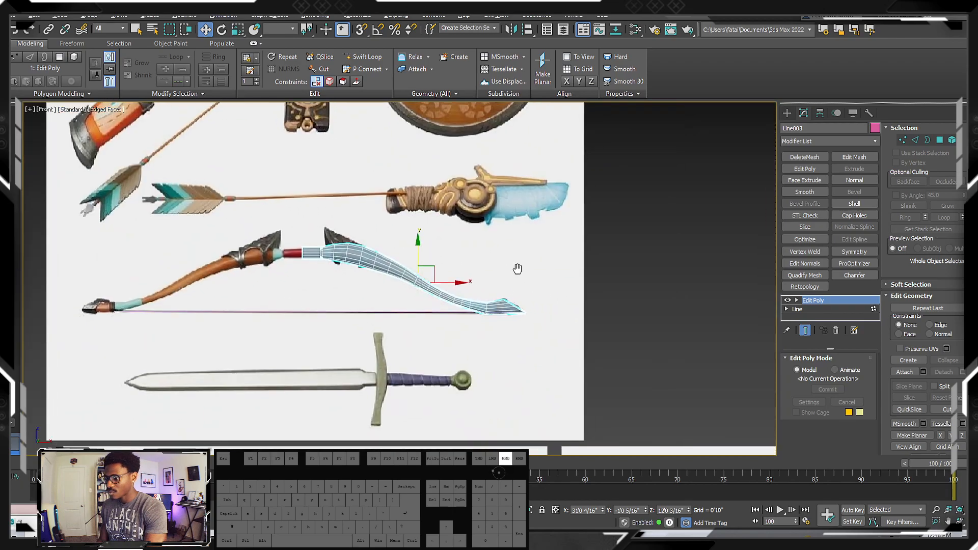
Insert an edge loop with Swift Loop just past the teal wrap, at the base of the limb's pointed tip
{"action": "scroll", "coordinate": [390, 250], "scroll_direction": "up", "scroll_amount": 1}
{"action": "middle_click_drag", "start_coordinate": [389, 251], "coordinate": [452, 319]}
{"action": "scroll", "coordinate": [452, 317], "scroll_direction": "down", "scroll_amount": 3}
{"action": "middle_click_drag", "start_coordinate": [492, 351], "coordinate": [482, 254]}
{"action": "scroll", "coordinate": [483, 254], "scroll_direction": "up", "scroll_amount": 3}
{"action": "scroll", "coordinate": [483, 254], "scroll_direction": "up", "scroll_amount": 2}
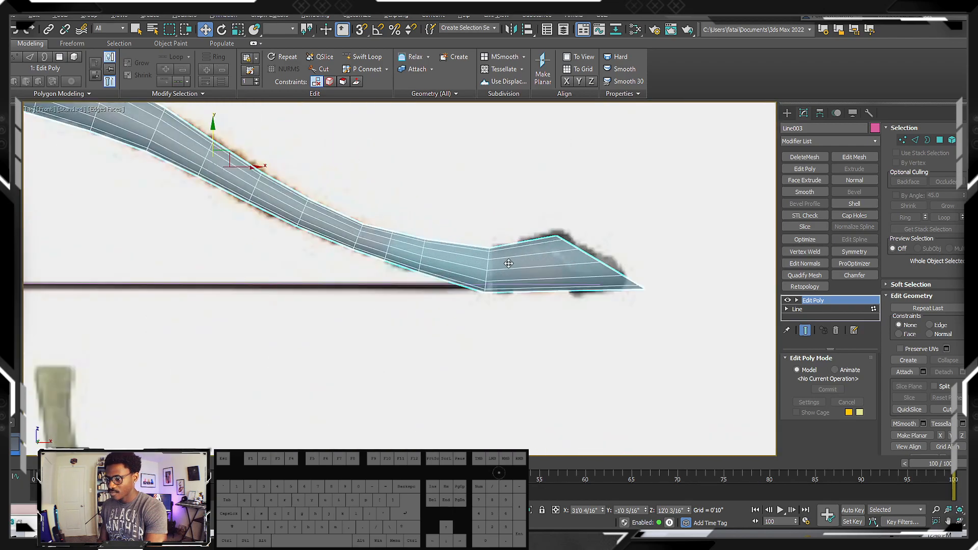
{"action": "scroll", "coordinate": [483, 249], "scroll_direction": "up", "scroll_amount": 1}
{"action": "scroll", "coordinate": [500, 252], "scroll_direction": "down", "scroll_amount": 2}
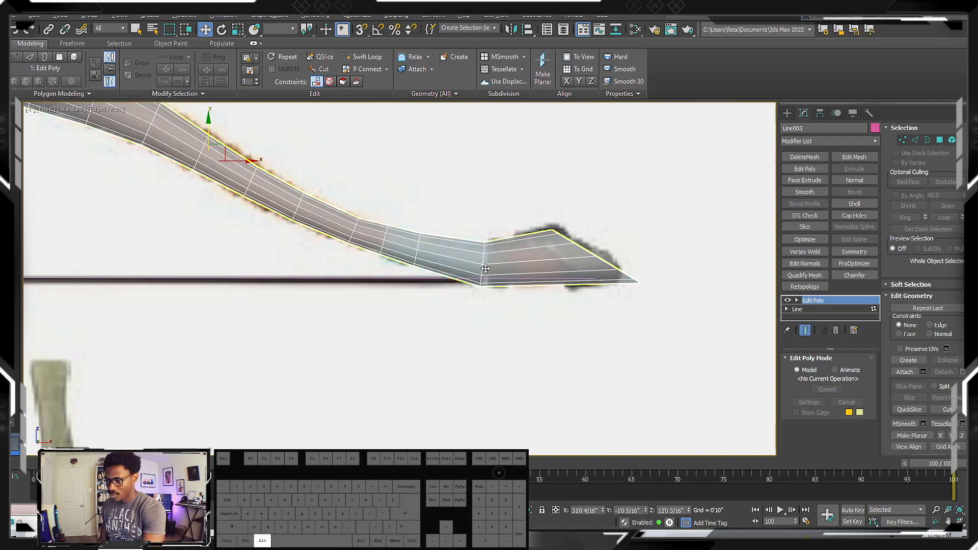
{"action": "key", "text": "alt+1"}
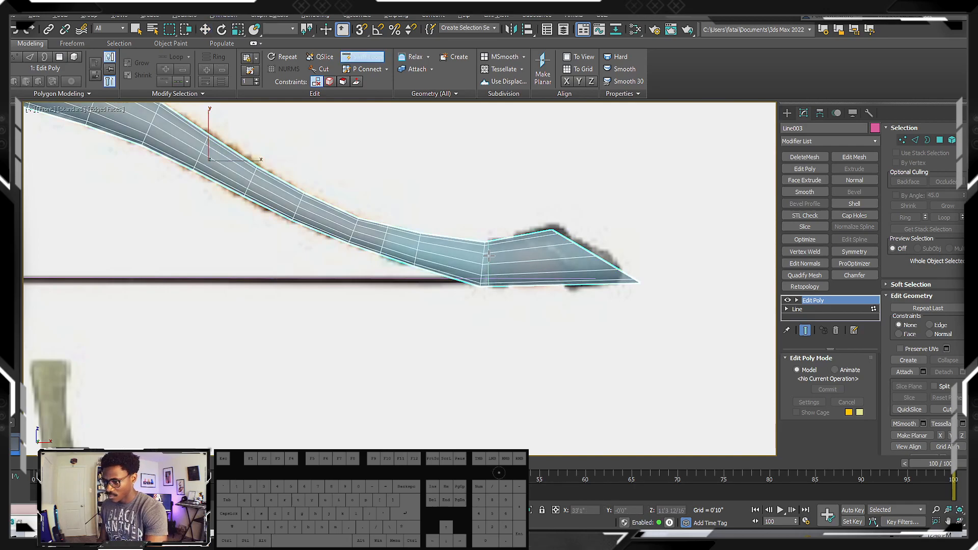
{"action": "left_click", "coordinate": [490, 256]}
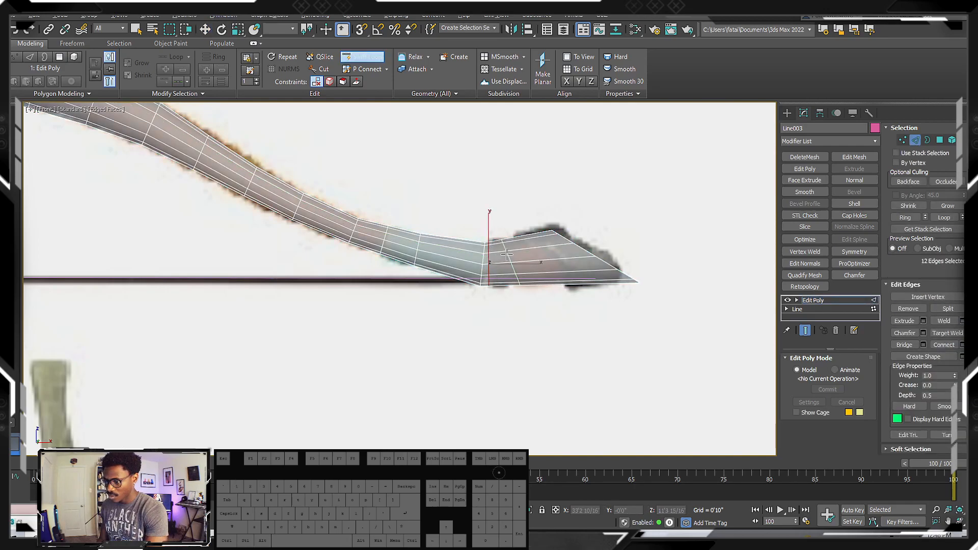
{"action": "key", "text": "w"}
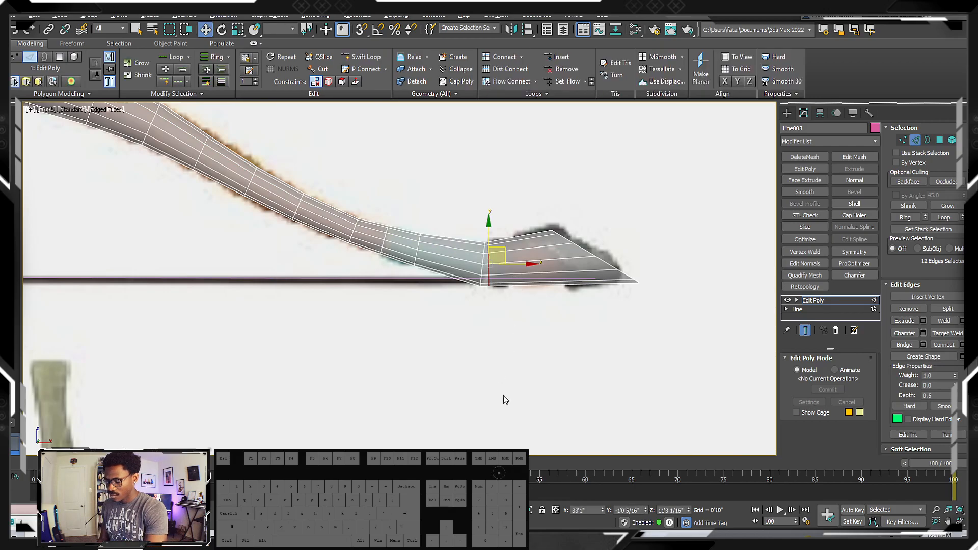
Examine the opposite limb's metal tip and teal wrap in the front bow reference
{"action": "scroll", "coordinate": [490, 264], "scroll_direction": "down", "scroll_amount": 5}
{"action": "middle_click_drag", "start_coordinate": [511, 285], "coordinate": [428, 204]}
{"action": "scroll", "coordinate": [428, 203], "scroll_direction": "up", "scroll_amount": 1}
{"action": "middle_click_drag", "start_coordinate": [478, 396], "coordinate": [406, 307]}
{"action": "middle_click_drag", "start_coordinate": [428, 398], "coordinate": [521, 268]}
{"action": "middle_click_drag", "start_coordinate": [394, 337], "coordinate": [752, 537]}
{"action": "middle_click_drag", "start_coordinate": [372, 200], "coordinate": [375, 214]}
{"action": "scroll", "coordinate": [390, 170], "scroll_direction": "up", "scroll_amount": 5}
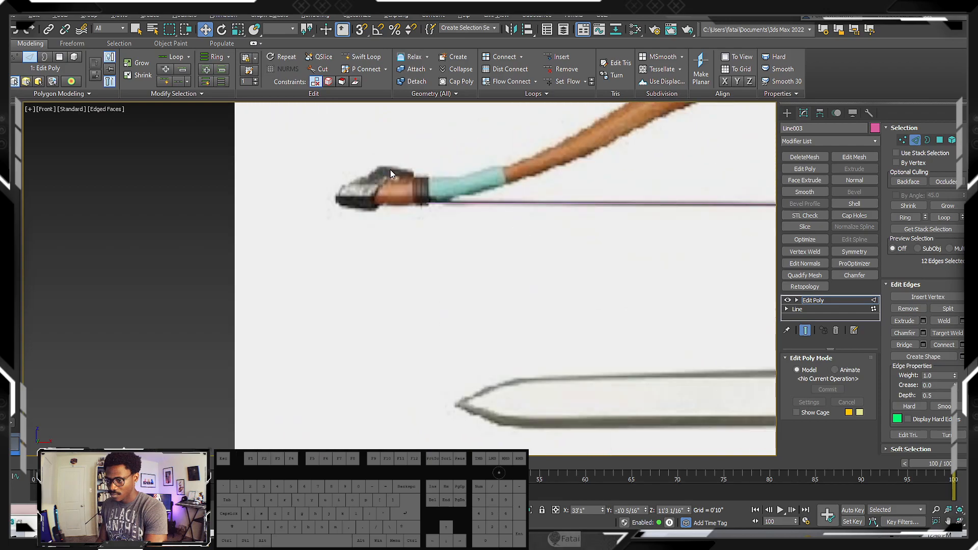
{"action": "scroll", "coordinate": [425, 197], "scroll_direction": "down", "scroll_amount": 5}
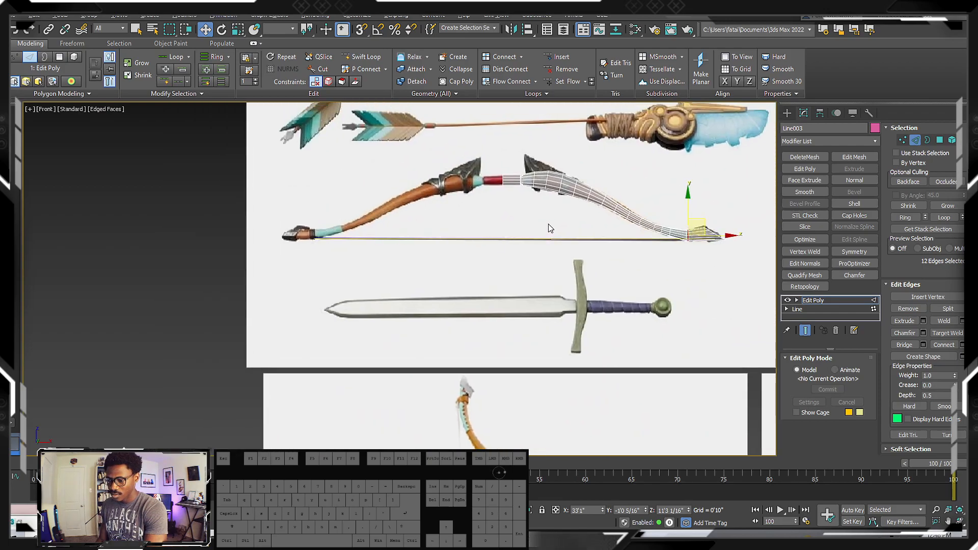
Compare the handle area with the reference and examine the lower limb's wrap, band and tip in the sheet below
{"action": "scroll", "coordinate": [486, 192], "scroll_direction": "up", "scroll_amount": 5}
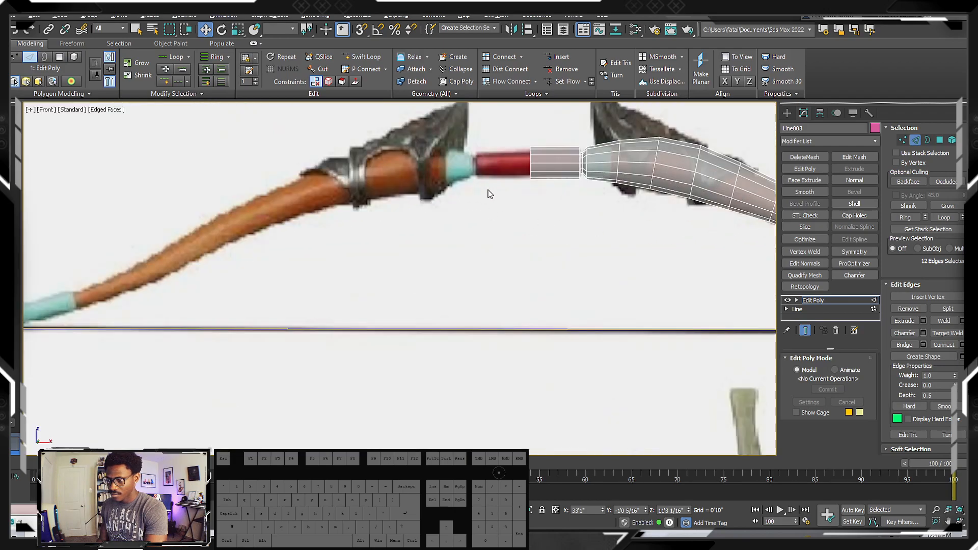
{"action": "scroll", "coordinate": [465, 192], "scroll_direction": "down", "scroll_amount": 5}
{"action": "mouse_move", "coordinate": [511, 357]}
{"action": "middle_mouse_down"}
{"action": "mouse_move", "coordinate": [439, 305]}
{"action": "mouse_move", "coordinate": [410, 242]}
{"action": "middle_mouse_up"}
{"action": "middle_click_drag", "start_coordinate": [367, 359], "coordinate": [373, 192]}
{"action": "middle_click_drag", "start_coordinate": [387, 324], "coordinate": [415, 168]}
{"action": "scroll", "coordinate": [377, 342], "scroll_direction": "up", "scroll_amount": 5}
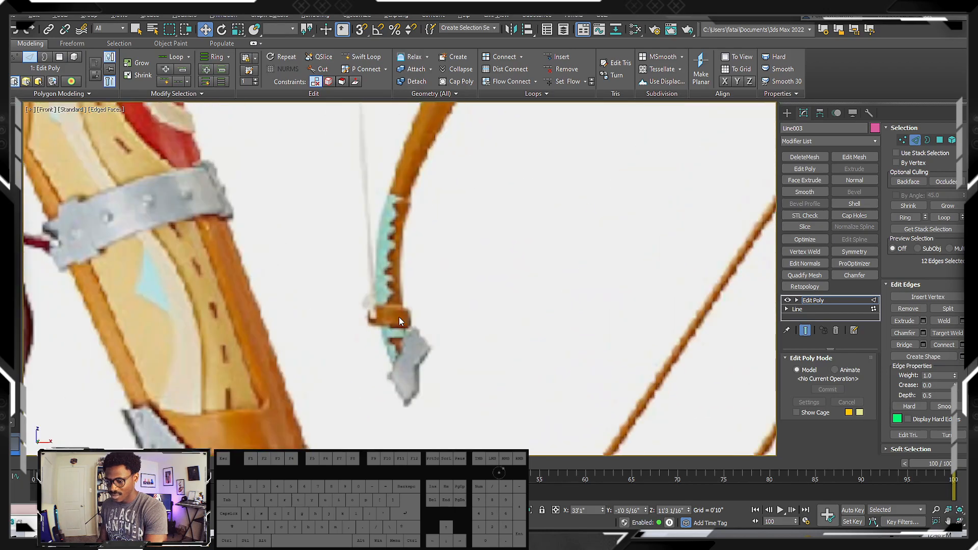
Switch to Discord, close the painted artwork and enlarge the statue pre-order image to check the bow
{"action": "left_click", "coordinate": [306, 541]}
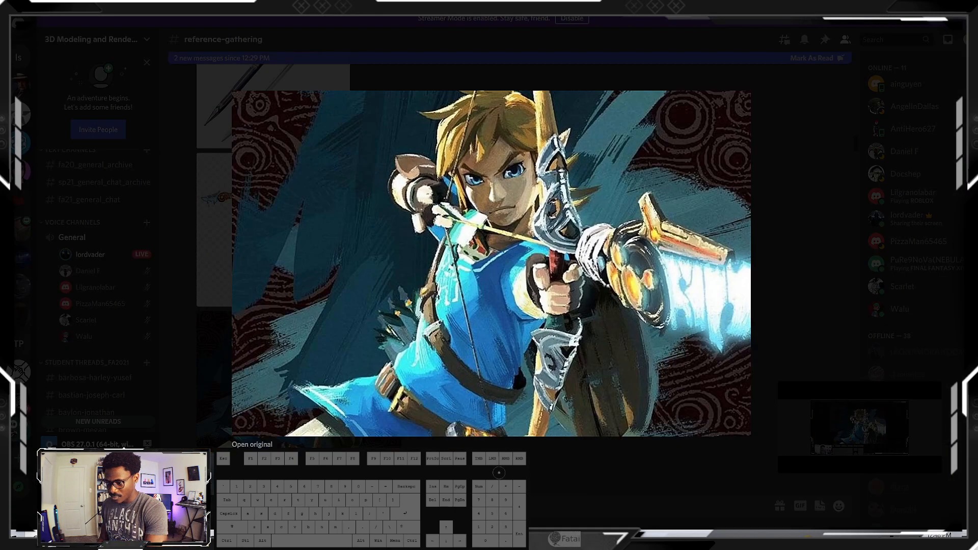
{"action": "left_click", "coordinate": [504, 393]}
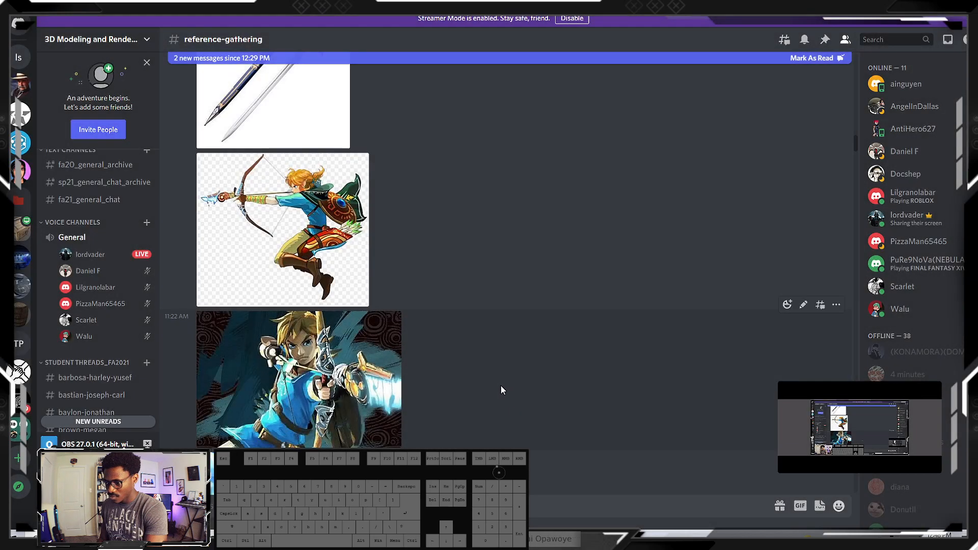
{"action": "scroll", "coordinate": [343, 370], "scroll_direction": "down", "scroll_amount": 3}
{"action": "scroll", "coordinate": [213, 374], "scroll_direction": "down", "scroll_amount": 3}
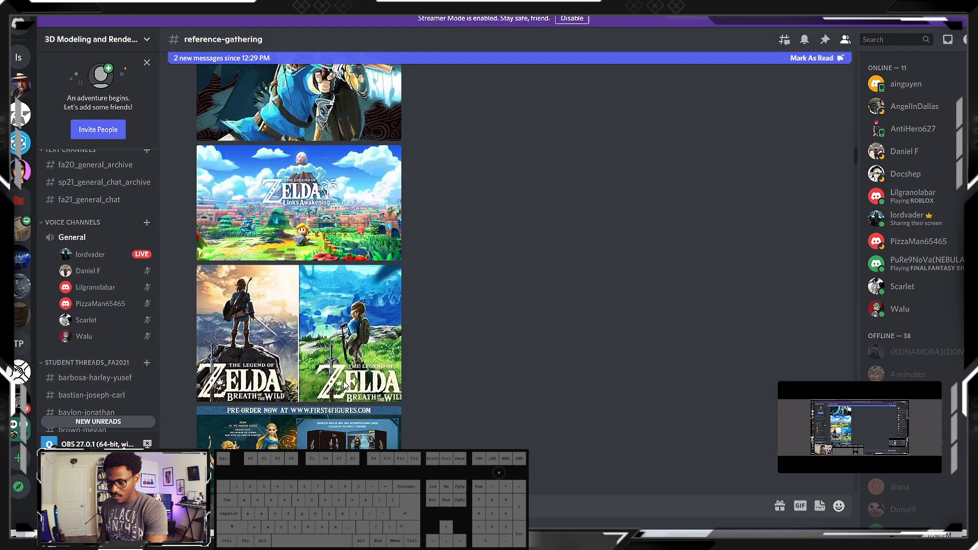
{"action": "scroll", "coordinate": [213, 373], "scroll_direction": "down", "scroll_amount": 2}
{"action": "left_click", "coordinate": [241, 372]}
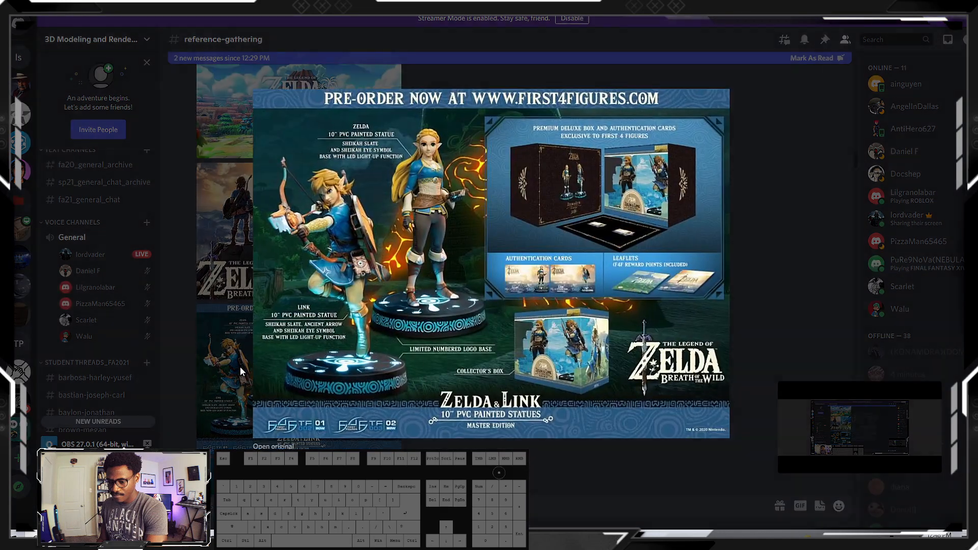
{"action": "left_click", "coordinate": [390, 447]}
{"action": "scroll", "coordinate": [373, 413], "scroll_direction": "down", "scroll_amount": 5}
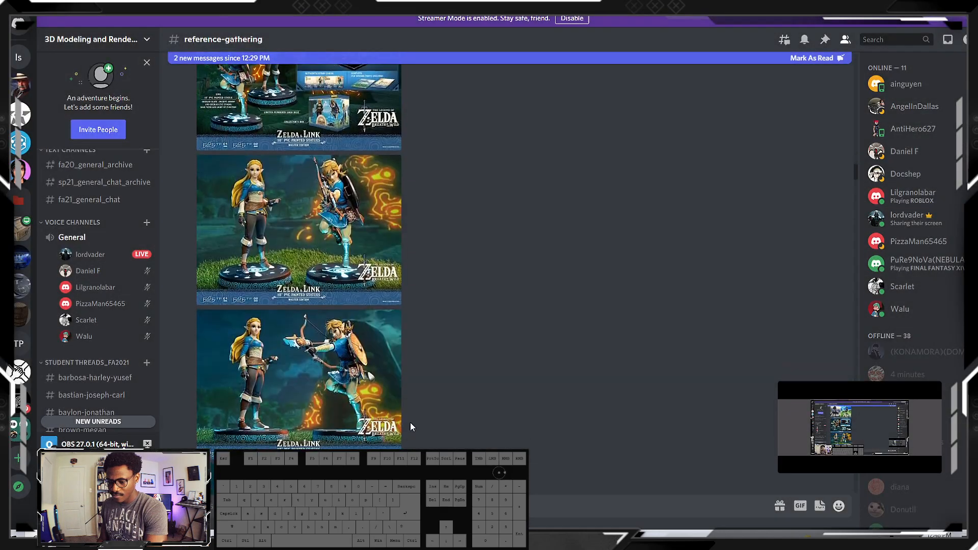
Enlarge the side-view statue image and the artwork of Link drawing the bow to examine its wraps and guards
{"action": "left_click", "coordinate": [321, 246]}
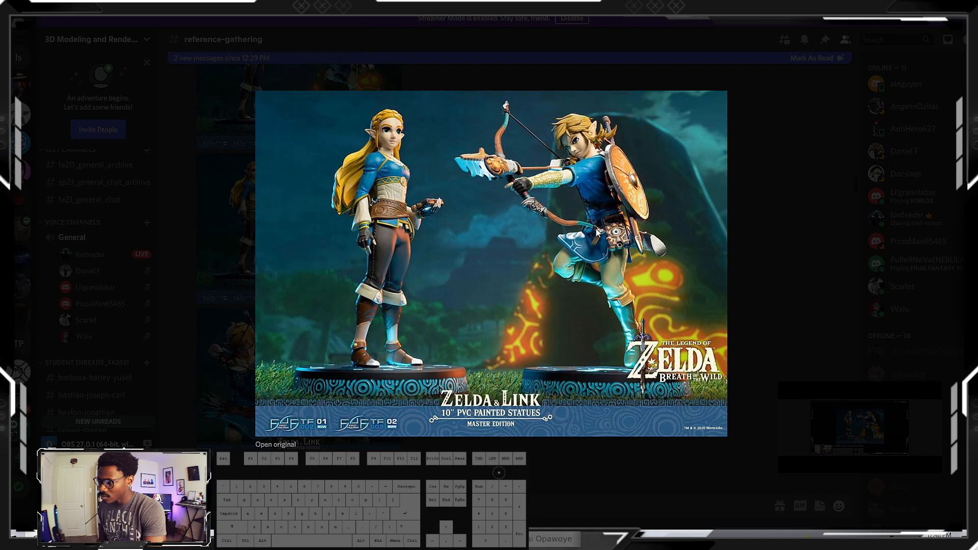
{"action": "left_click", "coordinate": [778, 143]}
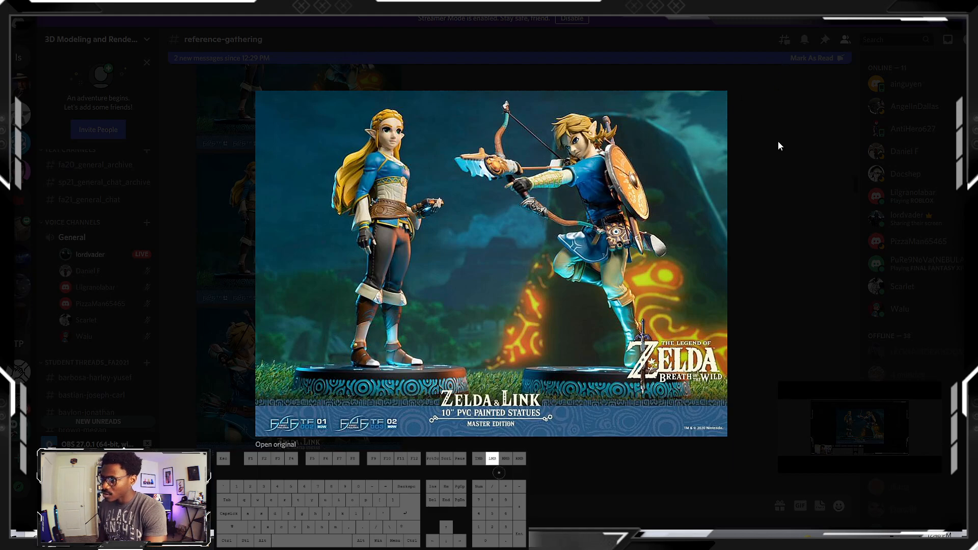
{"action": "scroll", "coordinate": [284, 383], "scroll_direction": "down", "scroll_amount": 2}
{"action": "scroll", "coordinate": [283, 383], "scroll_direction": "down", "scroll_amount": 8}
{"action": "scroll", "coordinate": [272, 366], "scroll_direction": "down", "scroll_amount": 10}
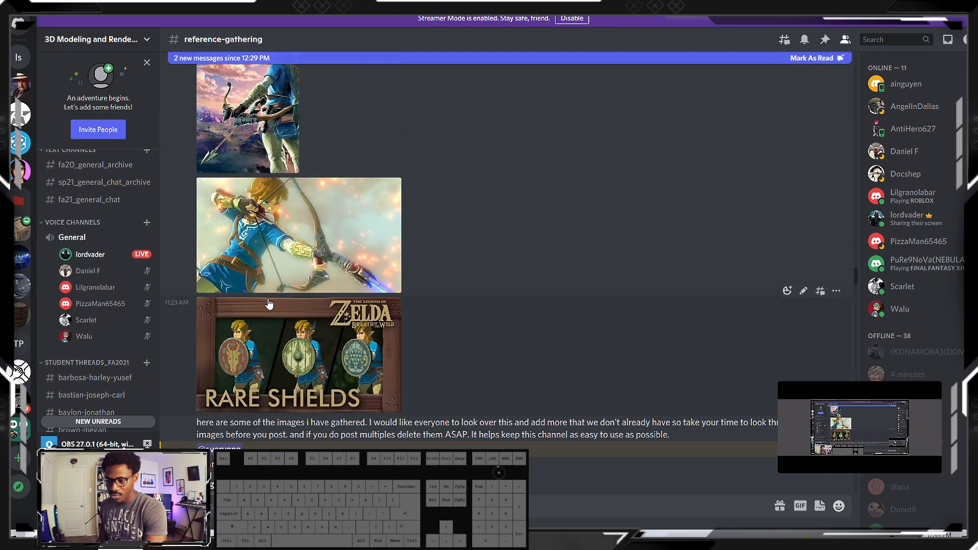
{"action": "left_click", "coordinate": [283, 256]}
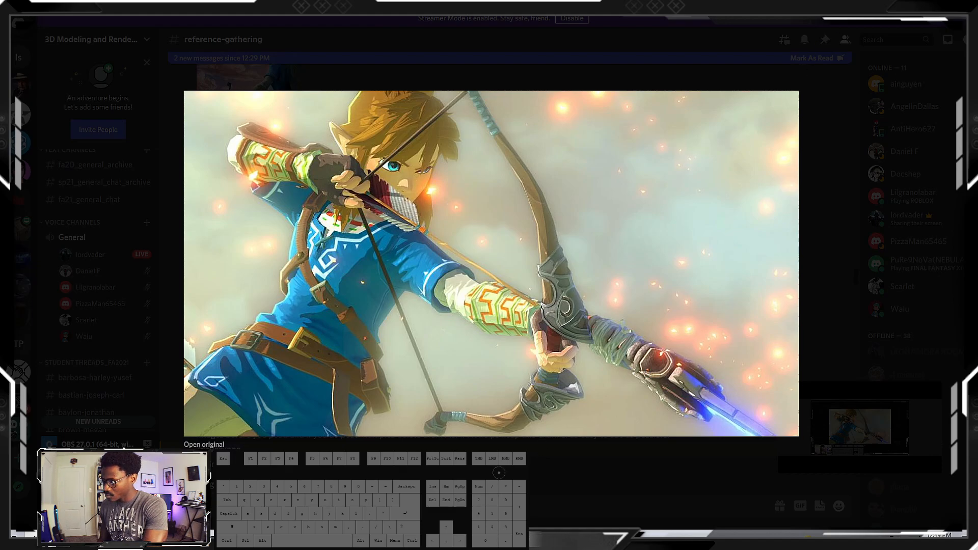
Switch back to 3ds Max and compare the modelled limb with the bow reference in the front view
{"action": "left_click", "coordinate": [943, 5]}
{"action": "scroll", "coordinate": [382, 294], "scroll_direction": "down", "scroll_amount": 12}
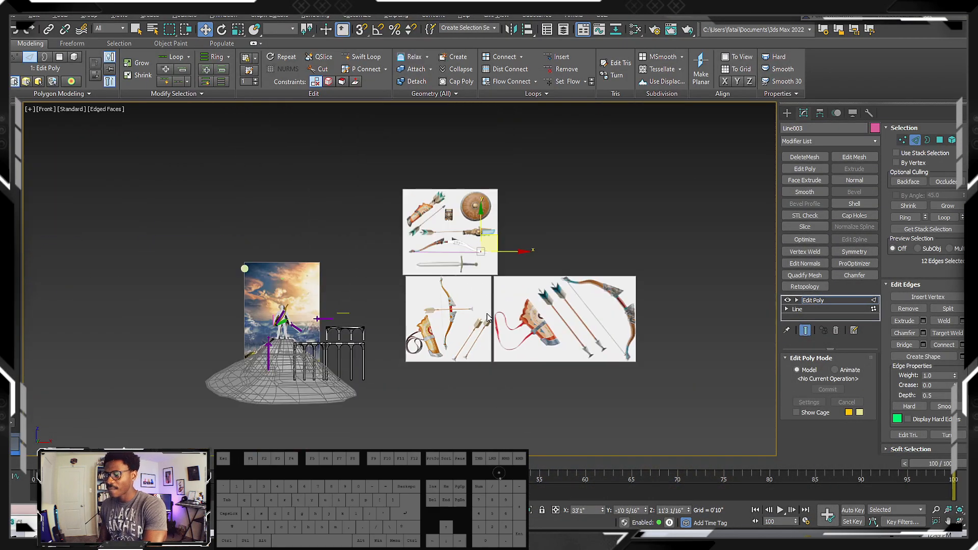
{"action": "scroll", "coordinate": [563, 273], "scroll_direction": "up", "scroll_amount": 8}
{"action": "scroll", "coordinate": [387, 251], "scroll_direction": "down", "scroll_amount": 4}
{"action": "scroll", "coordinate": [341, 192], "scroll_direction": "up", "scroll_amount": 6}
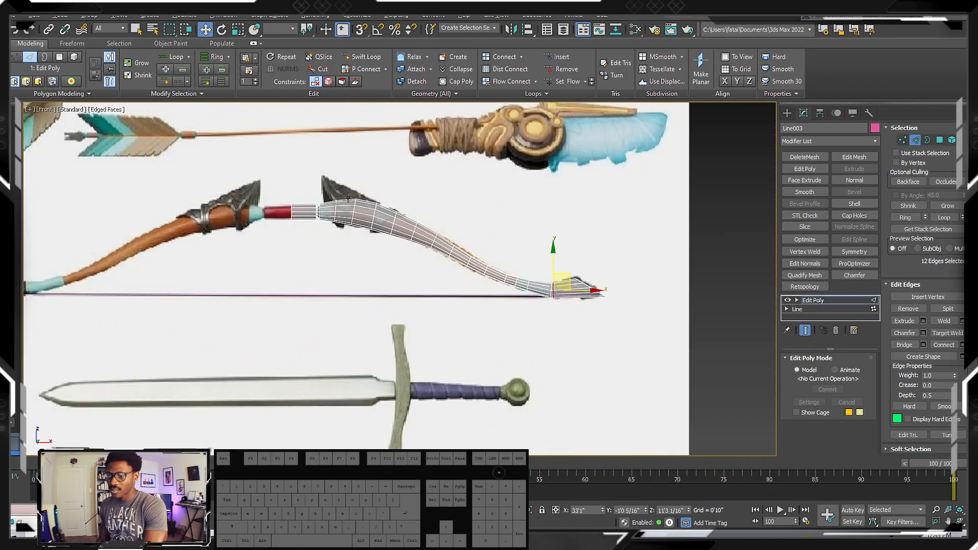
Detach the four polygon rings around the limb's thick section near the handle as a cloned object
{"action": "scroll", "coordinate": [340, 192], "scroll_direction": "up", "scroll_amount": 2}
{"action": "scroll", "coordinate": [339, 197], "scroll_direction": "up", "scroll_amount": 3}
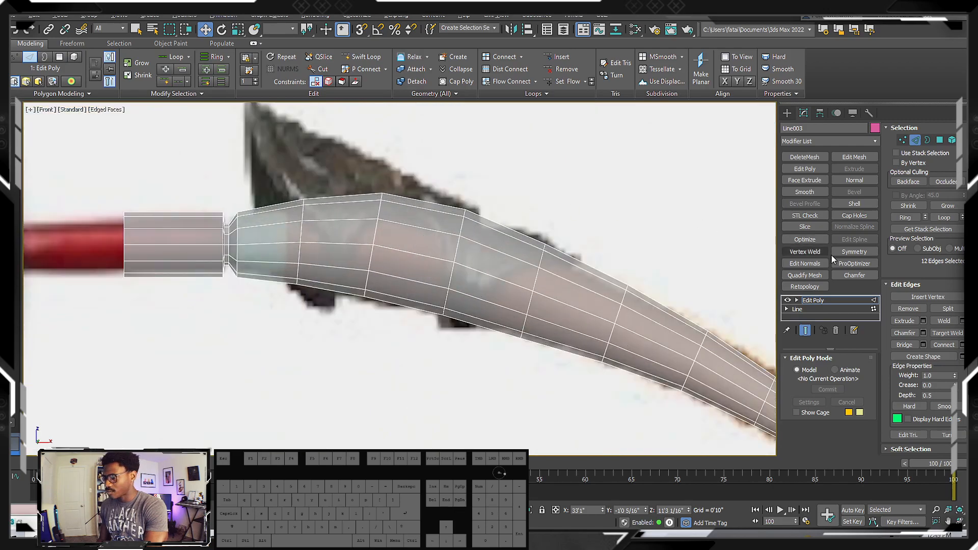
{"action": "left_click", "coordinate": [939, 140]}
{"action": "left_click_drag", "start_coordinate": [344, 184], "coordinate": [362, 326], "text": "ctrl"}
{"action": "middle_click_drag", "start_coordinate": [465, 311], "coordinate": [437, 300]}
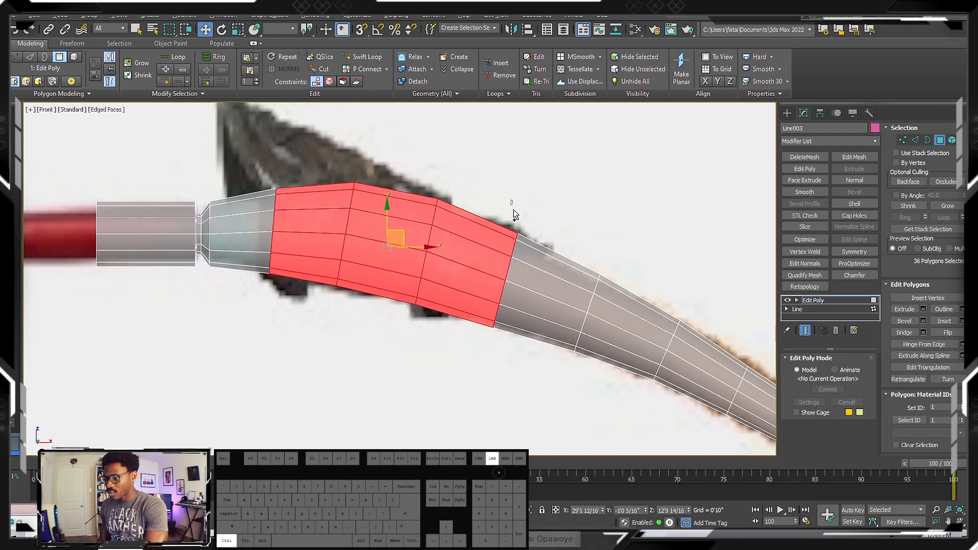
{"action": "left_click_drag", "start_coordinate": [513, 206], "coordinate": [524, 352], "text": "ctrl"}
{"action": "left_click_drag", "start_coordinate": [598, 371], "coordinate": [561, 239], "text": "alt"}
{"action": "left_click_drag", "start_coordinate": [525, 375], "coordinate": [535, 245], "text": "ctrl"}
{"action": "middle_click_drag", "start_coordinate": [550, 307], "coordinate": [560, 311]}
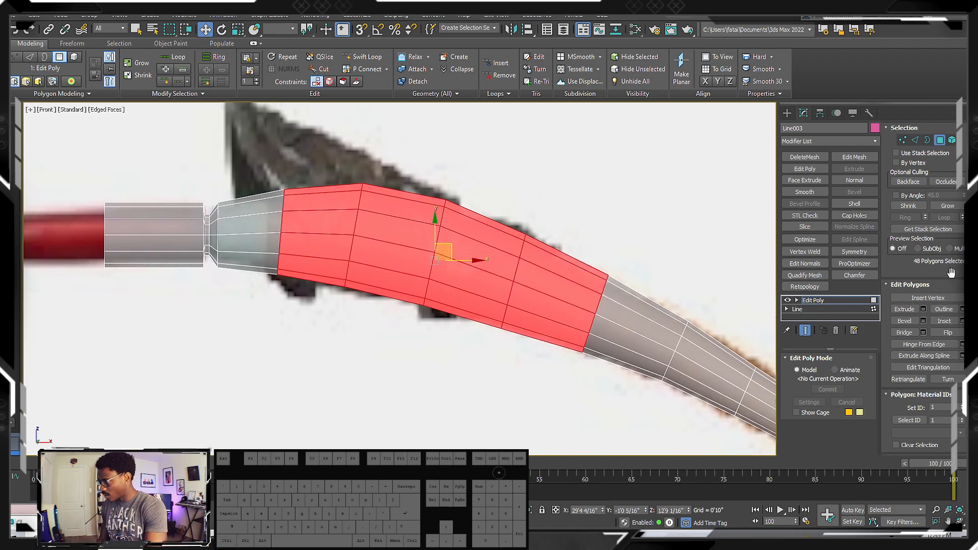
{"action": "scroll", "coordinate": [957, 326], "scroll_direction": "down", "scroll_amount": 4}
{"action": "left_click", "coordinate": [943, 401]}
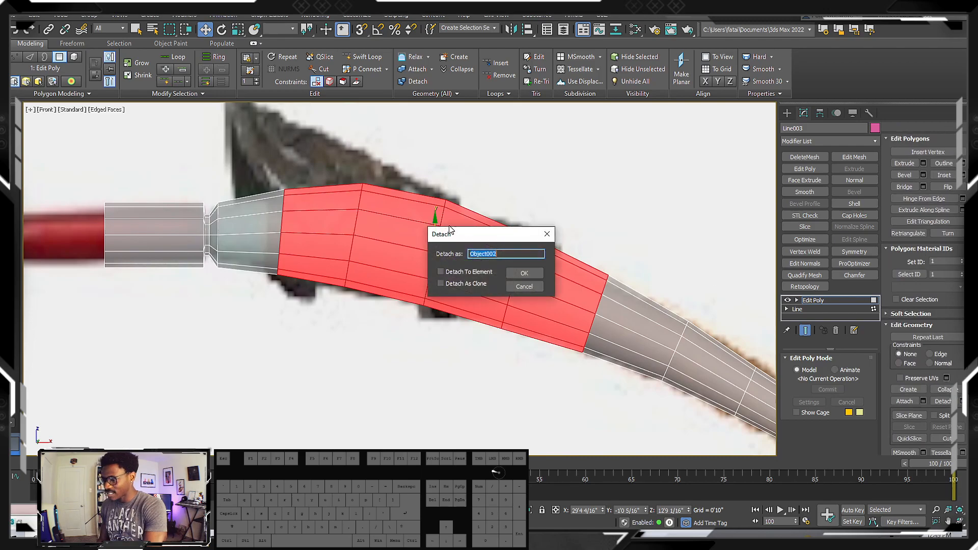
{"action": "left_click_drag", "start_coordinate": [473, 242], "coordinate": [585, 206]}
{"action": "left_click", "coordinate": [554, 248]}
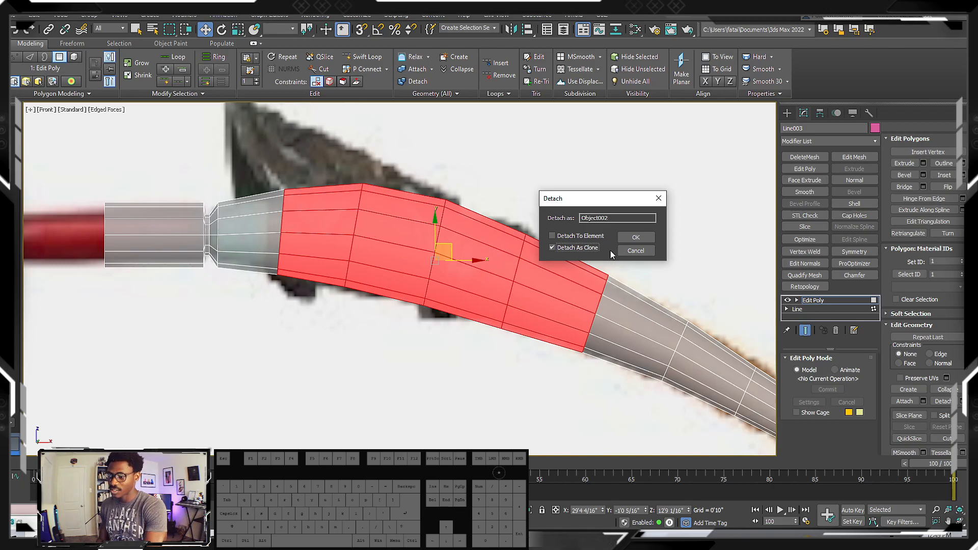
{"action": "left_click", "coordinate": [633, 237]}
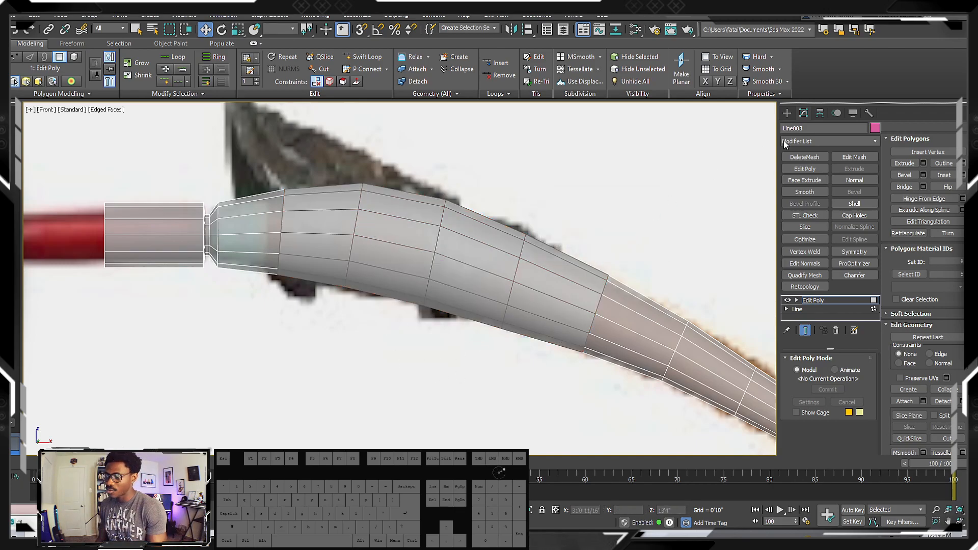
Select the detached clone and enlarge its open border at the handle end to reach the reference guard's height
{"action": "left_click", "coordinate": [786, 113]}
{"action": "left_click", "coordinate": [415, 229]}
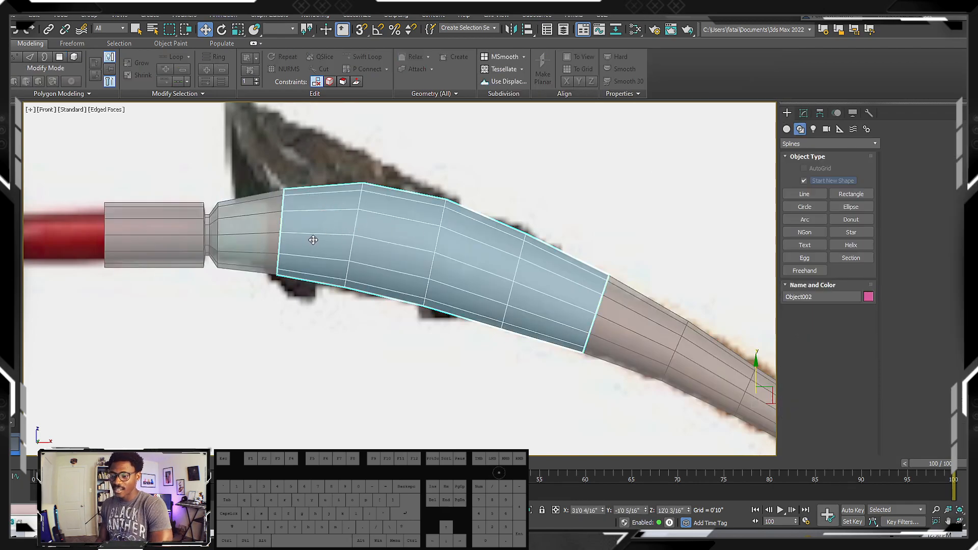
{"action": "left_click", "coordinate": [803, 113]}
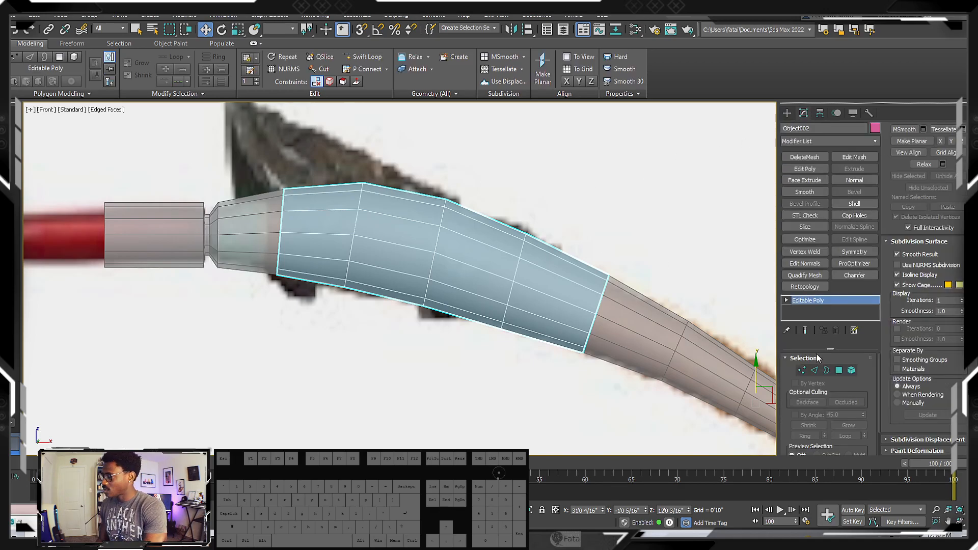
{"action": "left_click", "coordinate": [826, 370]}
{"action": "left_click", "coordinate": [281, 203]}
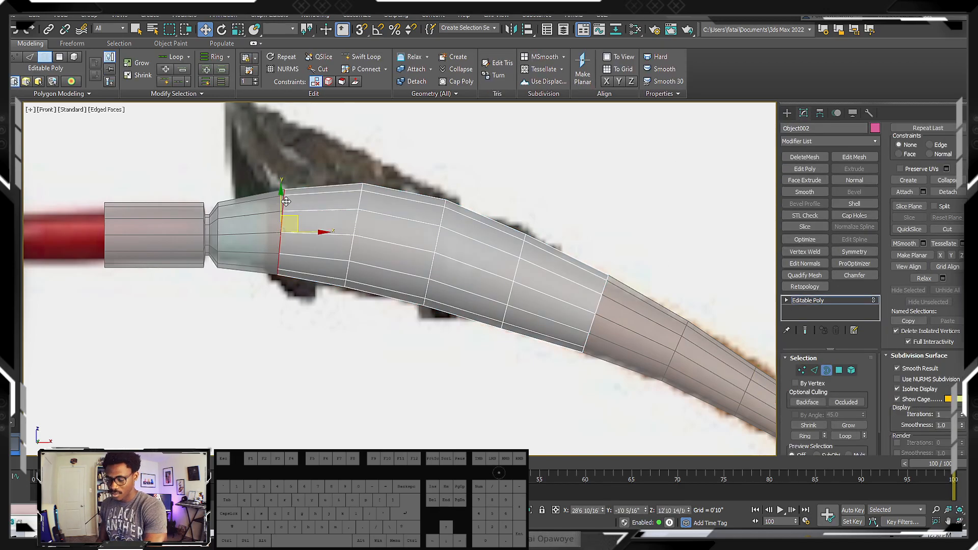
{"action": "middle_click_drag", "start_coordinate": [287, 202], "coordinate": [294, 205]}
{"action": "key", "text": "r"}
{"action": "left_click_drag", "start_coordinate": [294, 233], "coordinate": [277, 169]}
{"action": "key", "text": "w"}
Scale the clone's next two edge loops so the flare tapers smoothly along the guard's upper outline
{"action": "key", "text": "2"}
{"action": "double_click", "coordinate": [367, 206]}
{"action": "key", "text": "r"}
{"action": "left_click_drag", "start_coordinate": [375, 220], "coordinate": [367, 196]}
{"action": "key", "text": "w"}
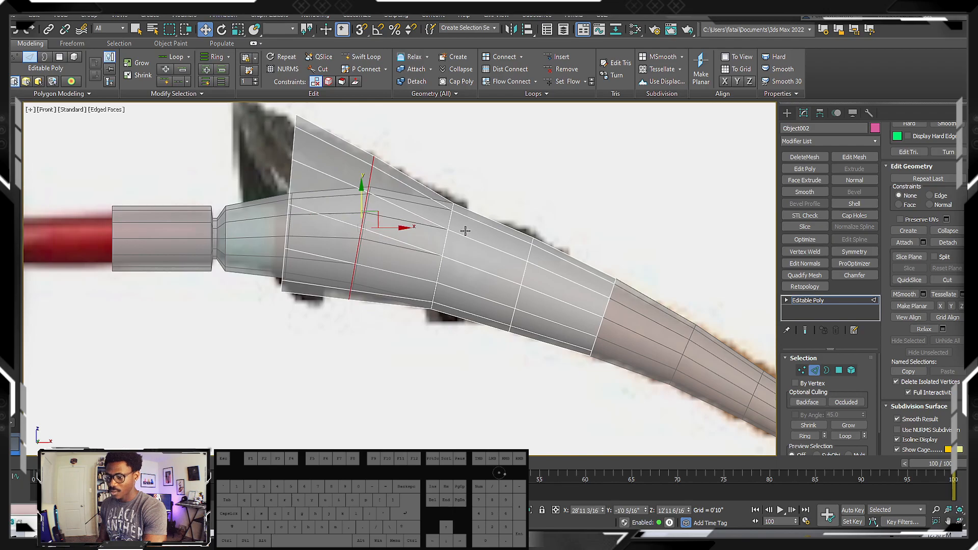
{"action": "double_click", "coordinate": [451, 224]}
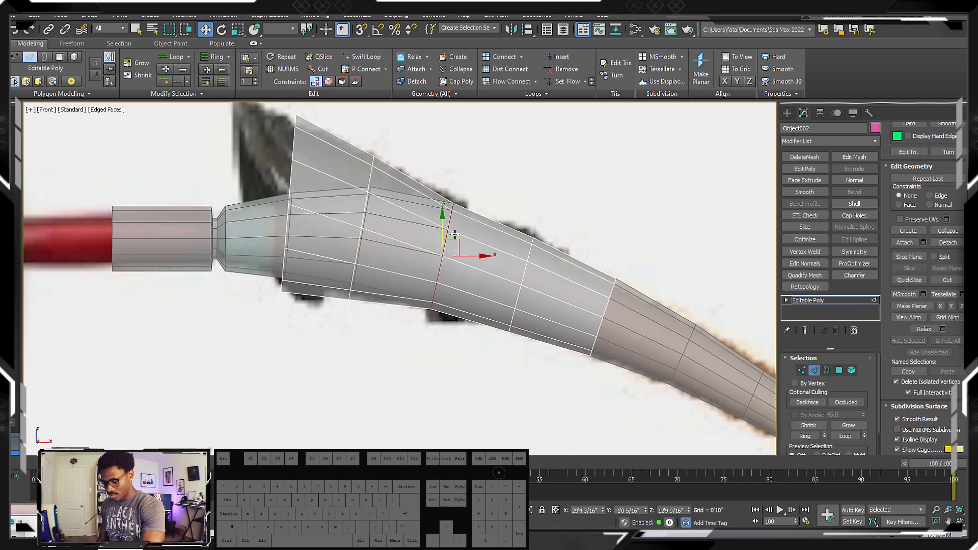
{"action": "key", "text": "r"}
{"action": "left_click_drag", "start_coordinate": [448, 244], "coordinate": [449, 243]}
{"action": "scroll", "coordinate": [461, 231], "scroll_direction": "down", "scroll_amount": 2}
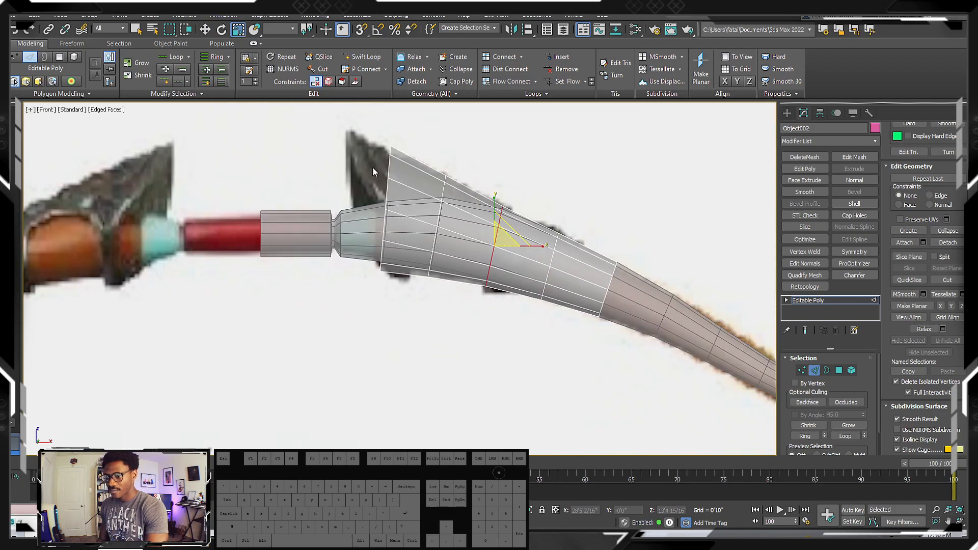
Rotate and reposition the clone's open border at the handle end to follow the guard's front edge
{"action": "key", "text": "3"}
{"action": "left_click", "coordinate": [390, 171]}
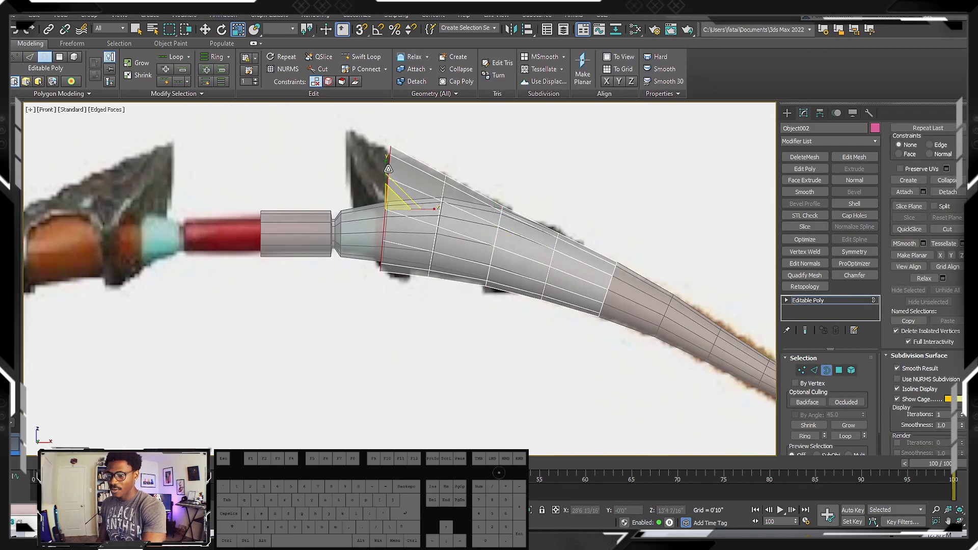
{"action": "key", "text": "w"}
{"action": "key", "text": "e"}
{"action": "left_click_drag", "start_coordinate": [406, 182], "coordinate": [385, 194]}
{"action": "key", "text": "w"}
{"action": "key", "text": "r"}
{"action": "key", "text": "w"}
{"action": "scroll", "coordinate": [362, 190], "scroll_direction": "down", "scroll_amount": 2}
{"action": "middle_click_drag", "start_coordinate": [416, 211], "coordinate": [352, 307]}
{"action": "middle_click_drag", "start_coordinate": [351, 266], "coordinate": [363, 283]}
In the top view, select the three uppermost vertices on the flared rim of the guard
{"action": "key", "text": "t"}
{"action": "key", "text": "z"}
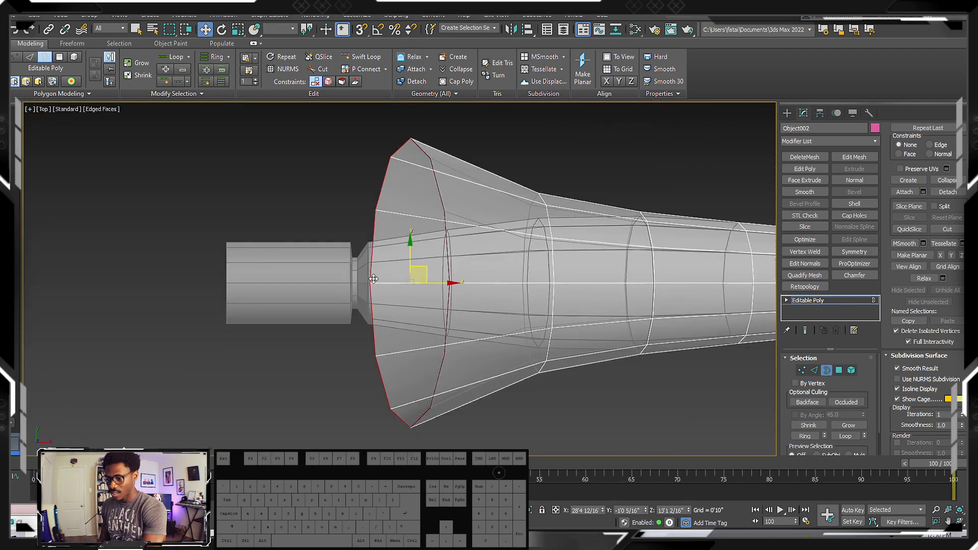
{"action": "key", "text": "1"}
{"action": "mouse_move", "coordinate": [345, 271]}
{"action": "left_mouse_down"}
{"action": "mouse_move", "coordinate": [383, 295]}
{"action": "mouse_move", "coordinate": [399, 283]}
{"action": "mouse_move", "coordinate": [329, 271]}
{"action": "left_mouse_up"}
{"action": "key", "text": "ctrl+z"}
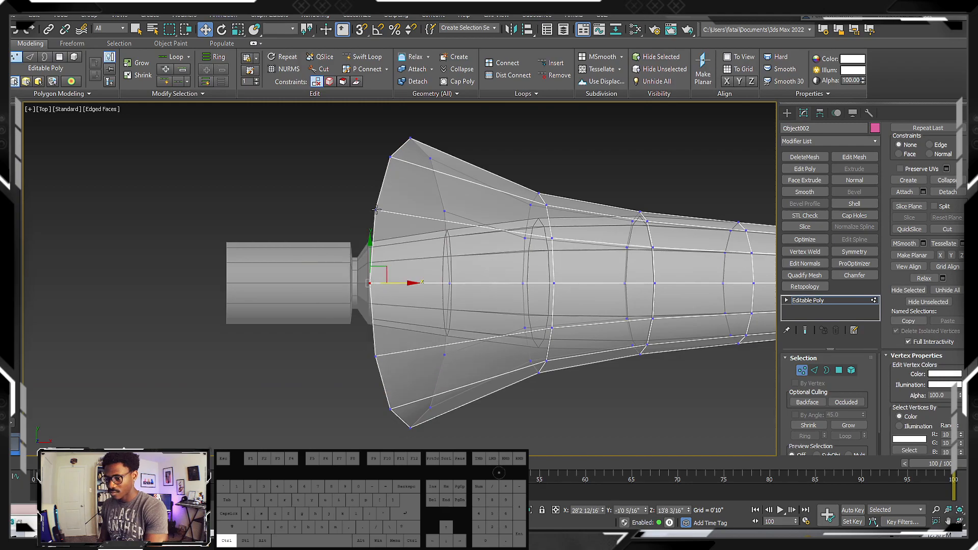
{"action": "left_click", "coordinate": [376, 210], "text": "ctrl"}
{"action": "left_click", "coordinate": [375, 356], "text": "ctrl"}
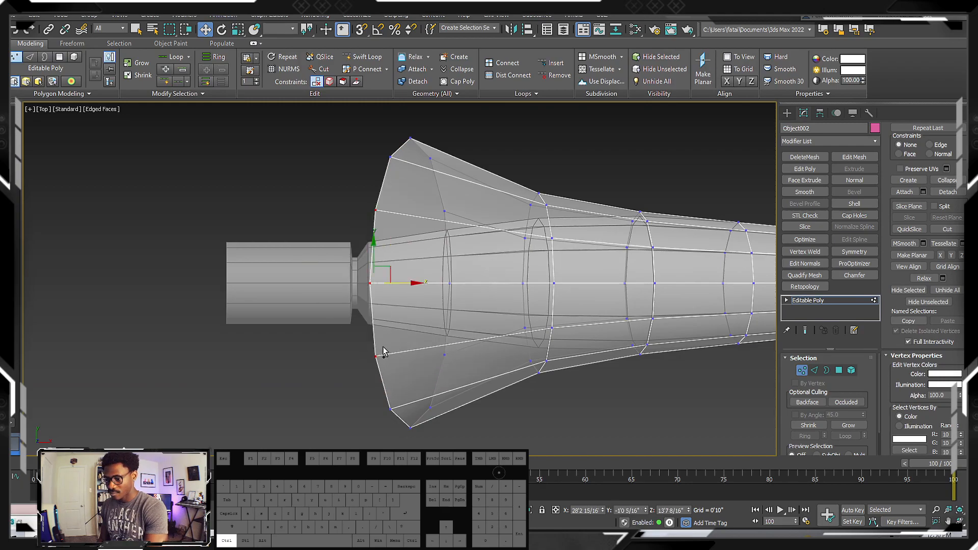
Try to pull the guard's uppermost rim vertices outward into a point, and undo the moves
{"action": "left_click_drag", "start_coordinate": [403, 294], "coordinate": [285, 283]}
{"action": "middle_click_drag", "start_coordinate": [346, 292], "coordinate": [243, 236], "text": "alt"}
{"action": "left_click_drag", "start_coordinate": [287, 261], "coordinate": [300, 224]}
{"action": "middle_click_drag", "start_coordinate": [350, 258], "coordinate": [270, 281], "text": "alt"}
{"action": "left_click", "coordinate": [269, 280]}
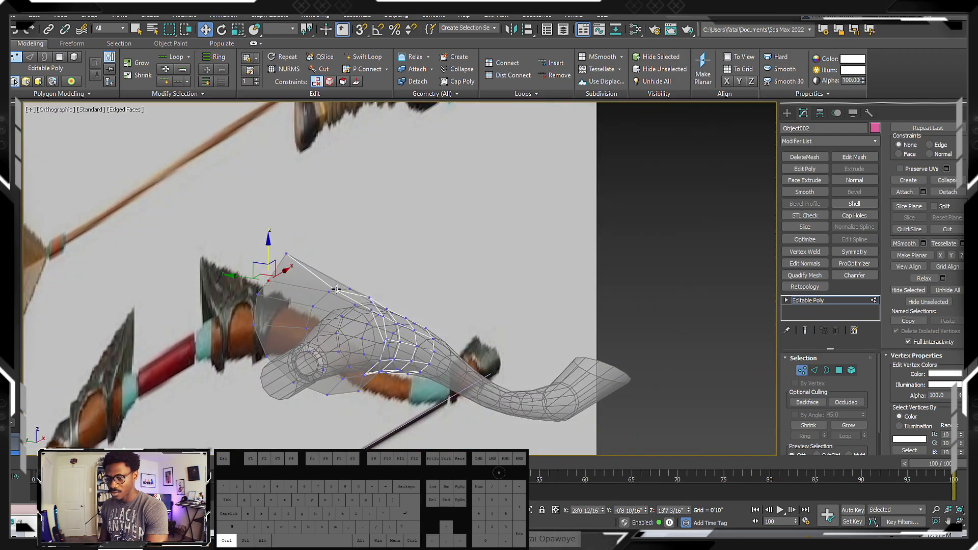
{"action": "left_click", "coordinate": [335, 283], "text": "ctrl"}
{"action": "middle_click_drag", "start_coordinate": [407, 294], "coordinate": [385, 286], "text": "alt"}
{"action": "scroll", "coordinate": [351, 304], "scroll_direction": "up", "scroll_amount": 3}
{"action": "scroll", "coordinate": [372, 291], "scroll_direction": "up", "scroll_amount": 5}
{"action": "scroll", "coordinate": [377, 290], "scroll_direction": "down", "scroll_amount": 5}
{"action": "scroll", "coordinate": [385, 286], "scroll_direction": "up", "scroll_amount": 2}
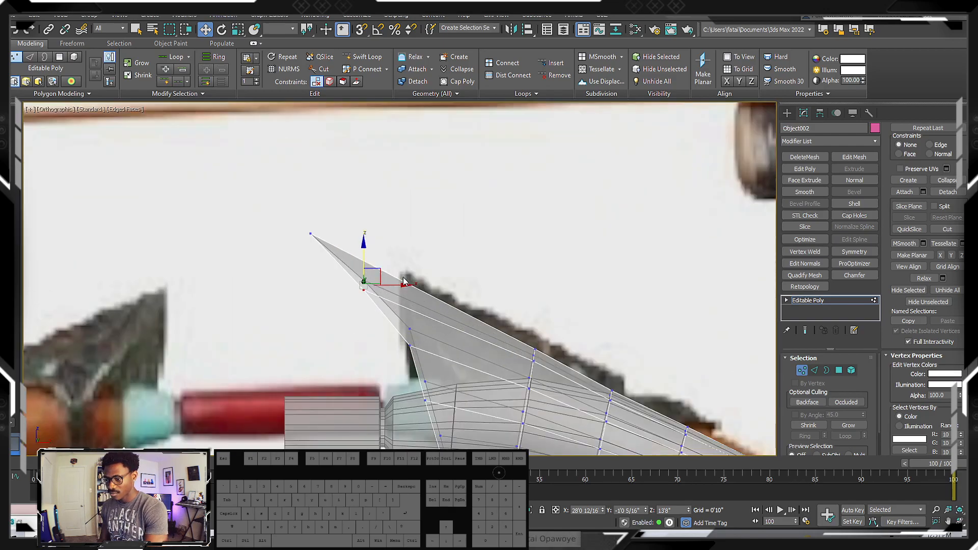
{"action": "key", "text": "ctrl+z"}
{"action": "key", "text": "ctrl+z"}
{"action": "key", "text": "ctrl+z"}
{"action": "key", "text": "ctrl+z"}
{"action": "key", "text": "ctrl+z"}
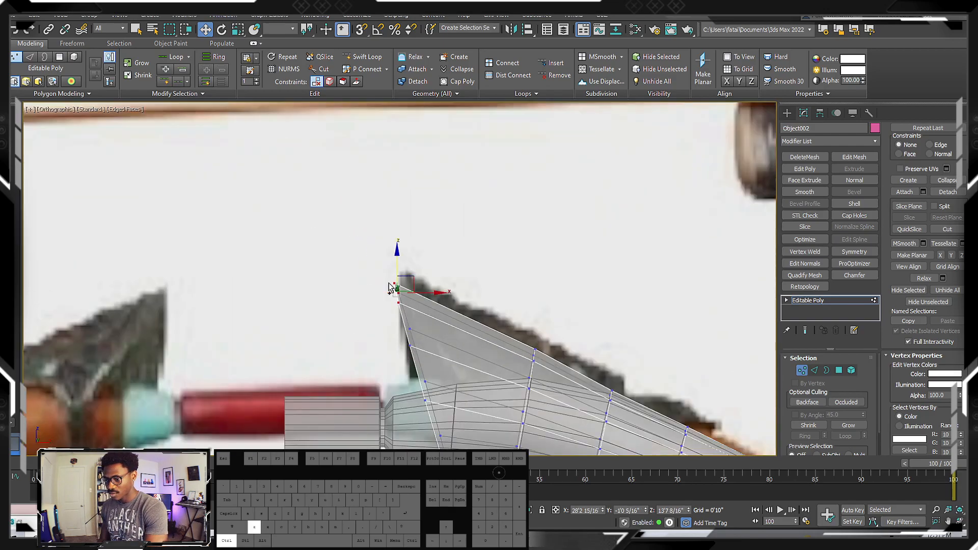
Move the three uppermost rim vertices up onto the tip of the reference guard
{"action": "middle_click_drag", "start_coordinate": [393, 285], "coordinate": [366, 257]}
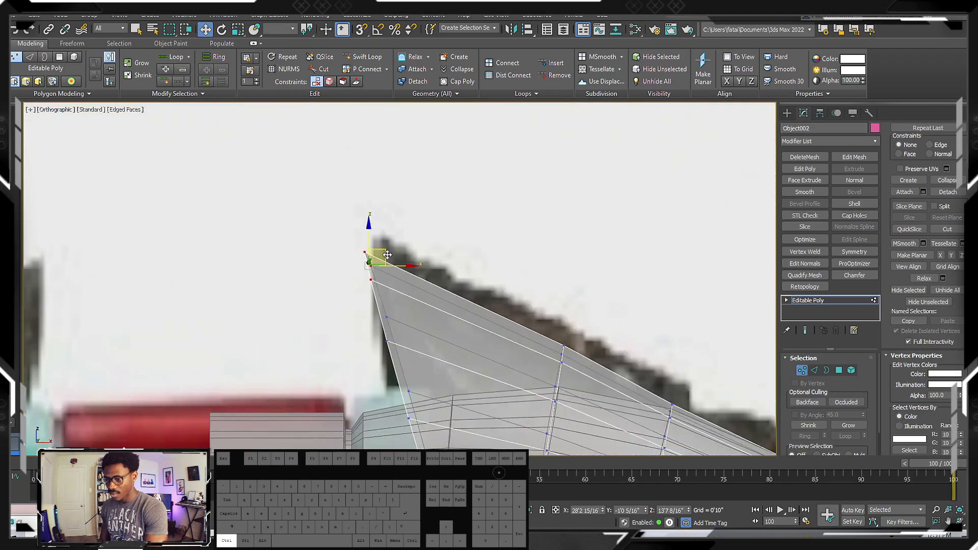
{"action": "left_click_drag", "start_coordinate": [386, 252], "coordinate": [399, 243]}
{"action": "middle_click_drag", "start_coordinate": [413, 310], "coordinate": [380, 278]}
In the front view, move the guard's upper rim vertices to line up with the reference's steep front edge and tip
{"action": "left_click_drag", "start_coordinate": [319, 278], "coordinate": [379, 289]}
{"action": "scroll", "coordinate": [393, 312], "scroll_direction": "down", "scroll_amount": 2}
{"action": "middle_click_drag", "start_coordinate": [394, 312], "coordinate": [355, 277]}
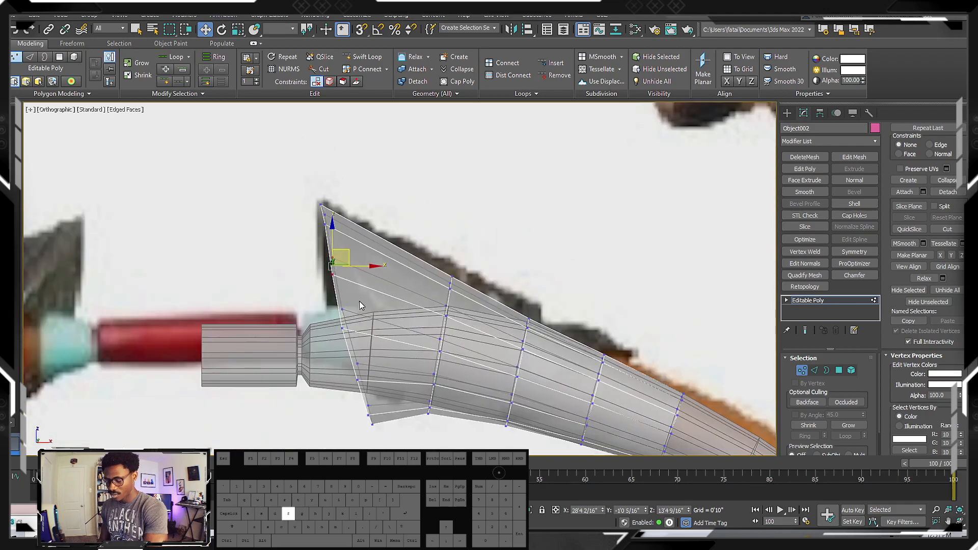
{"action": "key", "text": "f"}
{"action": "scroll", "coordinate": [419, 272], "scroll_direction": "up", "scroll_amount": 8}
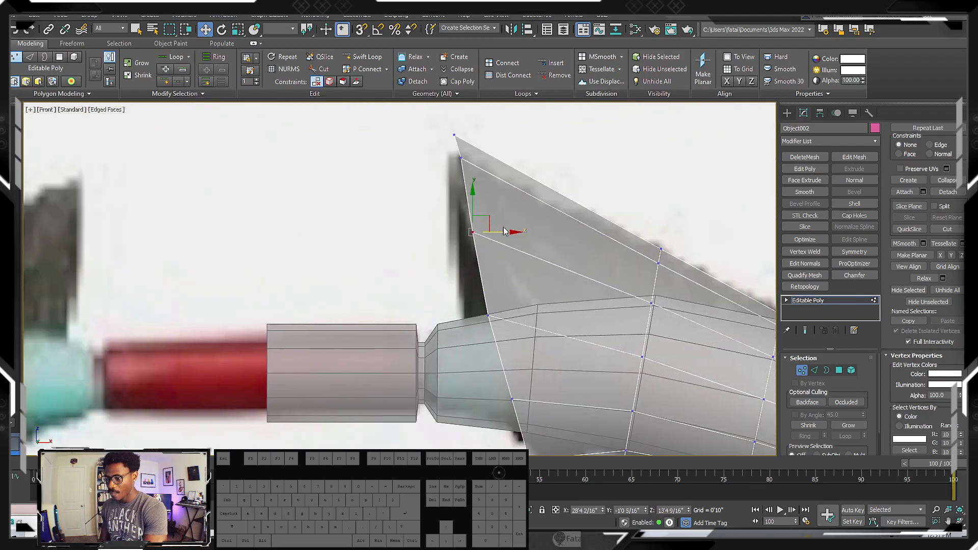
{"action": "left_click_drag", "start_coordinate": [485, 217], "coordinate": [471, 227]}
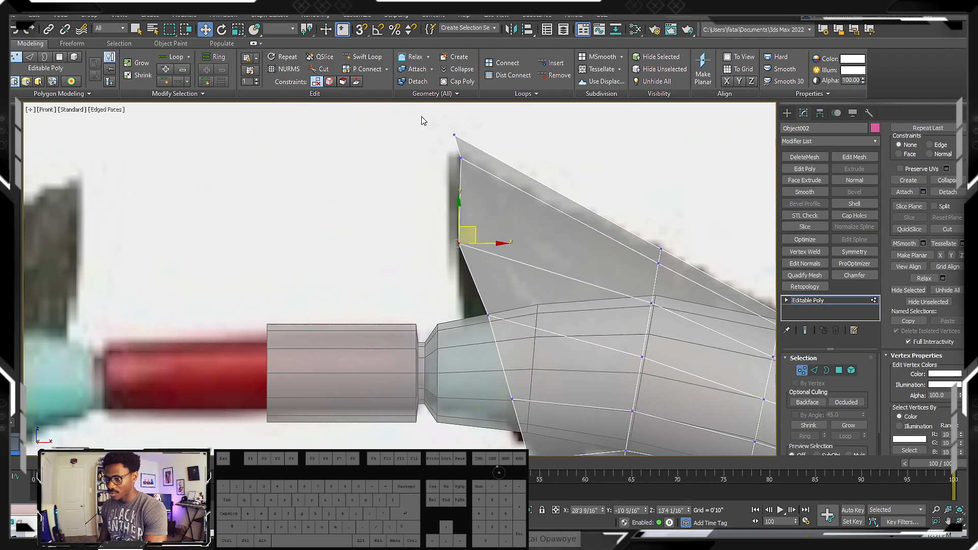
{"action": "left_click", "coordinate": [461, 158]}
{"action": "left_click_drag", "start_coordinate": [477, 143], "coordinate": [464, 169]}
{"action": "left_click_drag", "start_coordinate": [430, 123], "coordinate": [487, 161]}
{"action": "left_click_drag", "start_coordinate": [473, 120], "coordinate": [468, 131]}
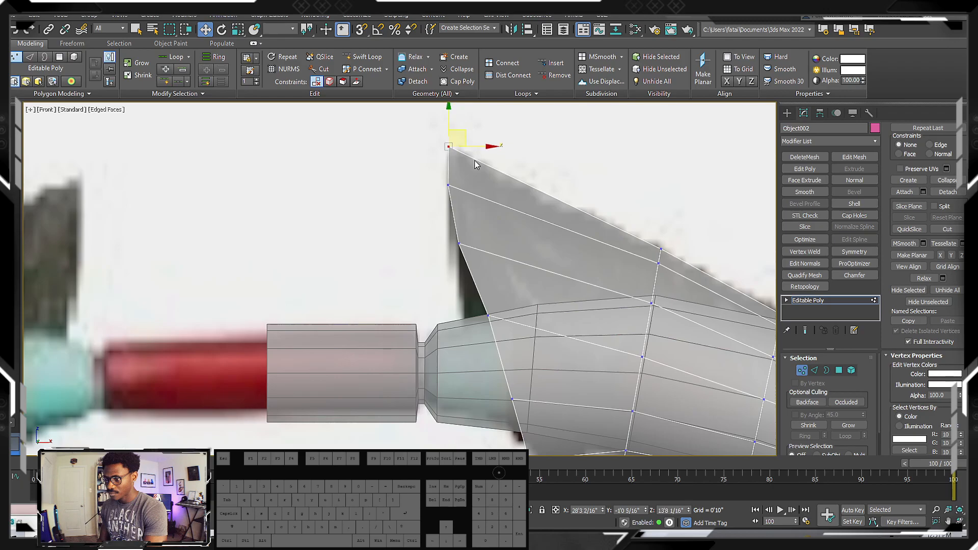
Move the guard's middle and lower rim vertices onto the reference guard's lower front edge
{"action": "middle_click_drag", "start_coordinate": [454, 267], "coordinate": [418, 226]}
{"action": "left_click_drag", "start_coordinate": [473, 263], "coordinate": [451, 273]}
{"action": "middle_click_drag", "start_coordinate": [425, 261], "coordinate": [369, 247]}
{"action": "middle_click_drag", "start_coordinate": [429, 309], "coordinate": [358, 265]}
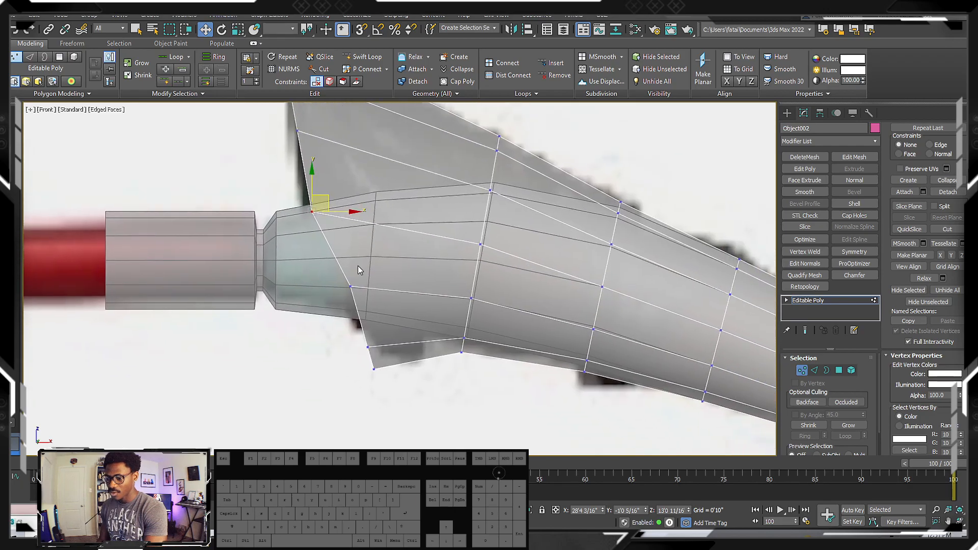
{"action": "left_click_drag", "start_coordinate": [349, 291], "coordinate": [334, 292]}
{"action": "mouse_move", "coordinate": [345, 336]}
{"action": "left_mouse_down"}
{"action": "mouse_move", "coordinate": [403, 365]}
{"action": "mouse_move", "coordinate": [388, 355]}
{"action": "mouse_move", "coordinate": [385, 311]}
{"action": "left_mouse_up"}
{"action": "left_click_drag", "start_coordinate": [401, 376], "coordinate": [385, 342]}
{"action": "middle_click_drag", "start_coordinate": [386, 343], "coordinate": [318, 316]}
Compare the shaped guard with the finished guard and its metal bands on the opposite limb in the reference
{"action": "scroll", "coordinate": [324, 316], "scroll_direction": "down", "scroll_amount": 4}
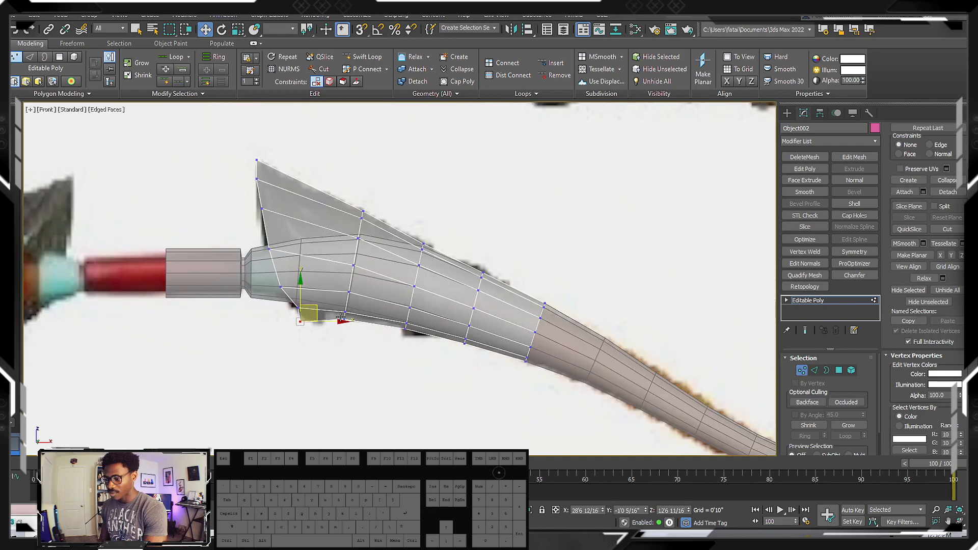
{"action": "middle_click_drag", "start_coordinate": [495, 301], "coordinate": [476, 295]}
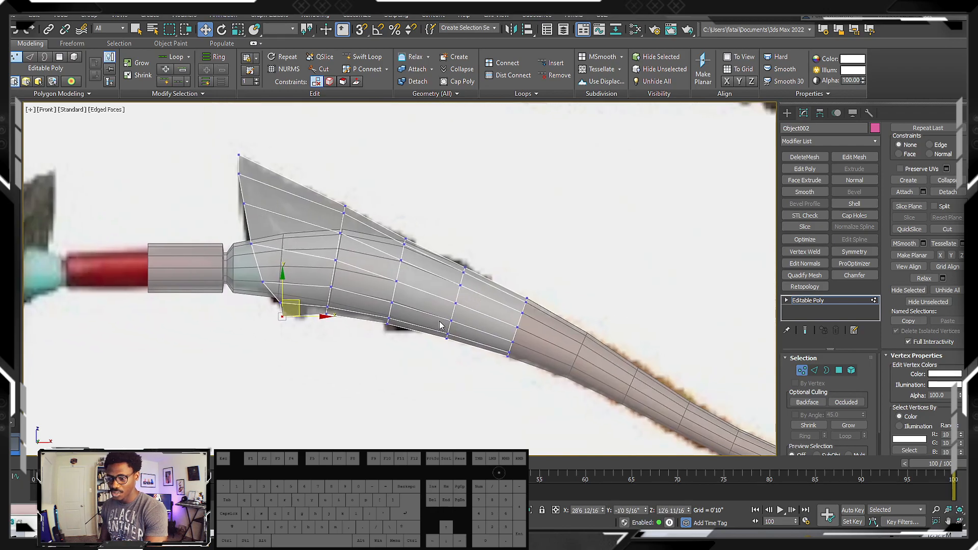
{"action": "middle_click_drag", "start_coordinate": [441, 325], "coordinate": [480, 335]}
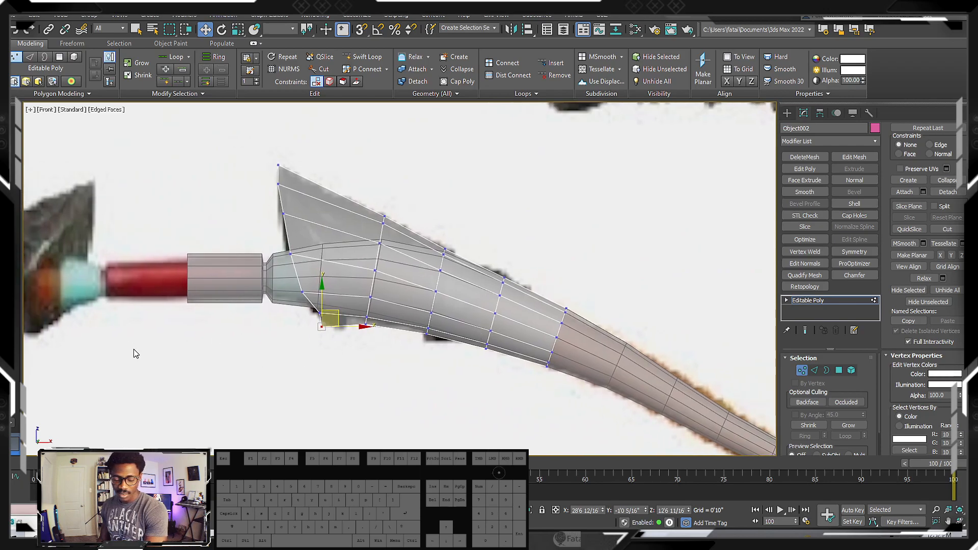
{"action": "scroll", "coordinate": [463, 344], "scroll_direction": "down", "scroll_amount": 12}
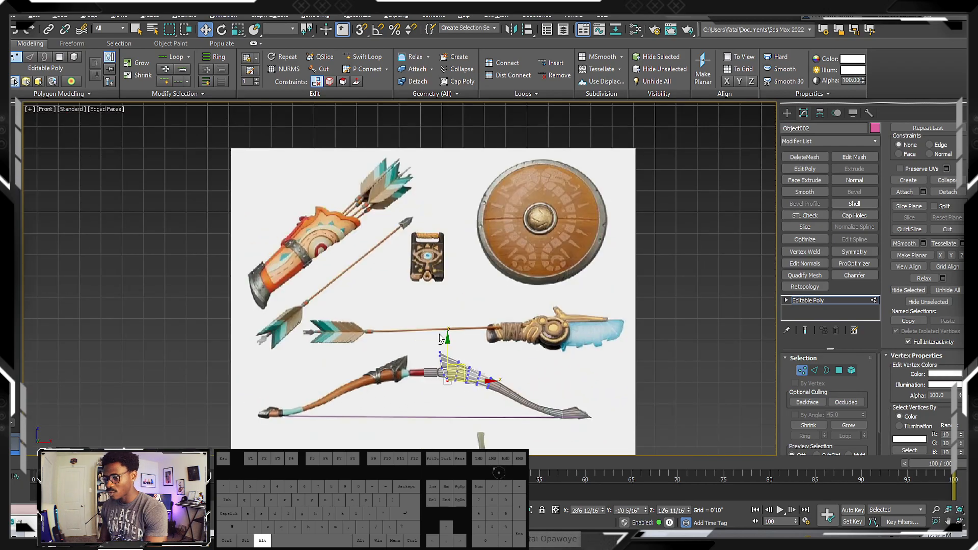
{"action": "scroll", "coordinate": [382, 380], "scroll_direction": "up", "scroll_amount": 10}
{"action": "middle_click_drag", "start_coordinate": [368, 322], "coordinate": [328, 299]}
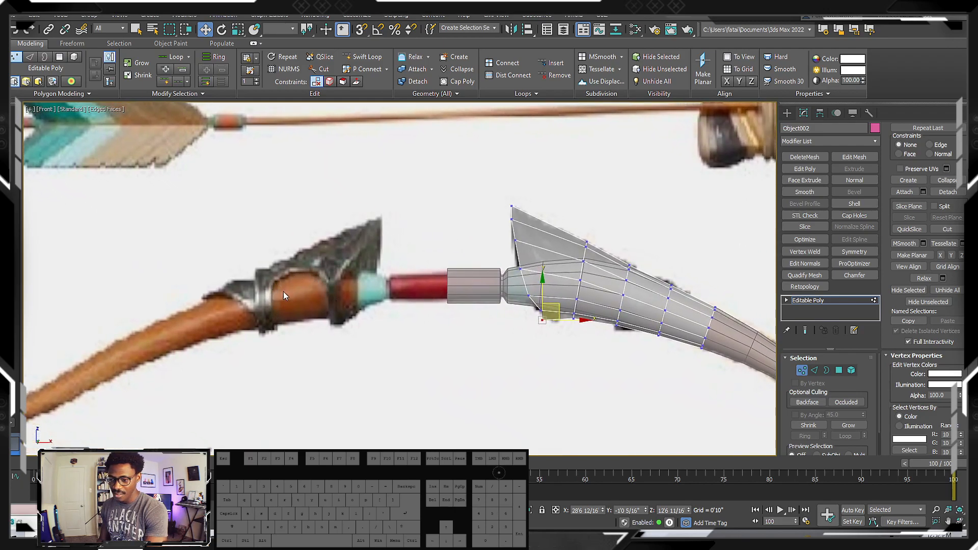
{"action": "scroll", "coordinate": [584, 288], "scroll_direction": "up", "scroll_amount": 2}
{"action": "middle_click_drag", "start_coordinate": [584, 288], "coordinate": [519, 318]}
{"action": "scroll", "coordinate": [487, 282], "scroll_direction": "down", "scroll_amount": 2}
Hide the limb and grip mesh so that only the guard piece remains over the reference
{"action": "left_click", "coordinate": [787, 113]}
{"action": "left_click", "coordinate": [652, 344]}
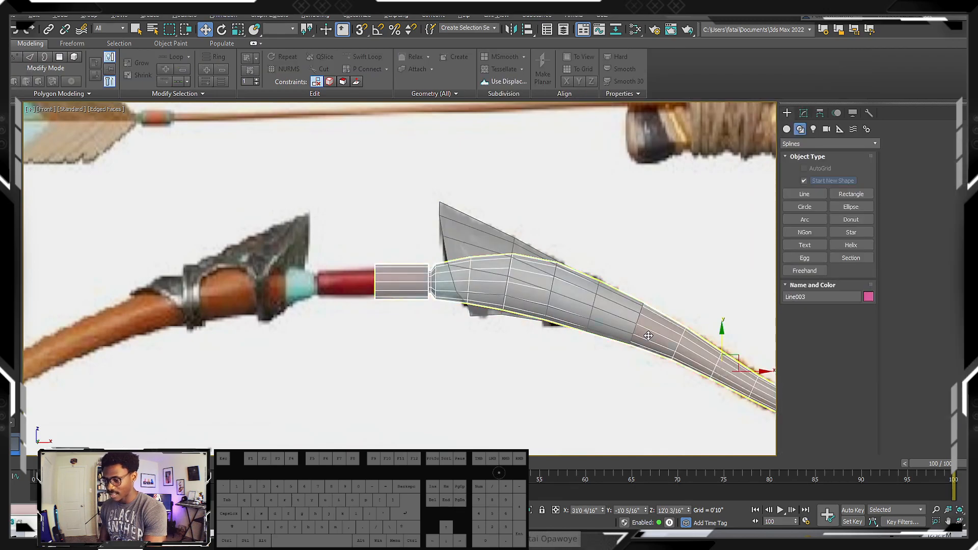
{"action": "right_click", "coordinate": [648, 336]}
{"action": "left_click", "coordinate": [670, 300]}
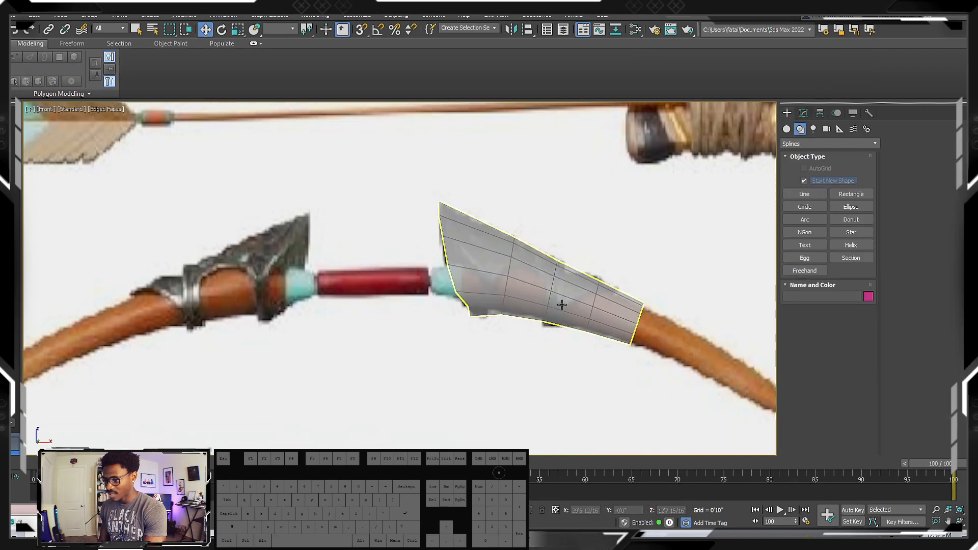
Select the guard piece and examine its outline against the bow reference up close and from afar
{"action": "scroll", "coordinate": [563, 304], "scroll_direction": "up", "scroll_amount": 5}
{"action": "scroll", "coordinate": [505, 271], "scroll_direction": "down", "scroll_amount": 2}
{"action": "middle_click_drag", "start_coordinate": [472, 266], "coordinate": [376, 256]}
{"action": "left_click", "coordinate": [420, 250]}
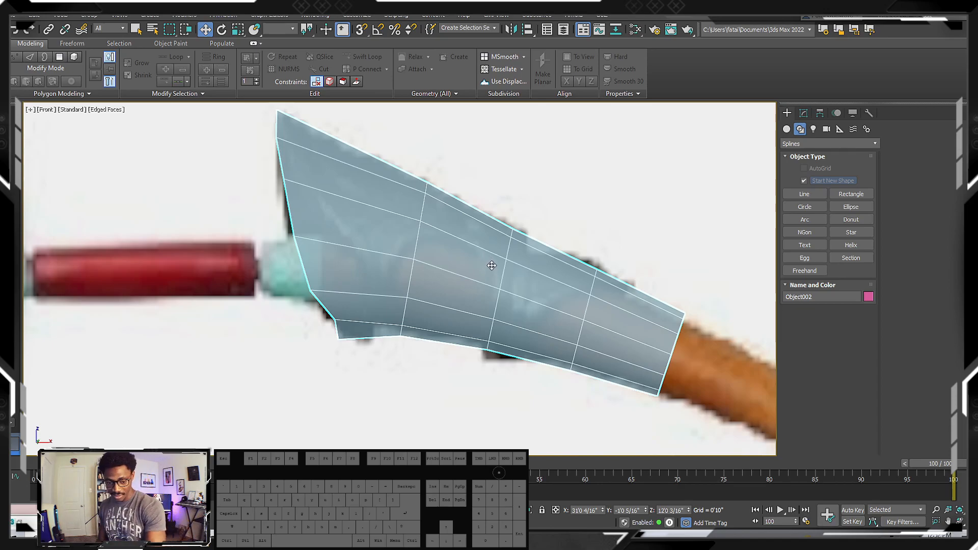
{"action": "middle_click_drag", "start_coordinate": [493, 262], "coordinate": [435, 271]}
{"action": "scroll", "coordinate": [501, 257], "scroll_direction": "down", "scroll_amount": 2}
{"action": "scroll", "coordinate": [481, 272], "scroll_direction": "up", "scroll_amount": 2}
{"action": "scroll", "coordinate": [485, 277], "scroll_direction": "down", "scroll_amount": 2}
{"action": "scroll", "coordinate": [484, 276], "scroll_direction": "down", "scroll_amount": 2}
{"action": "middle_click_drag", "start_coordinate": [535, 308], "coordinate": [536, 278]}
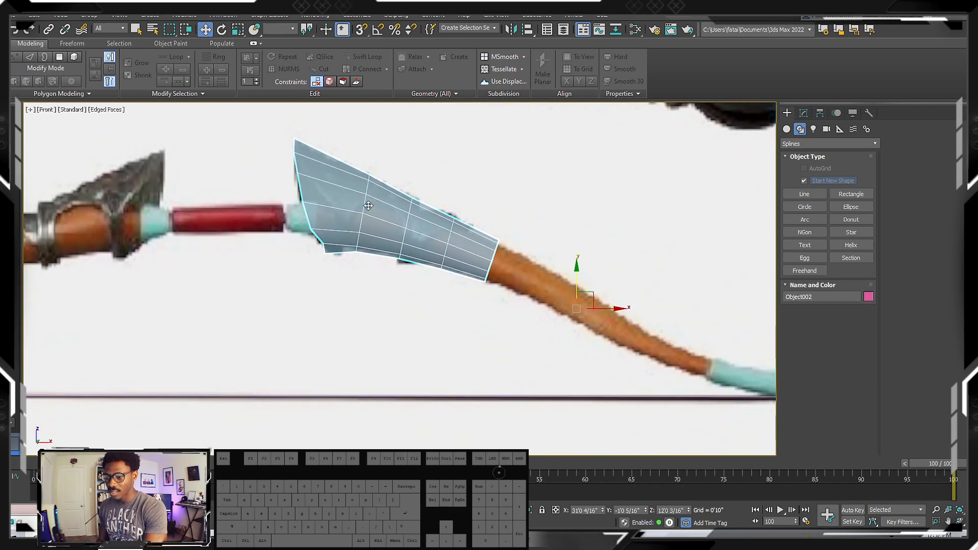
{"action": "scroll", "coordinate": [358, 248], "scroll_direction": "down", "scroll_amount": 2}
{"action": "scroll", "coordinate": [340, 254], "scroll_direction": "up", "scroll_amount": 2}
Shift the guard's lowest front rim vertices slightly along the limb, away from the handle
{"action": "key", "text": "1"}
{"action": "left_click", "coordinate": [328, 247]}
{"action": "scroll", "coordinate": [330, 249], "scroll_direction": "up", "scroll_amount": 3}
{"action": "left_click_drag", "start_coordinate": [355, 256], "coordinate": [359, 256]}
{"action": "scroll", "coordinate": [359, 256], "scroll_direction": "down", "scroll_amount": 8}
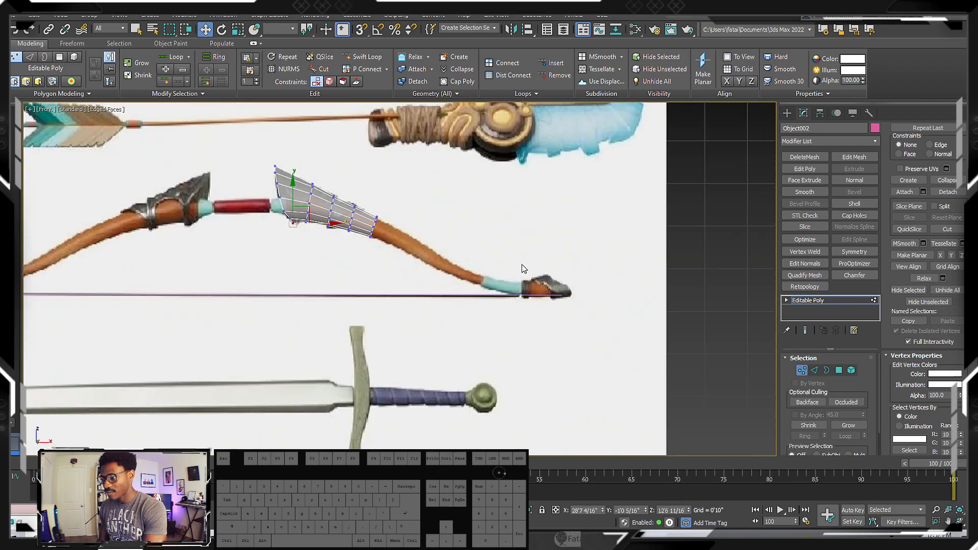
Finish editing the guard's vertices and unhide the limb and grip mesh around it
{"action": "scroll", "coordinate": [523, 289], "scroll_direction": "up", "scroll_amount": 6}
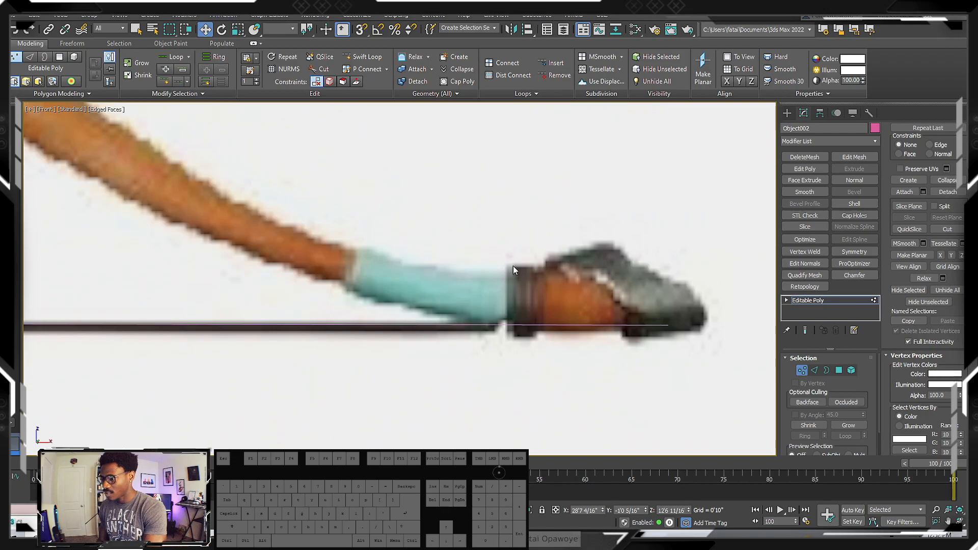
{"action": "scroll", "coordinate": [530, 262], "scroll_direction": "down", "scroll_amount": 6}
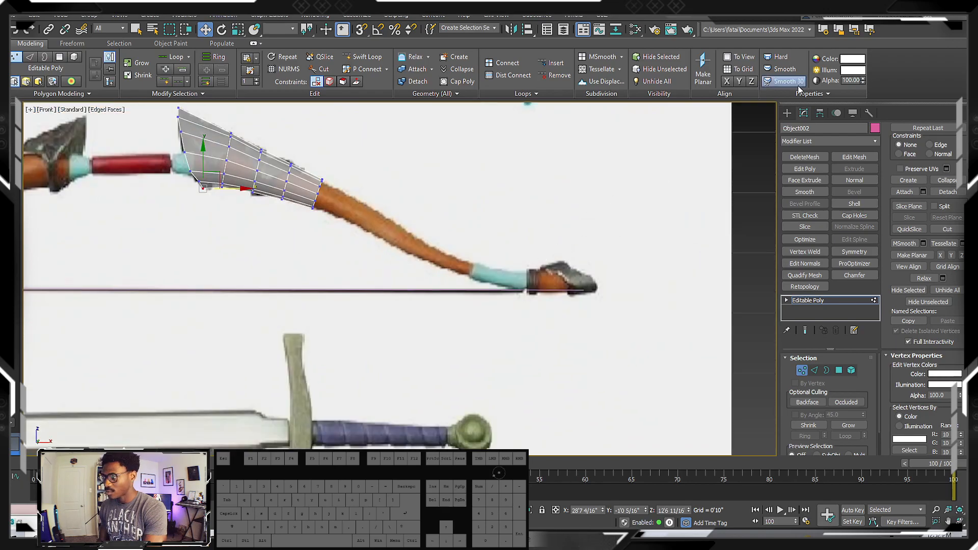
{"action": "left_click", "coordinate": [787, 114]}
{"action": "right_click", "coordinate": [376, 215]}
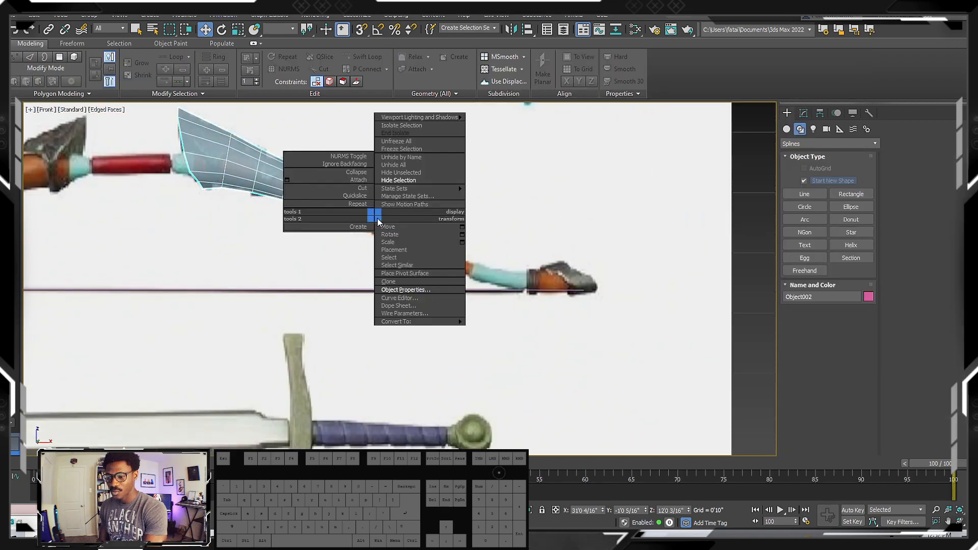
{"action": "left_click", "coordinate": [401, 170]}
{"action": "middle_click_drag", "start_coordinate": [347, 215], "coordinate": [525, 216]}
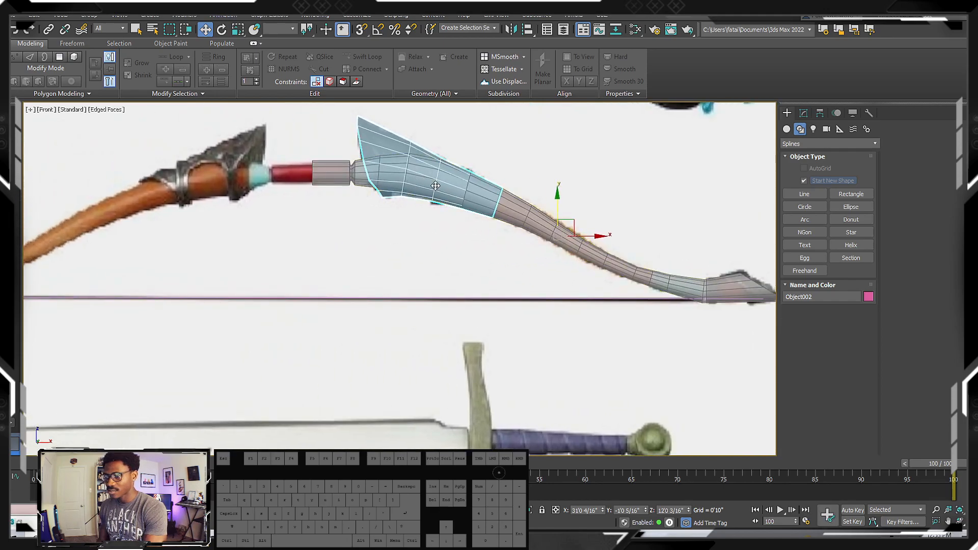
Mirror the guard and limb mesh together across the X axis as an instance and position it as the bow's opposite half
{"action": "middle_click_drag", "start_coordinate": [379, 171], "coordinate": [446, 205], "text": "alt"}
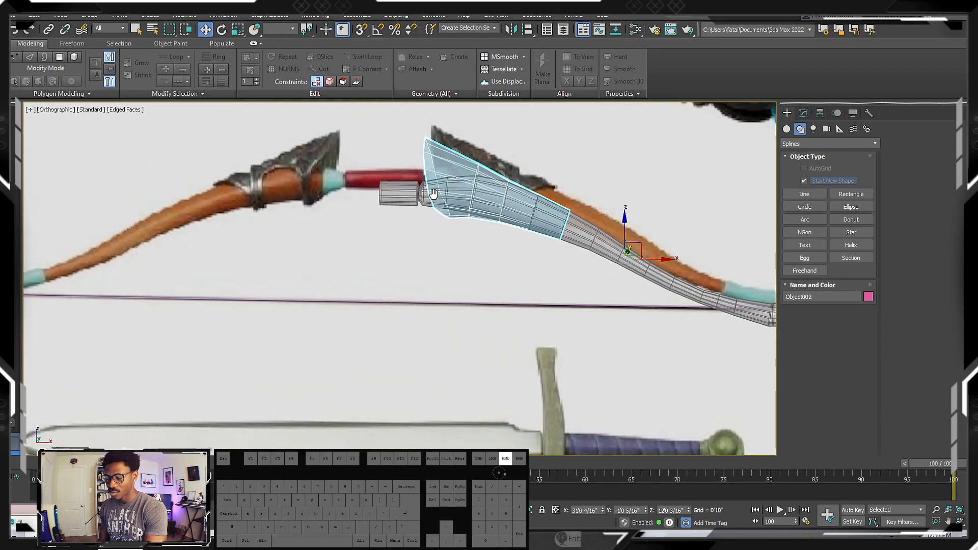
{"action": "scroll", "coordinate": [447, 205], "scroll_direction": "down", "scroll_amount": 3}
{"action": "key", "text": "f"}
{"action": "key", "text": "z"}
{"action": "scroll", "coordinate": [417, 185], "scroll_direction": "down", "scroll_amount": 4}
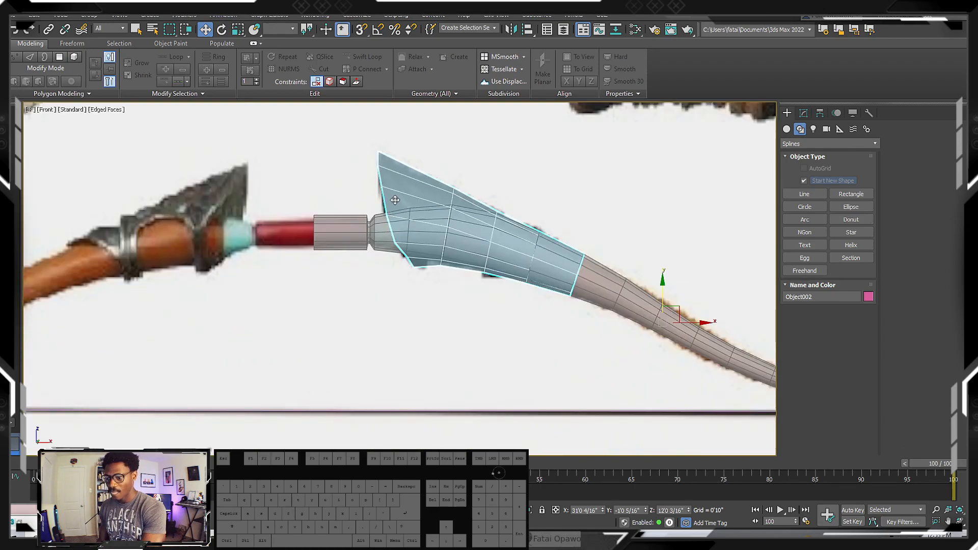
{"action": "left_click", "coordinate": [350, 221], "text": "ctrl"}
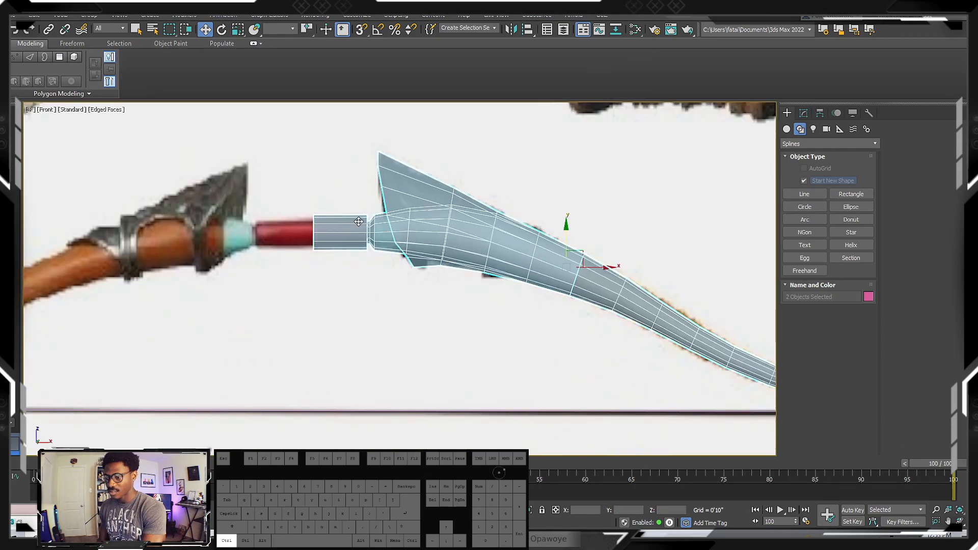
{"action": "left_click", "coordinate": [510, 29]}
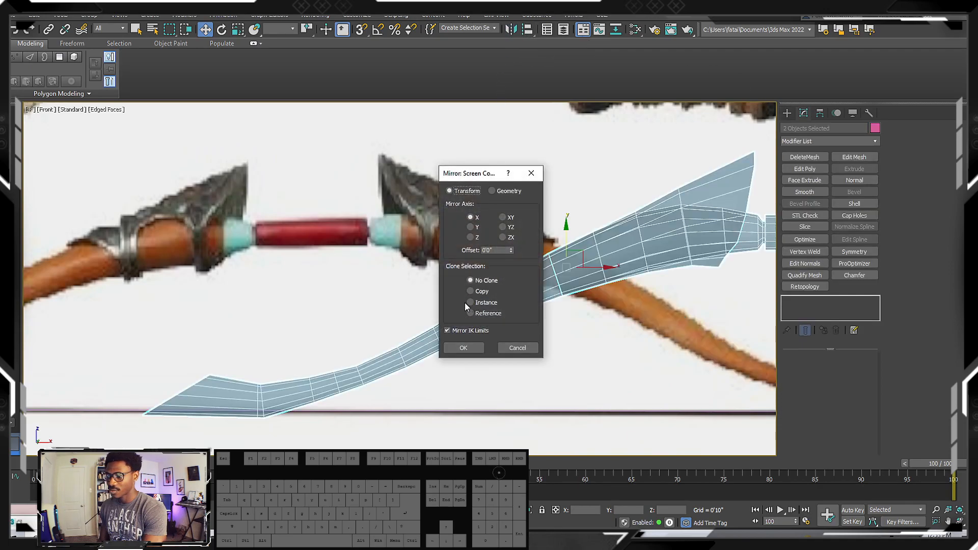
{"action": "left_click", "coordinate": [466, 301]}
{"action": "left_click", "coordinate": [465, 347]}
{"action": "middle_click_drag", "start_coordinate": [573, 257], "coordinate": [663, 221]}
{"action": "left_click_drag", "start_coordinate": [681, 229], "coordinate": [177, 224]}
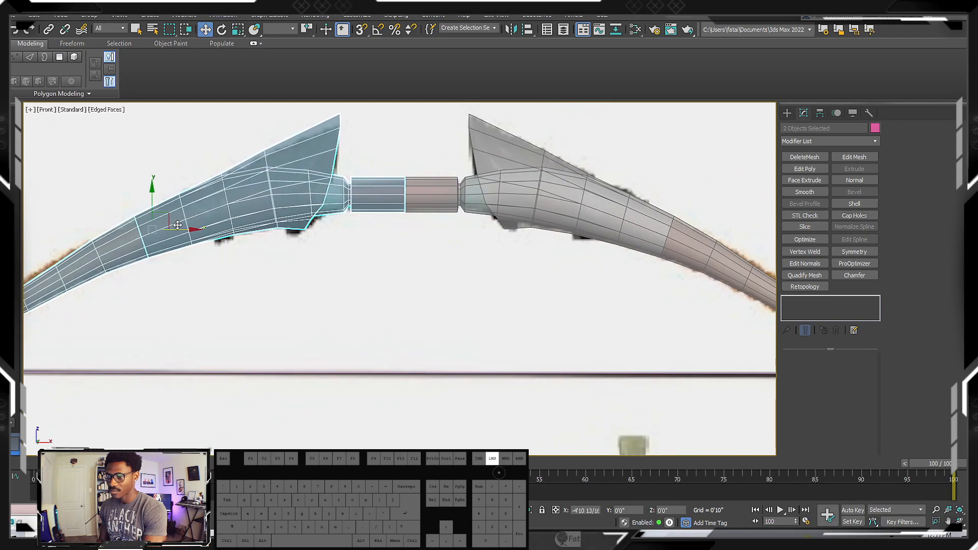
Select all the bow parts and turn off their see-through display
{"action": "left_click", "coordinate": [417, 190], "text": "ctrl"}
{"action": "left_click", "coordinate": [477, 160], "text": "ctrl"}
{"action": "key", "text": "alt+x"}
{"action": "scroll", "coordinate": [478, 184], "scroll_direction": "down", "scroll_amount": 3}
{"action": "middle_click_drag", "start_coordinate": [478, 202], "coordinate": [459, 281], "text": "alt"}
Enable the bowstring line in the renderer and viewport so it displays as a solid string, and check it against the limbs
{"action": "left_click", "coordinate": [466, 265], "text": "ctrl"}
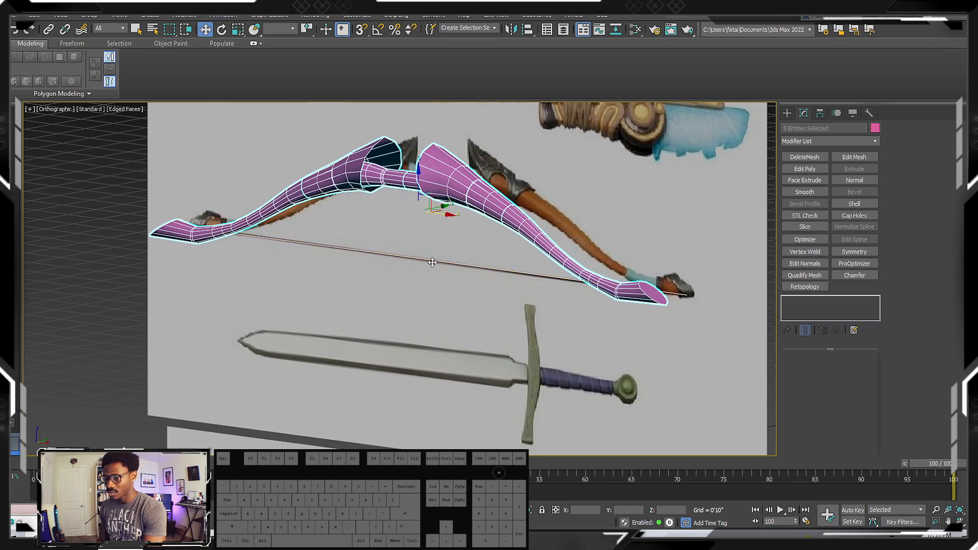
{"action": "left_click", "coordinate": [432, 262]}
{"action": "left_click", "coordinate": [794, 369]}
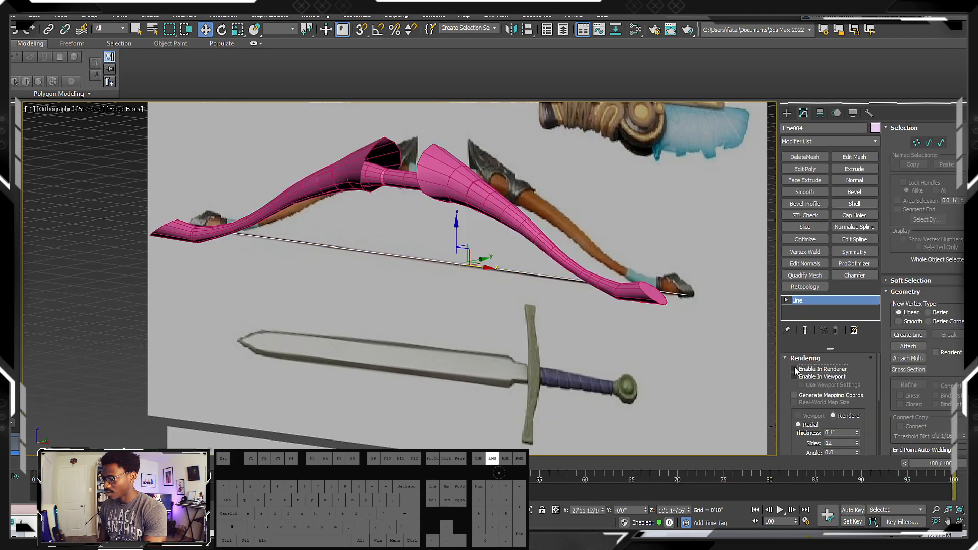
{"action": "left_click", "coordinate": [793, 377]}
{"action": "middle_click_drag", "start_coordinate": [677, 356], "coordinate": [509, 298], "text": "alt"}
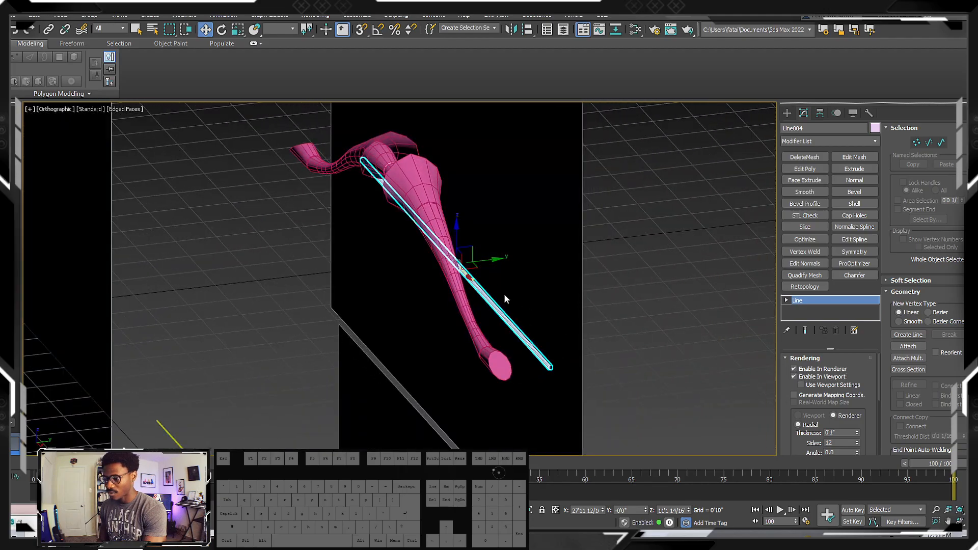
{"action": "left_click_drag", "start_coordinate": [482, 260], "coordinate": [433, 276]}
{"action": "mouse_move", "coordinate": [433, 276]}
{"action": "middle_mouse_down", "text": "alt"}
{"action": "mouse_move", "coordinate": [517, 256]}
{"action": "mouse_move", "coordinate": [490, 264]}
{"action": "mouse_move", "coordinate": [558, 271]}
{"action": "mouse_move", "coordinate": [507, 256]}
{"action": "mouse_move", "coordinate": [605, 266]}
{"action": "mouse_move", "coordinate": [519, 263]}
{"action": "middle_mouse_up", "text": "alt"}
Examine the whole bow and string in perspective with nothing selected and edged faces turned off
{"action": "key", "text": "p"}
{"action": "scroll", "coordinate": [511, 258], "scroll_direction": "down", "scroll_amount": 5}
{"action": "left_click", "coordinate": [543, 226]}
{"action": "scroll", "coordinate": [510, 228], "scroll_direction": "up", "scroll_amount": 5}
{"action": "key", "text": "F4"}
{"action": "middle_click_drag", "start_coordinate": [458, 250], "coordinate": [480, 252], "text": "alt"}
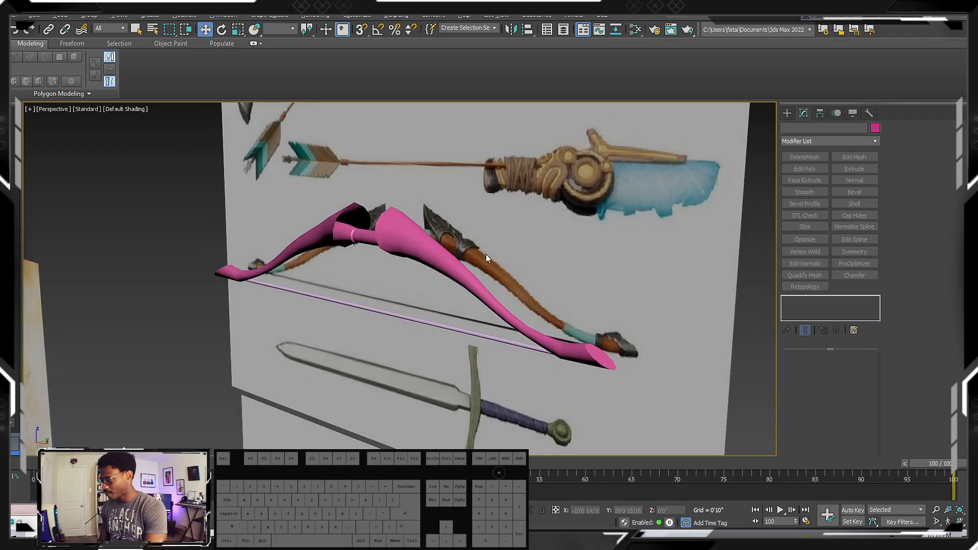